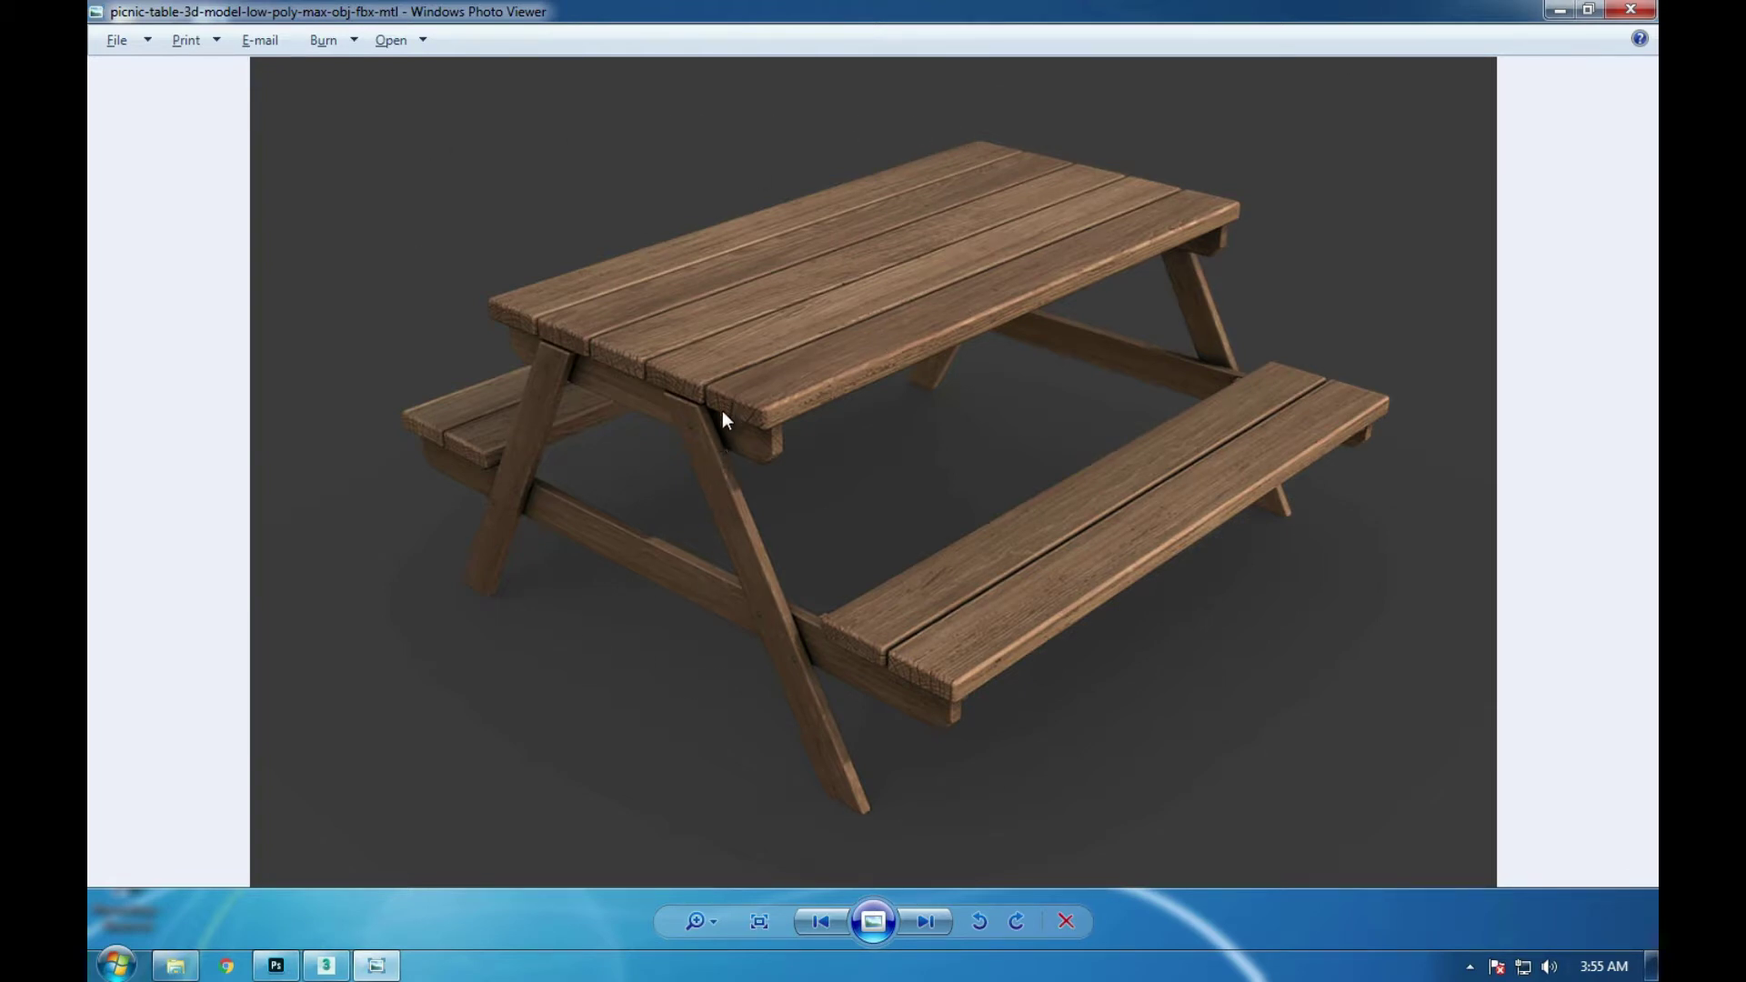
- Zoom in and out over the picnic table reference image
scroll(722, 400, "up", 2)
scroll(722, 391, "up", 2)
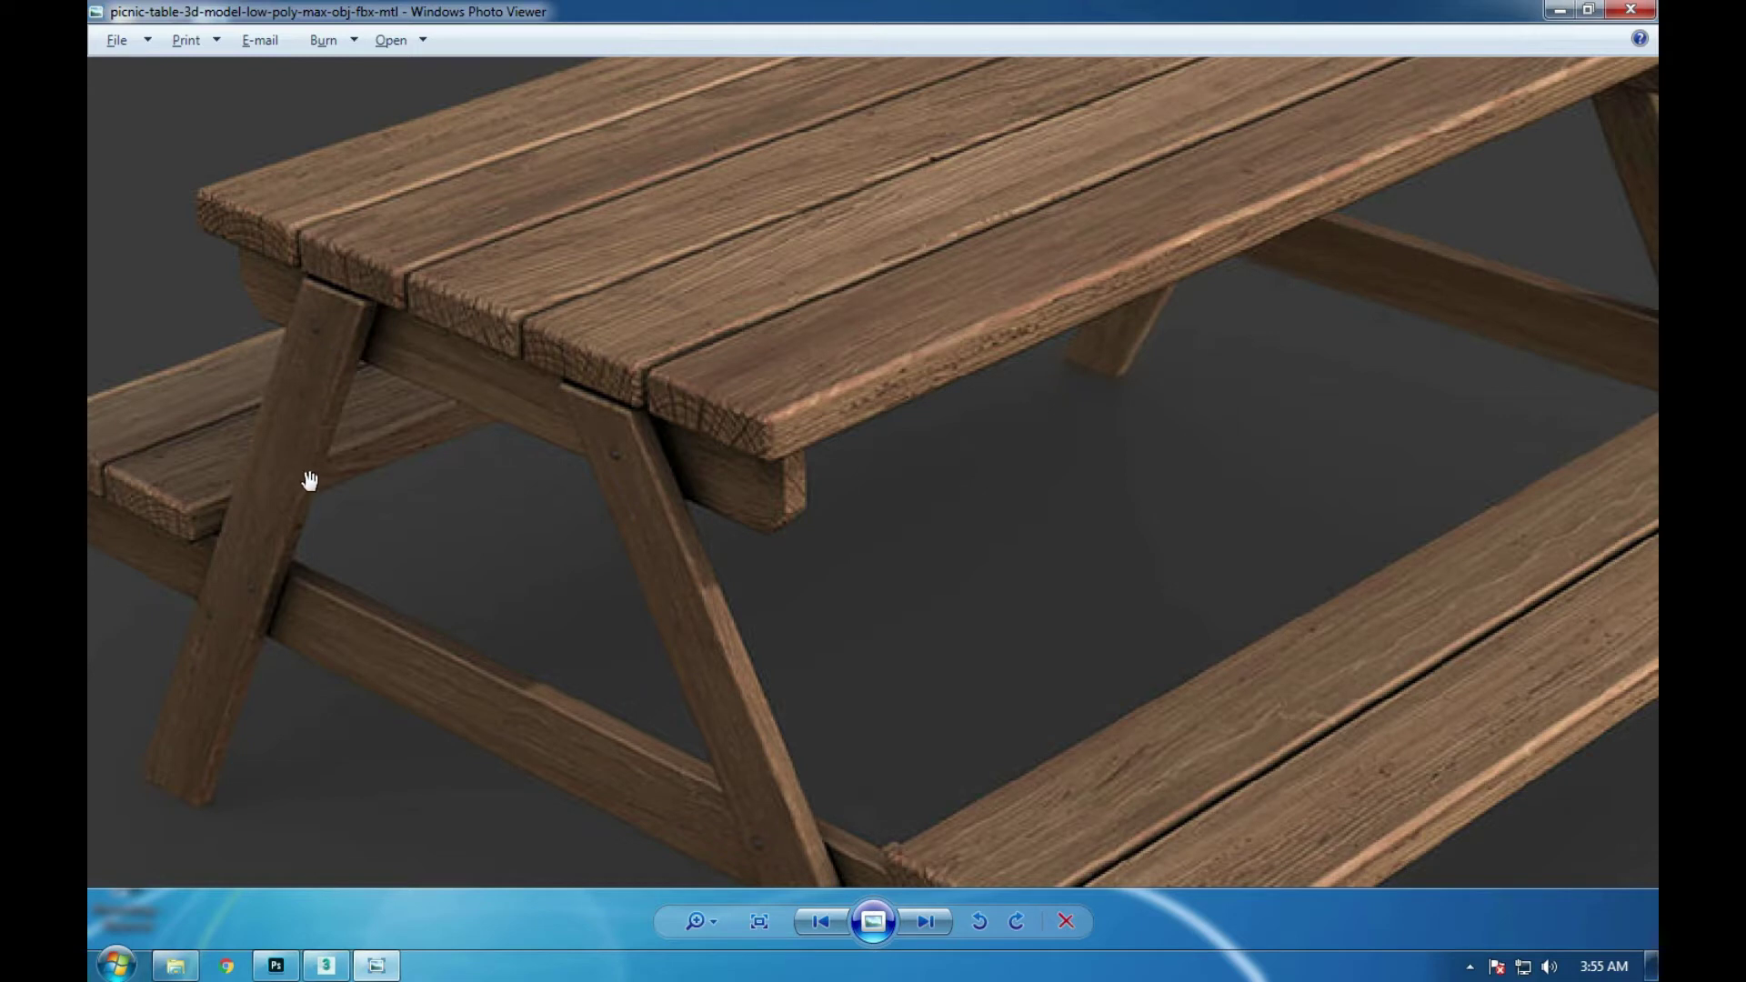
scroll(766, 367, "down", 2)
scroll(732, 373, "down", 1)
scroll(735, 368, "down", 1)
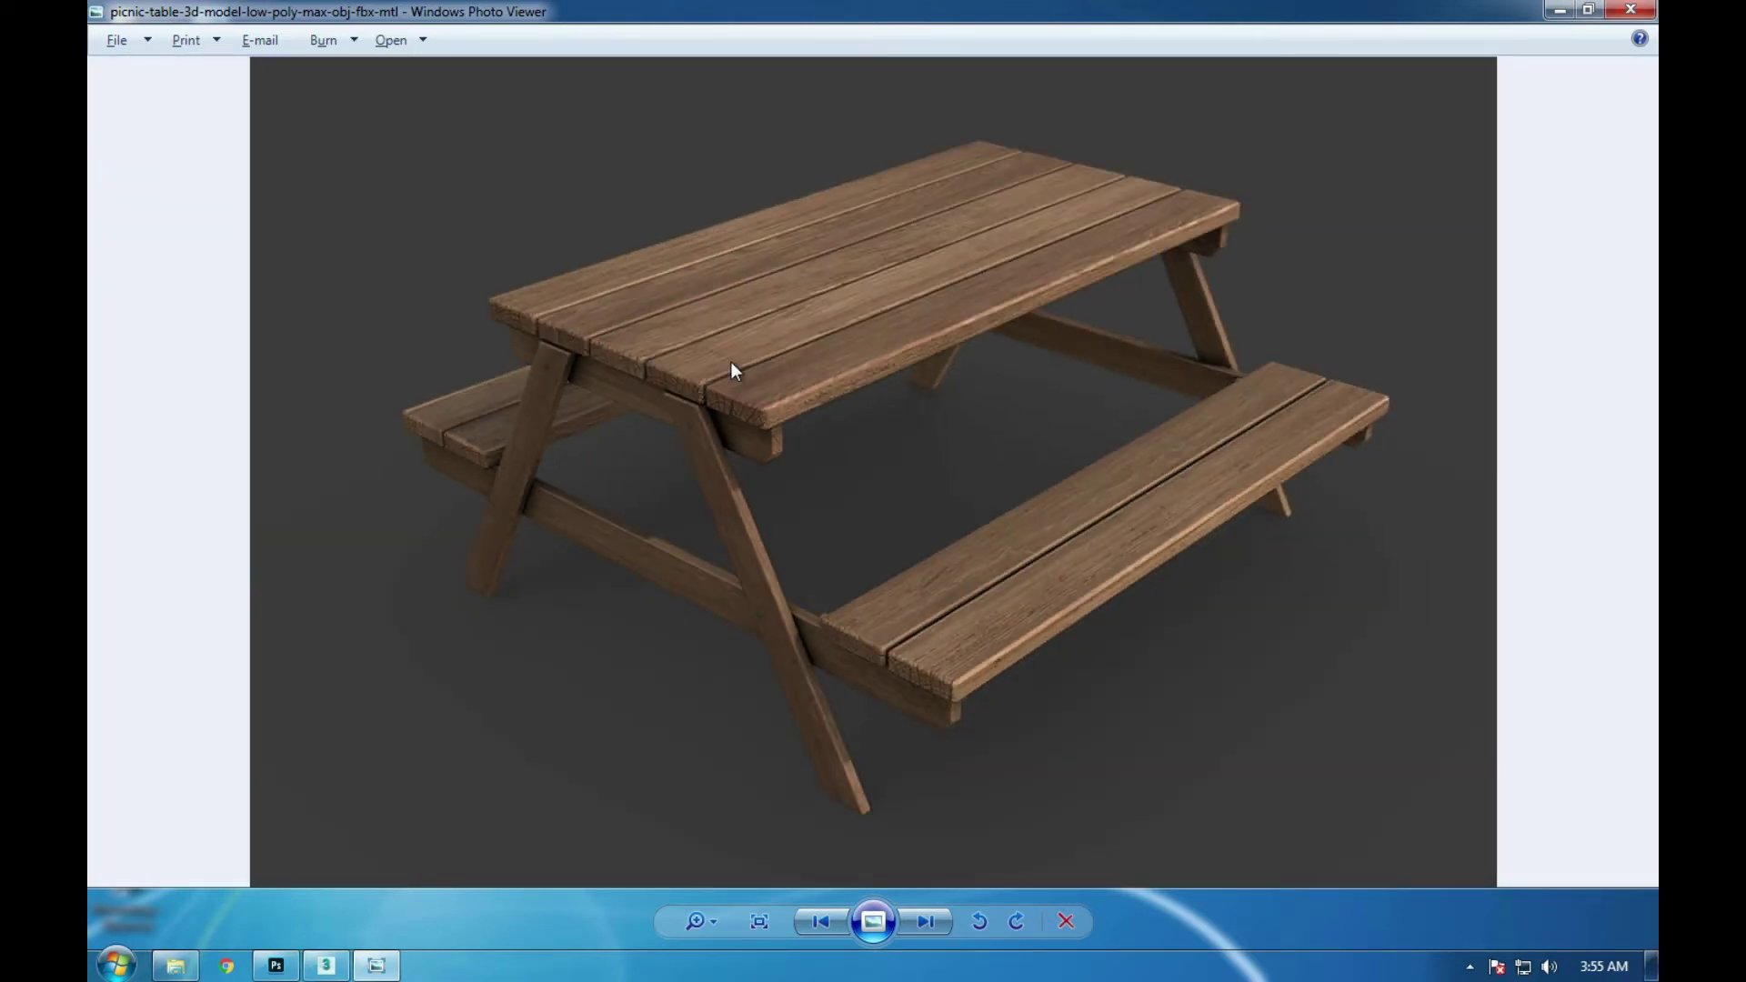
scroll(732, 373, "up", 2)
scroll(733, 386, "up", 2)
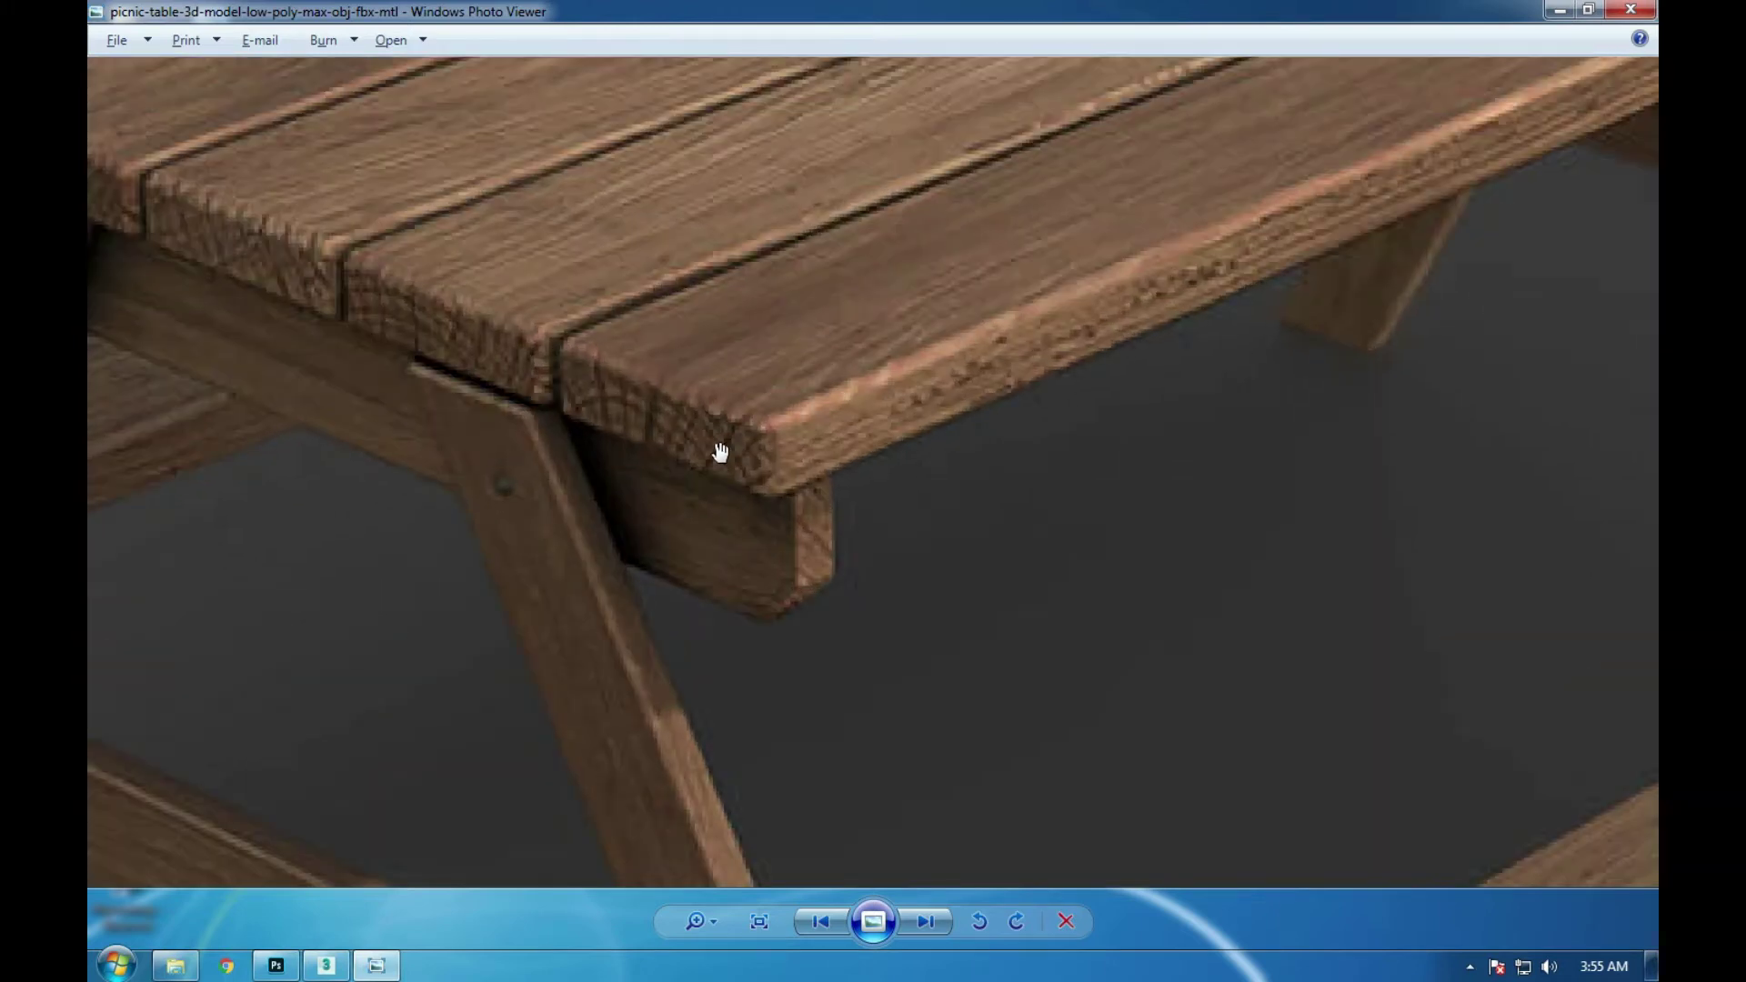
scroll(742, 395, "down", 2)
scroll(737, 398, "up", 1)
scroll(750, 395, "up", 1)
scroll(753, 394, "down", 1)
scroll(754, 397, "down", 1)
scroll(755, 400, "down", 1)
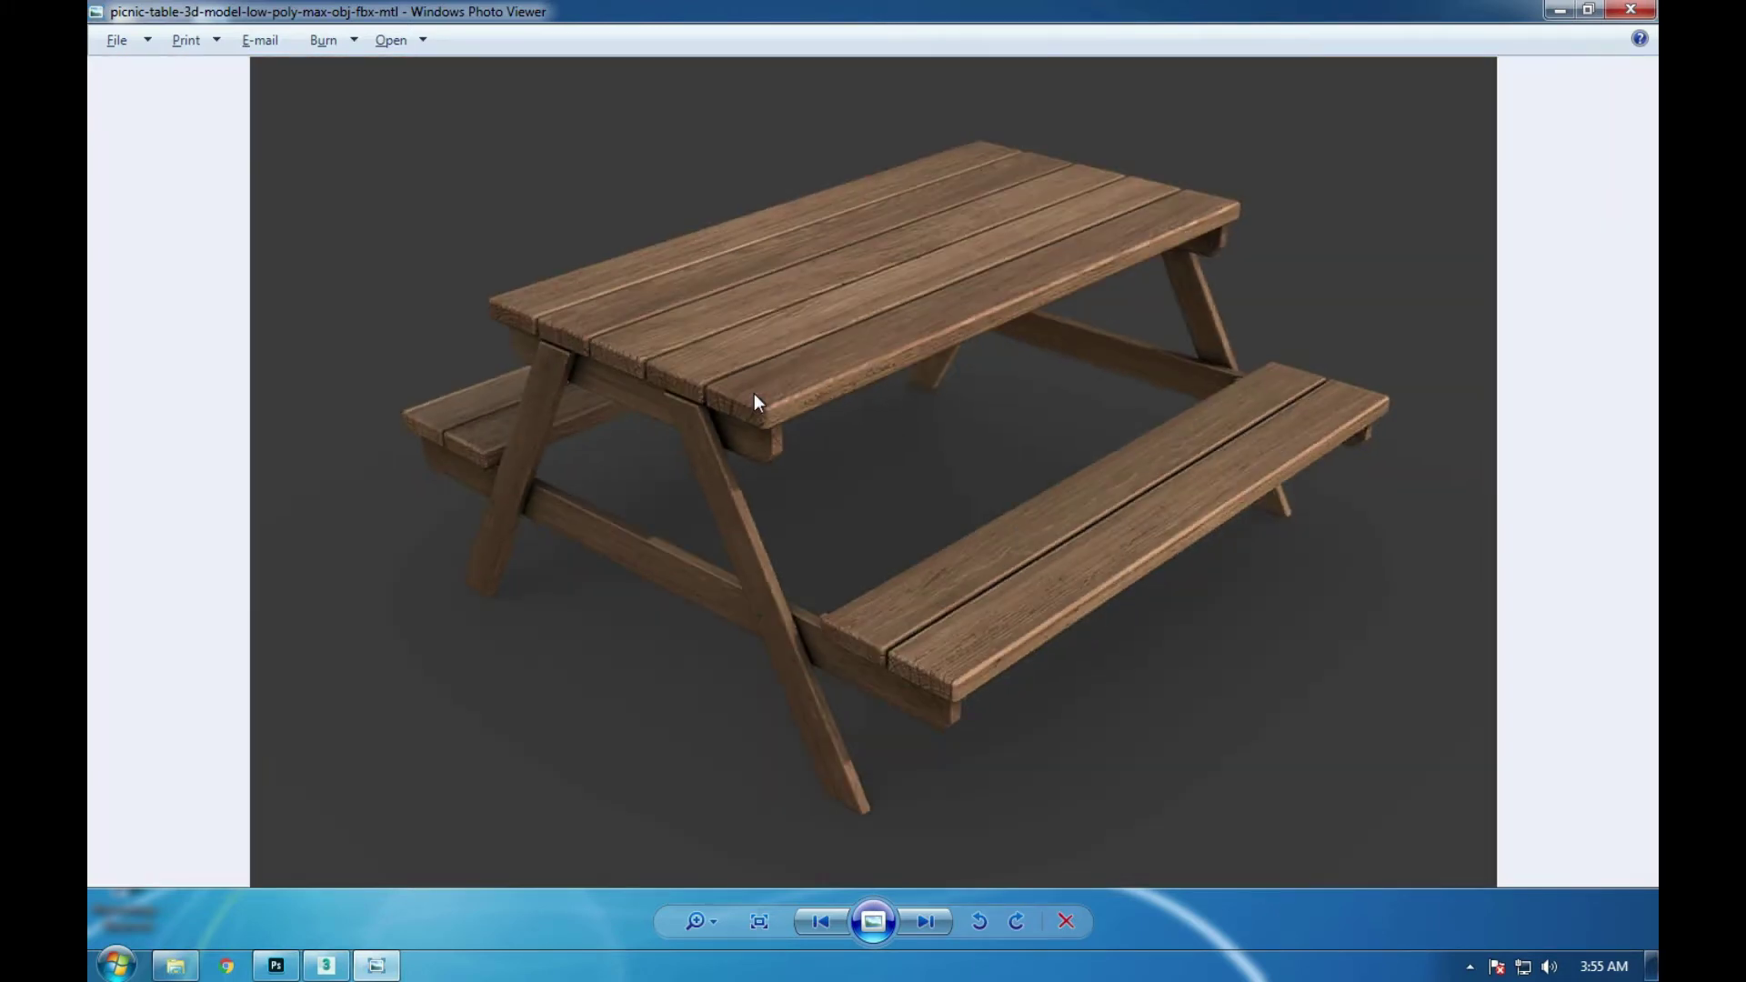
scroll(755, 401, "up", 2)
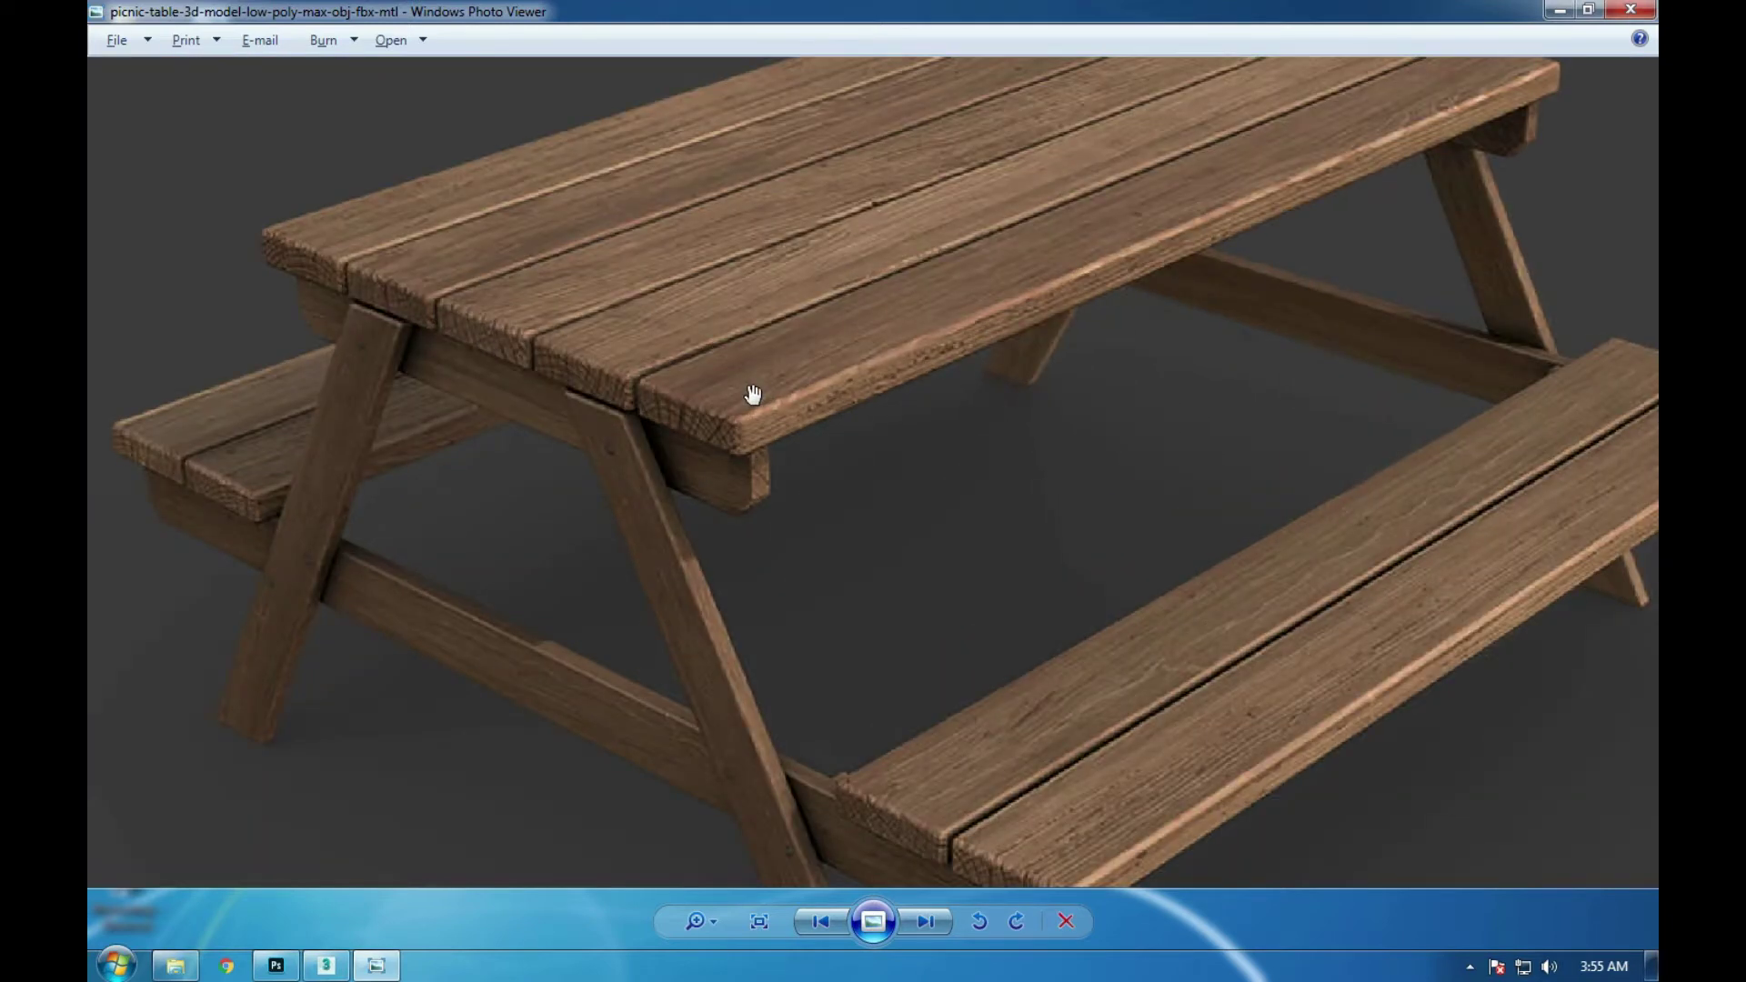
scroll(753, 394, "down", 1)
scroll(755, 399, "down", 1)
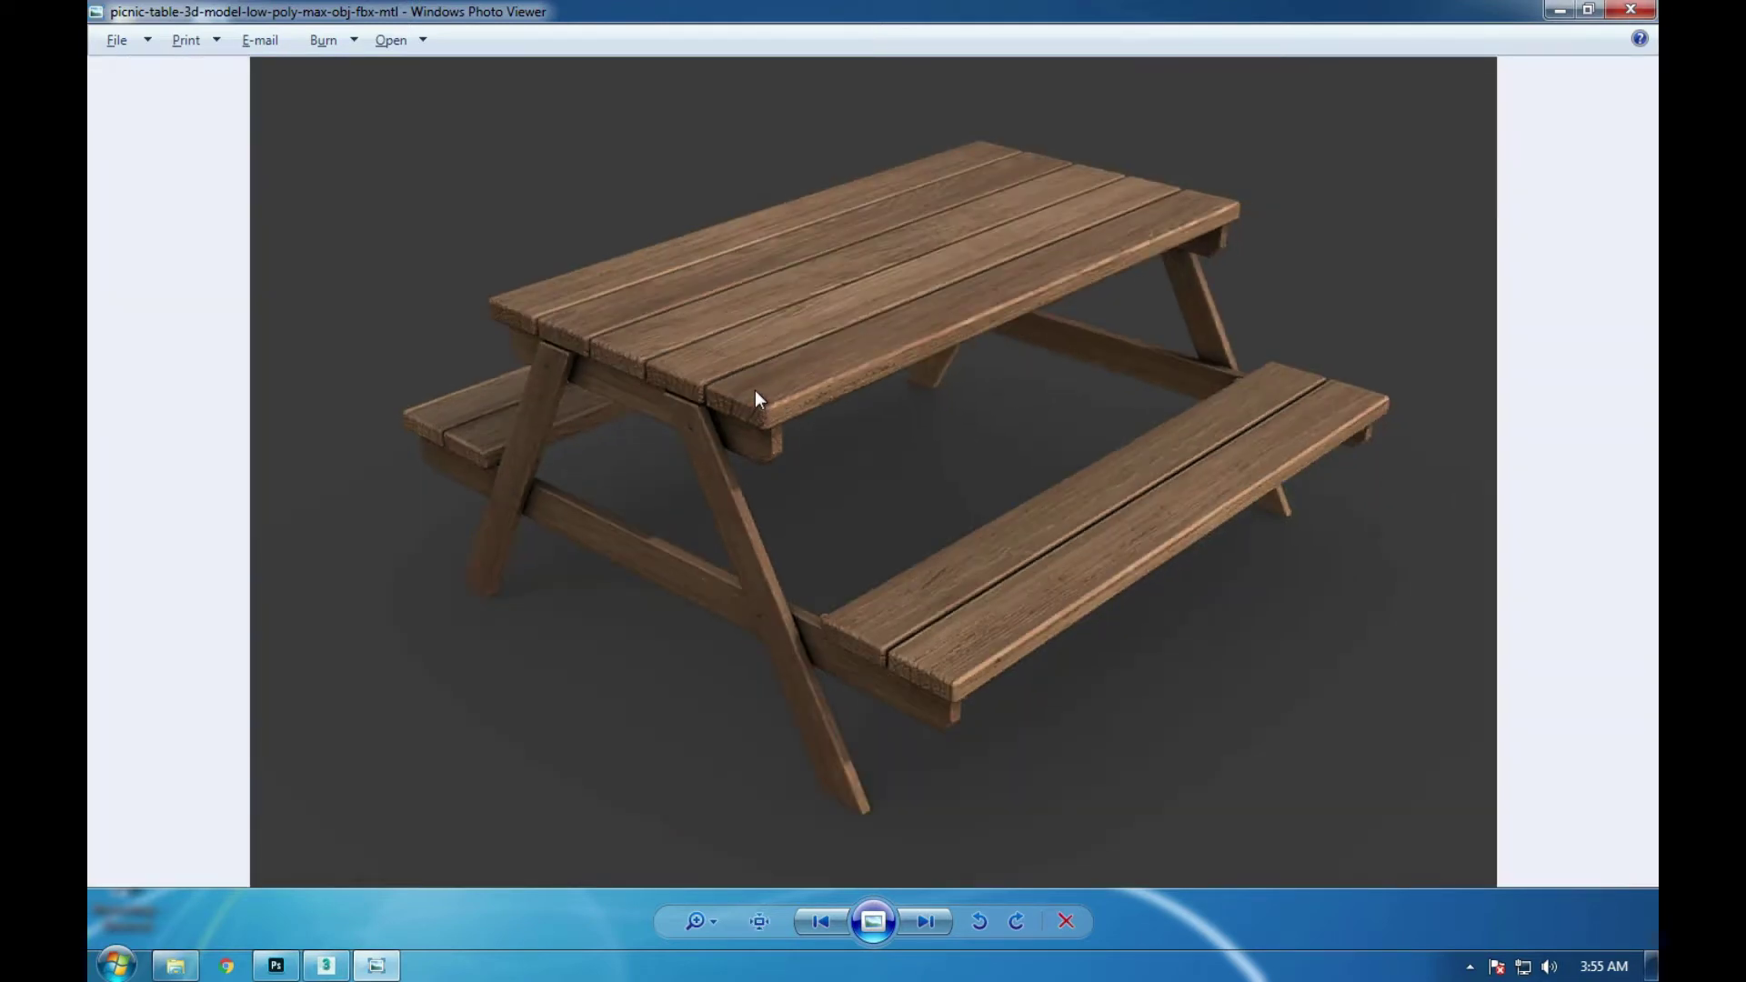
scroll(755, 400, "up", 2)
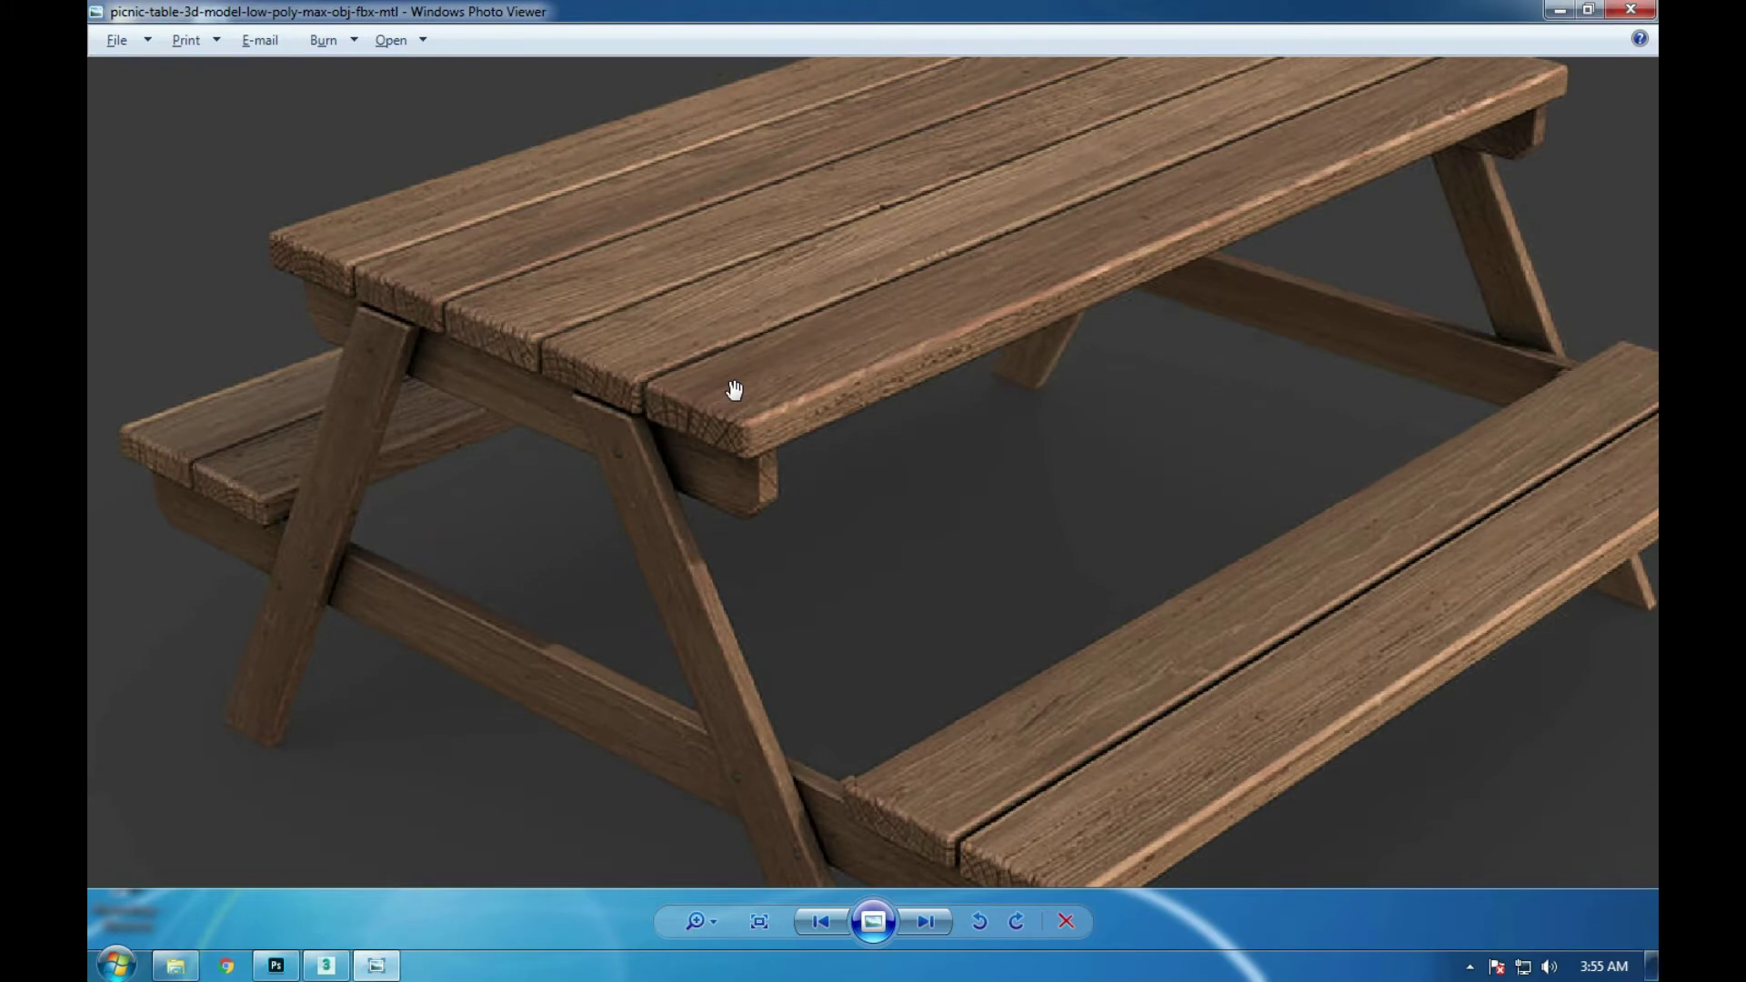
scroll(734, 389, "down", 2)
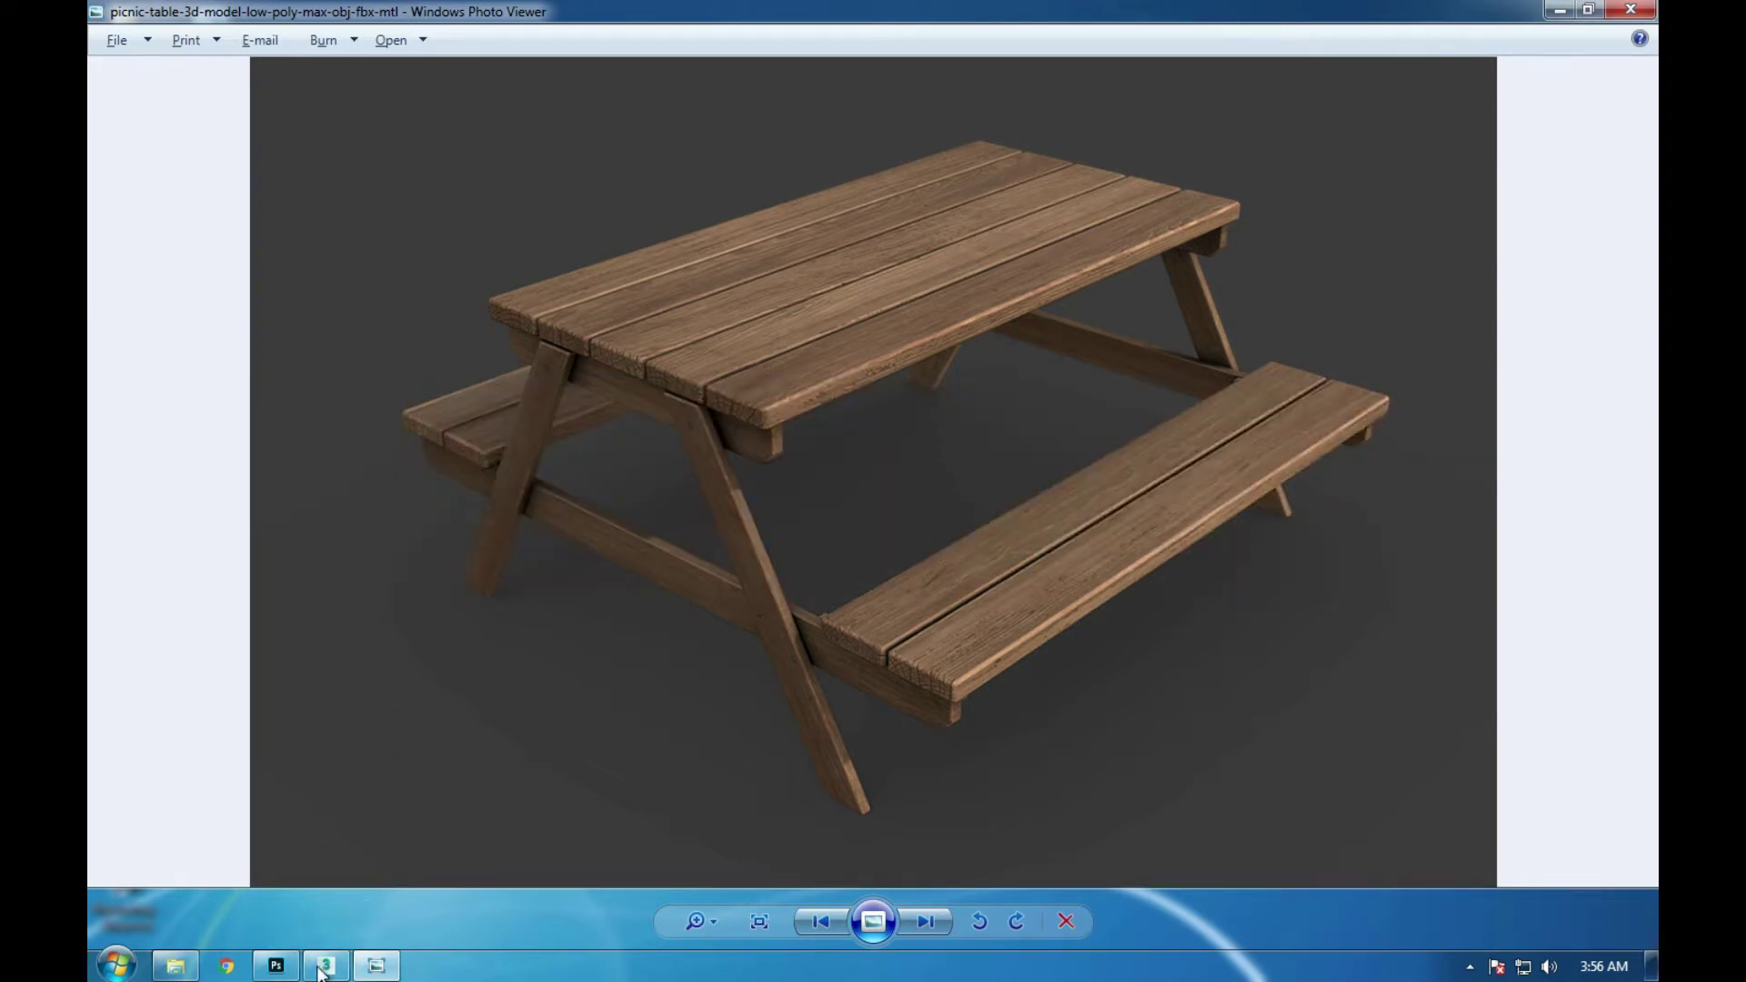
- Select every bed object in the 3ds Max scene and delete them all
left_click(326, 965)
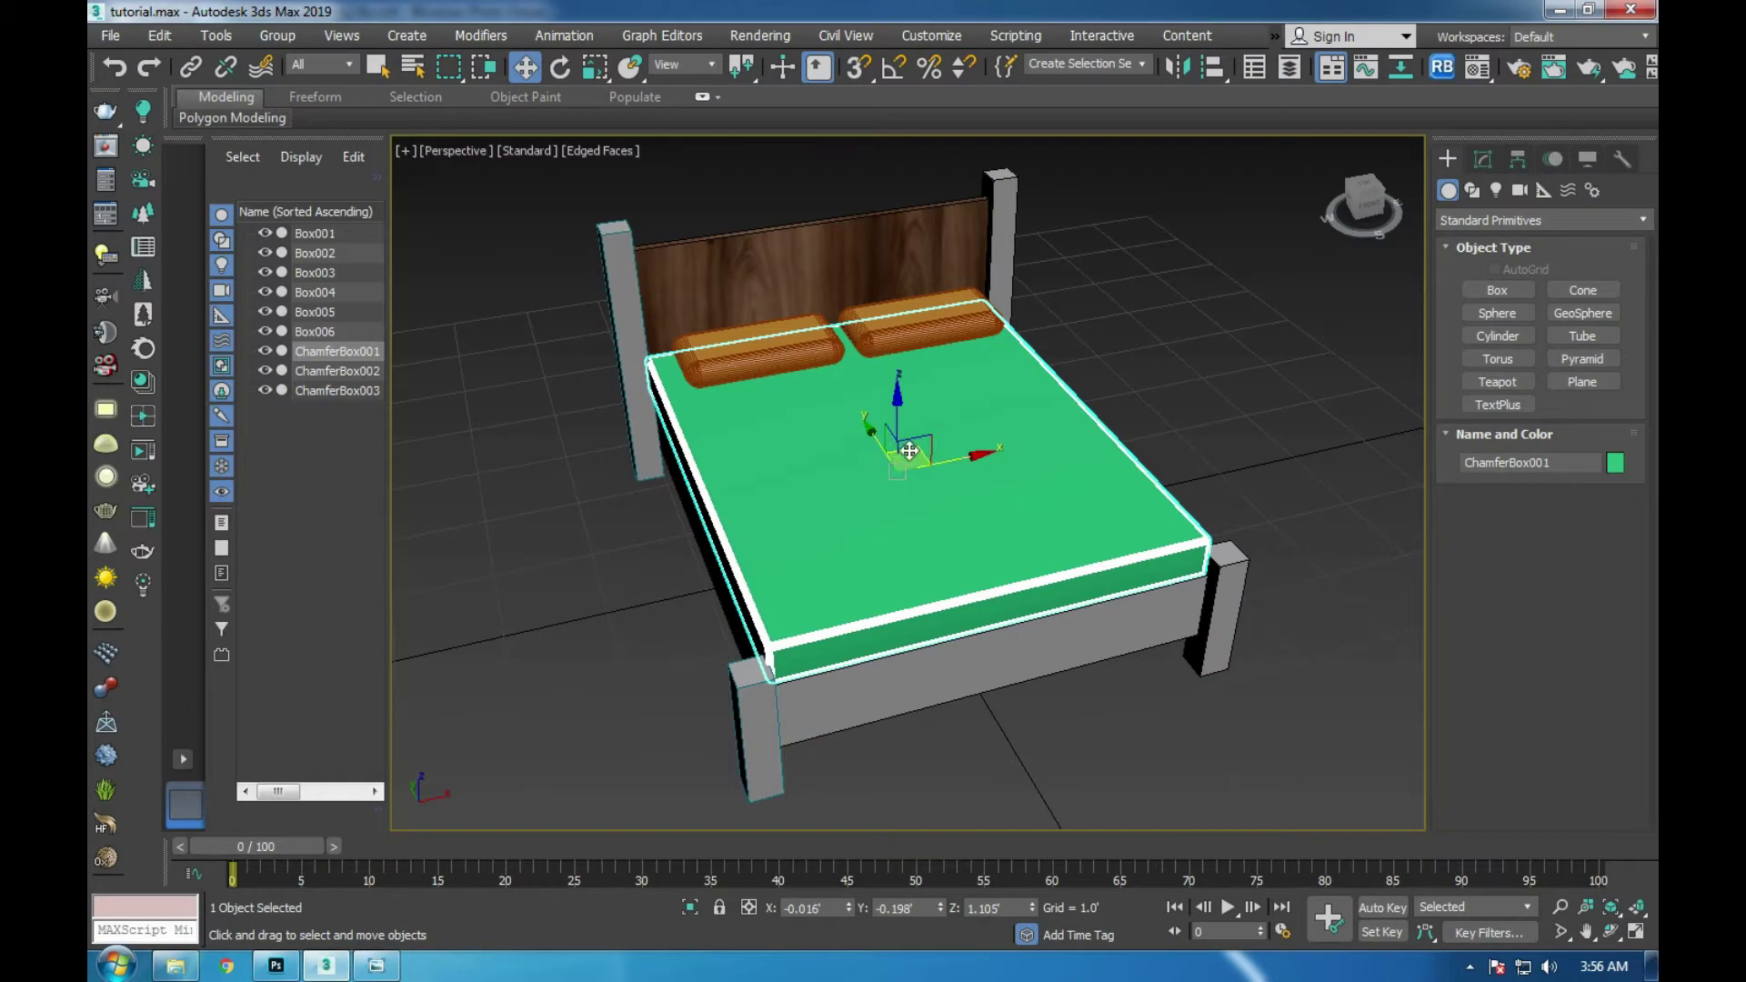
middle_click_drag(909, 460, 858, 459, "alt")
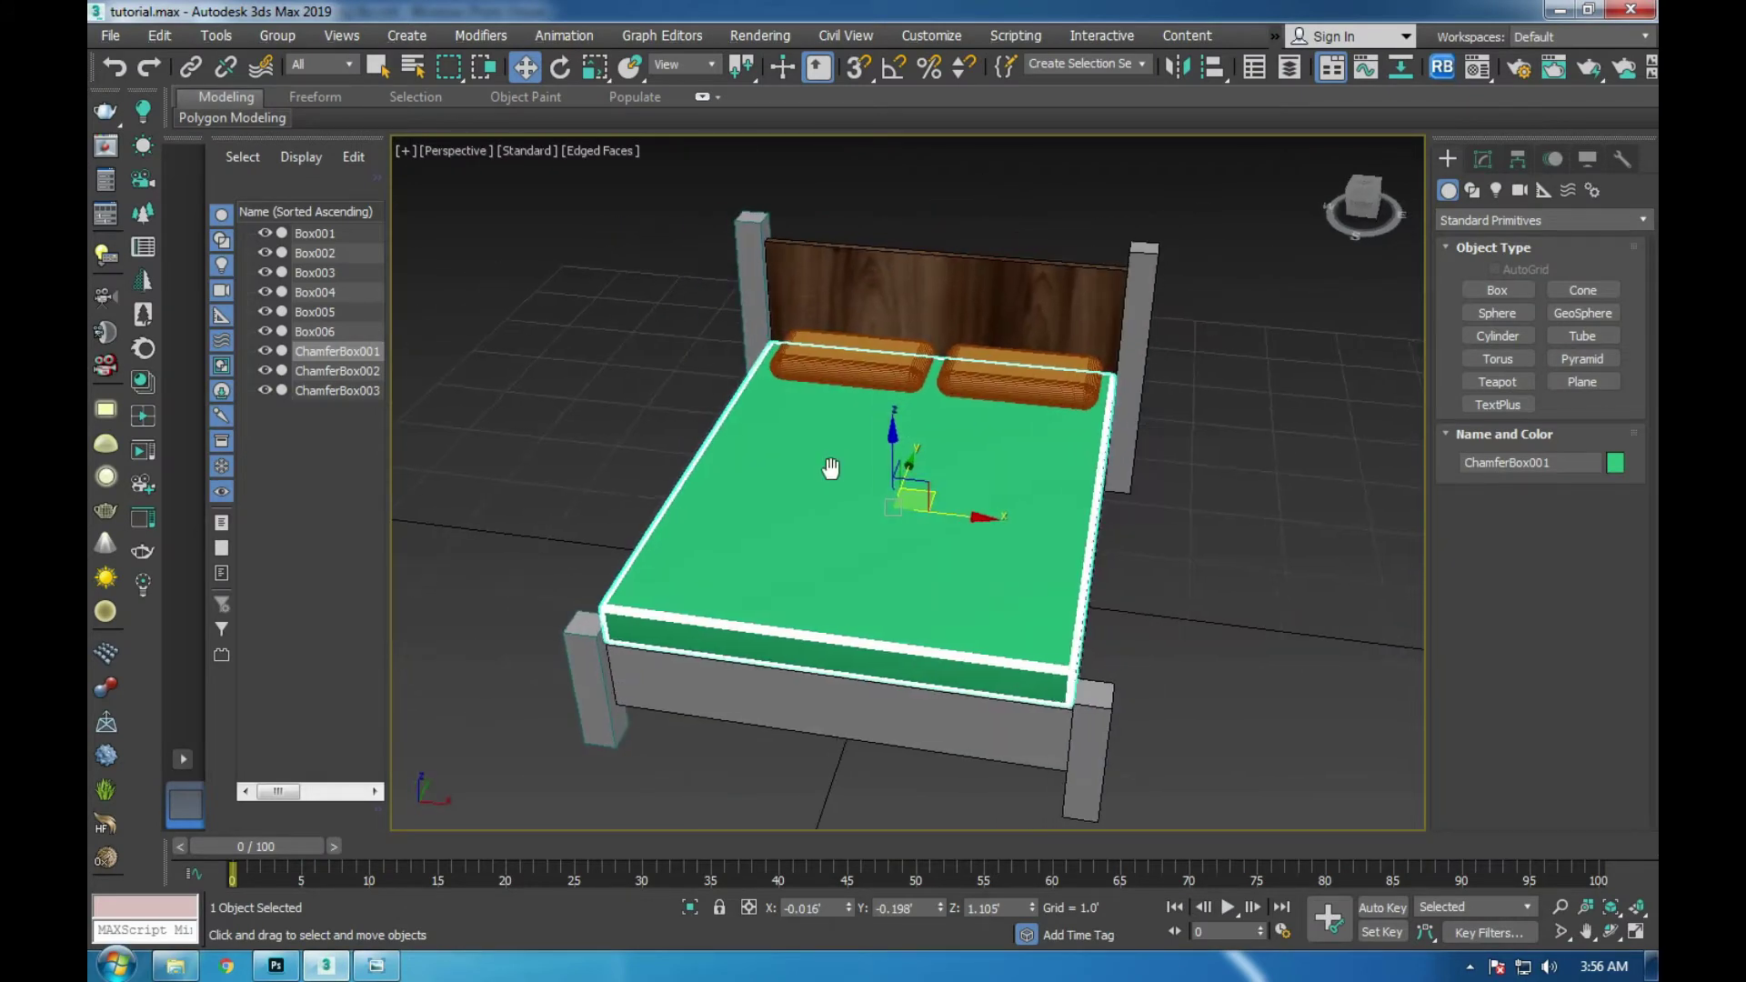
scroll(858, 459, "down", 5)
left_click_drag(613, 254, 1149, 675)
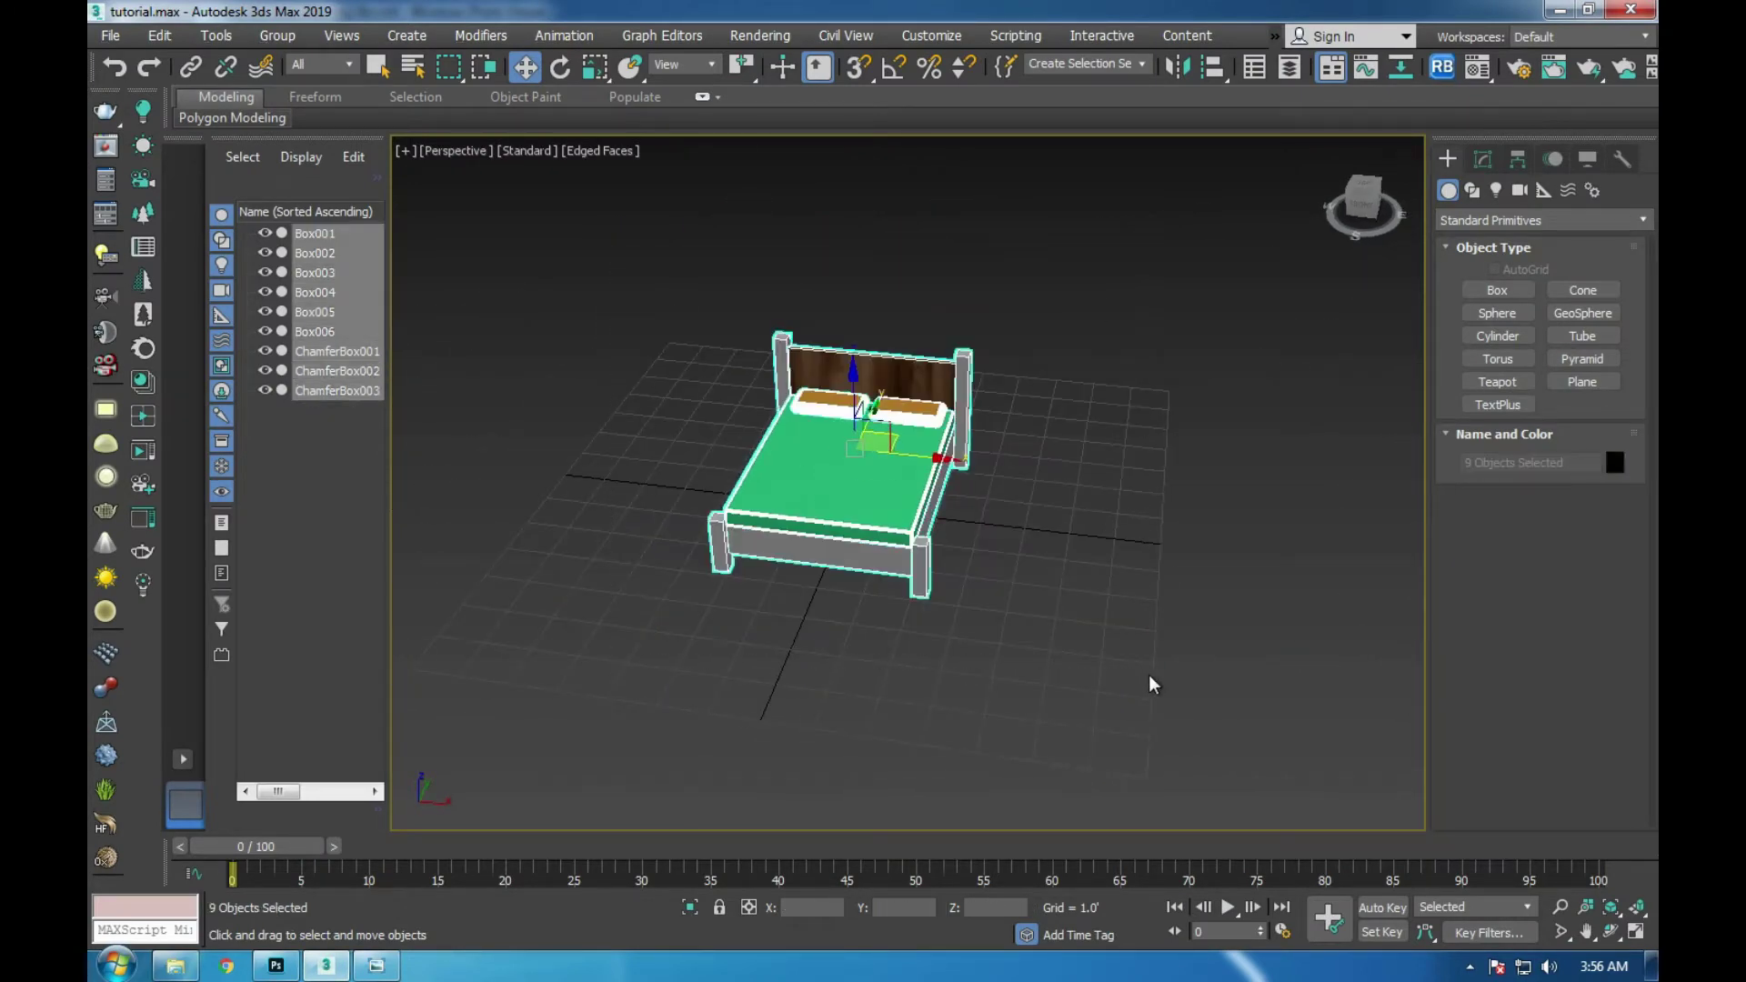
key("Delete")
- Bring the picnic table reference photo back on screen
scroll(941, 587, "up", 2)
scroll(881, 577, "up", 1)
scroll(903, 571, "up", 3)
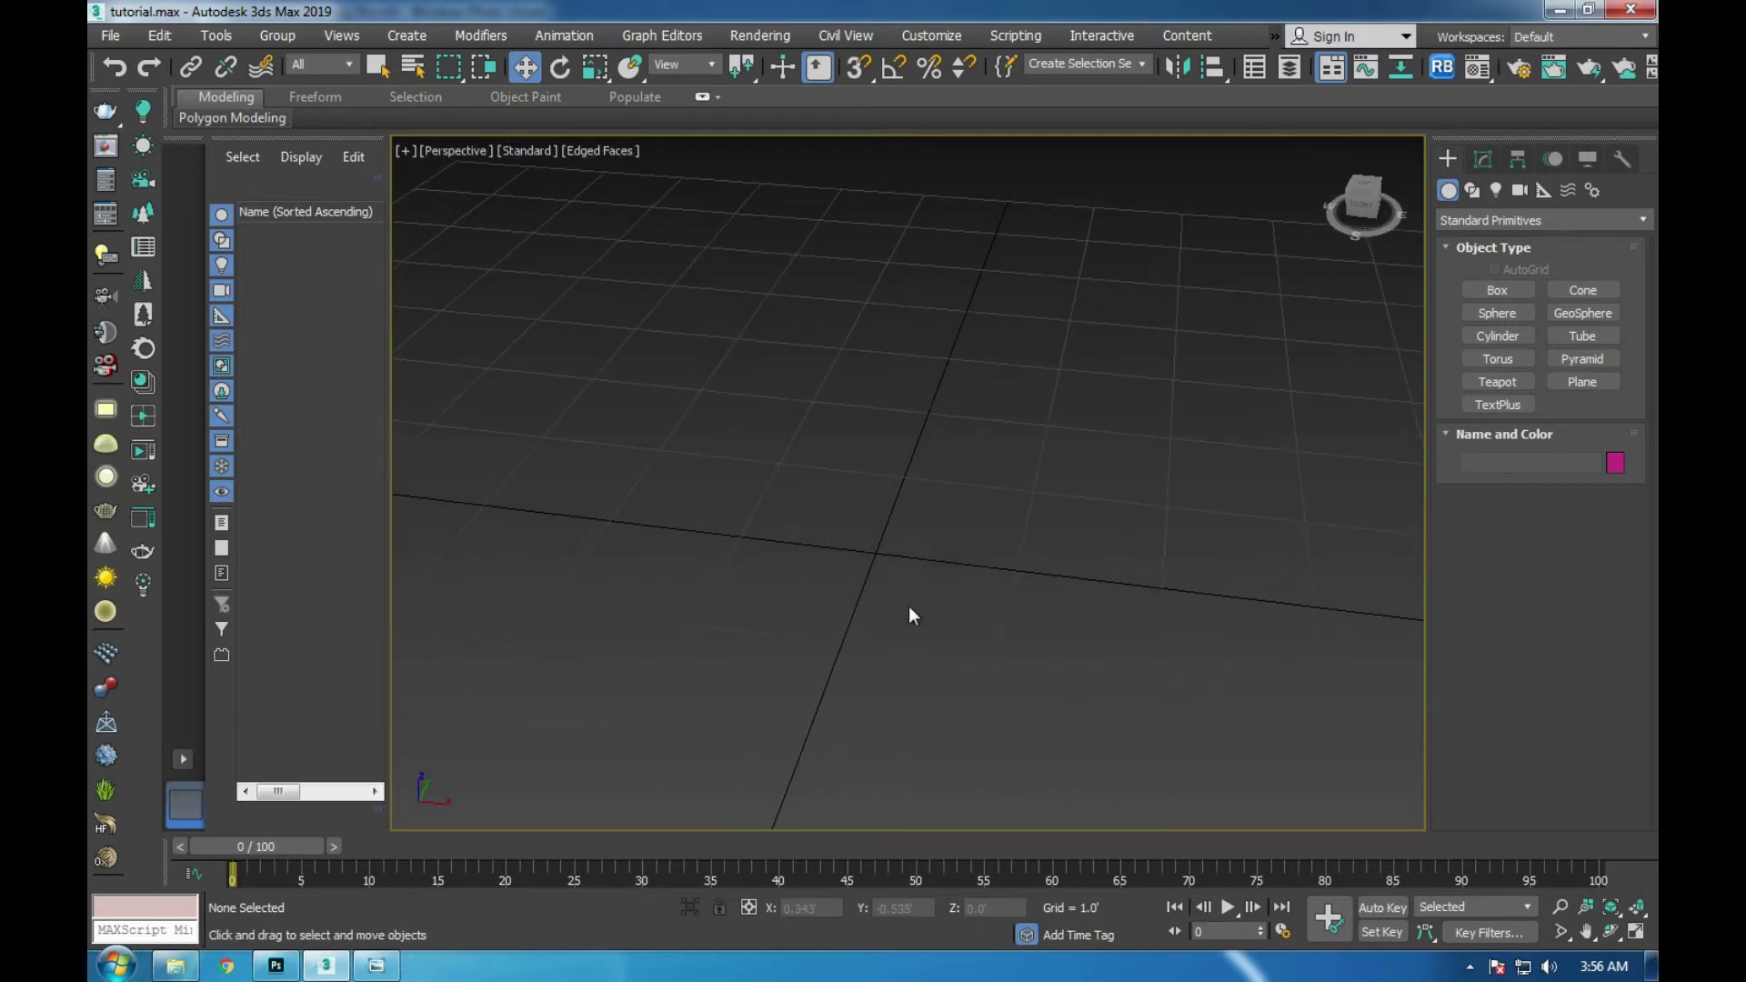
left_click(376, 965)
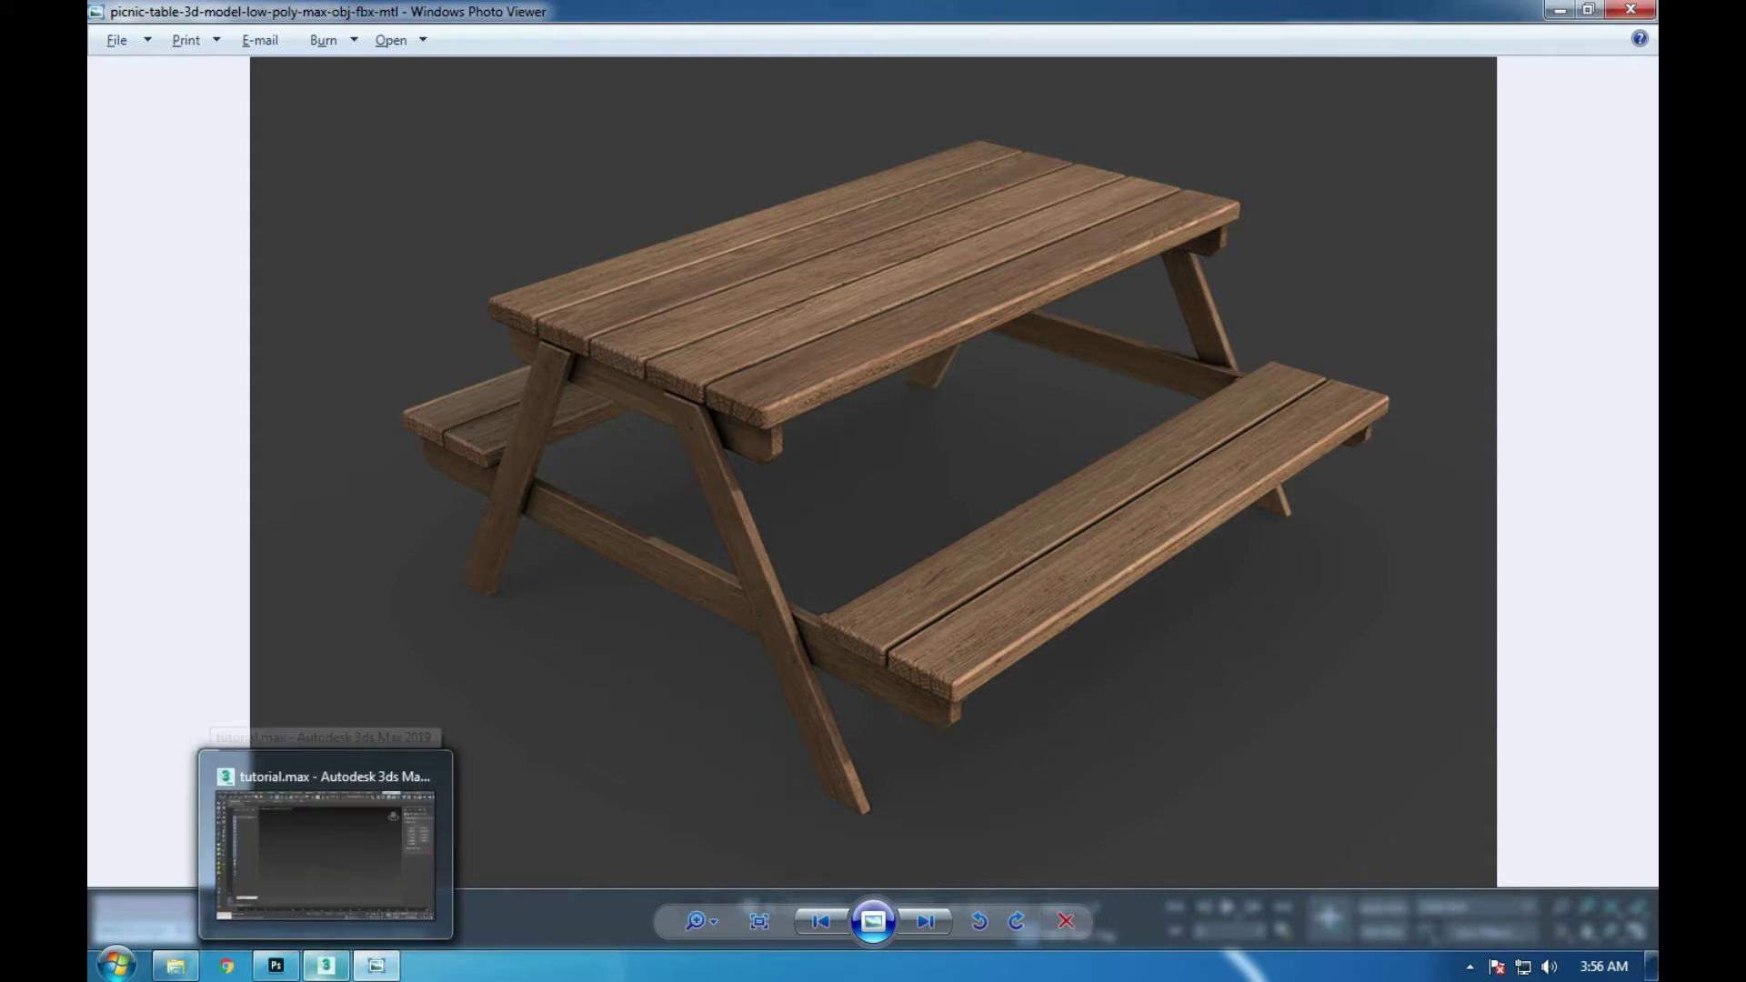
- Make the Top view the active, enlarged viewport and frame it for modelling
mouse_move(324, 964)
left_click(328, 819)
key("alt+w")
left_click(837, 375)
key("alt+w")
mouse_move(874, 374)
middle_mouse_down()
mouse_move(854, 425)
mouse_move(837, 409)
mouse_move(897, 557)
middle_mouse_up()
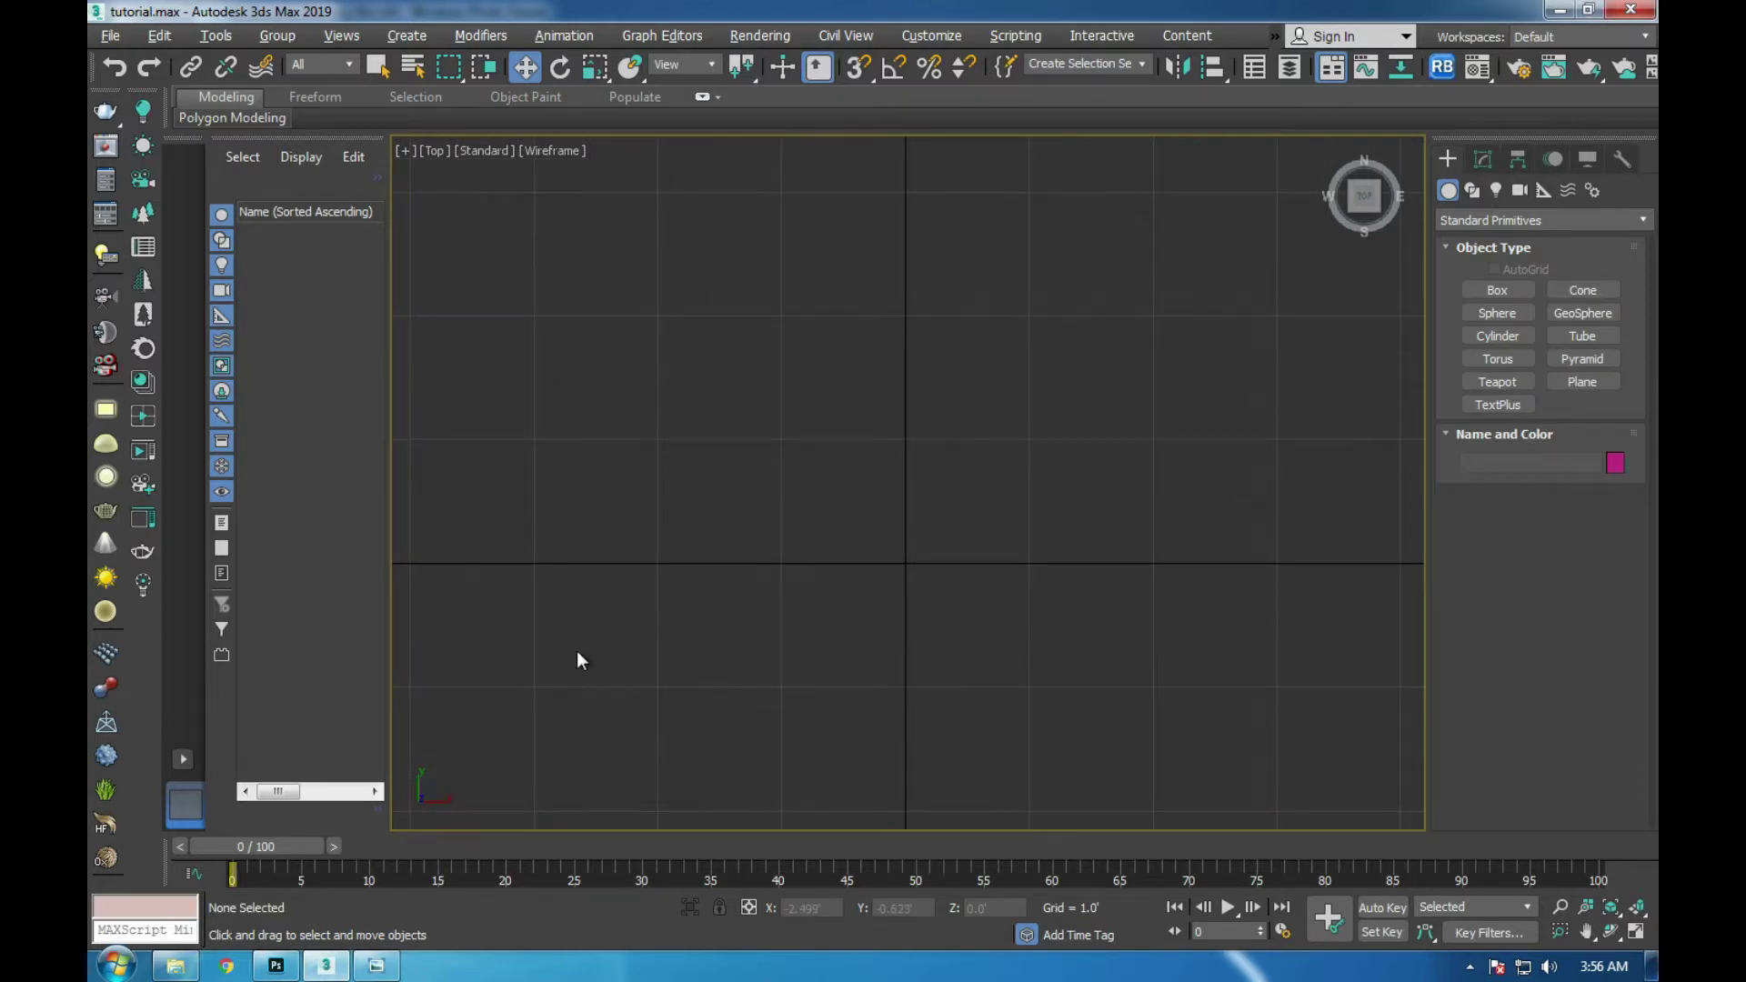
scroll(910, 359, "up", 1)
scroll(928, 409, "up", 1)
scroll(918, 491, "up", 1)
scroll(901, 523, "up", 1)
middle_click_drag(1057, 428, 1056, 443)
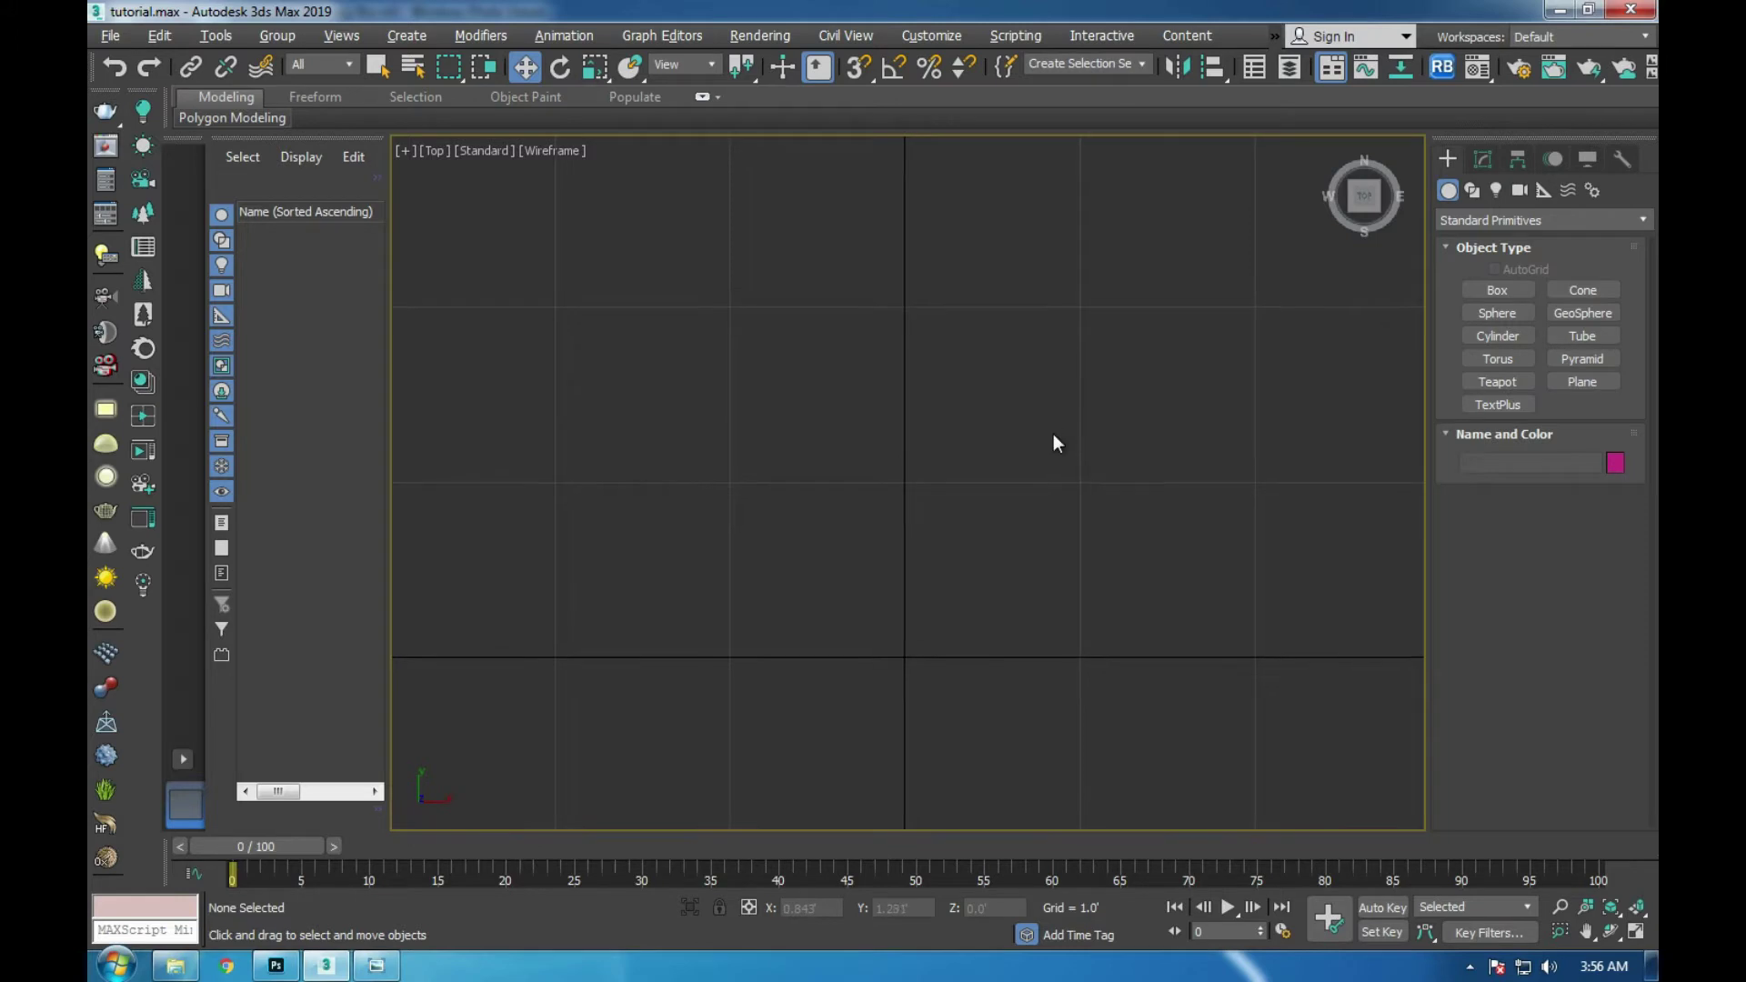
mouse_move(1055, 424)
middle_mouse_down()
mouse_move(967, 410)
mouse_move(942, 321)
middle_mouse_up()
key("alt+w")
key("alt+w")
- Draw a long flat plank box, Box001, in the Top view and show its parameters
left_click(1496, 291)
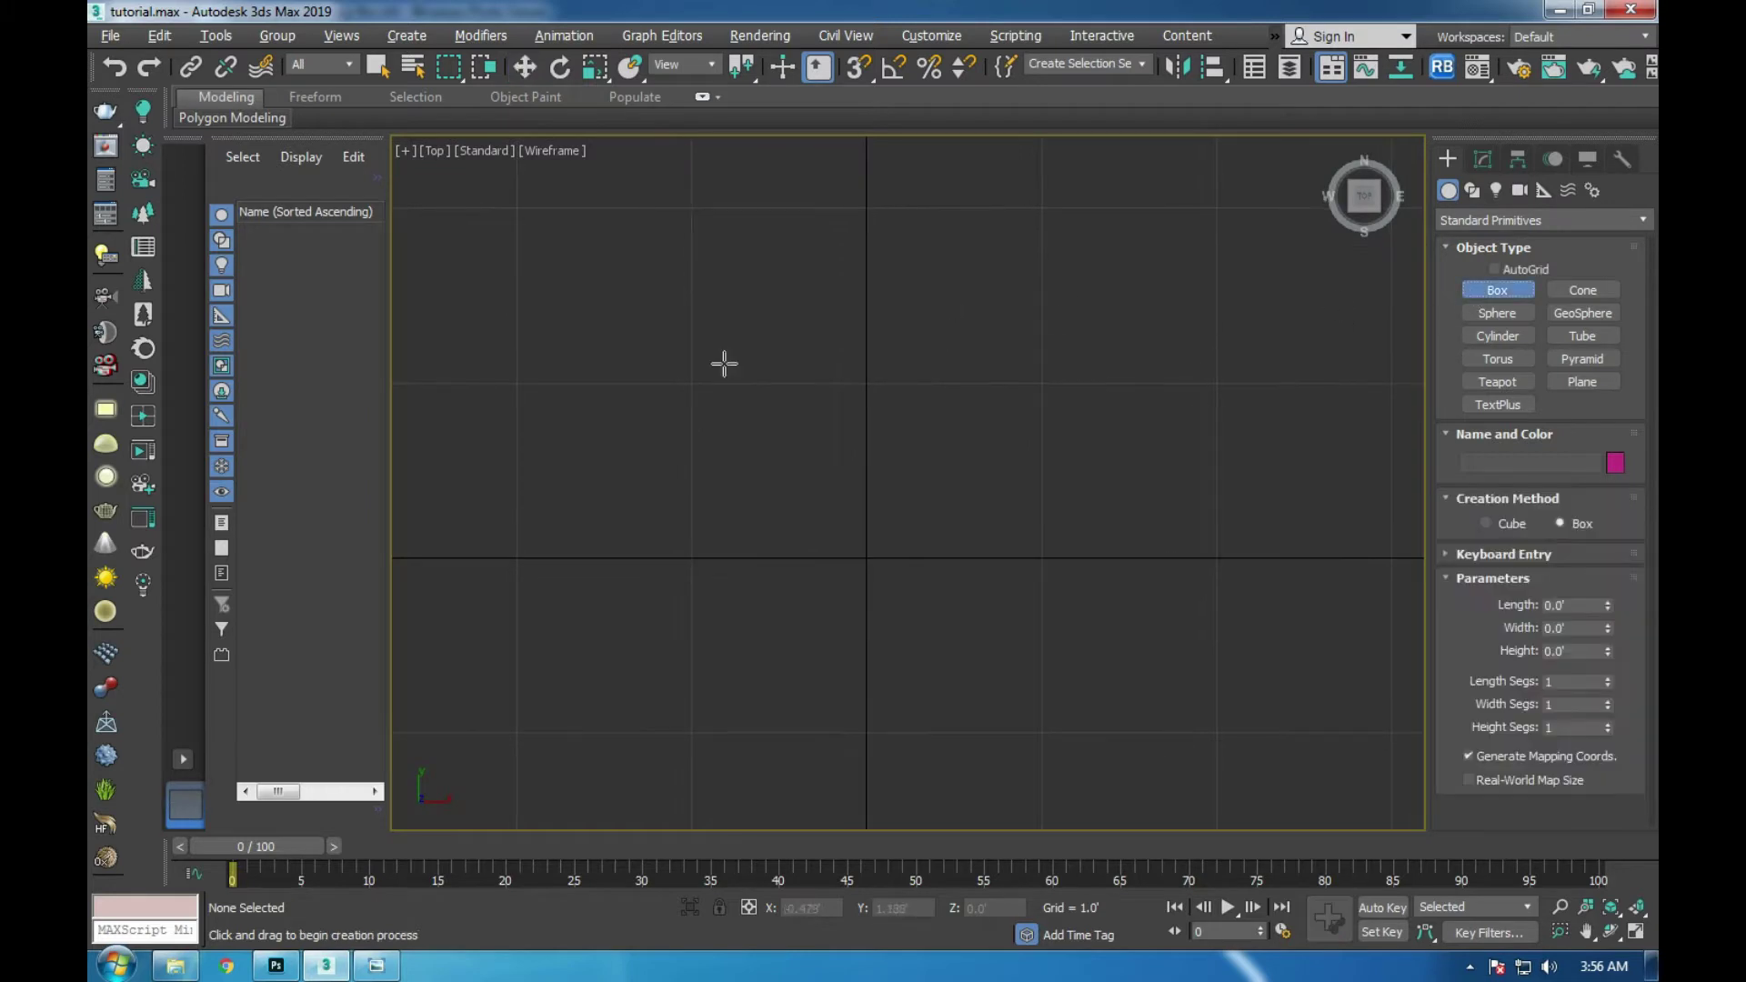
mouse_move(457, 331)
left_mouse_down()
mouse_move(1168, 425)
mouse_move(1191, 413)
left_mouse_up()
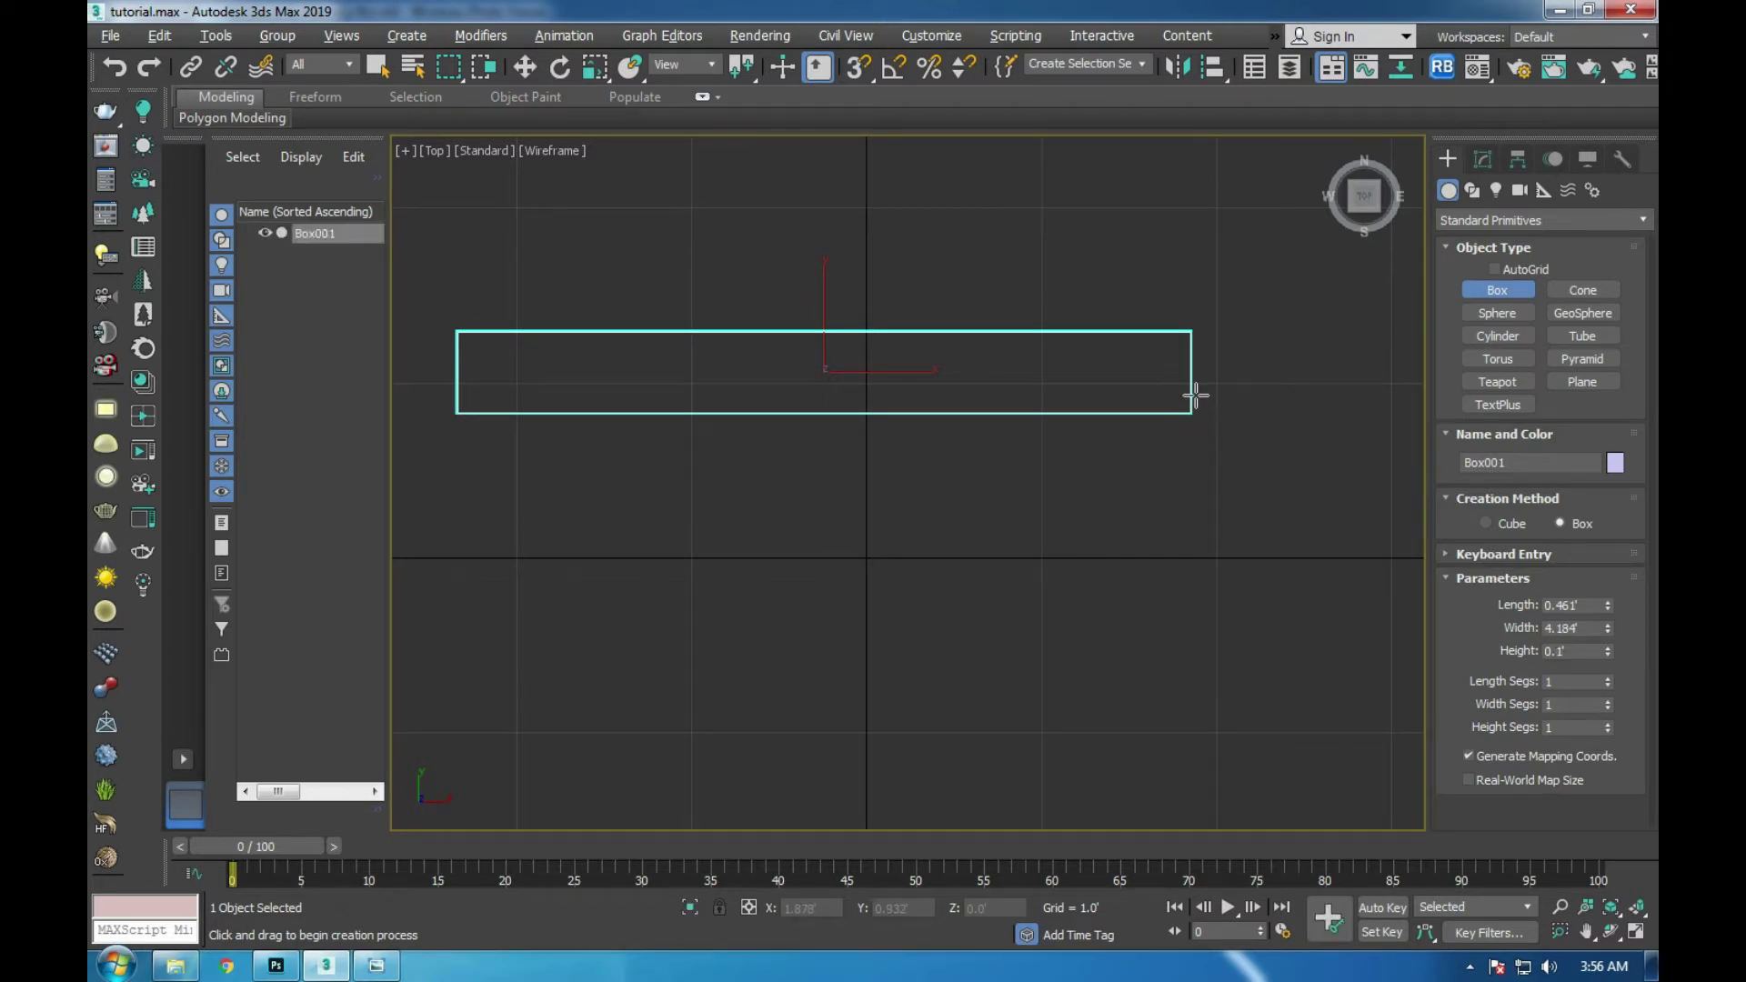
key("w")
scroll(1103, 324, "down", 2)
scroll(893, 413, "up", 4)
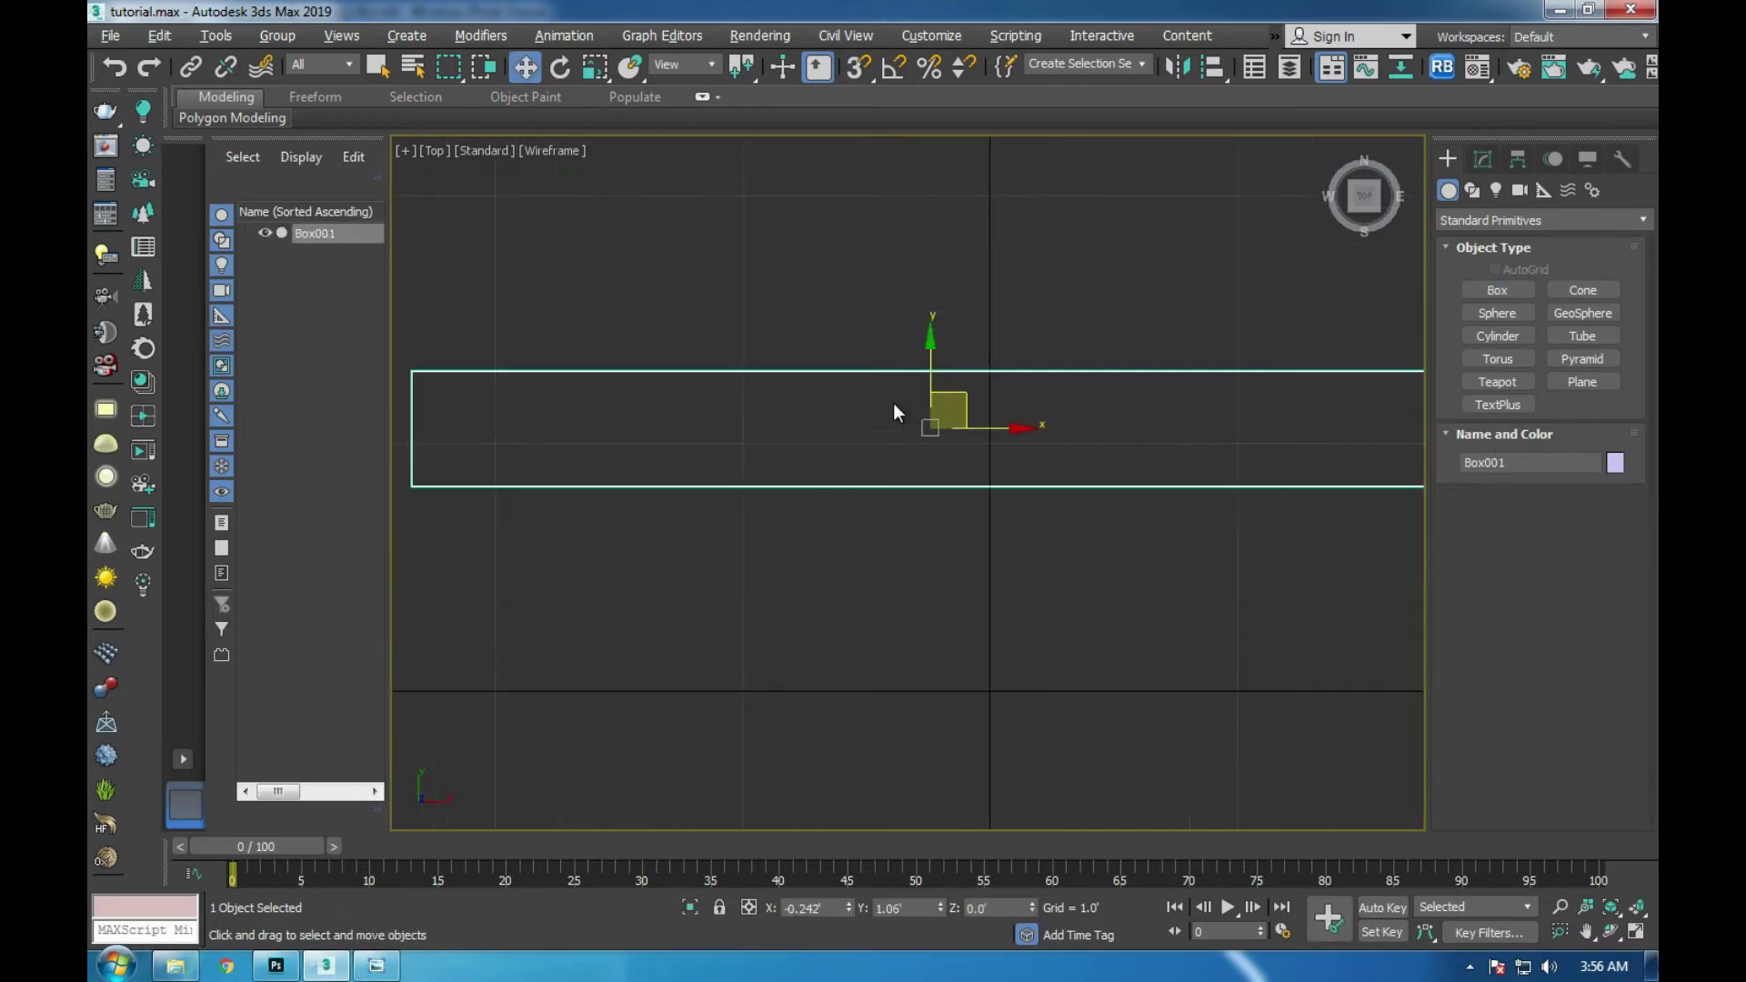
left_click(1485, 161)
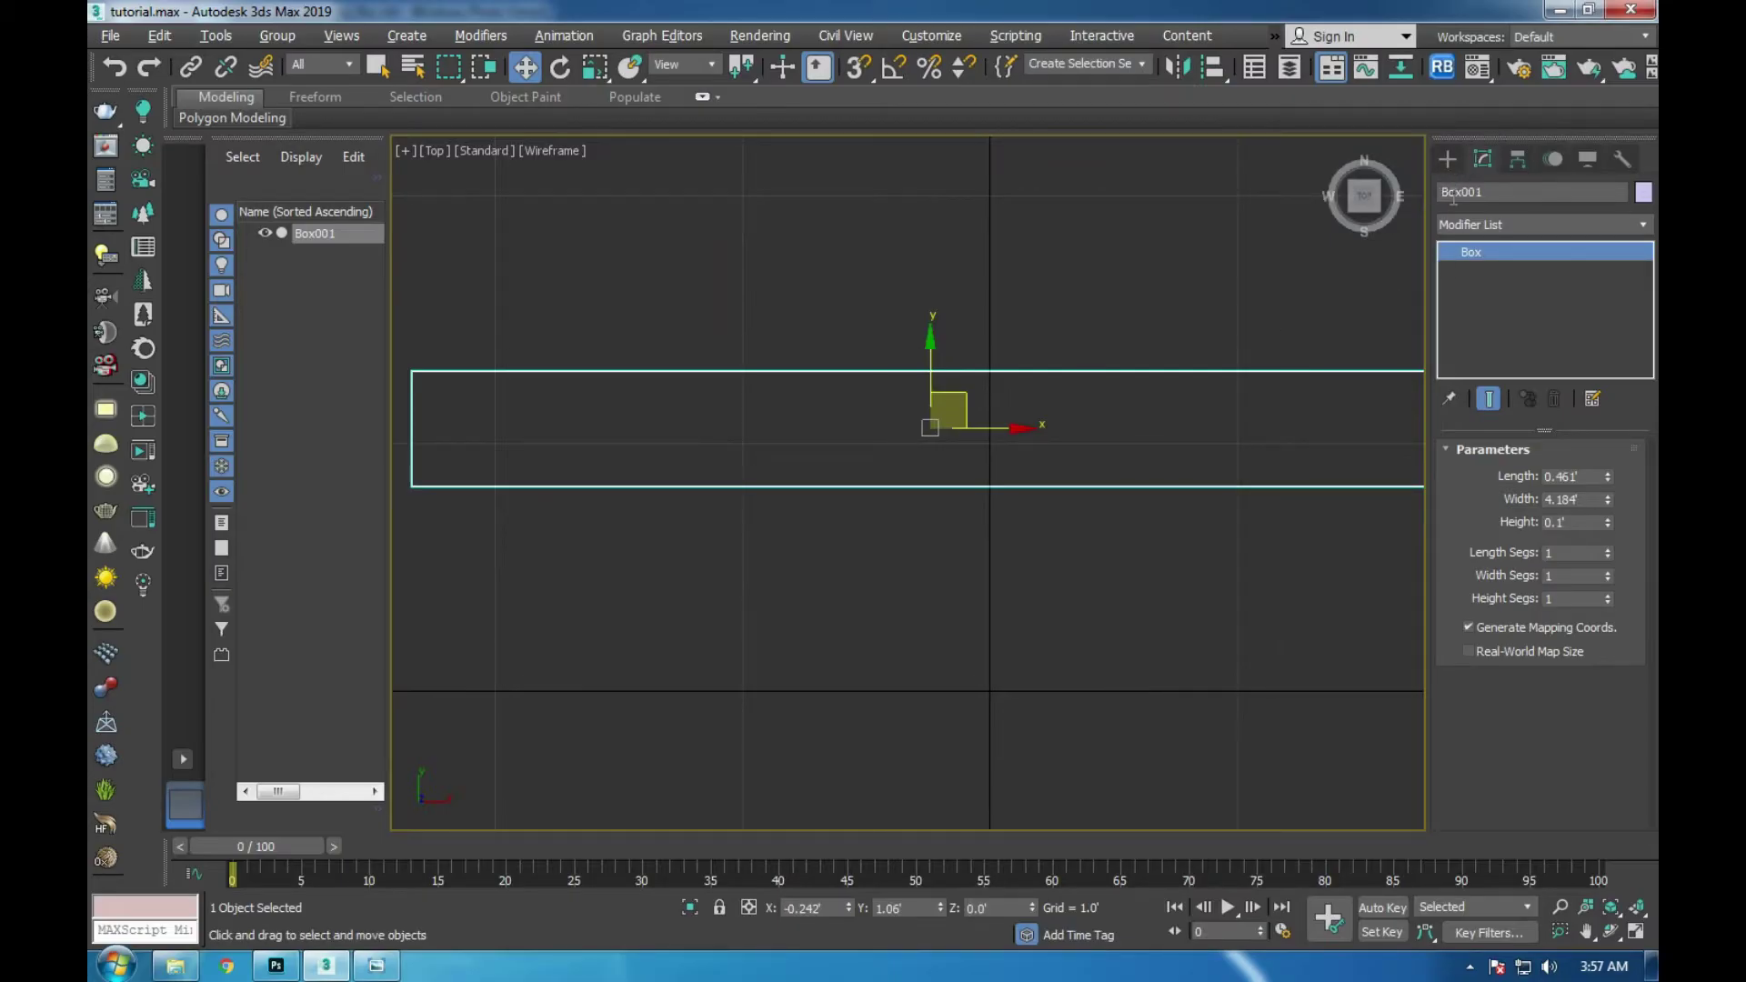
- Set Box001's length to 0.4'
scroll(996, 408, "down", 1)
scroll(996, 407, "down", 1)
mouse_move(1609, 475)
left_mouse_down()
mouse_move(1609, 456)
mouse_move(1620, 473)
left_mouse_up()
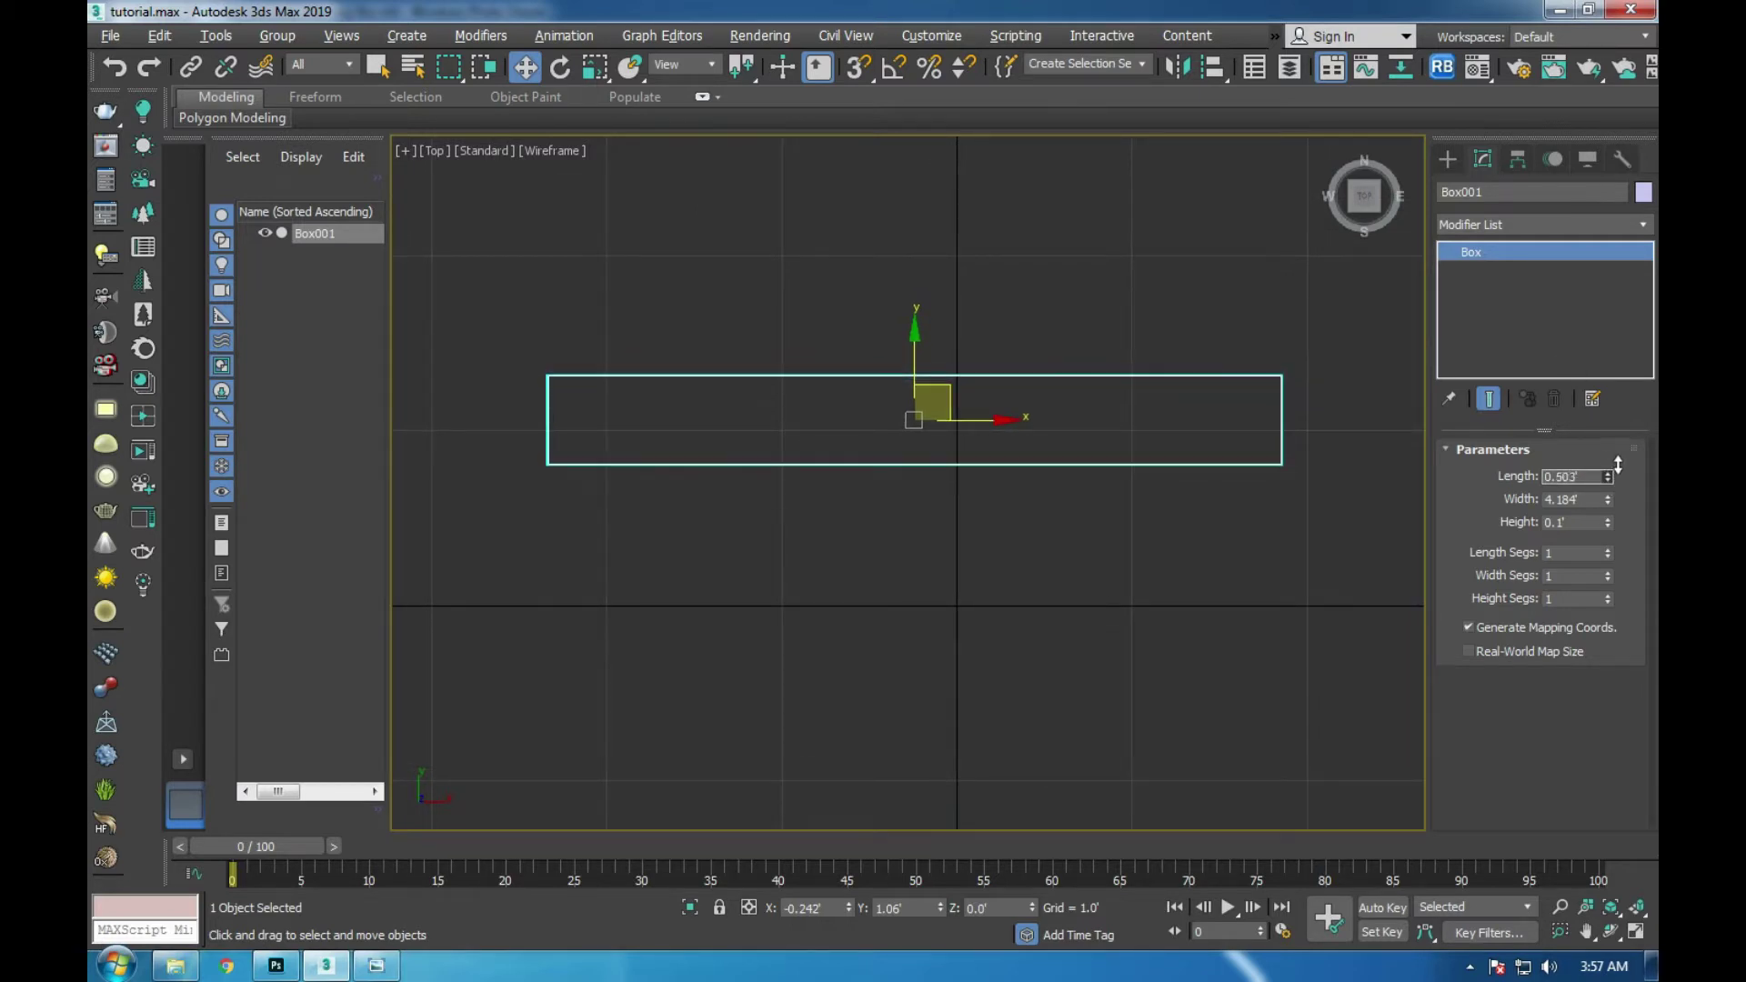
left_click_drag(1620, 473, 1620, 469)
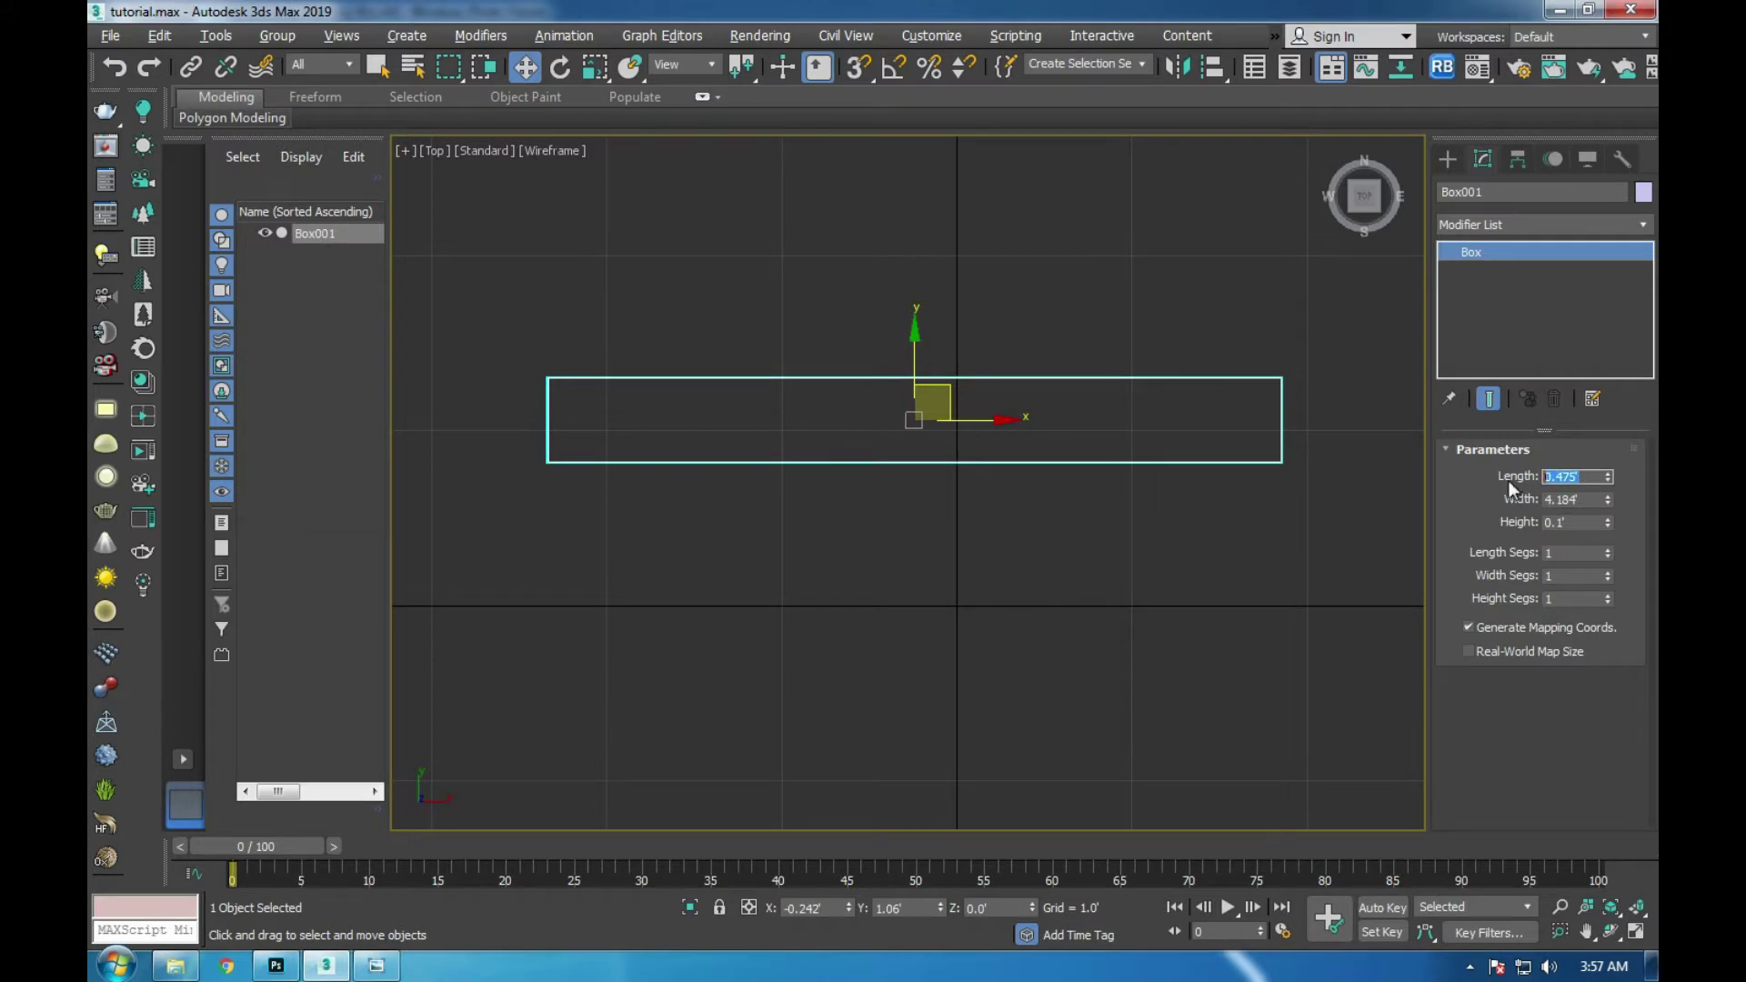
type("0.5")
key("Return")
type("0.4")
key("Return")
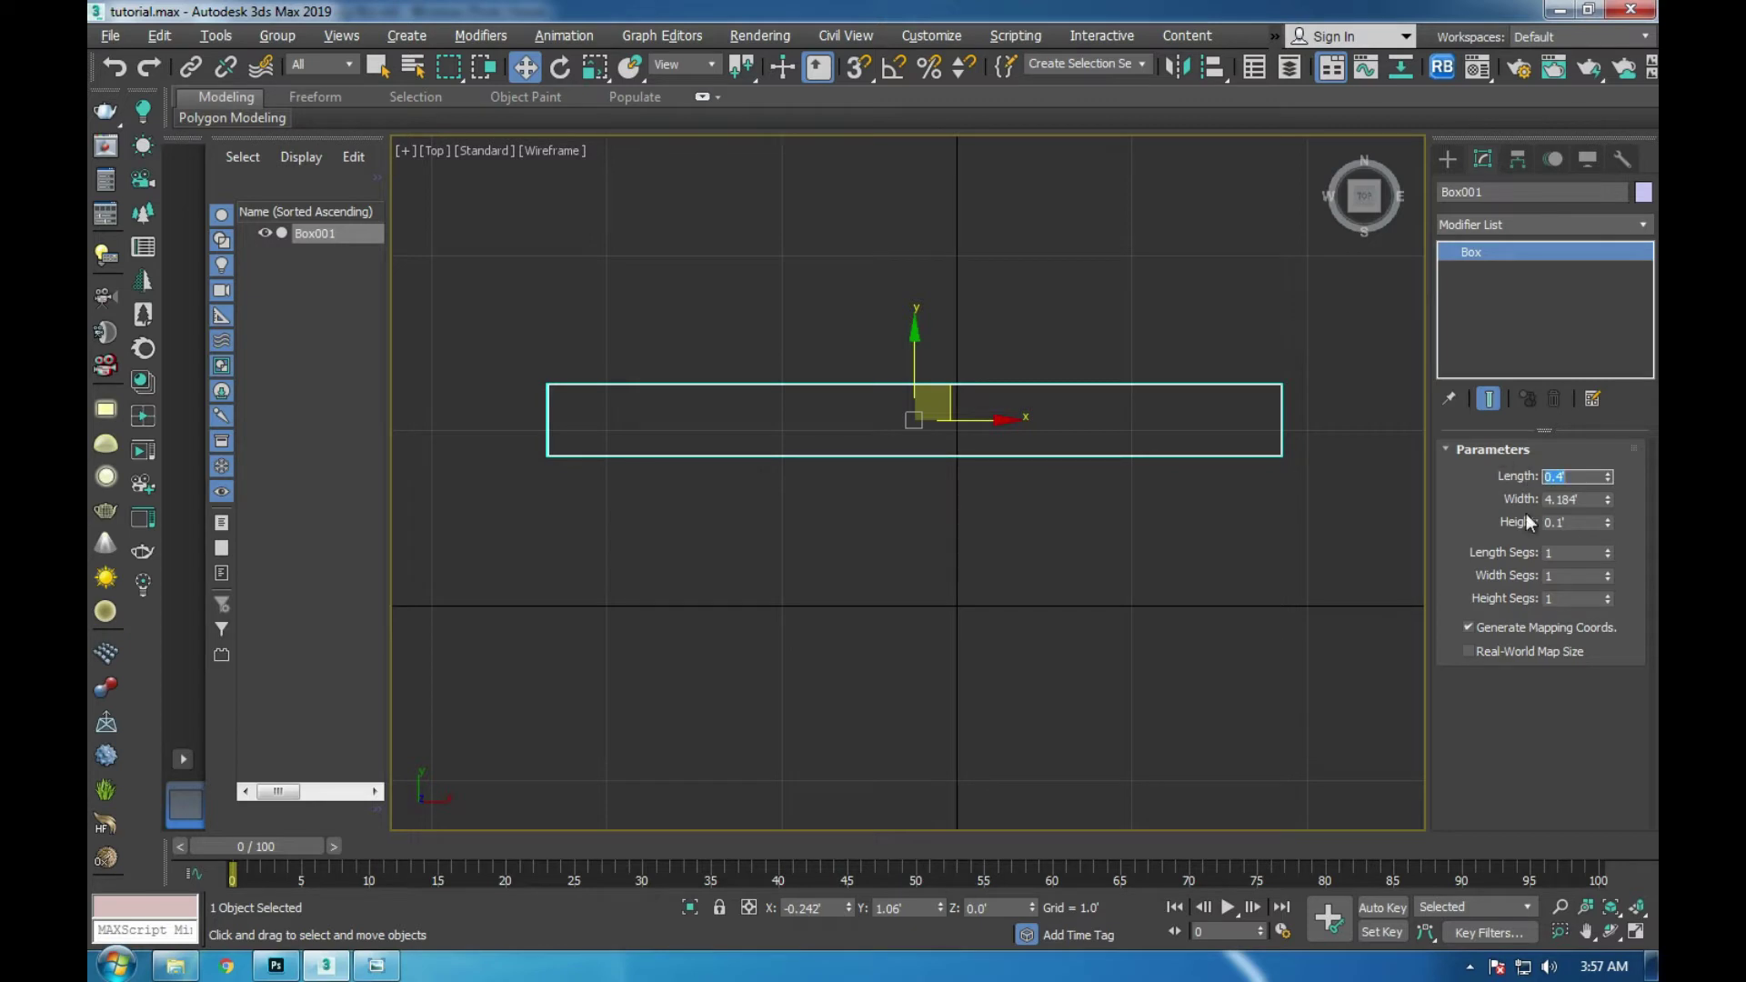
- Change the plank's width to 5.0'
left_click_drag(1609, 501, 1594, 505)
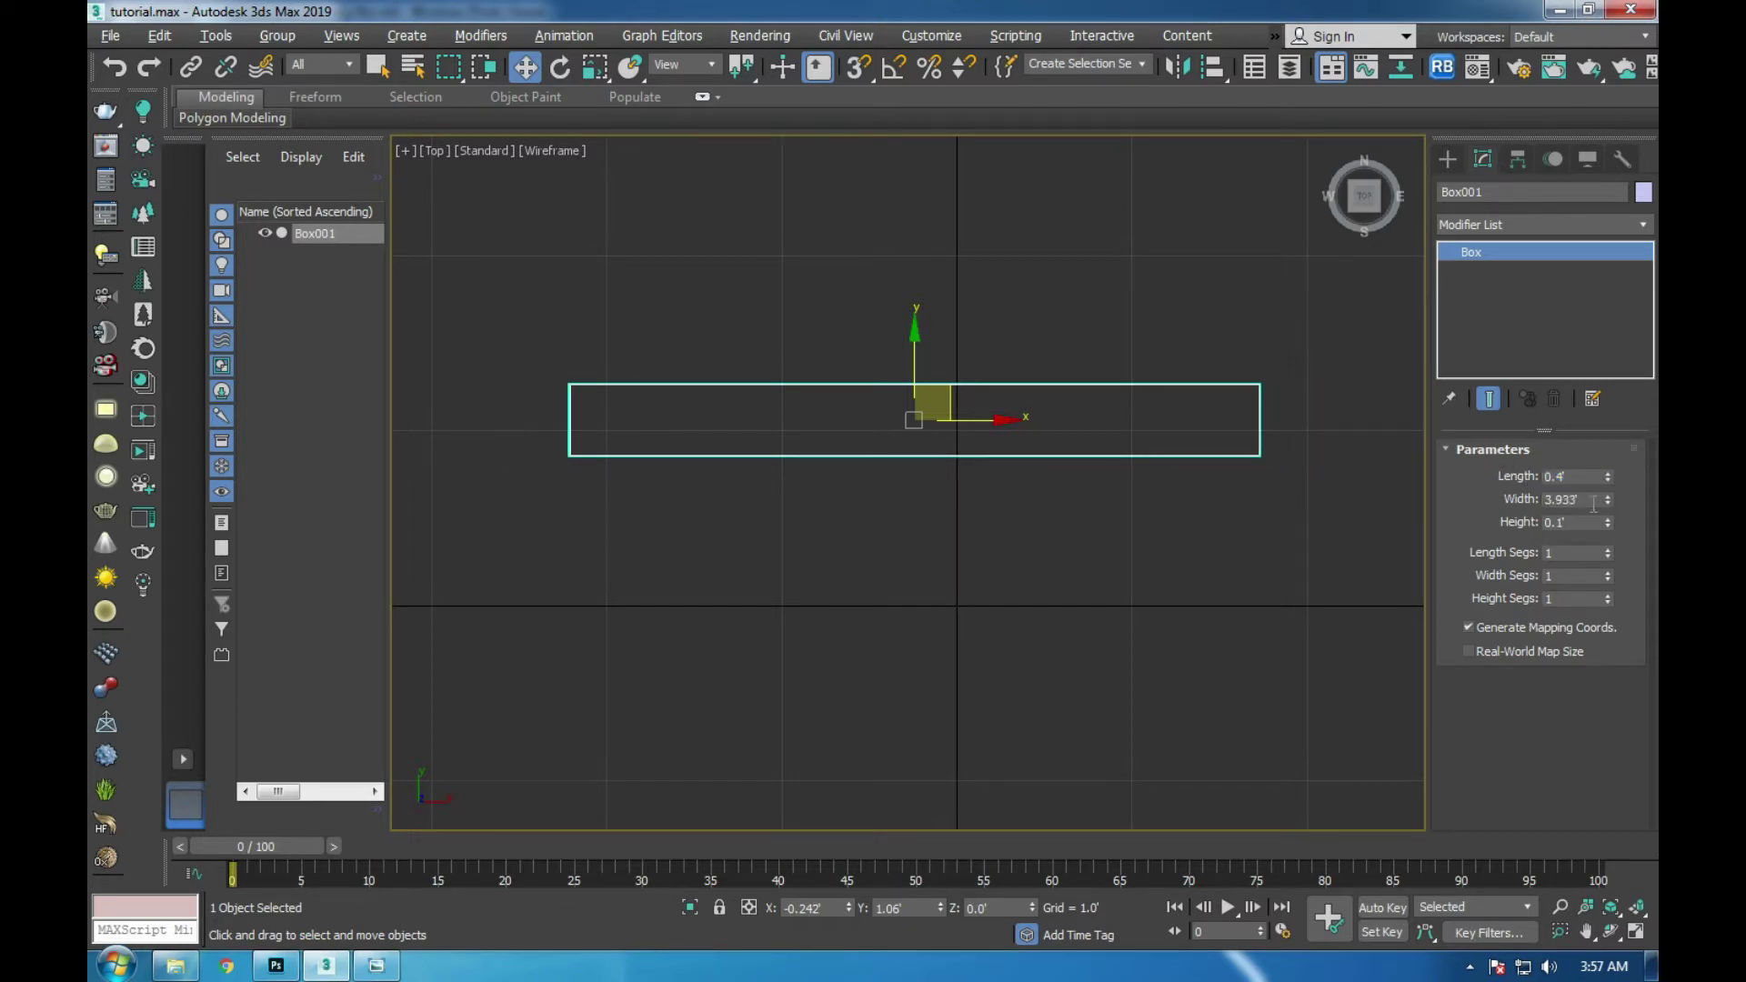
double_click(1584, 499)
type("7")
key("Return")
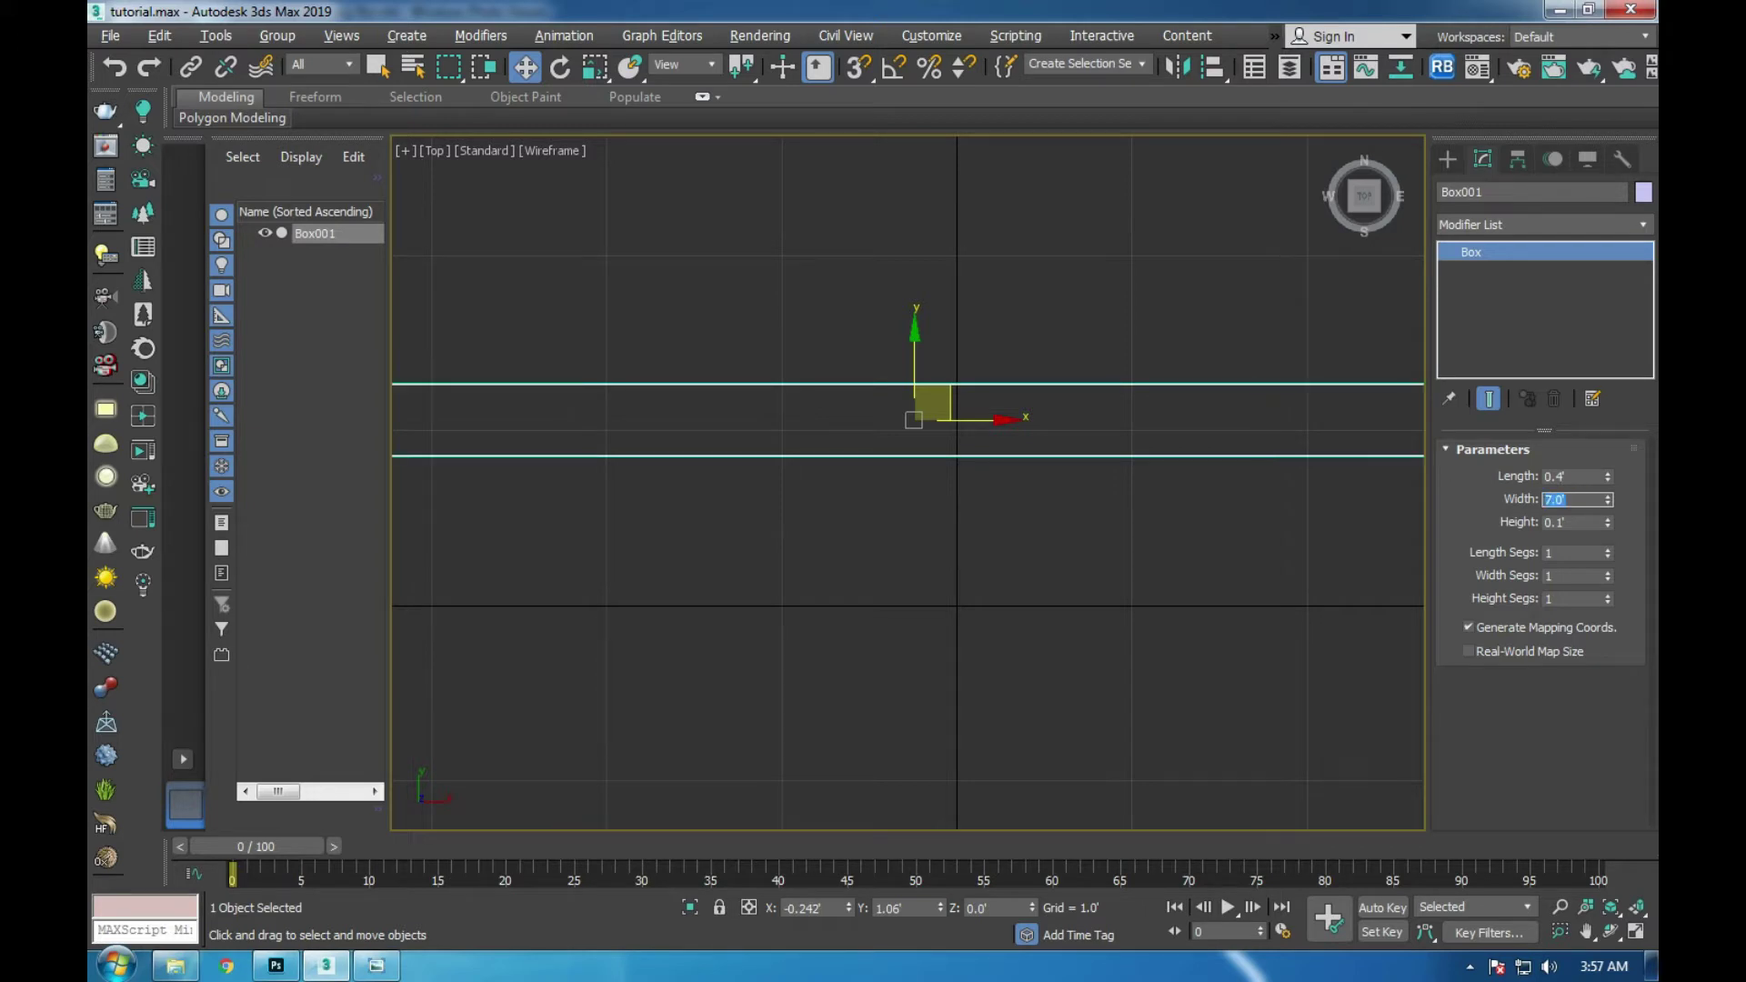
scroll(1081, 456, "down", 1)
scroll(1080, 457, "down", 2)
scroll(1081, 457, "up", 2)
middle_click_drag(1080, 464, 1080, 492)
scroll(1079, 472, "up", 1)
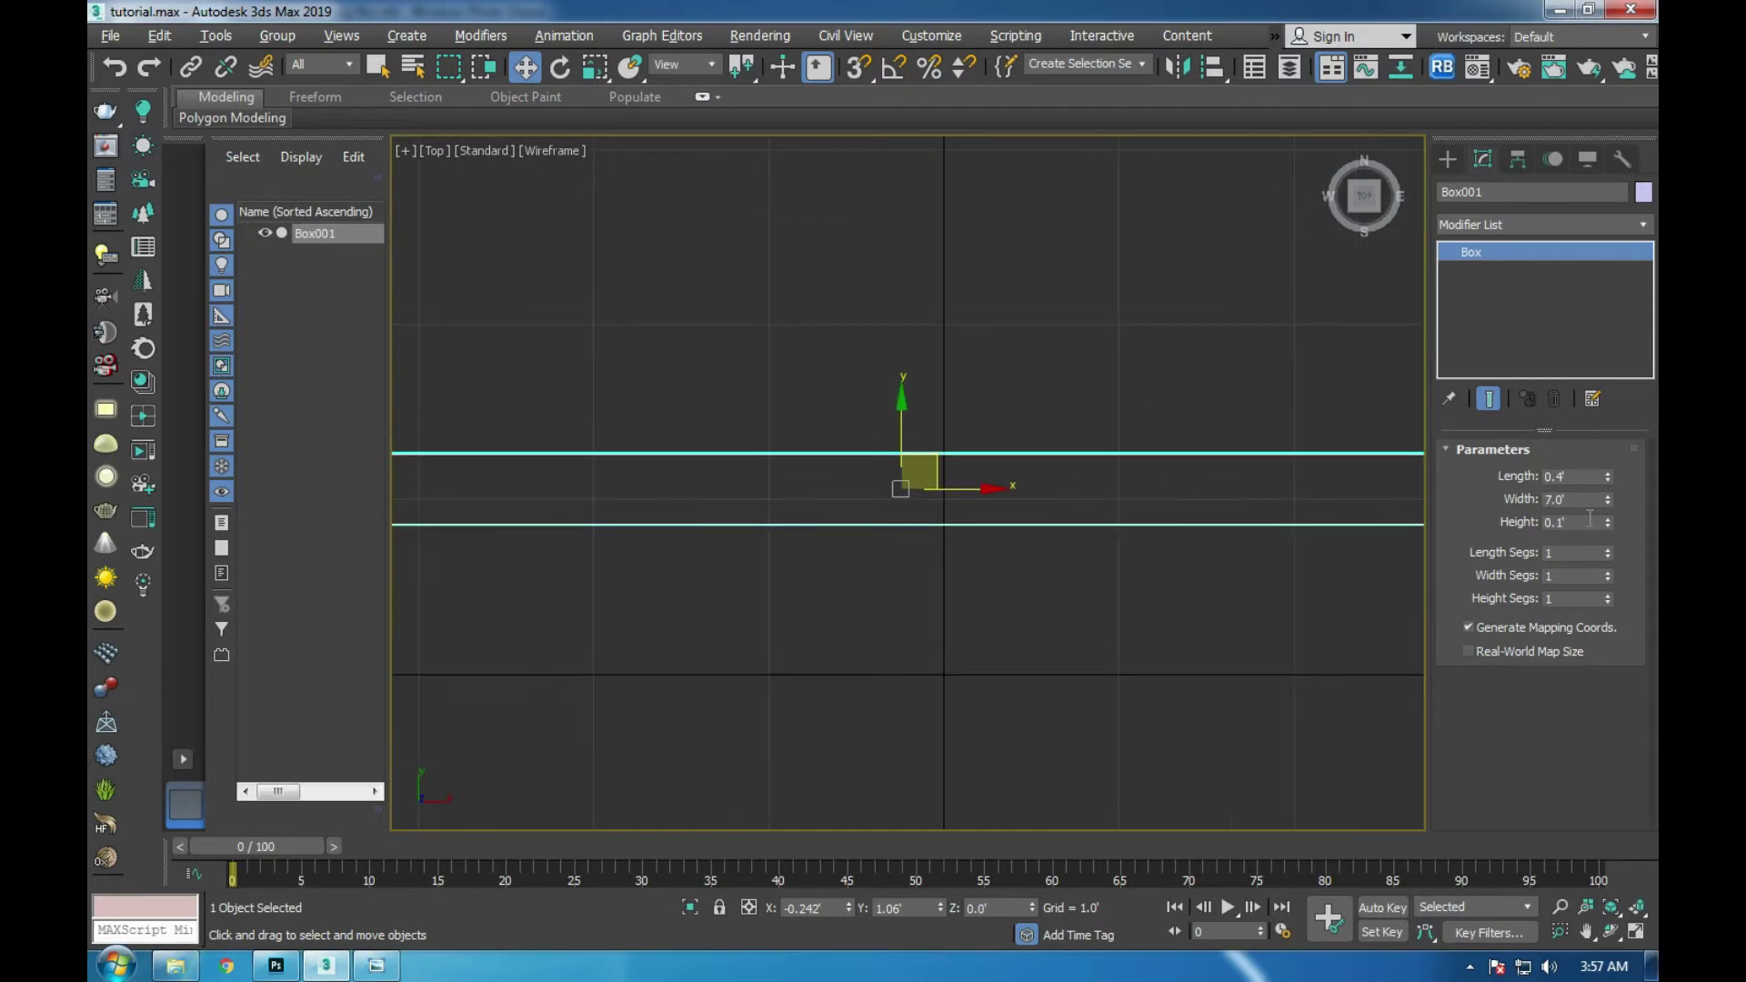
double_click(1554, 493)
type("5")
key("Return")
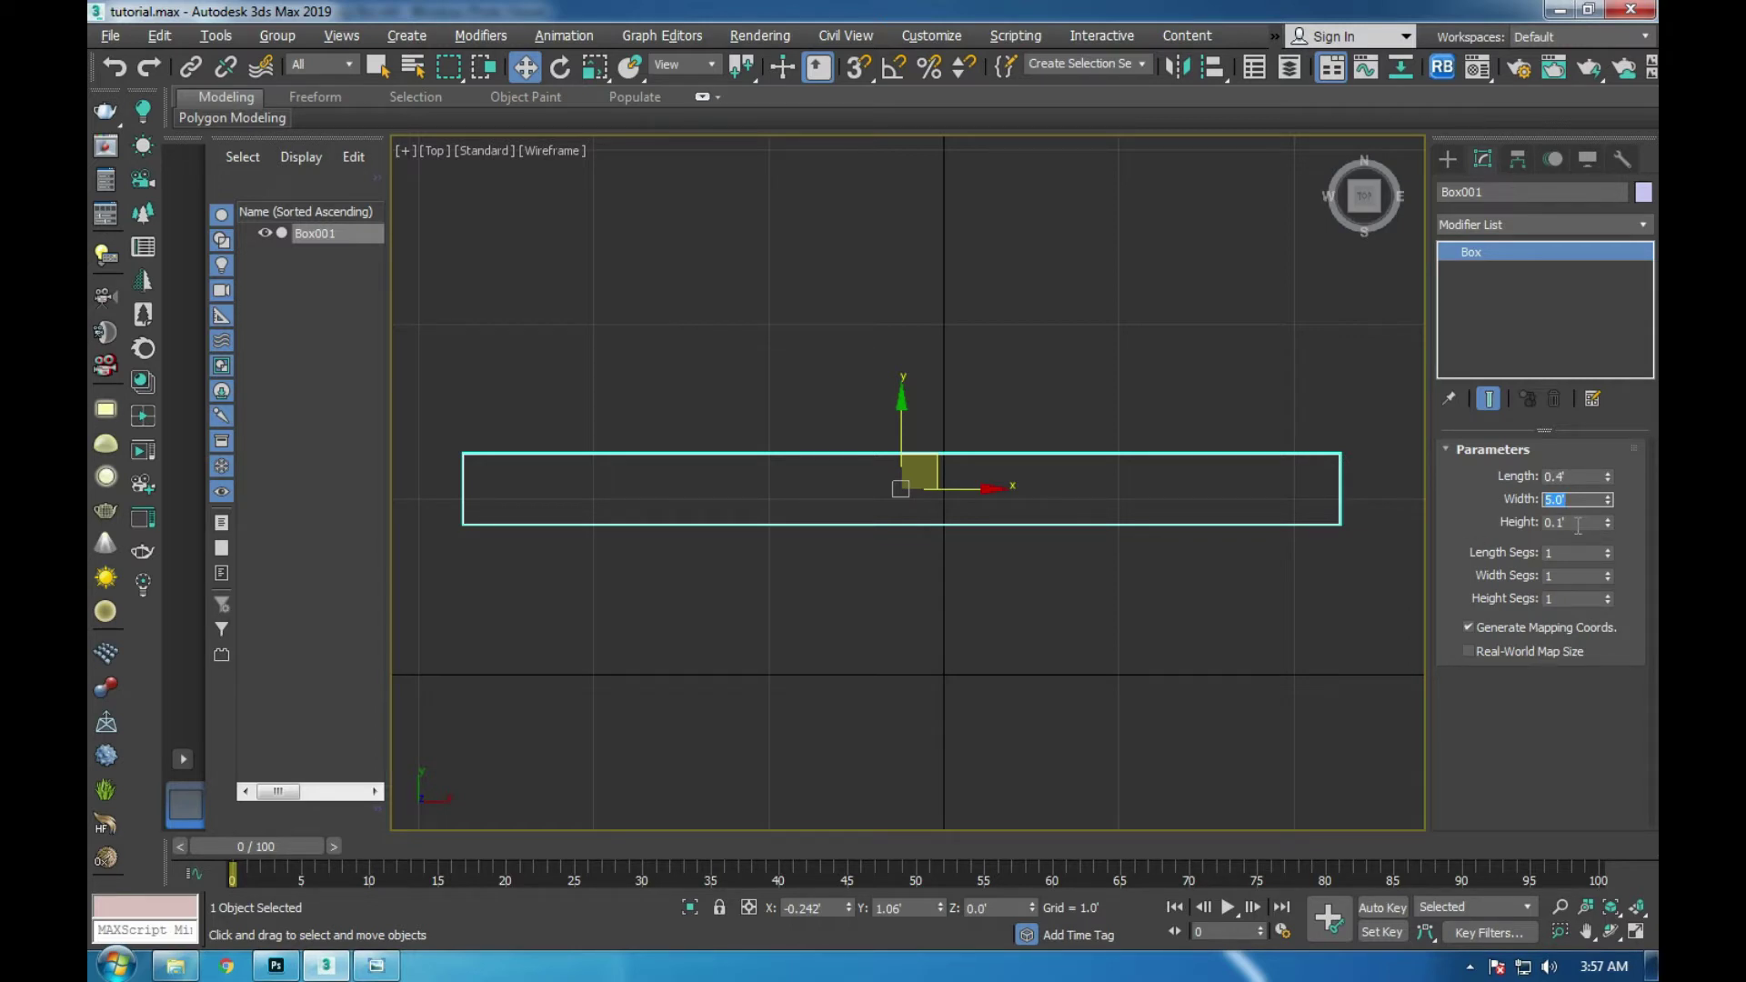
- Set the plank's height to 0.1' and frame it in the enlarged view
double_click(1579, 524)
type("0.1")
key("Return")
key("alt+w")
key("alt+w")
key("z")
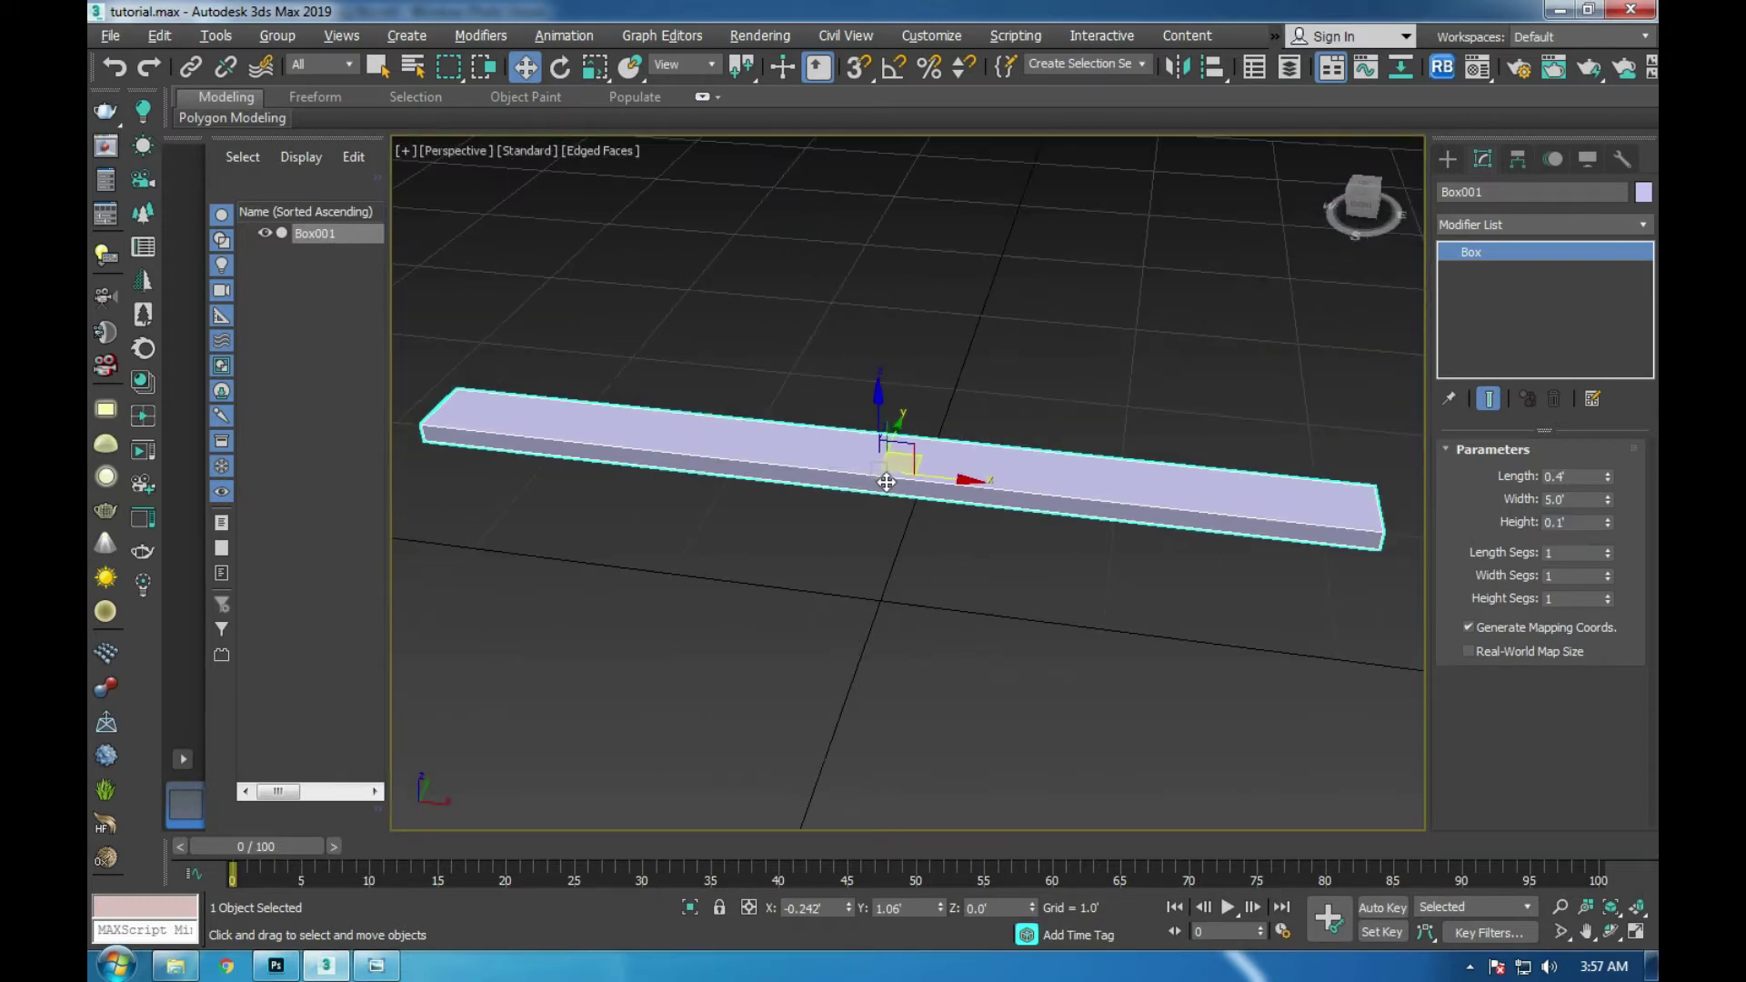
key("alt+w")
key("alt+w")
- Position the plank at X 0, Y 0 and raise it to Z 2.0' in the Front view
scroll(1019, 473, "down", 3)
scroll(1034, 493, "up", 4)
scroll(1041, 497, "up", 2)
middle_click_drag(1040, 496, 1042, 564)
scroll(1047, 545, "down", 2)
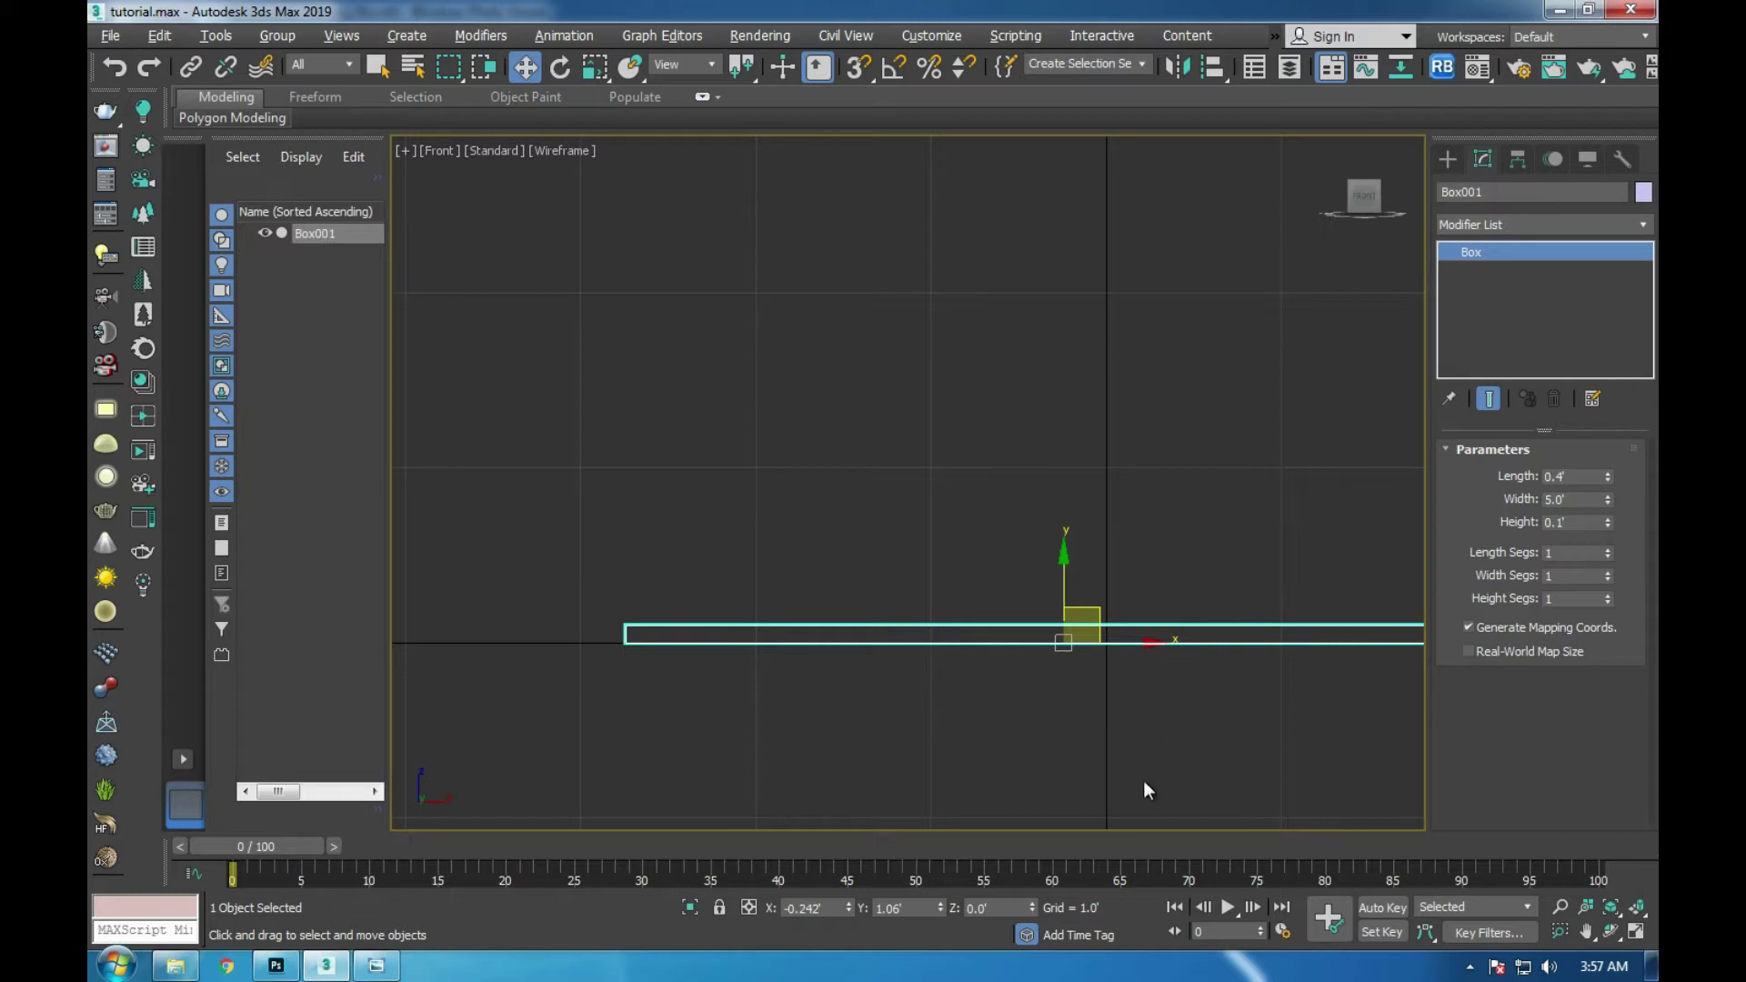
right_click(848, 908)
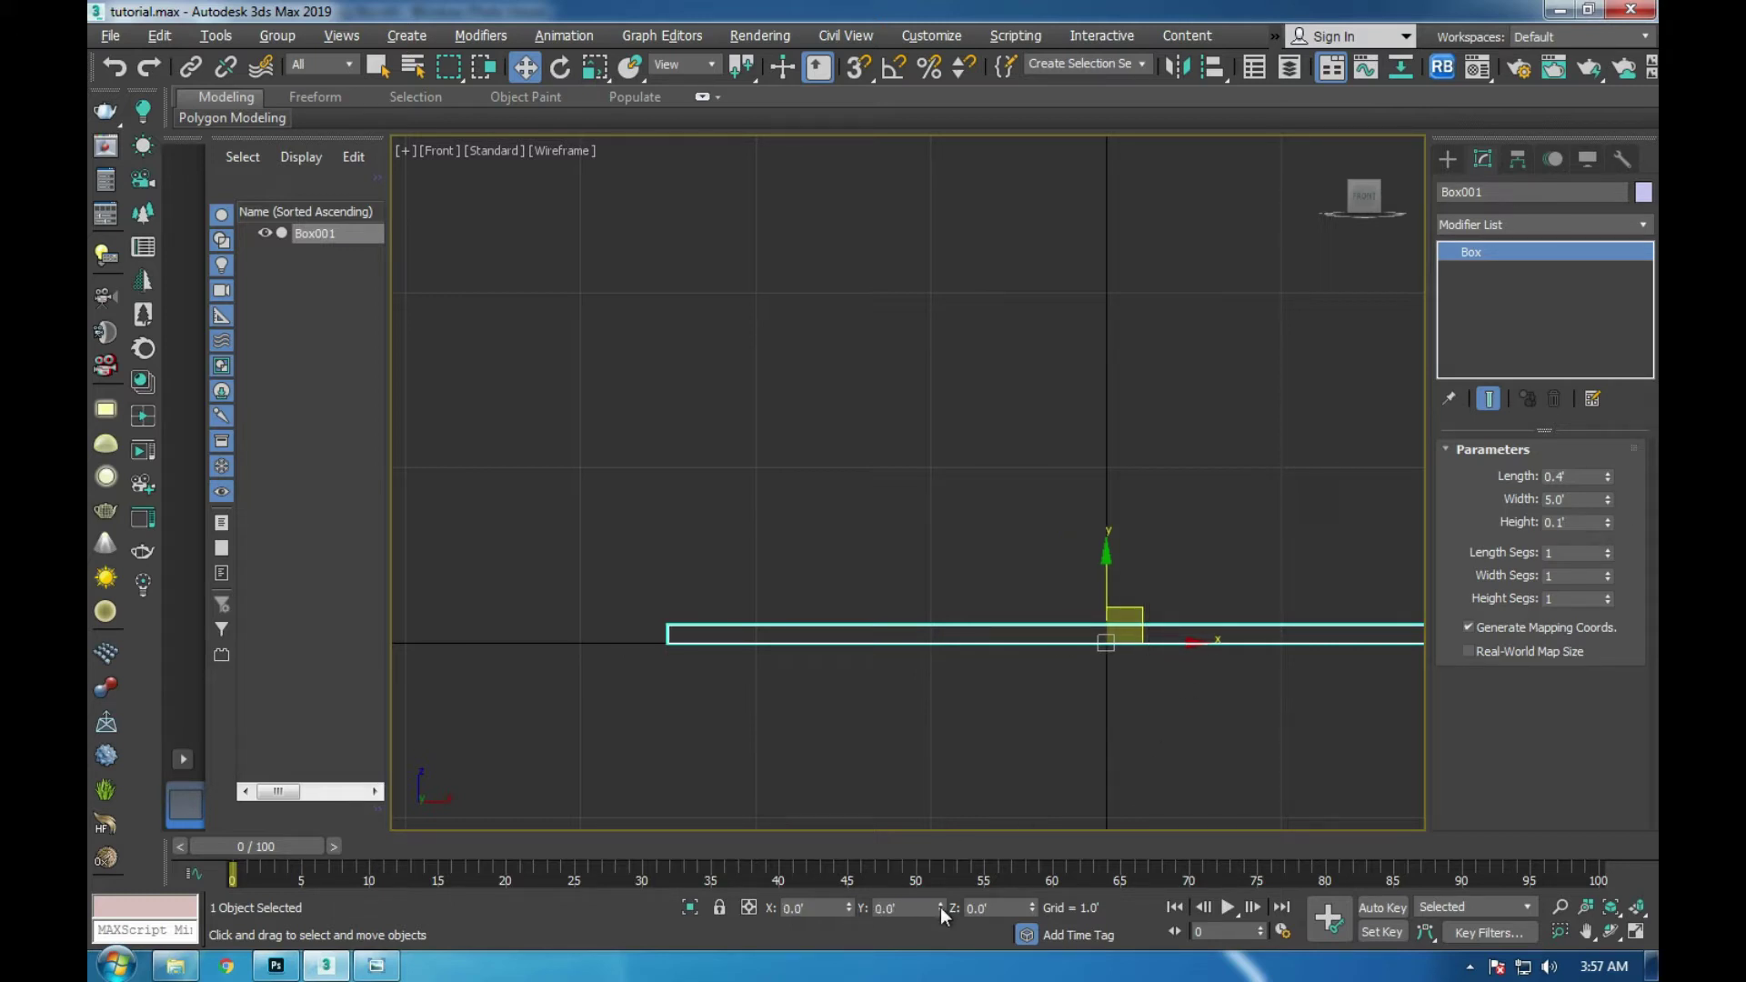
left_click(1015, 910)
type("2")
key("Return")
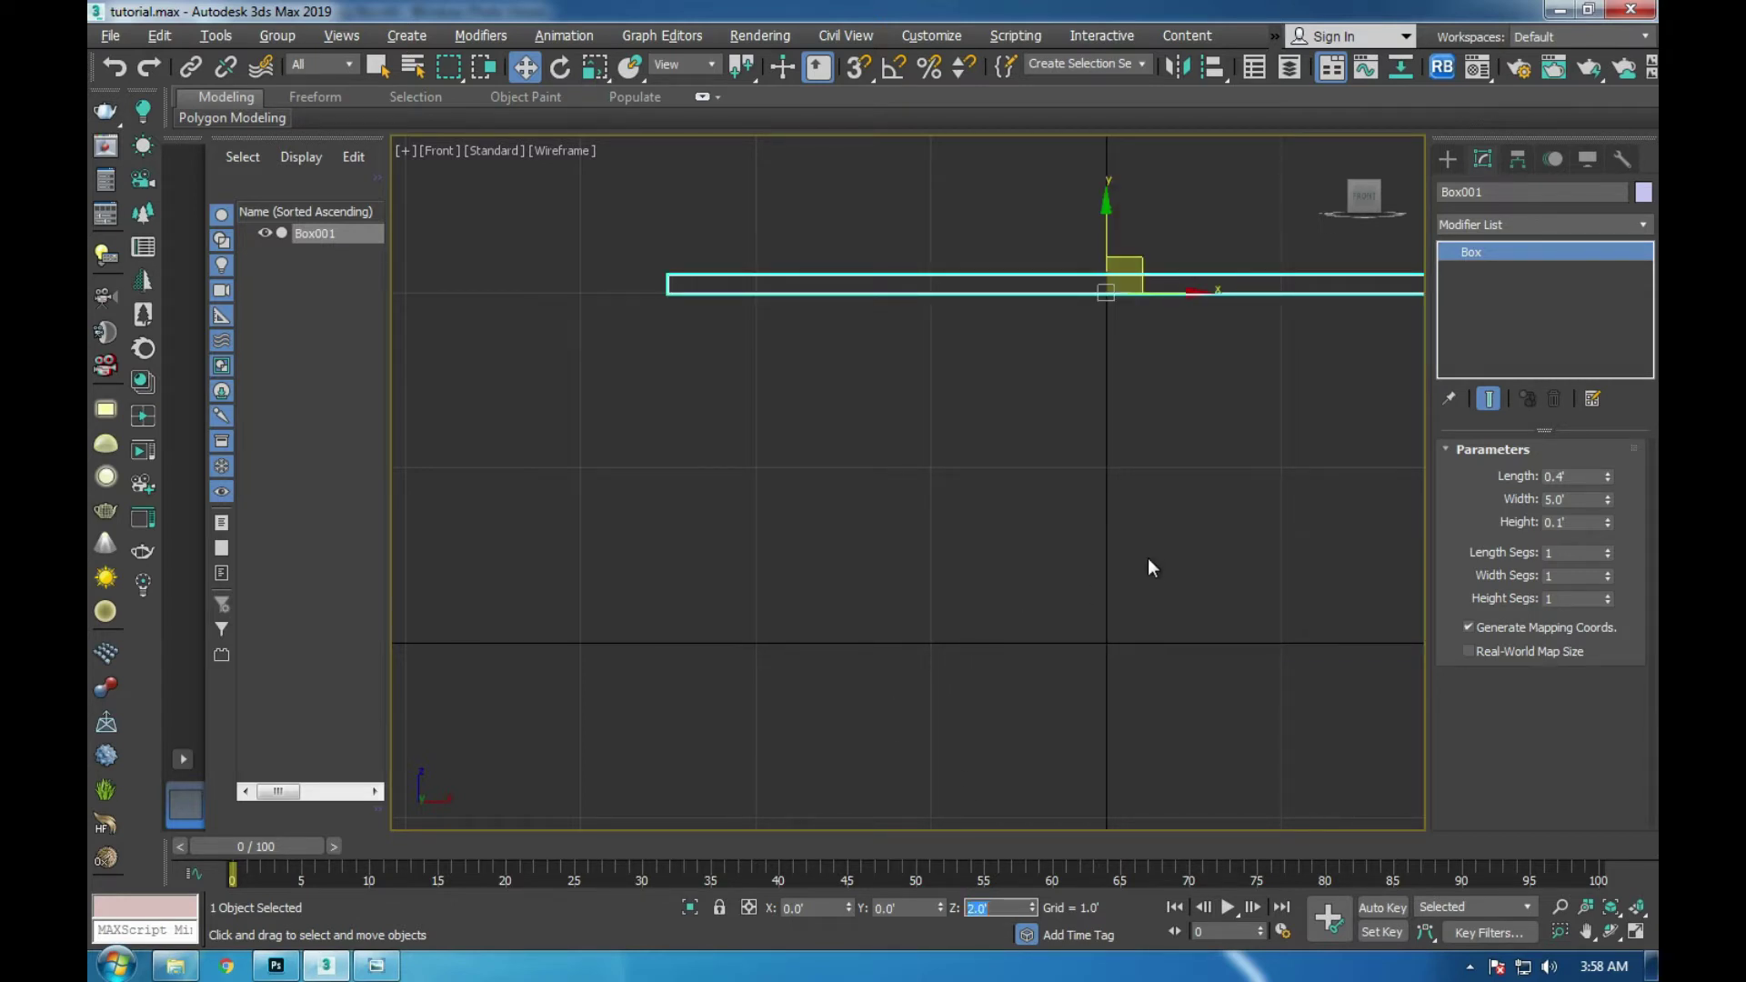
left_click(1161, 604)
- Set the plank's object colour to black, checking the Material Editor along the way
left_click_drag(1043, 254, 1096, 343)
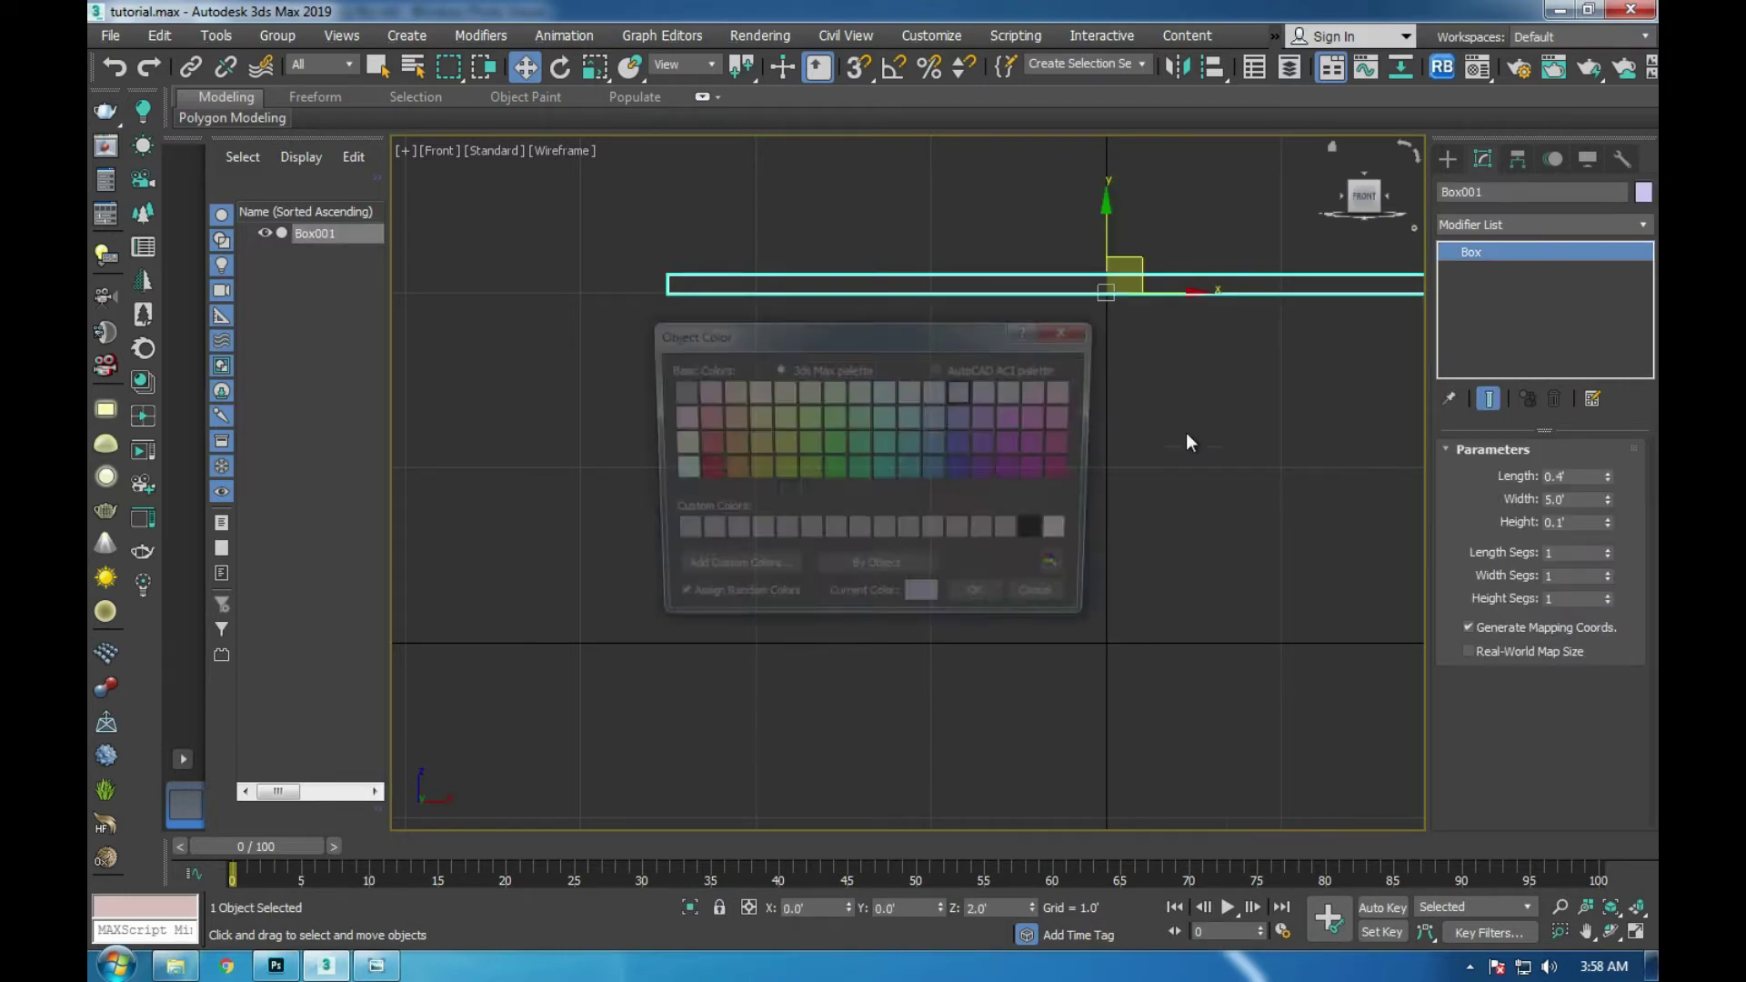
left_click(1052, 531)
left_click(977, 607)
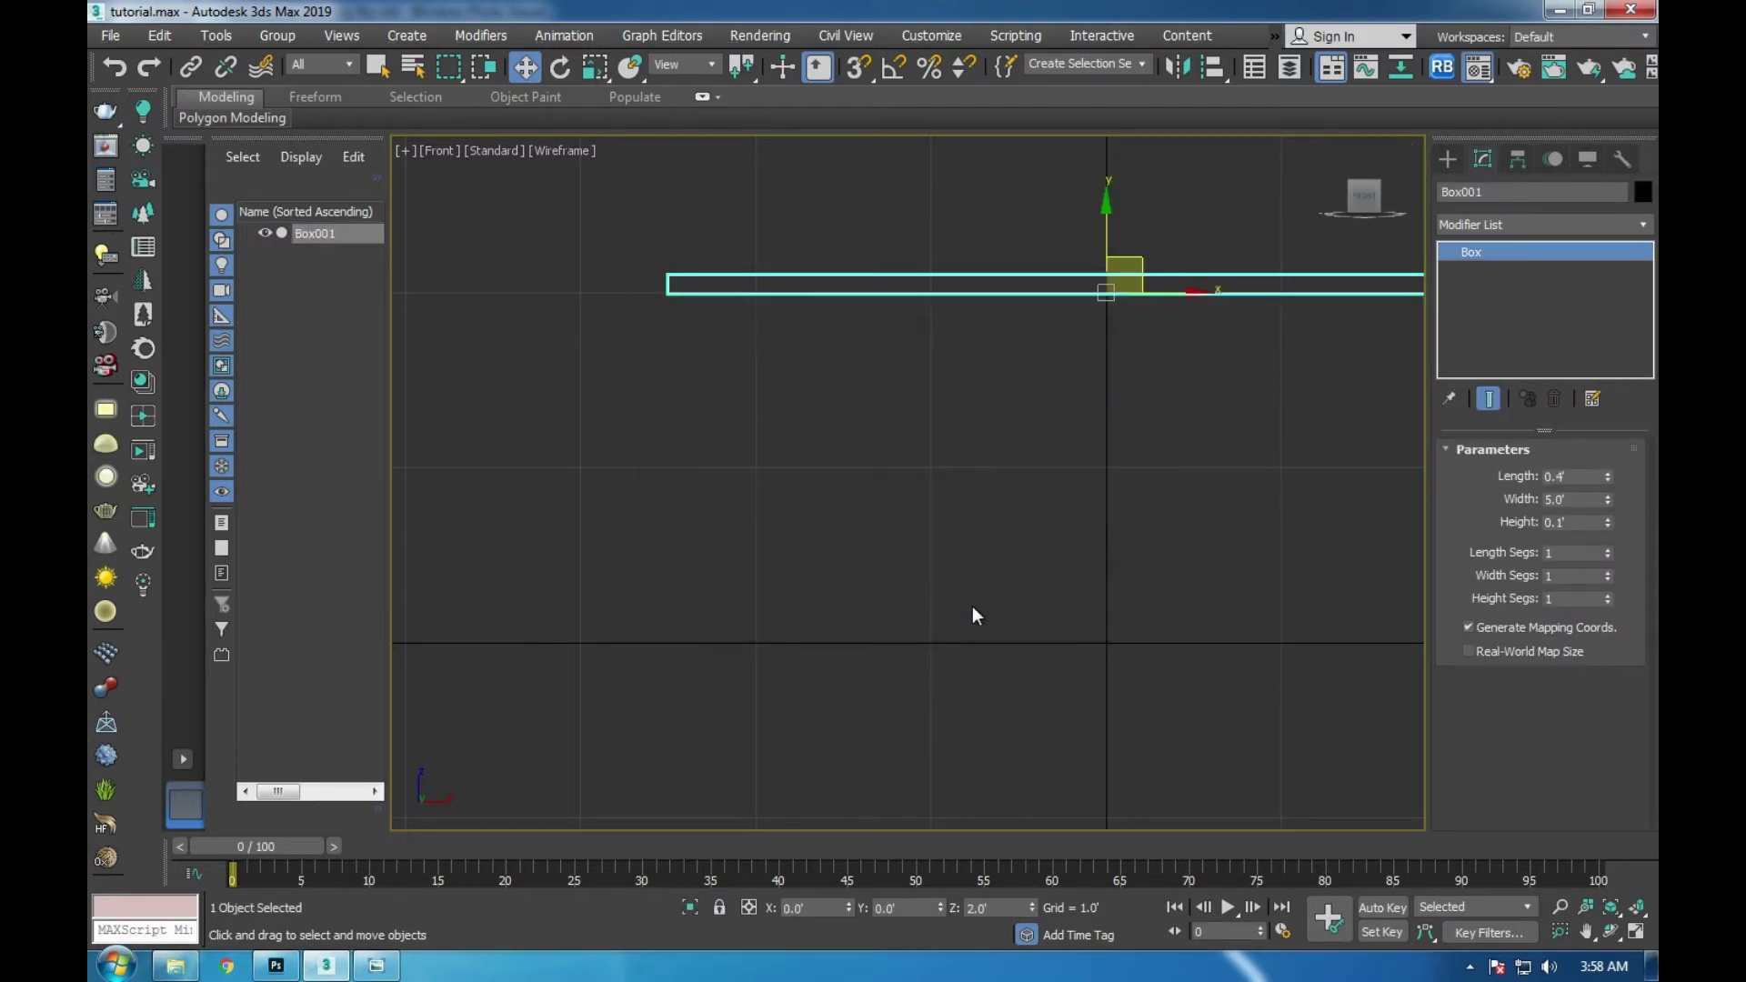
key("m")
left_click(1101, 215)
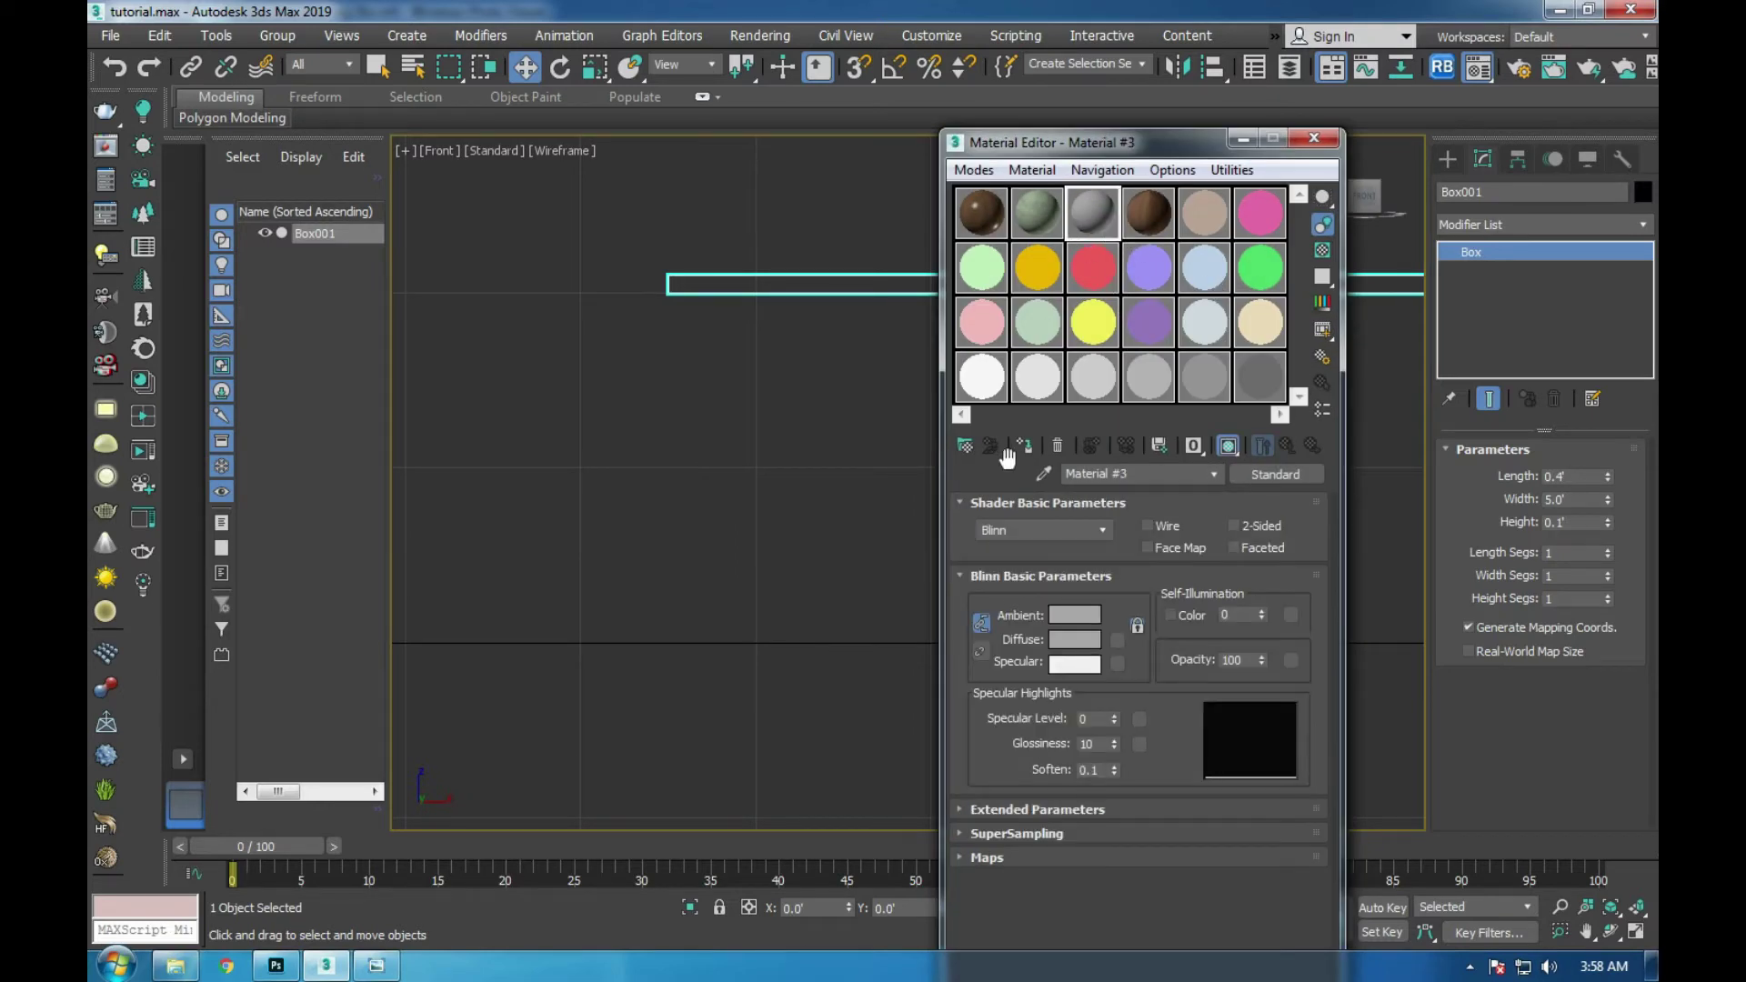
left_click(1314, 137)
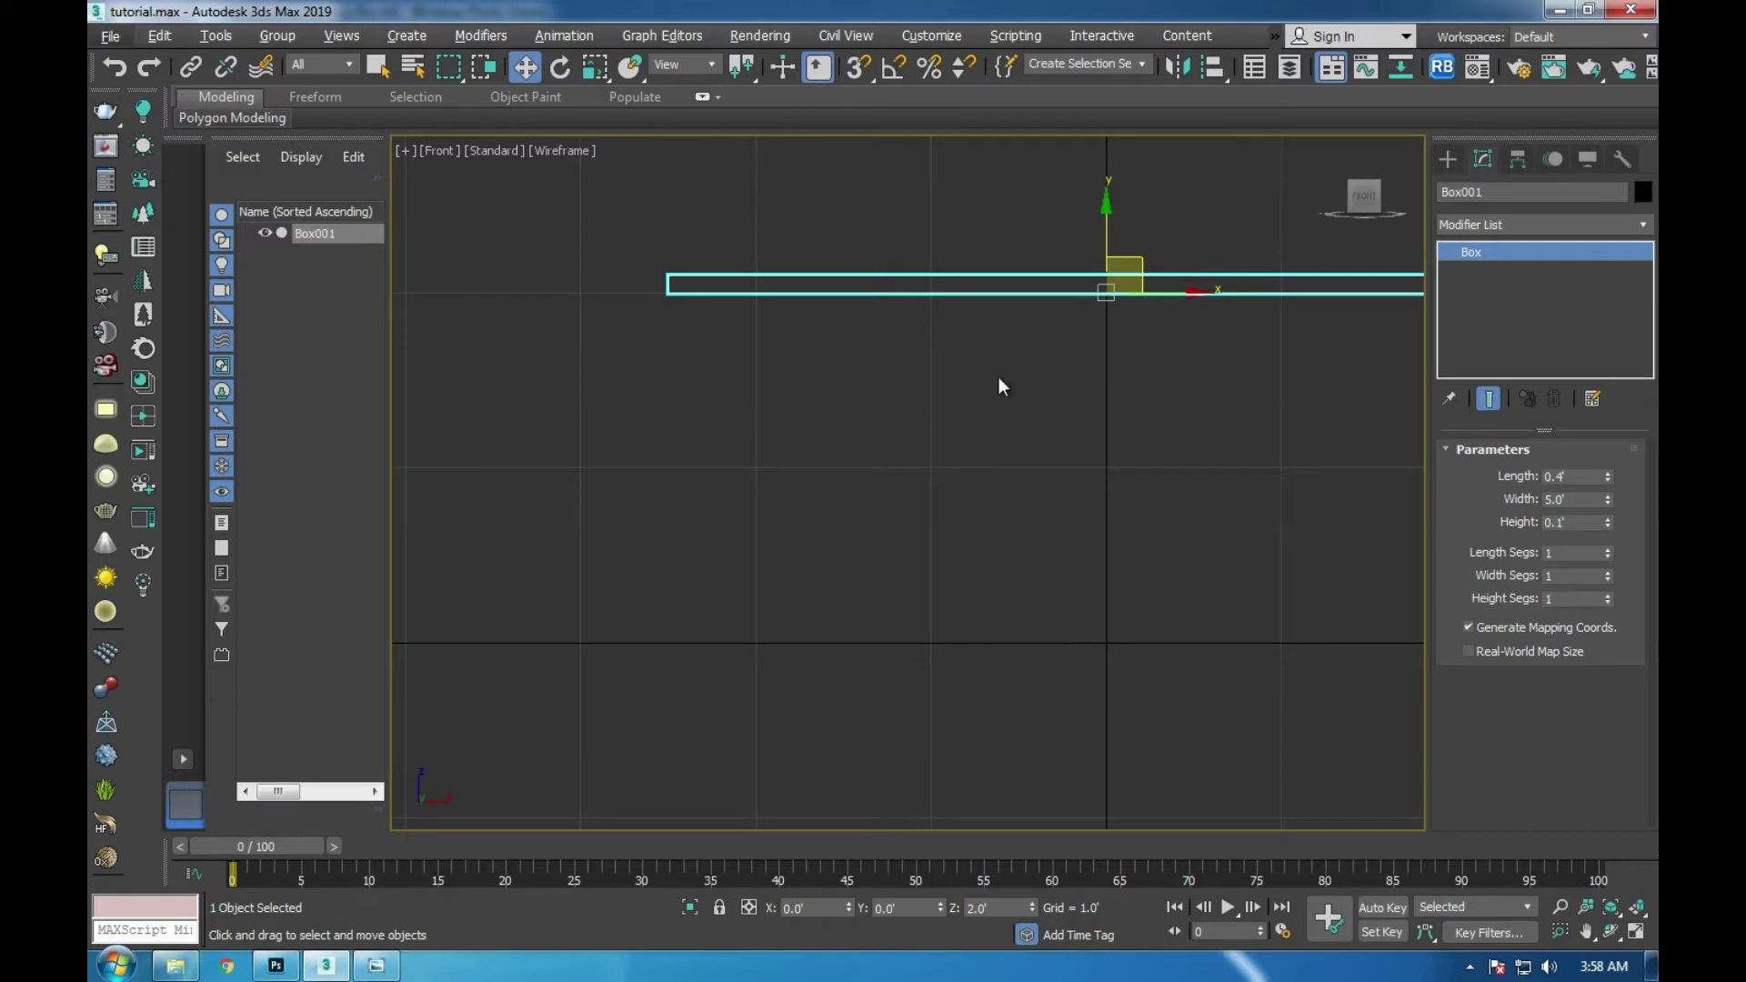
left_click(985, 329)
- Inspect the selected plank in an enlarged Perspective view
key("alt+w")
key("alt+w")
scroll(1092, 568, "down", 3)
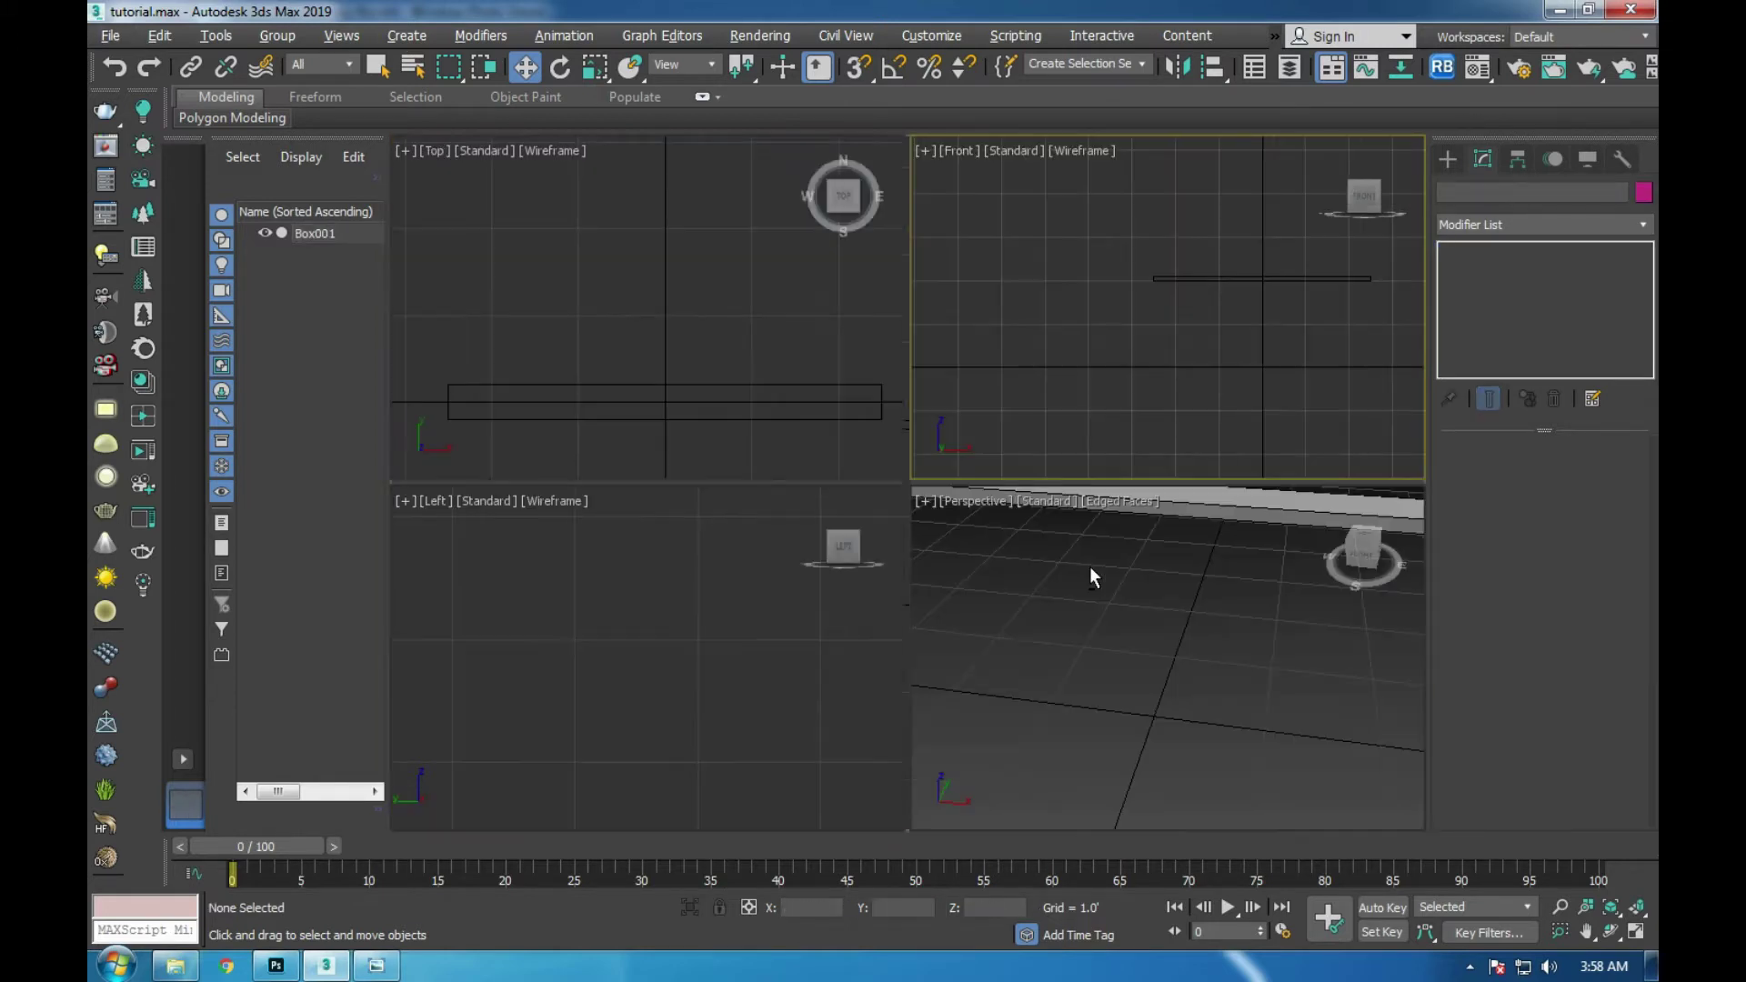
key("p")
key("z")
mouse_move(1020, 499)
middle_mouse_down()
mouse_move(1030, 552)
mouse_move(982, 549)
middle_mouse_up()
left_click(1278, 516)
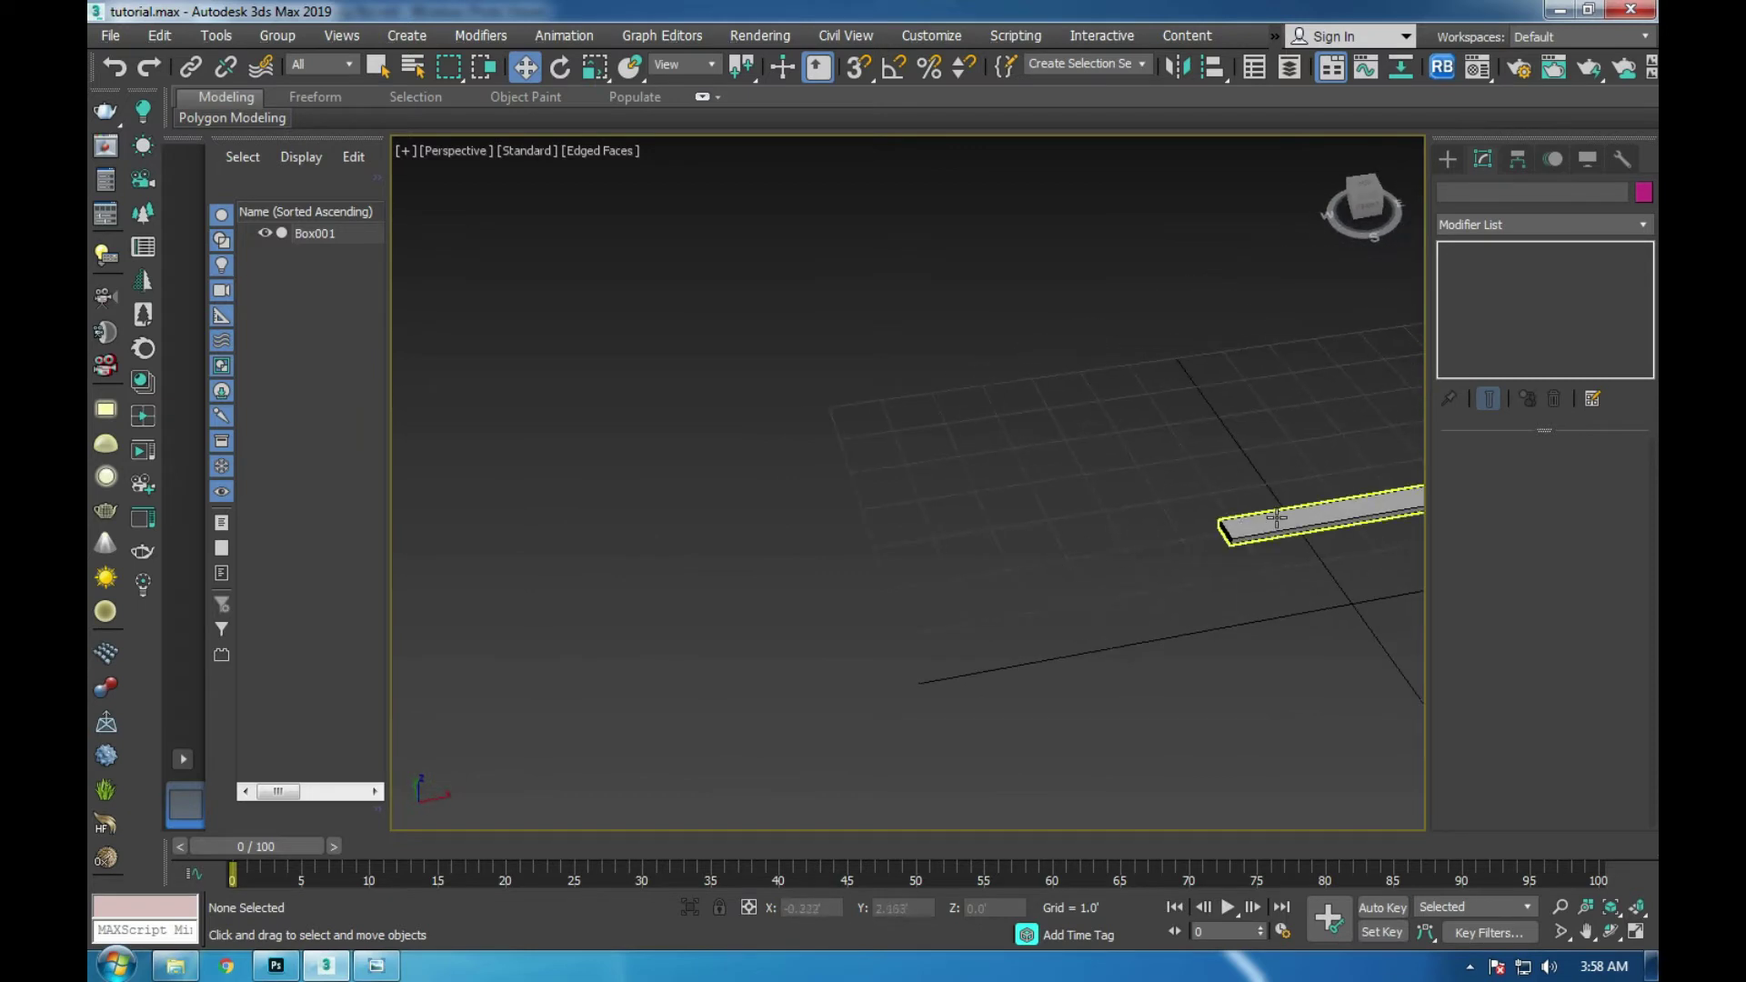
key("z")
mouse_move(1009, 502)
middle_mouse_down("alt")
mouse_move(1079, 456)
mouse_move(1068, 484)
mouse_move(1004, 480)
mouse_move(1128, 544)
mouse_move(1042, 561)
mouse_move(1062, 493)
mouse_move(1047, 473)
middle_mouse_up("alt")
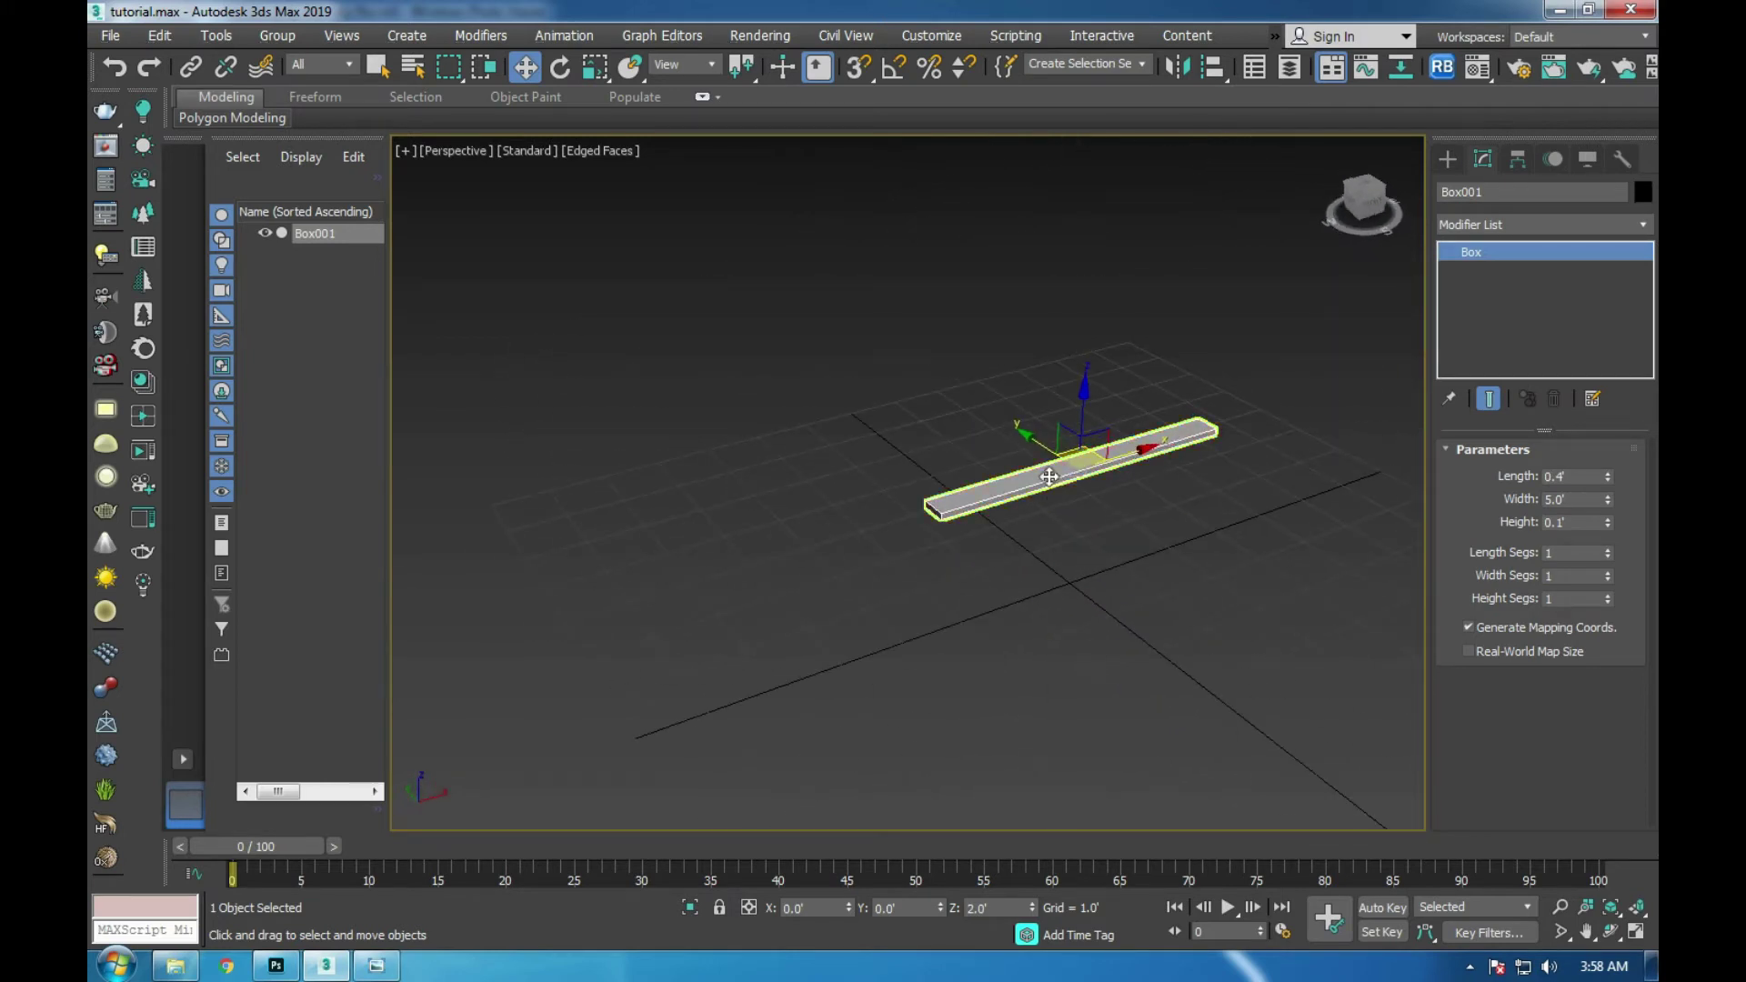
scroll(1046, 473, "up", 3)
- Frame the plank in the enlarged Left view and start dragging a copy to the right
key("alt+w")
key("alt+w")
key("z")
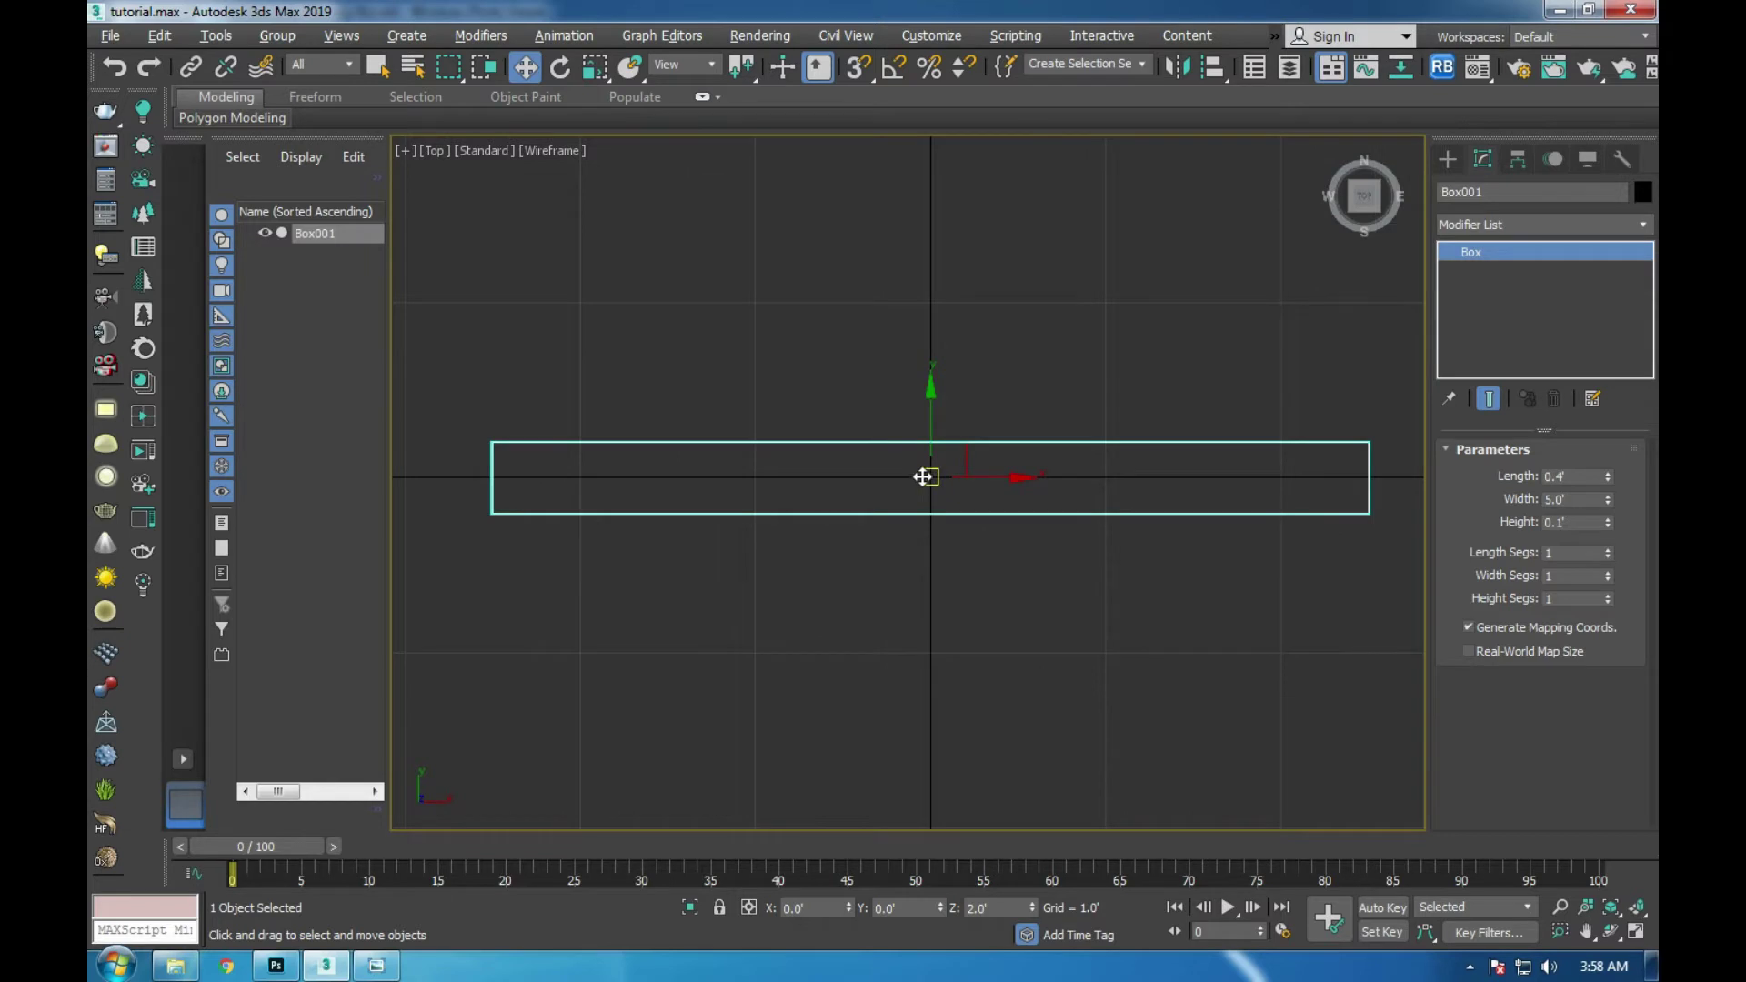
key("alt+w")
key("alt+w")
key("z")
scroll(819, 450, "up", 5)
scroll(838, 423, "up", 2)
left_click_drag(830, 437, 1048, 439, "shift")
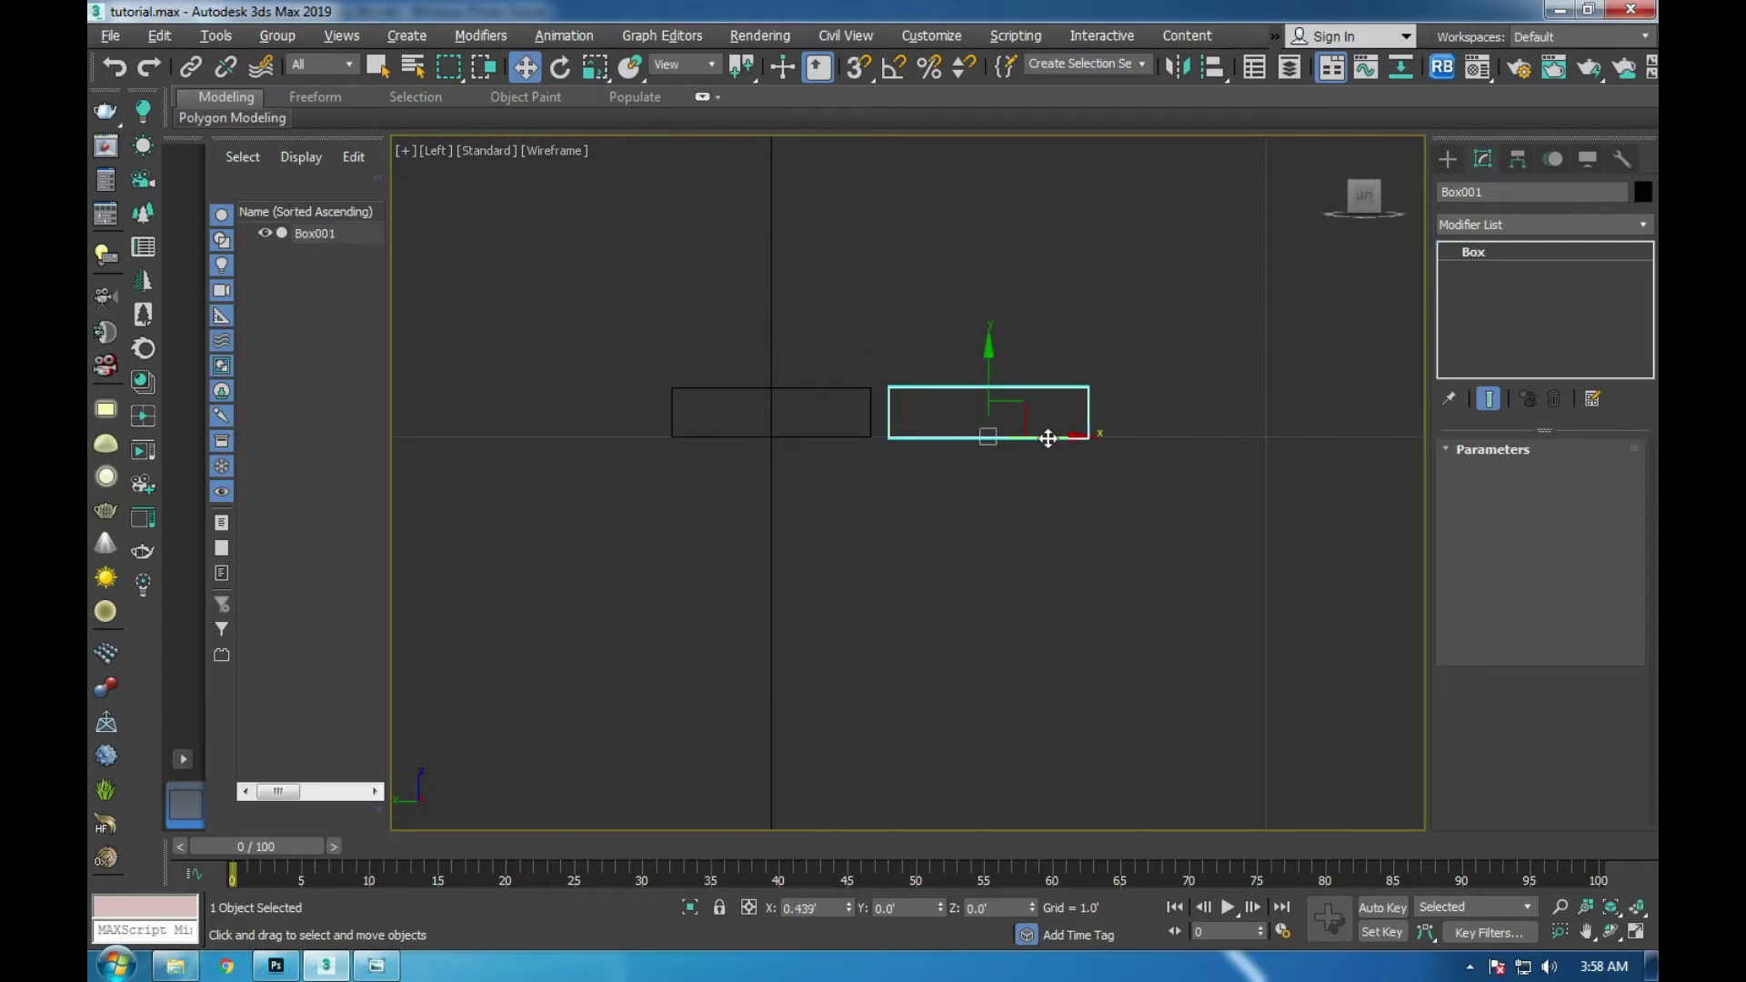
- Place the first copy, Box002, right beside the original plank
left_click_drag(1048, 438, 1041, 440, "shift")
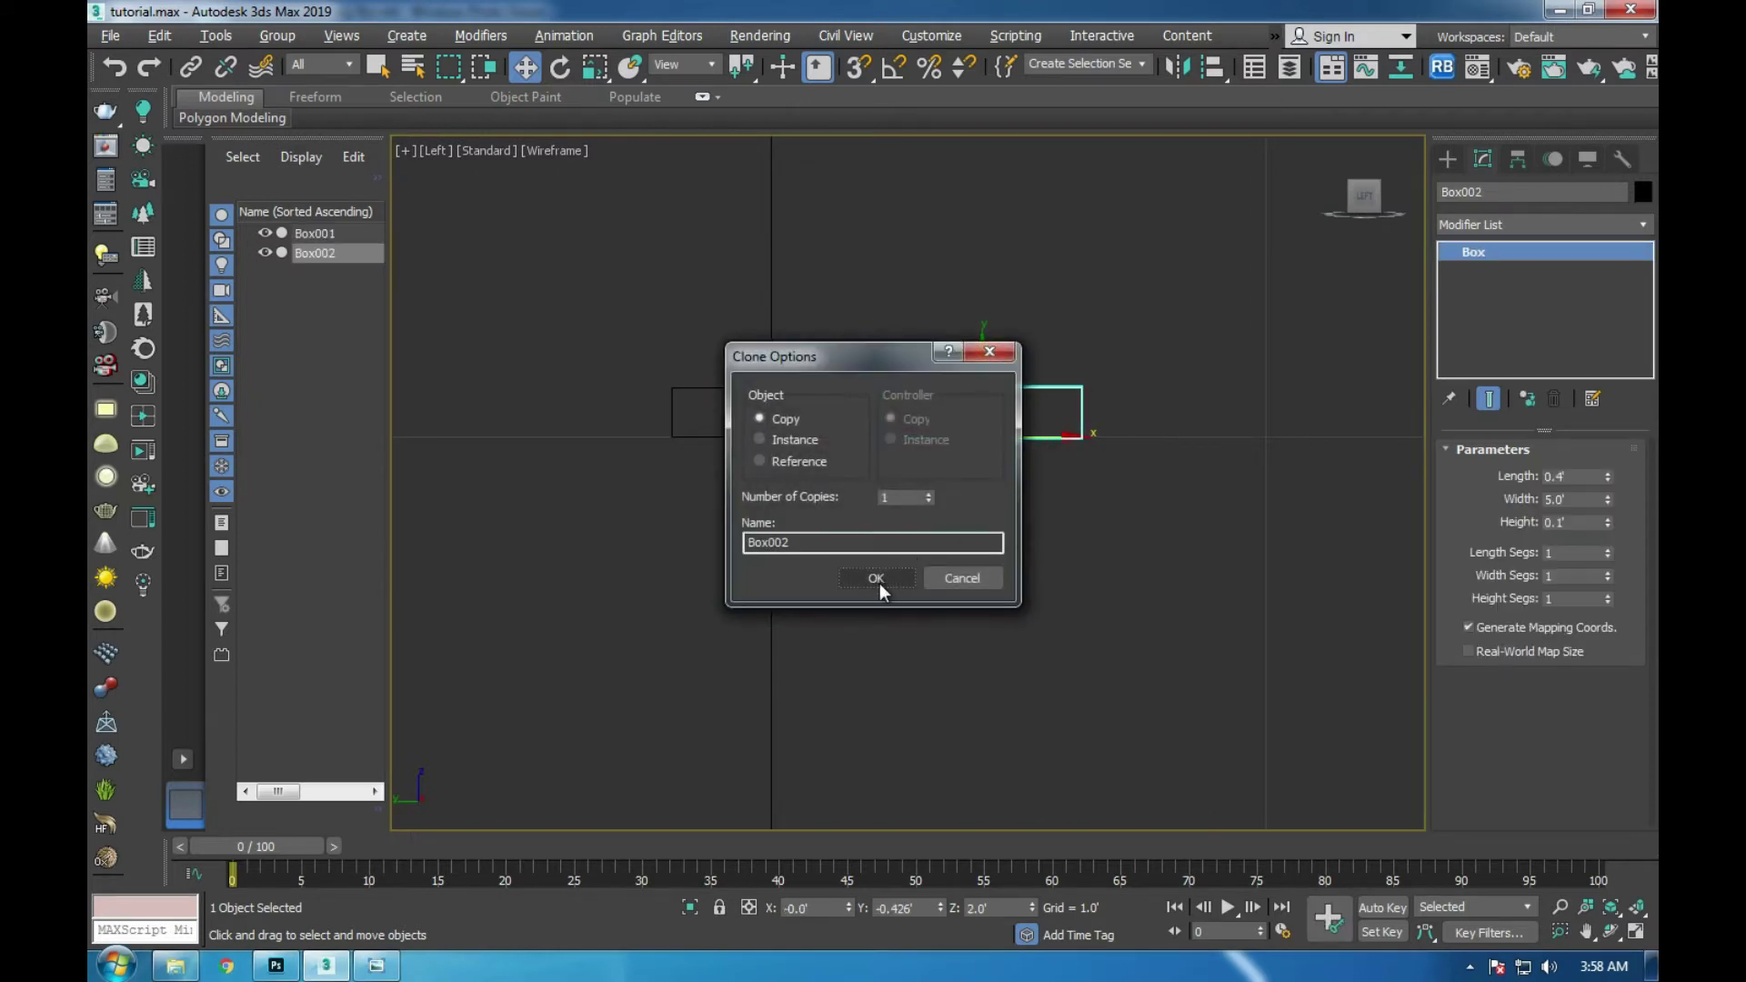
left_click(879, 582)
mouse_move(326, 966)
left_click(367, 966)
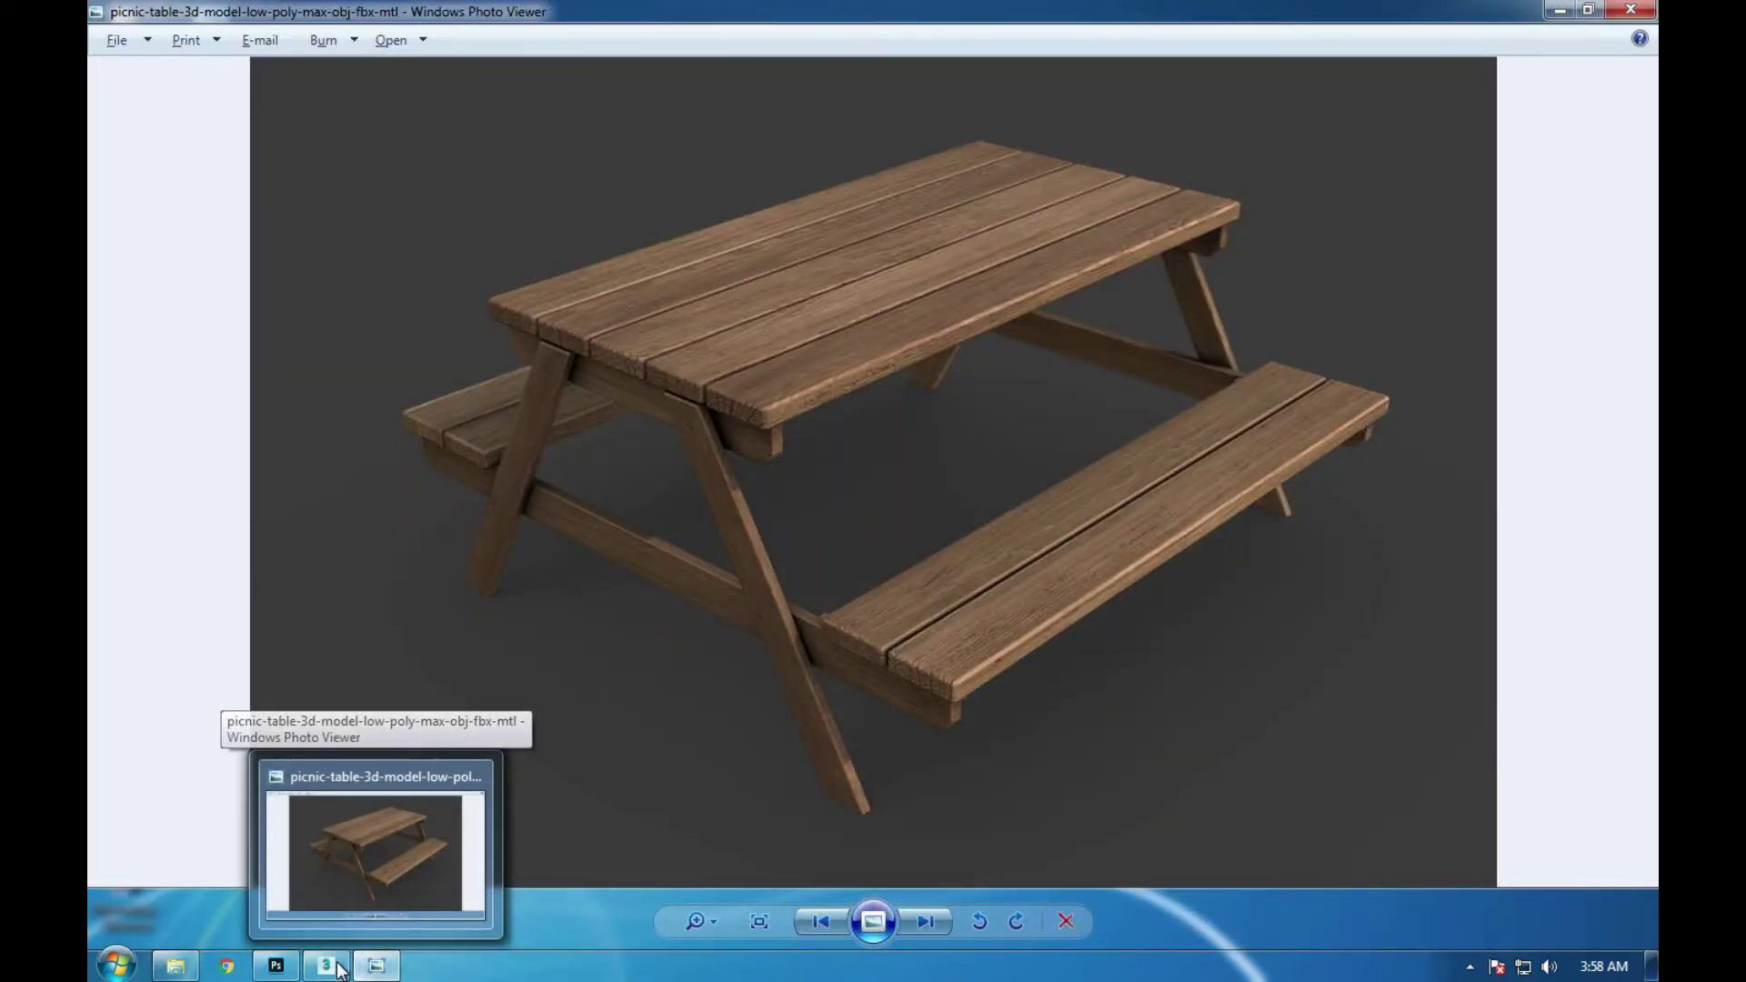
left_click(367, 966)
- Clone more planks to the right until Box003 to Box005 complete the five-plank row
left_click_drag(1043, 438, 1252, 444, "shift")
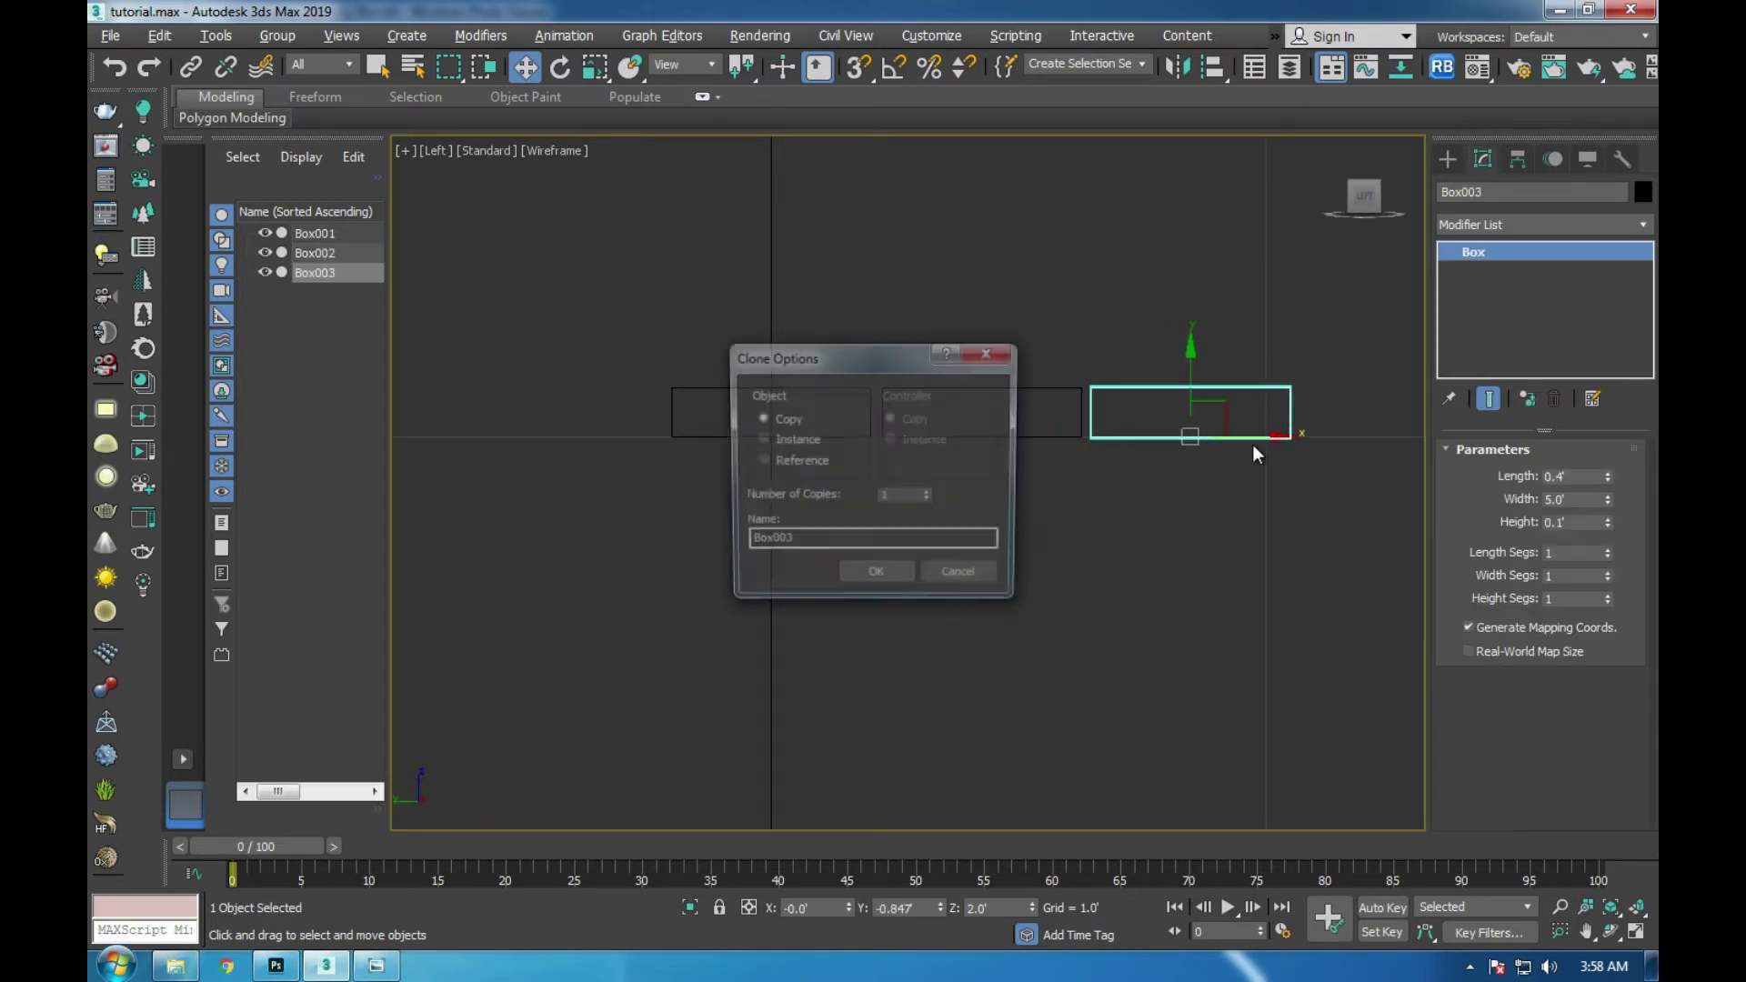
left_click(876, 579)
scroll(723, 453, "down", 2)
scroll(1264, 436, "up", 2)
scroll(1137, 469, "up", 1)
middle_click_drag(1128, 473, 964, 511)
left_click_drag(952, 503, 1365, 502)
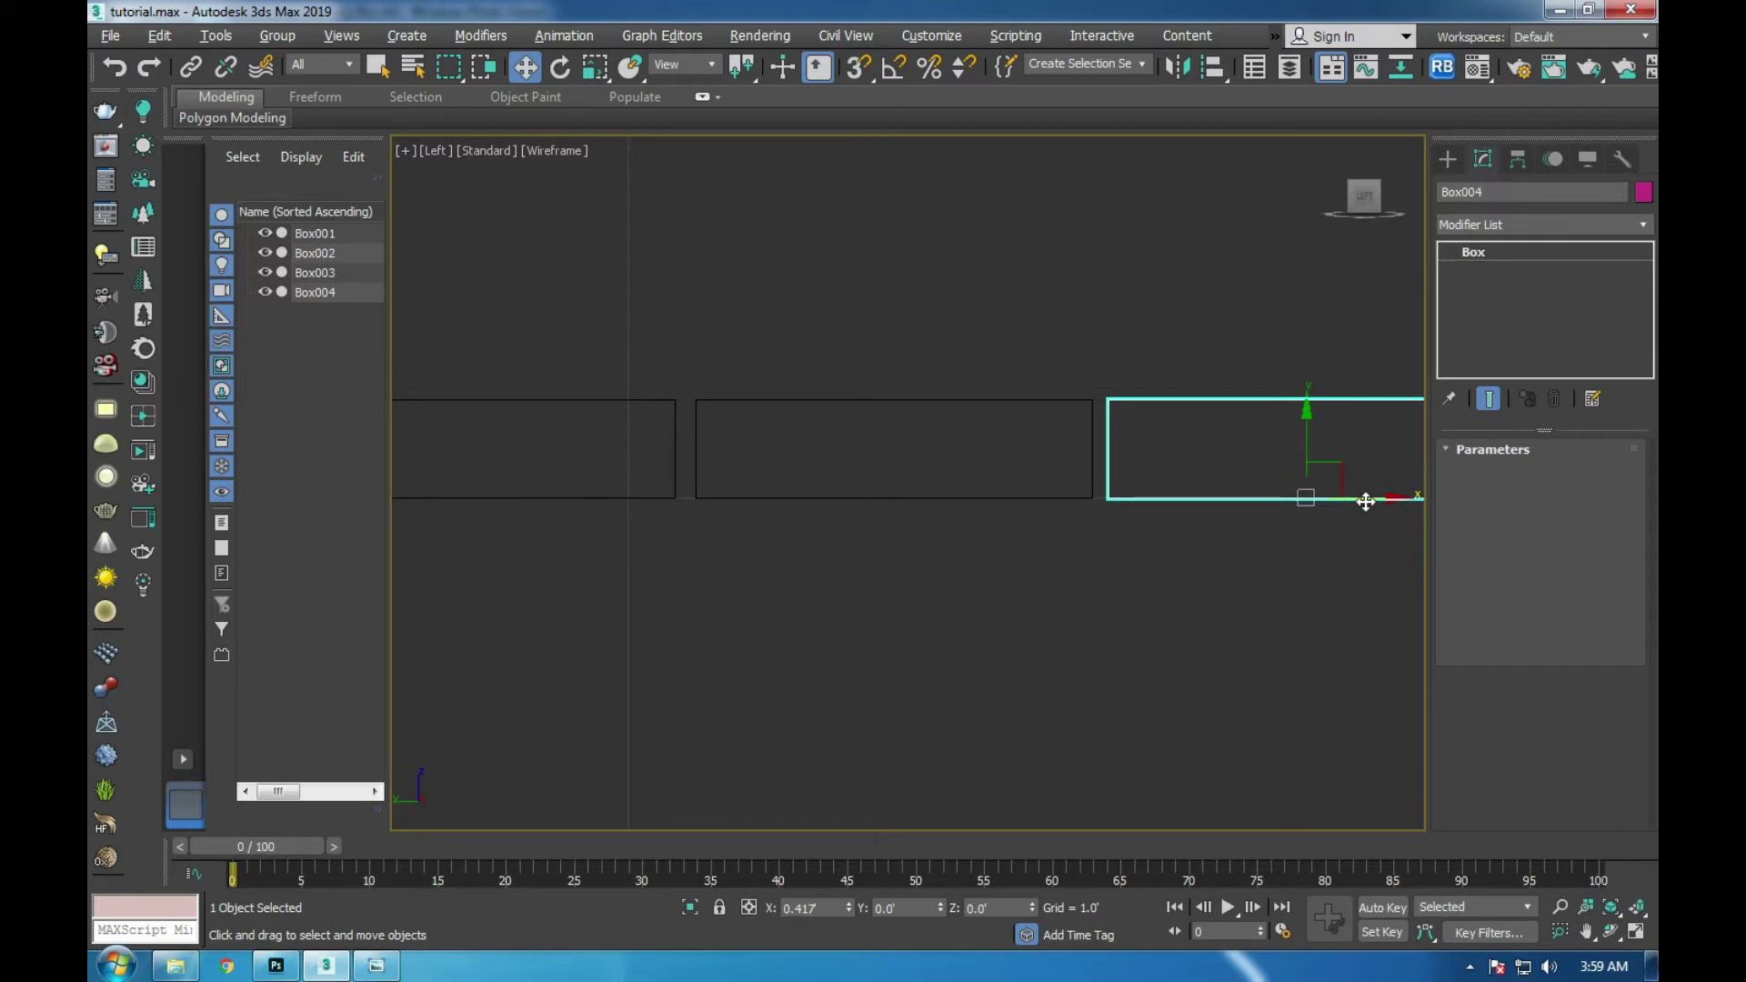
left_click_drag(1365, 503, 1365, 502, "shift")
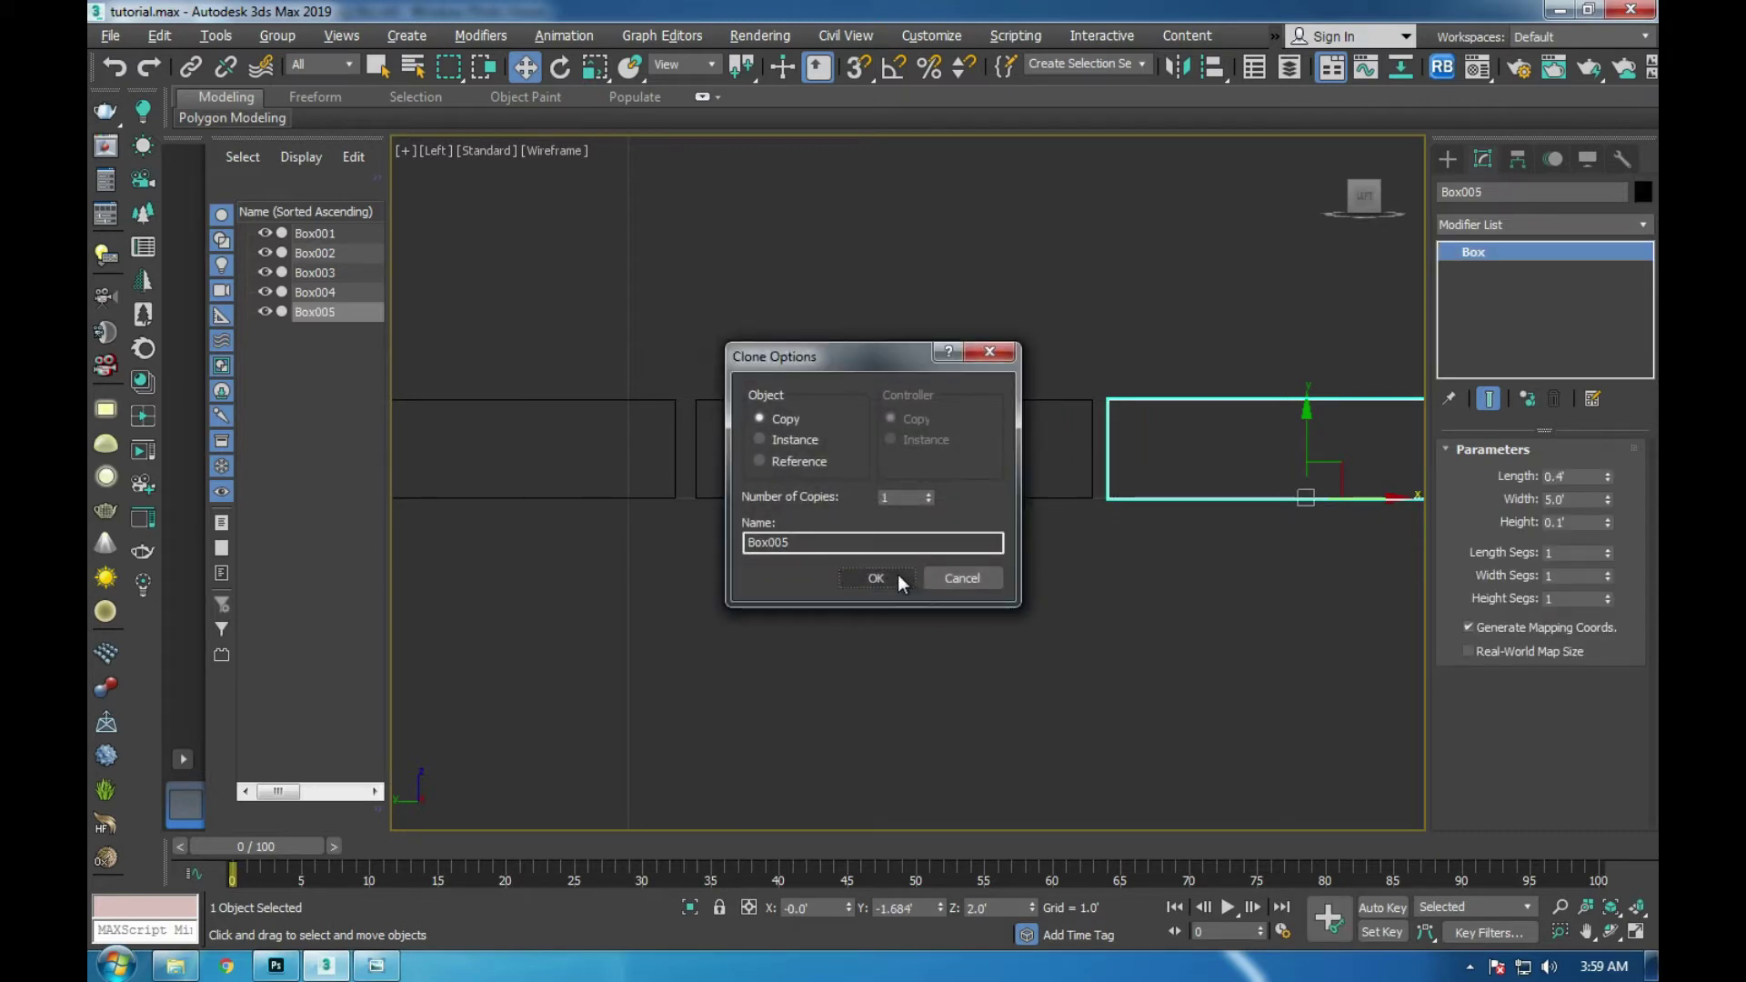
left_click(890, 575)
key("alt+w")
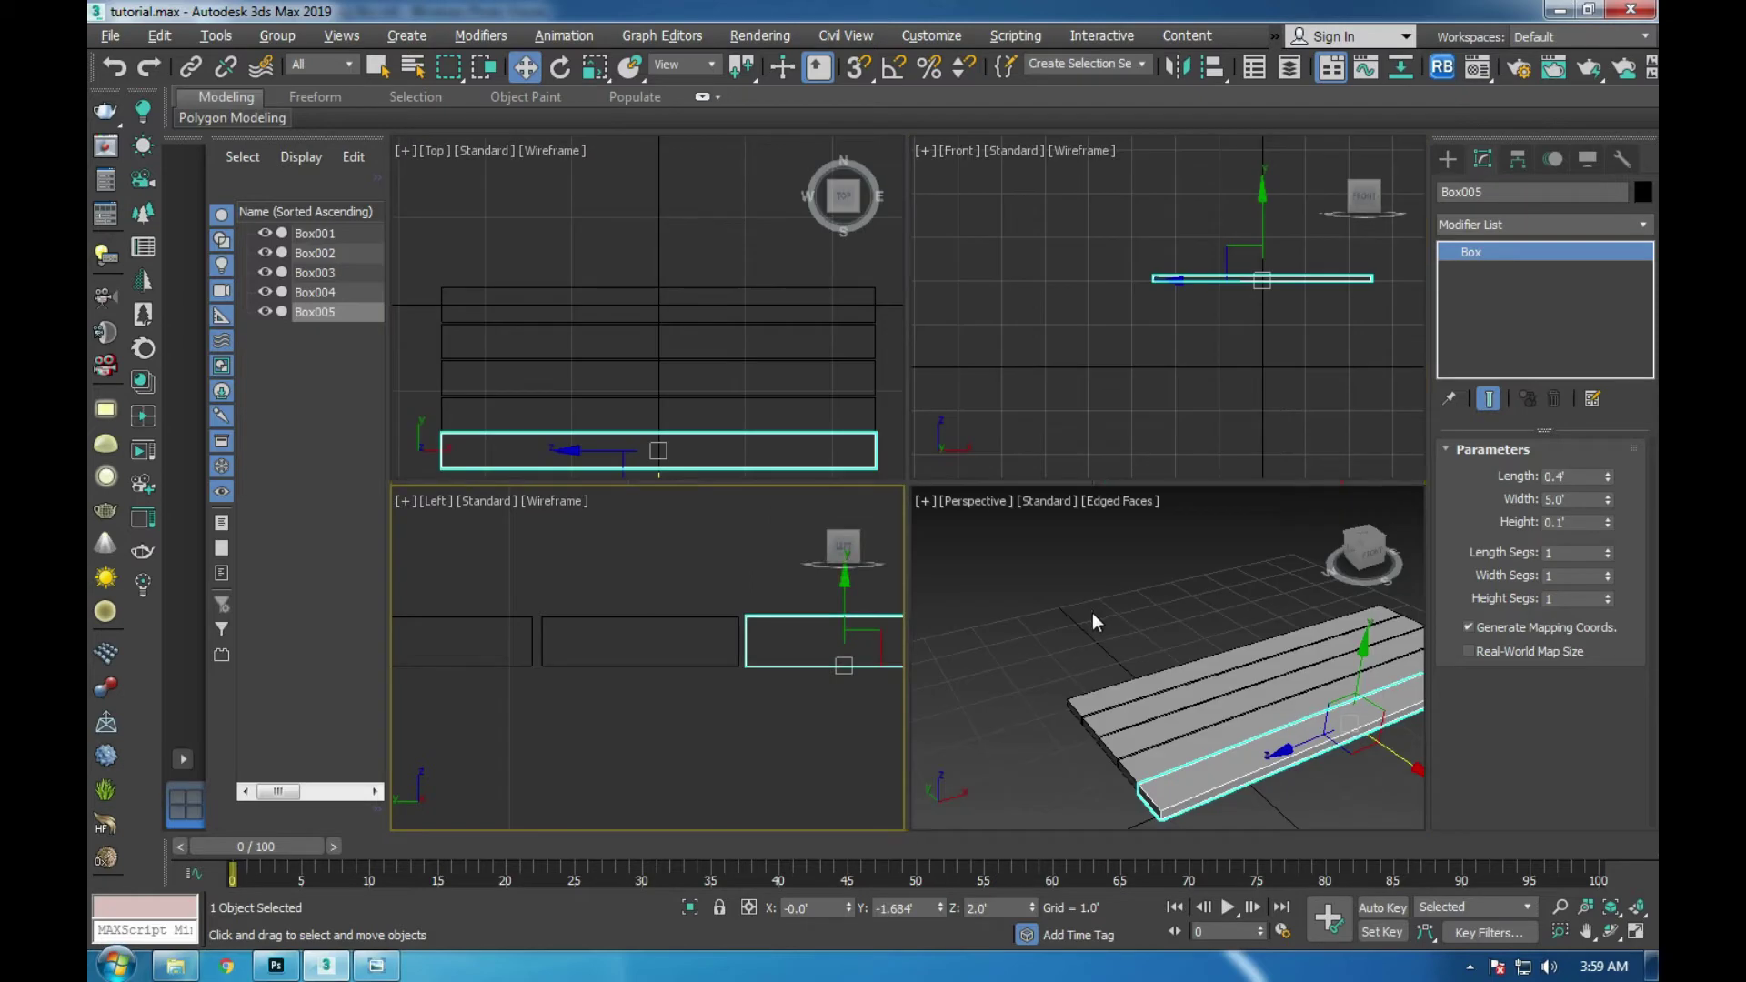
- Zoom the enlarged Perspective view over the five-plank tabletop
key("alt+w")
scroll(951, 522, "down", 3)
scroll(909, 519, "down", 2)
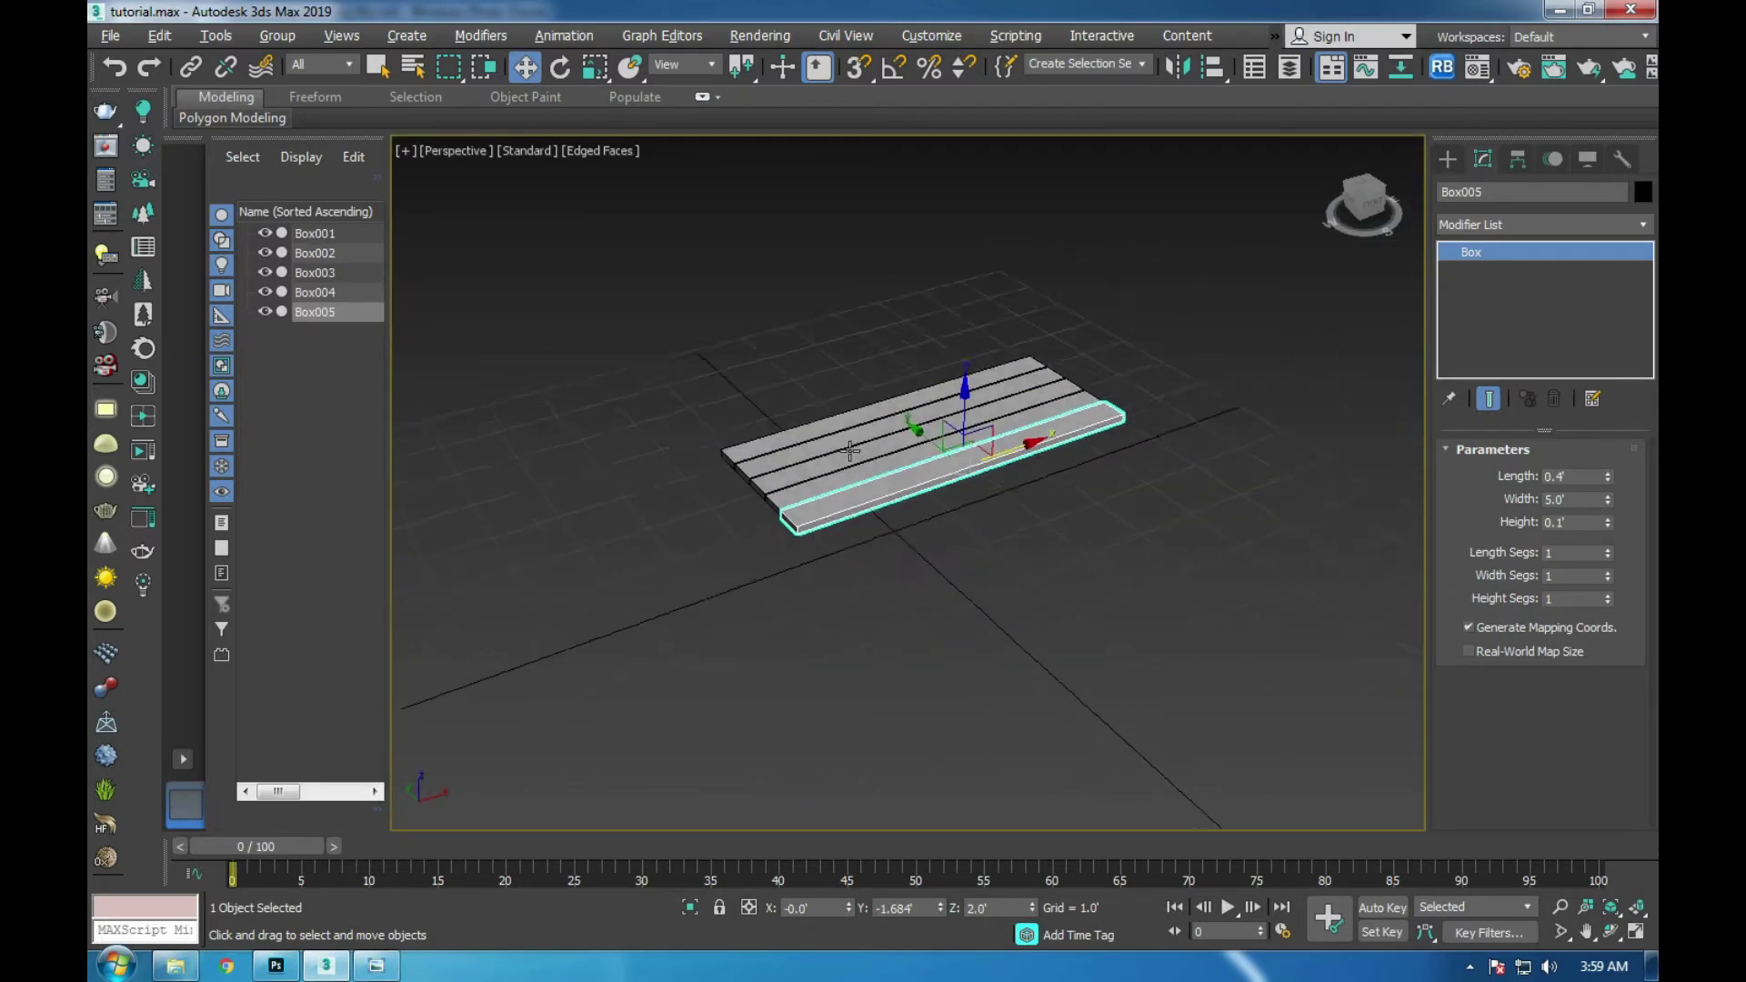
scroll(867, 517, "down", 2)
scroll(868, 517, "up", 4)
scroll(864, 491, "down", 1)
scroll(874, 542, "down", 3)
scroll(873, 530, "up", 3)
scroll(882, 545, "down", 2)
scroll(889, 559, "down", 2)
scroll(892, 523, "up", 4)
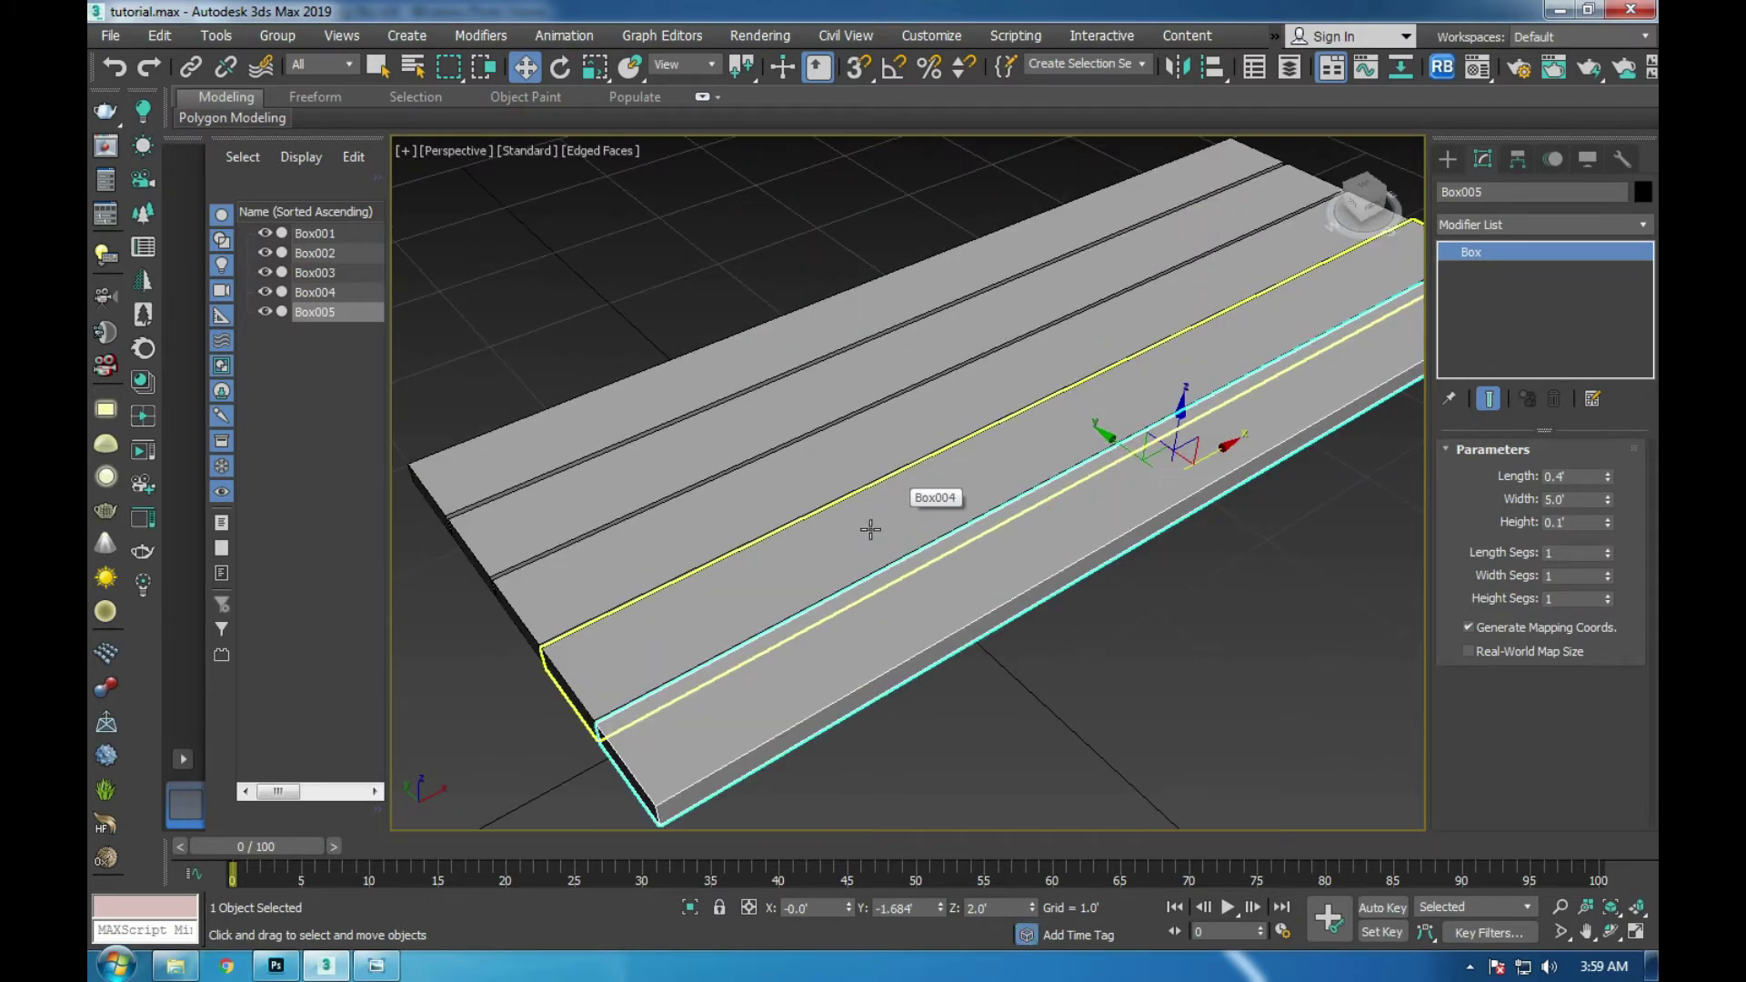
- Compare the tabletop with the picnic table photo, then return to the enlarged Left view
left_click(371, 973)
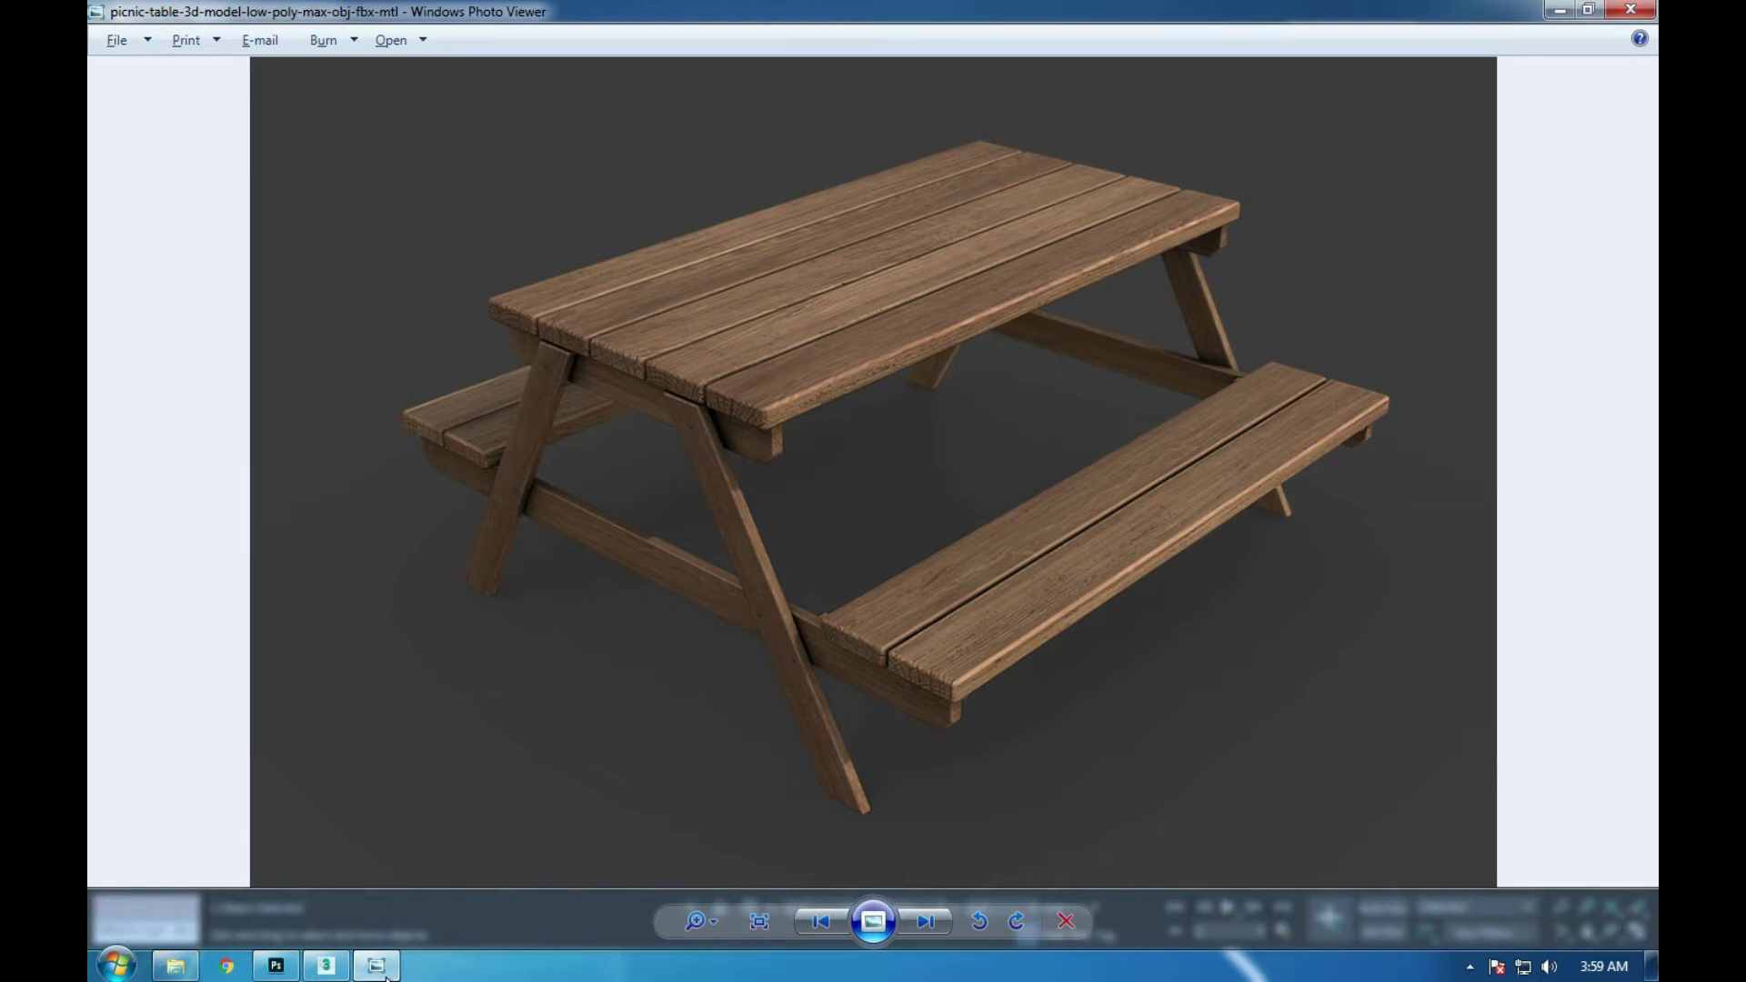
left_click(330, 968)
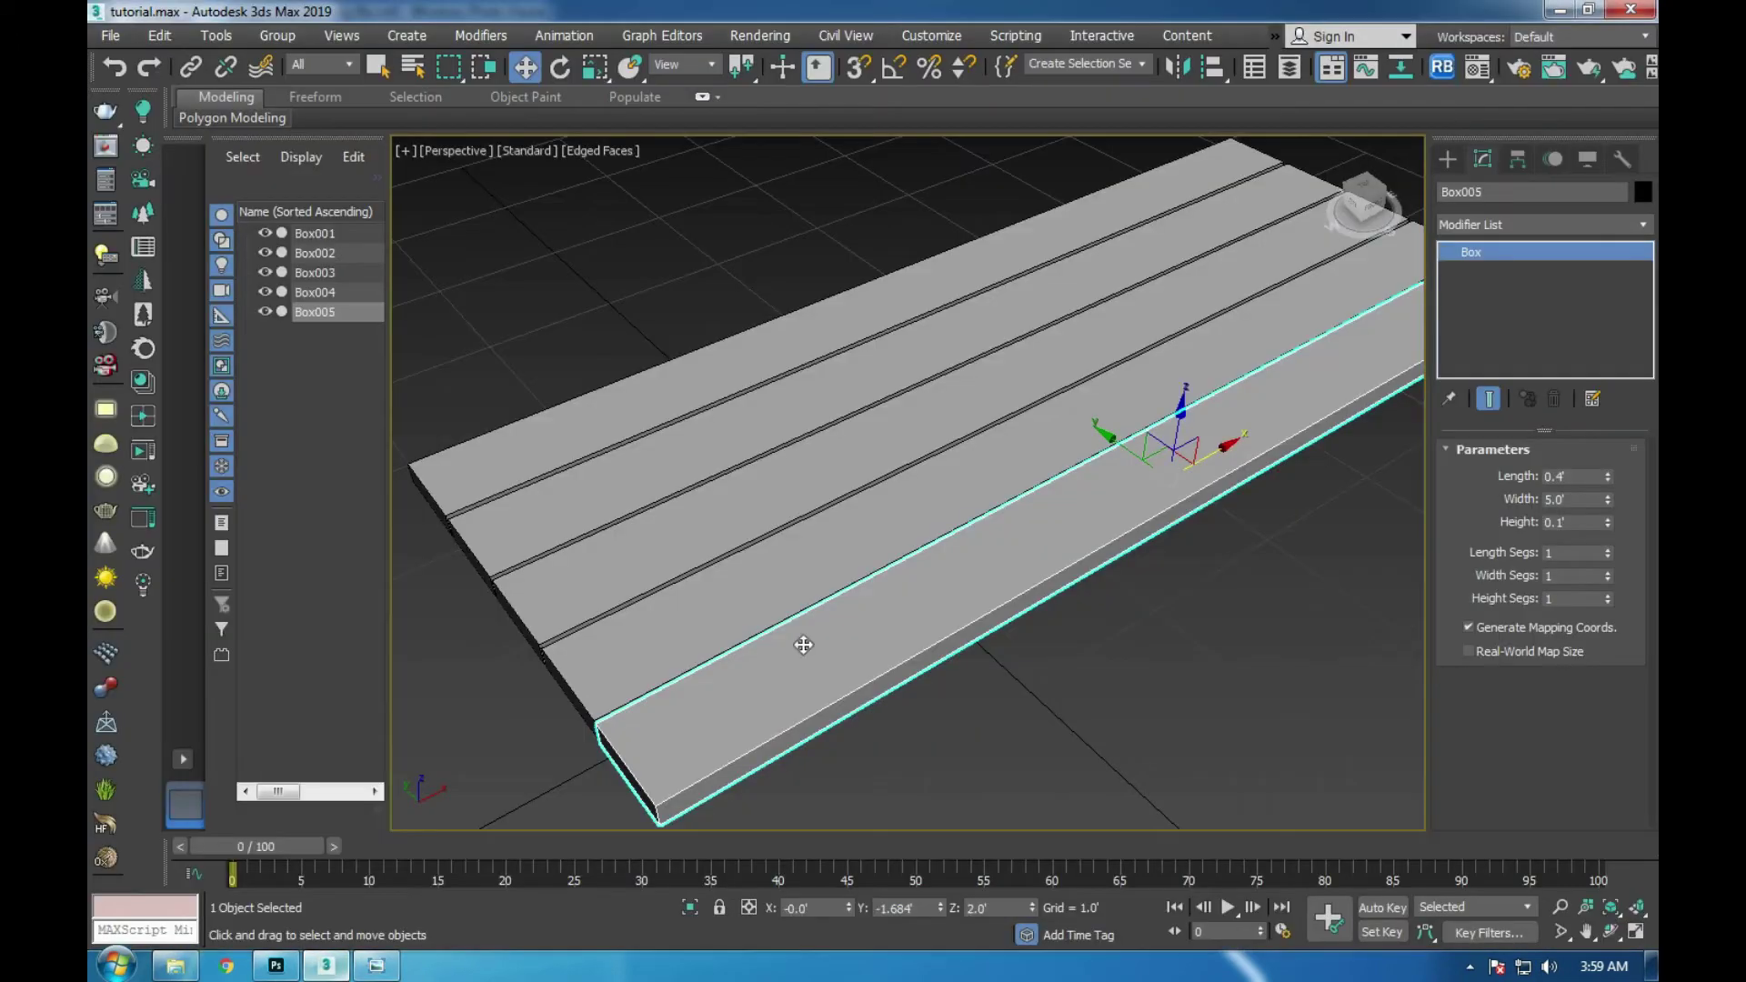
key("alt+w")
key("alt+w")
scroll(819, 482, "down", 4)
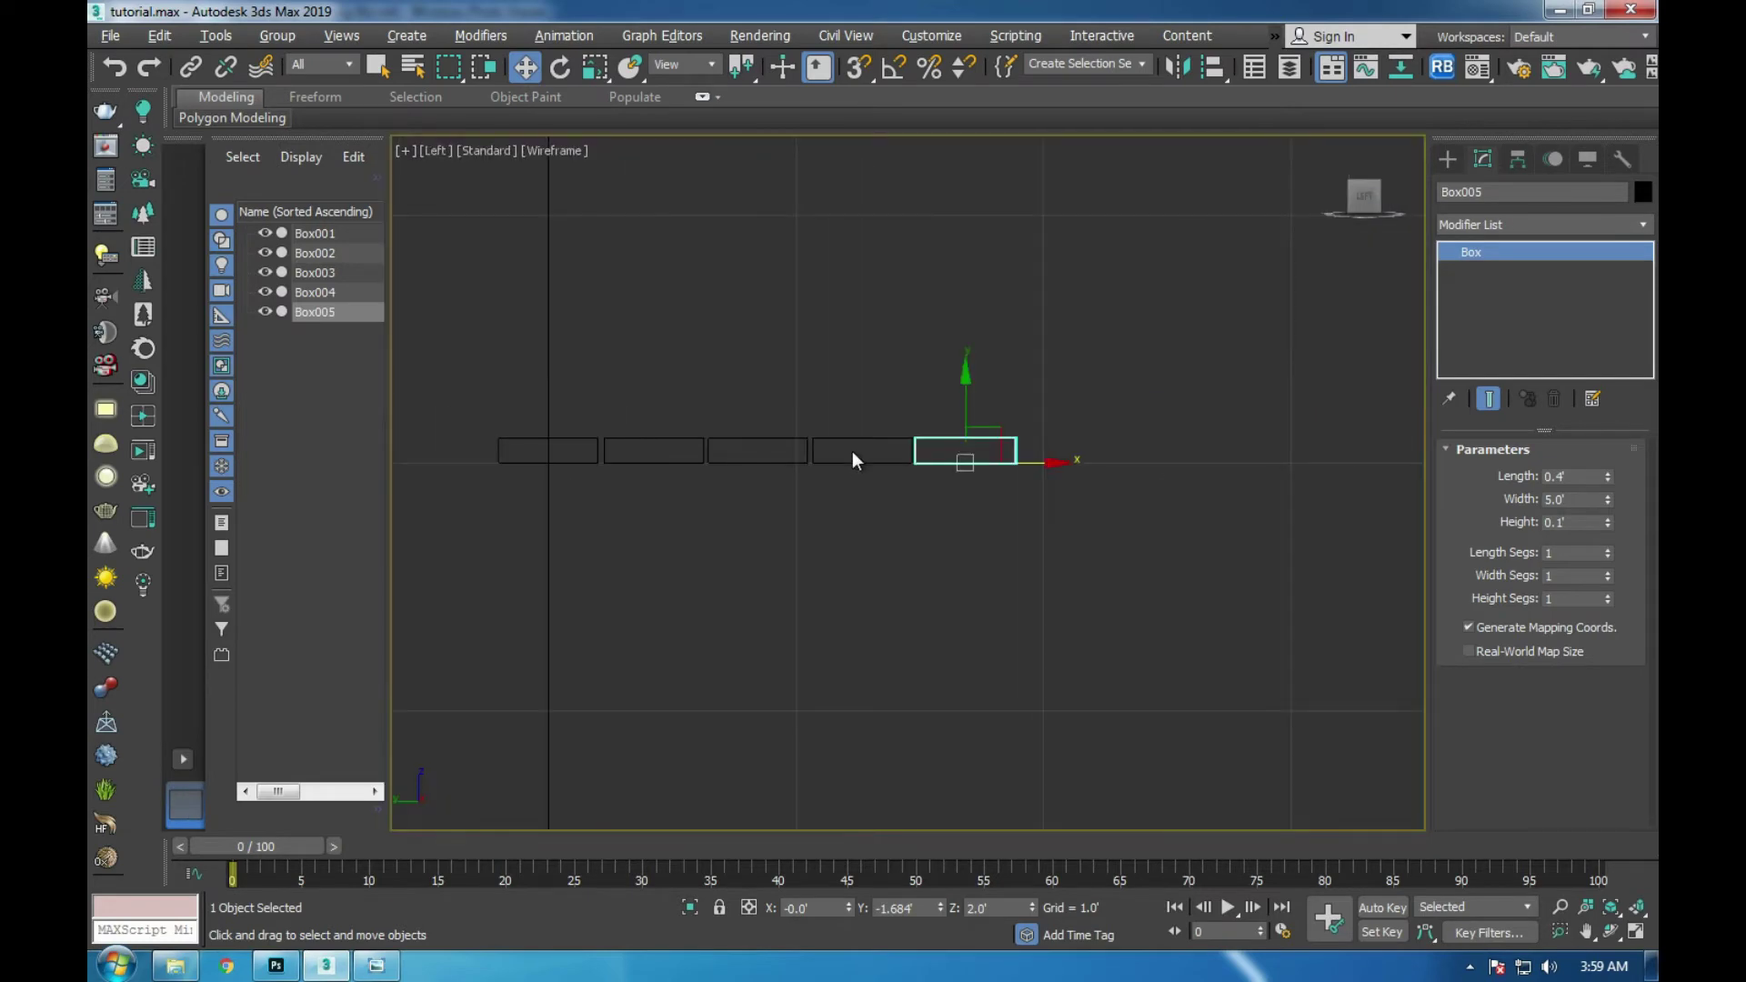
- Shift the five planks right so the plank row's corner lines up with the origin
left_click_drag(492, 420, 1126, 504)
left_click_drag(847, 452, 874, 452)
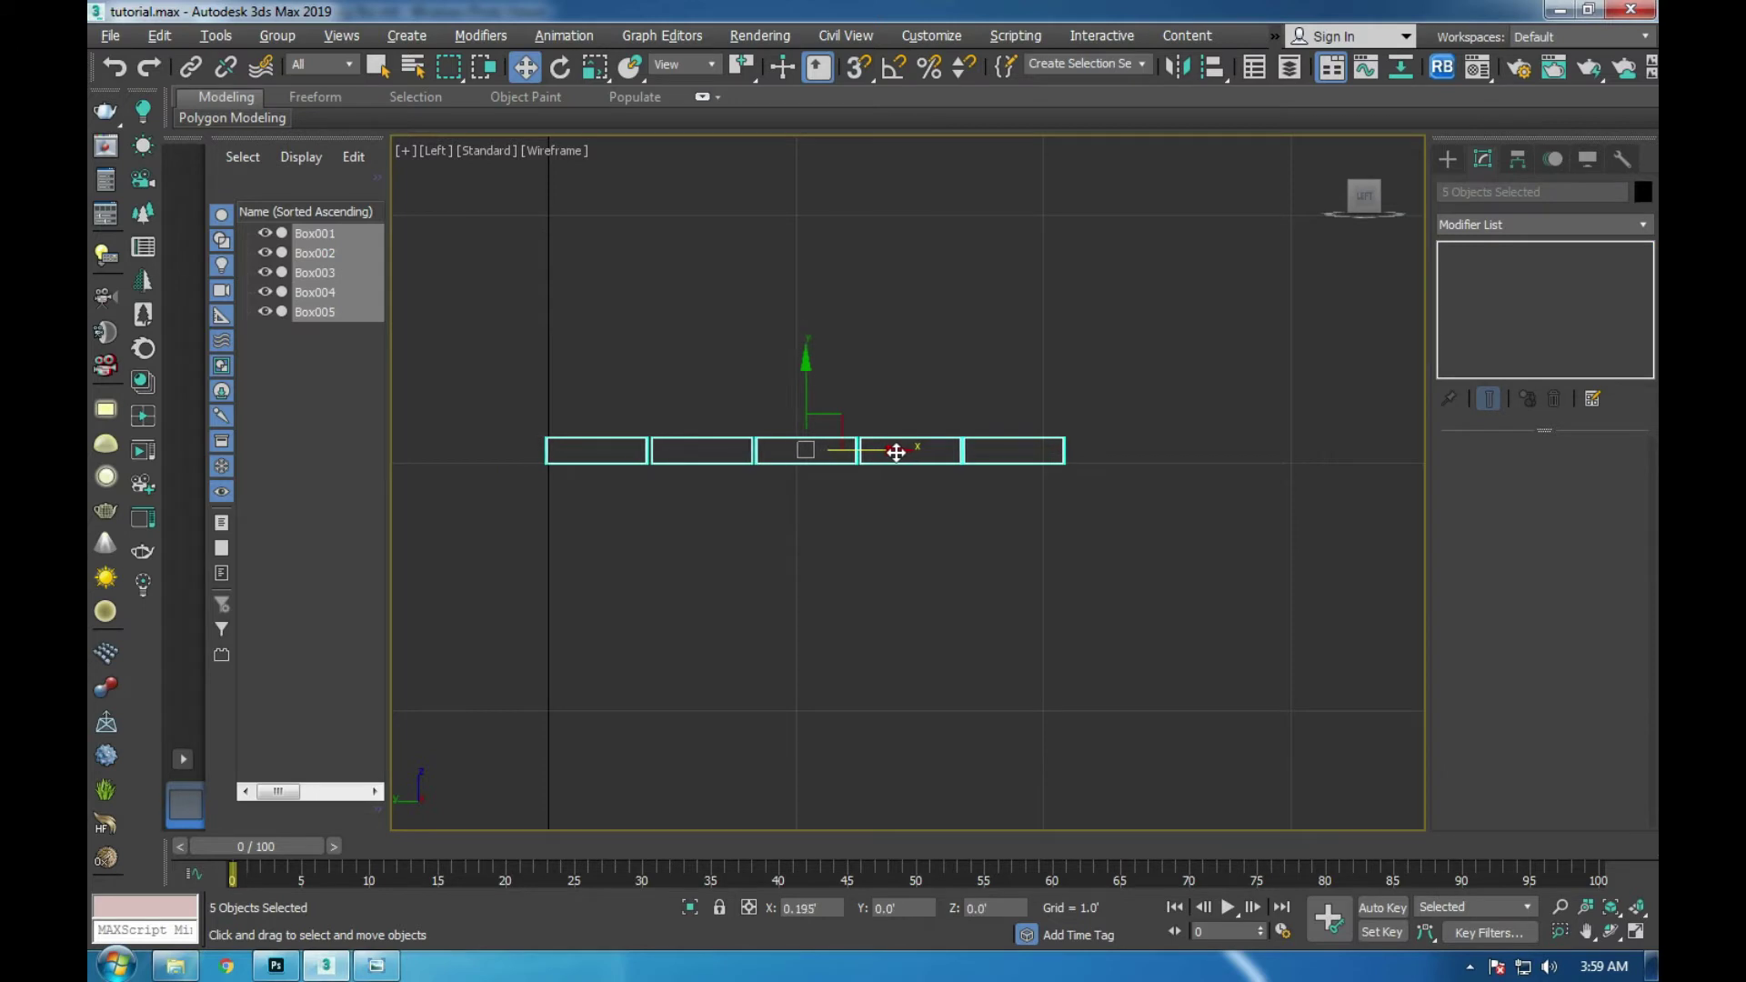
scroll(586, 462, "up", 10)
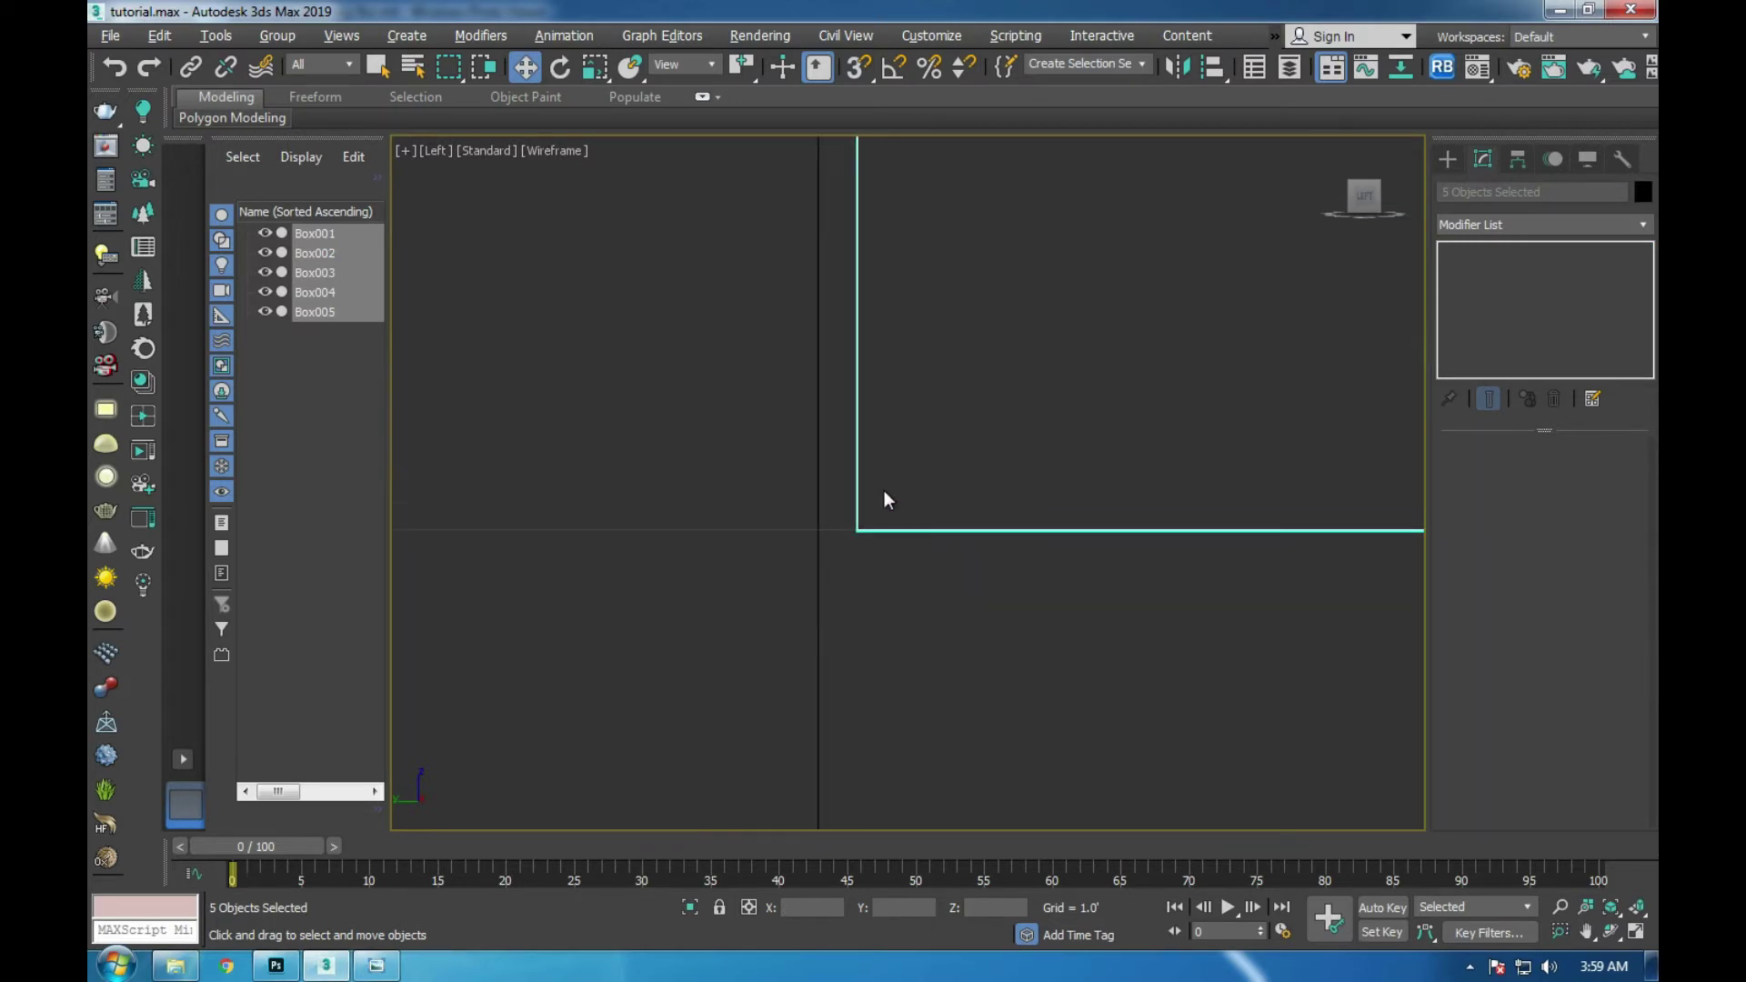
left_click_drag(881, 531, 861, 531)
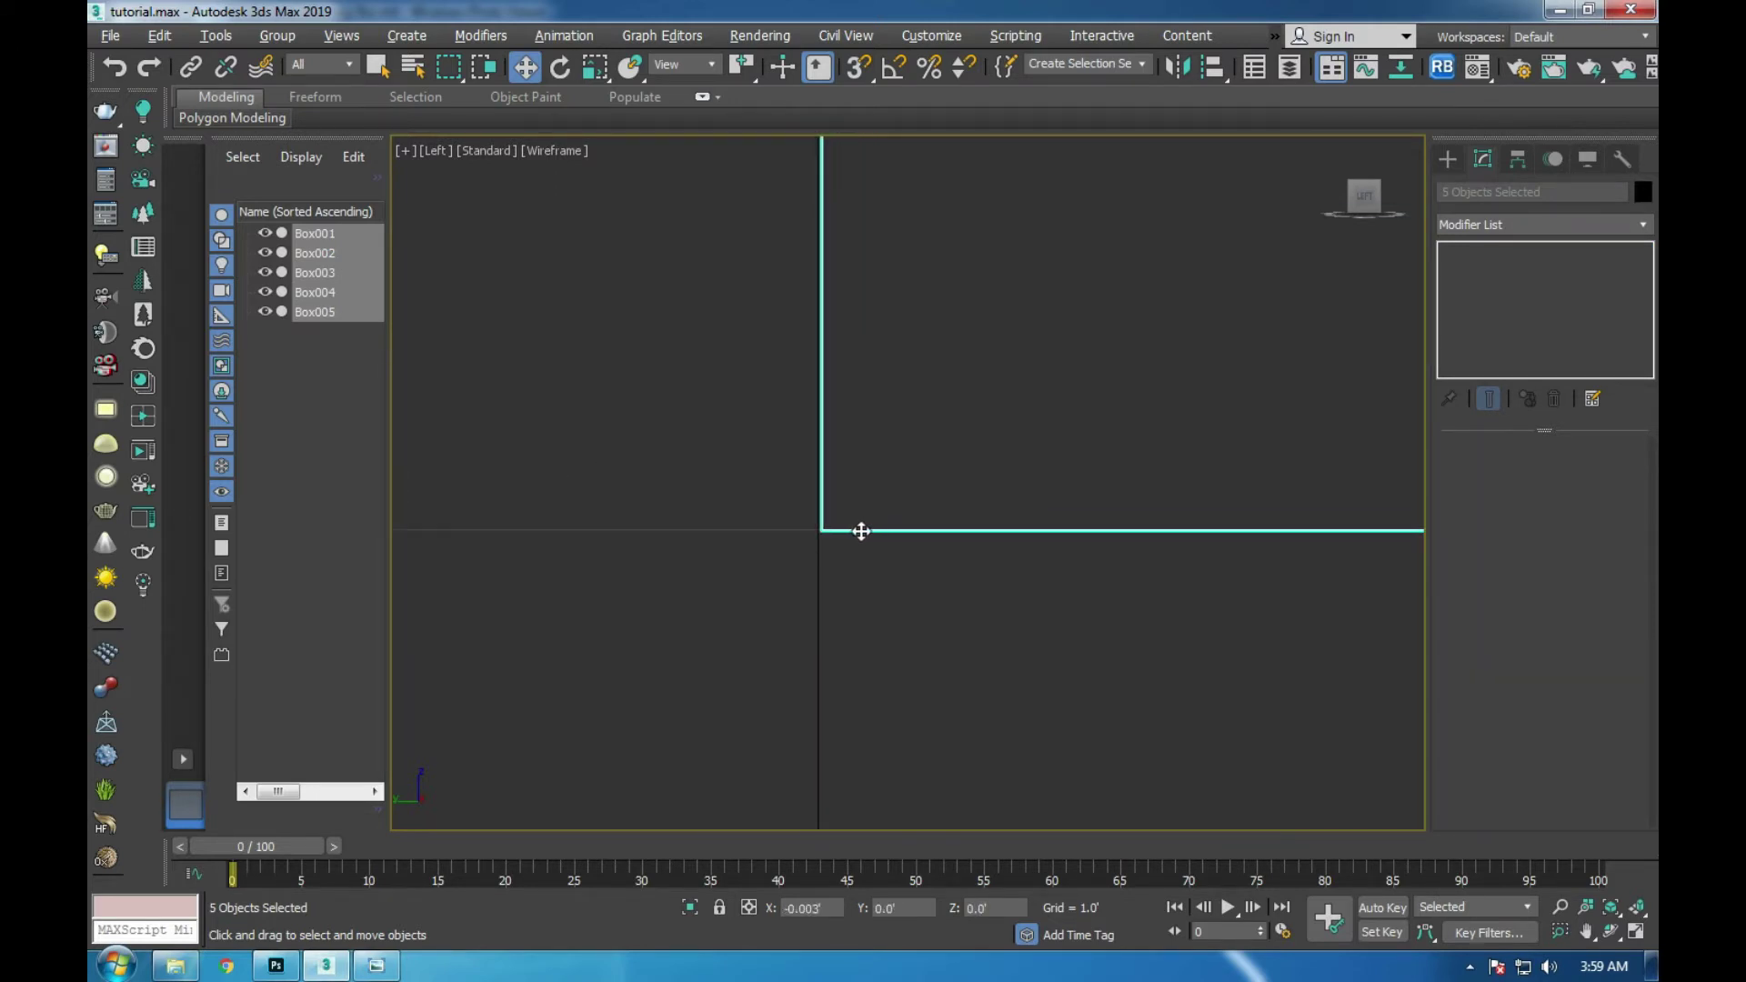
scroll(646, 424, "down", 8)
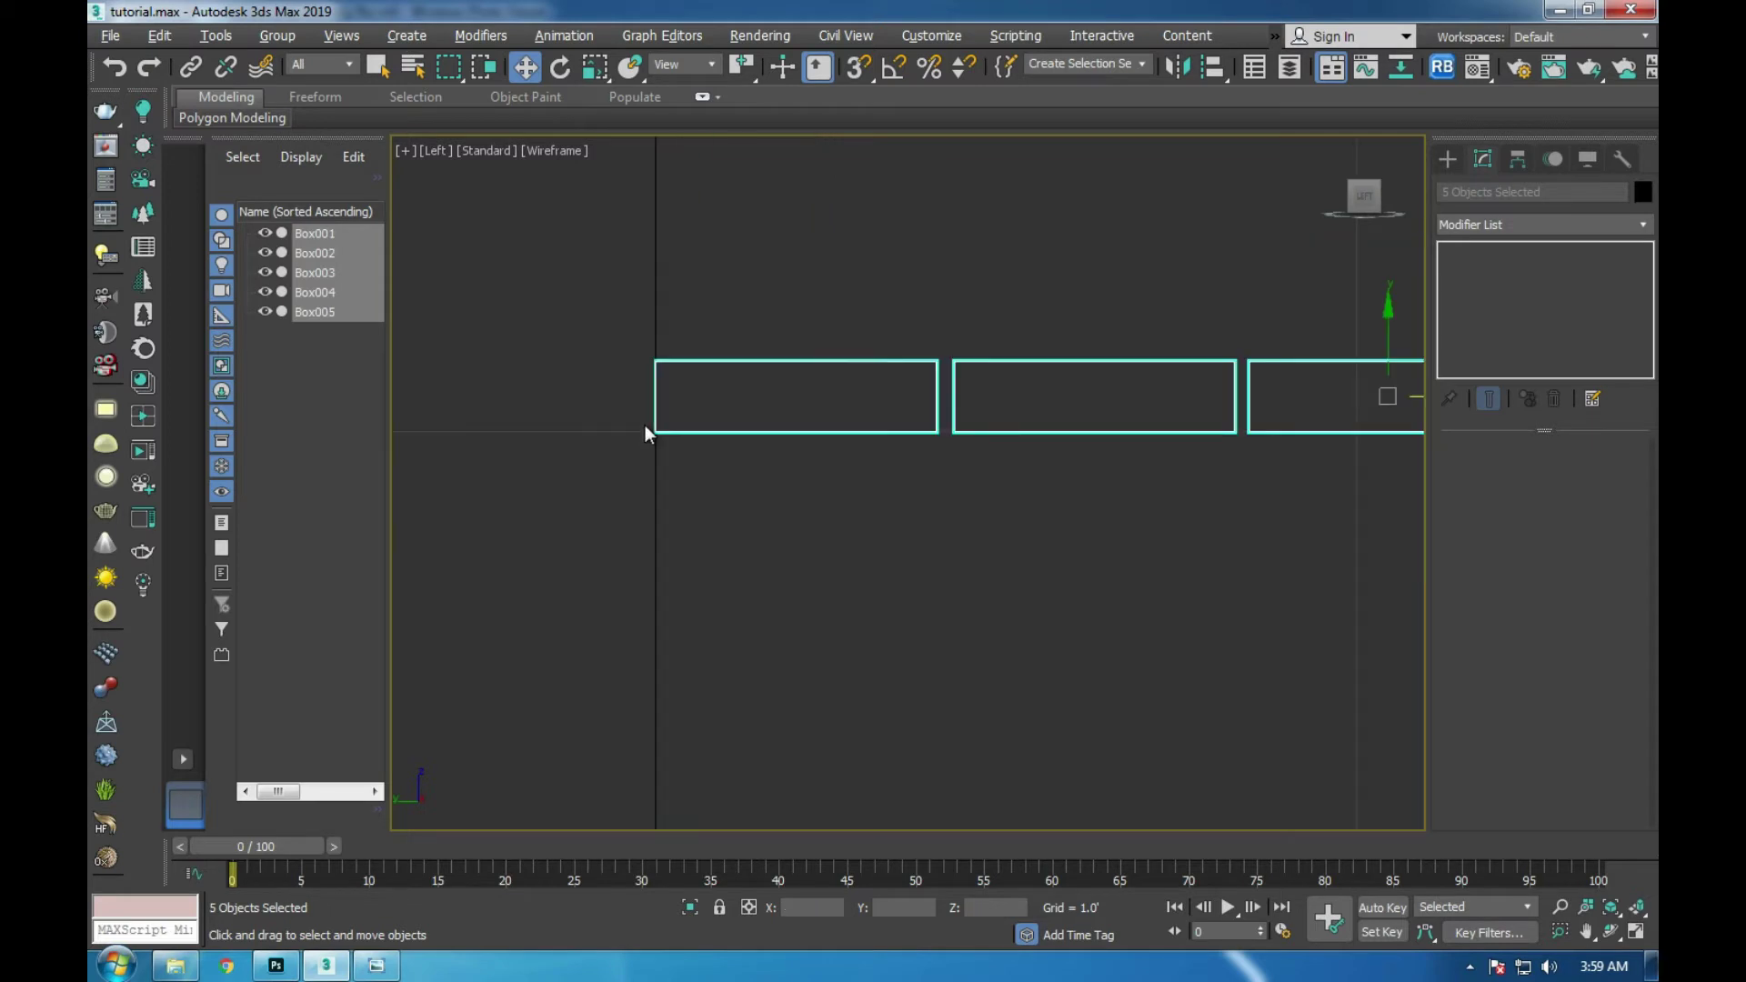
- Start a Line spline and place the support outline's first point under the planks
left_click(1447, 160)
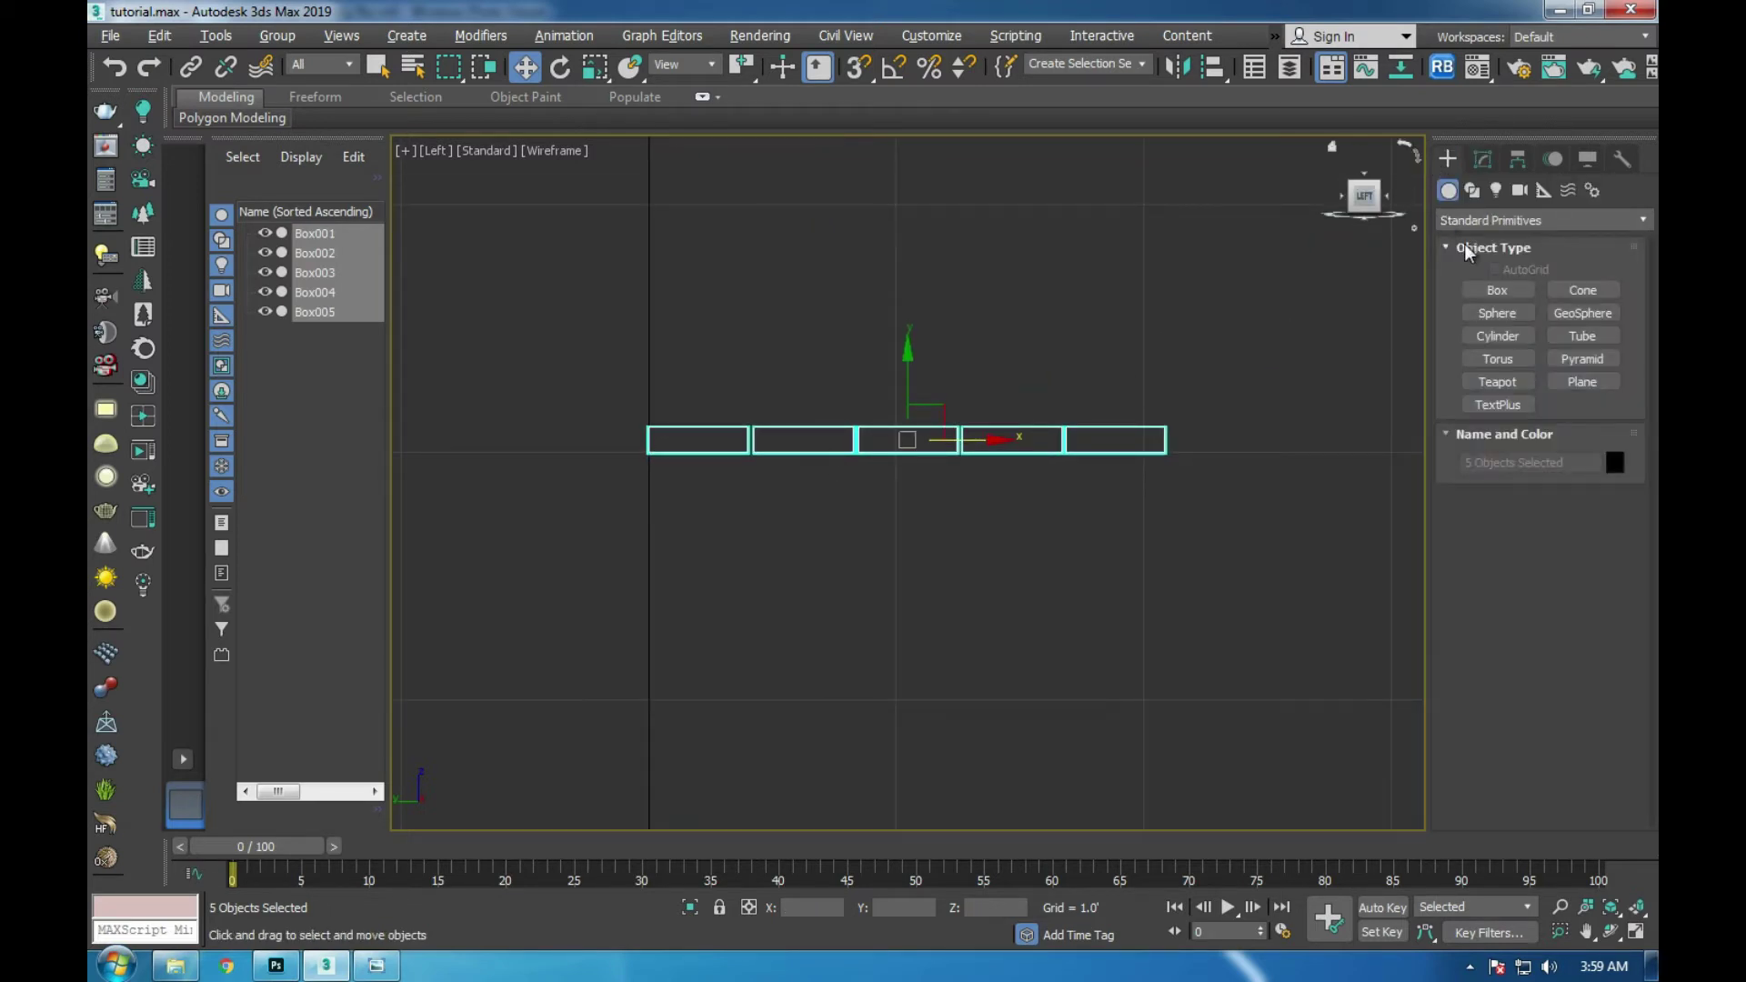
left_click(1474, 191)
left_click(1501, 309)
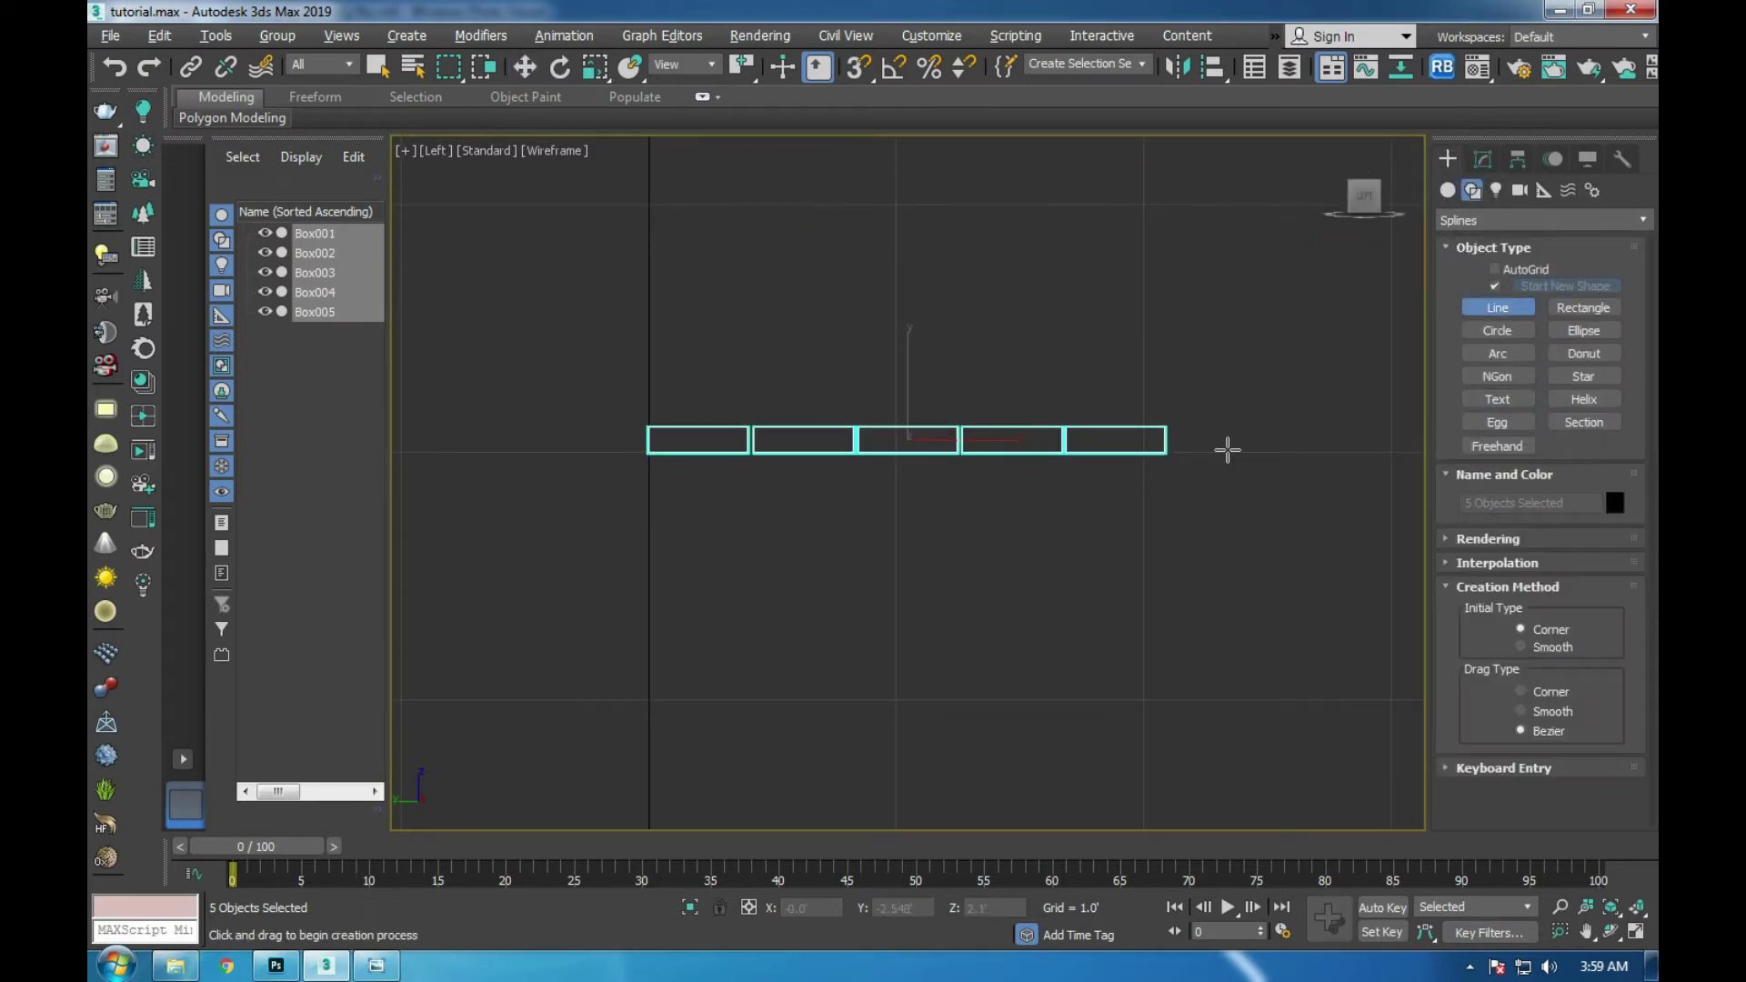
scroll(680, 496, "up", 5)
scroll(640, 476, "up", 5)
scroll(675, 448, "up", 3)
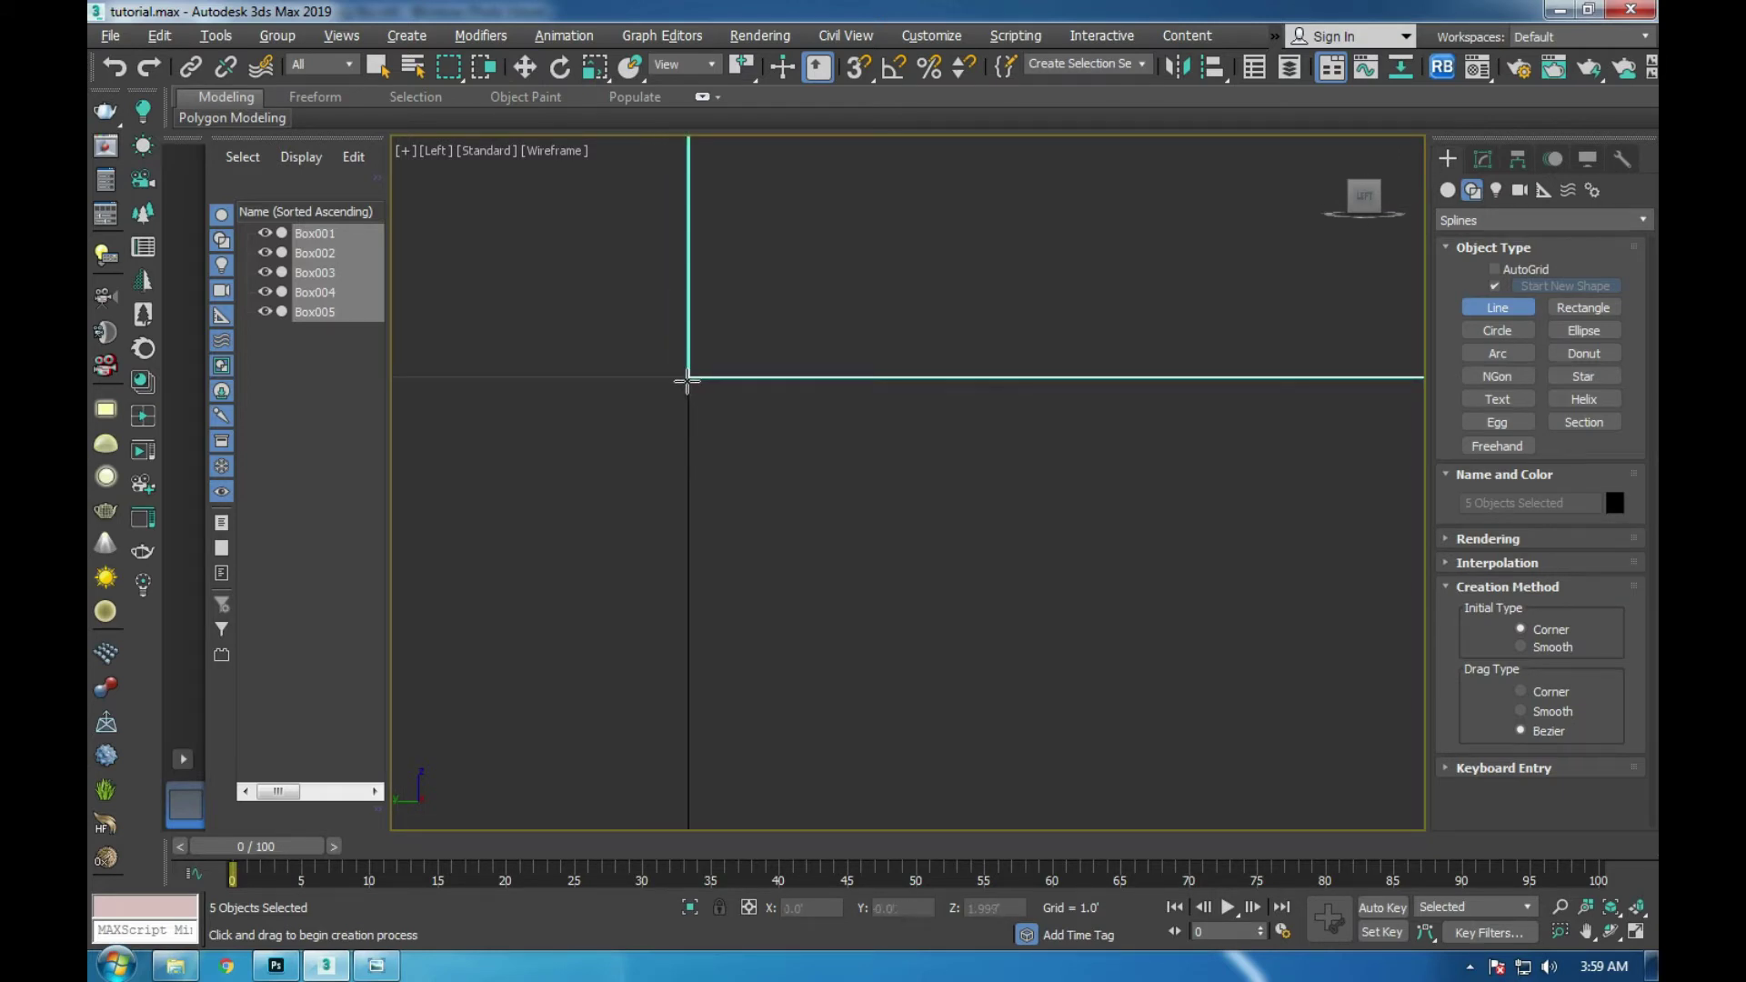
left_click(687, 382)
- Place the next outline points at the plank corner and down a short vertical segment
scroll(654, 505, "down", 3)
scroll(657, 515, "down", 3)
scroll(866, 518, "down", 2)
scroll(929, 511, "up", 3)
scroll(835, 480, "up", 3)
scroll(991, 469, "up", 3)
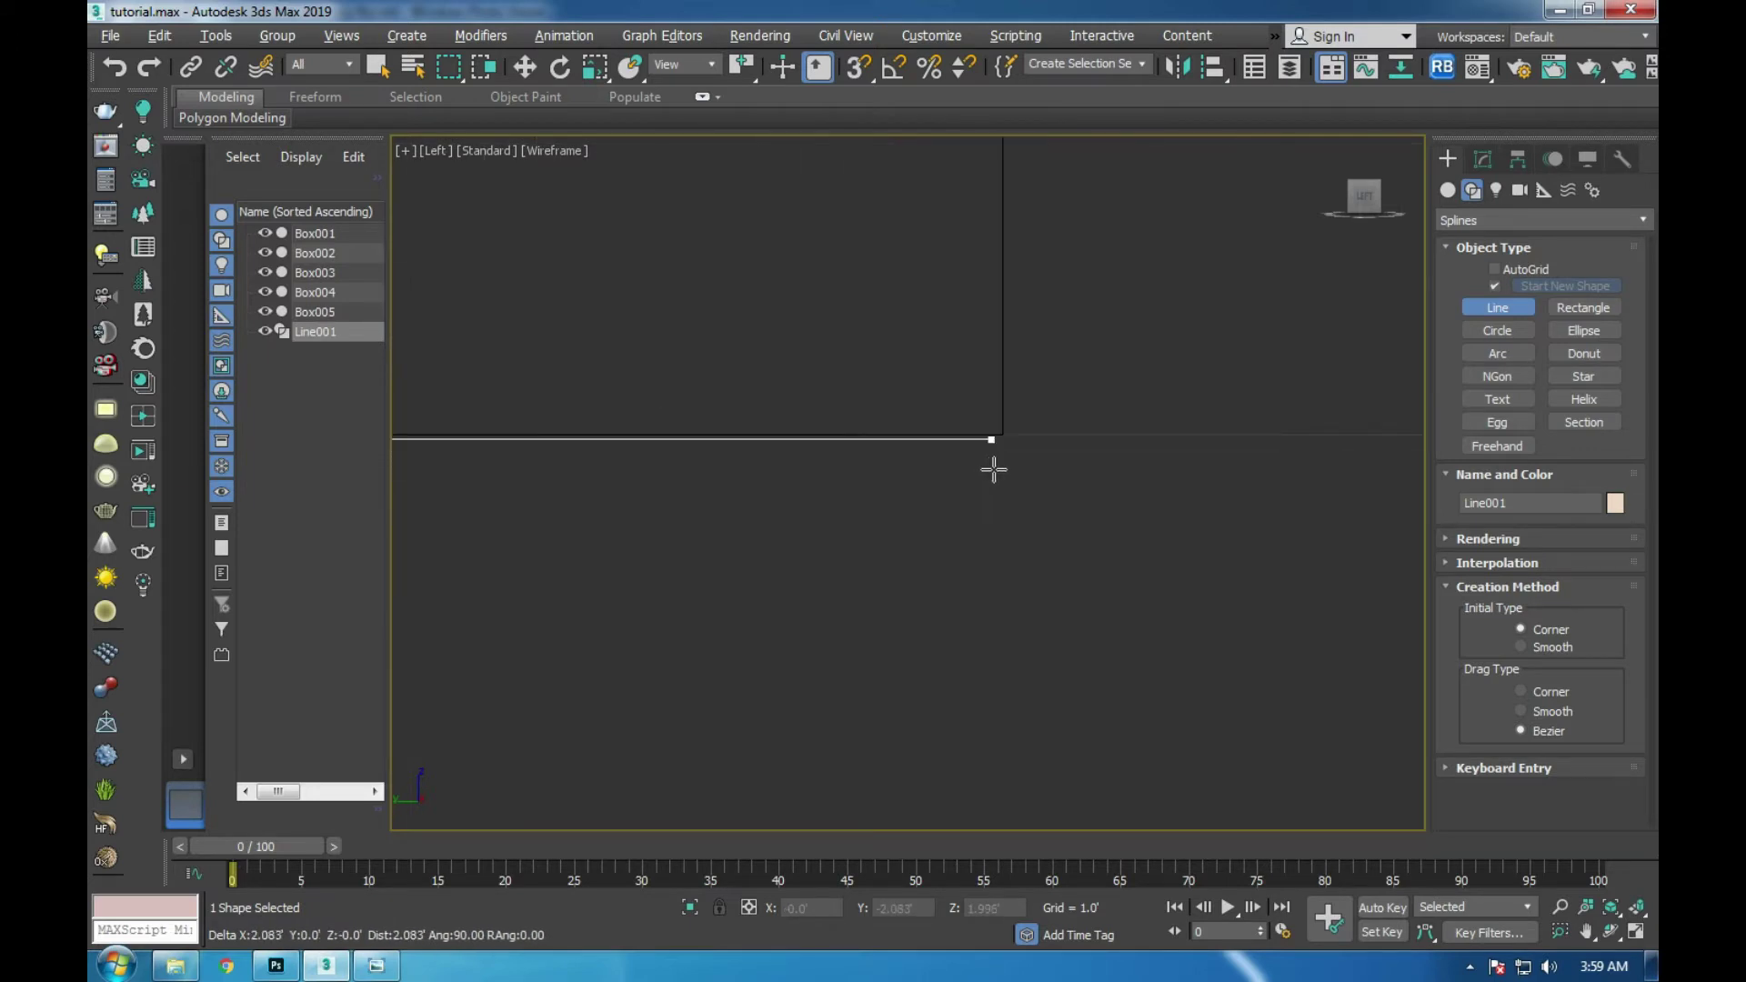
left_click(1001, 455)
scroll(1001, 456, "down", 2)
scroll(1001, 456, "down", 2)
scroll(1000, 490, "up", 3)
scroll(1001, 495, "up", 3)
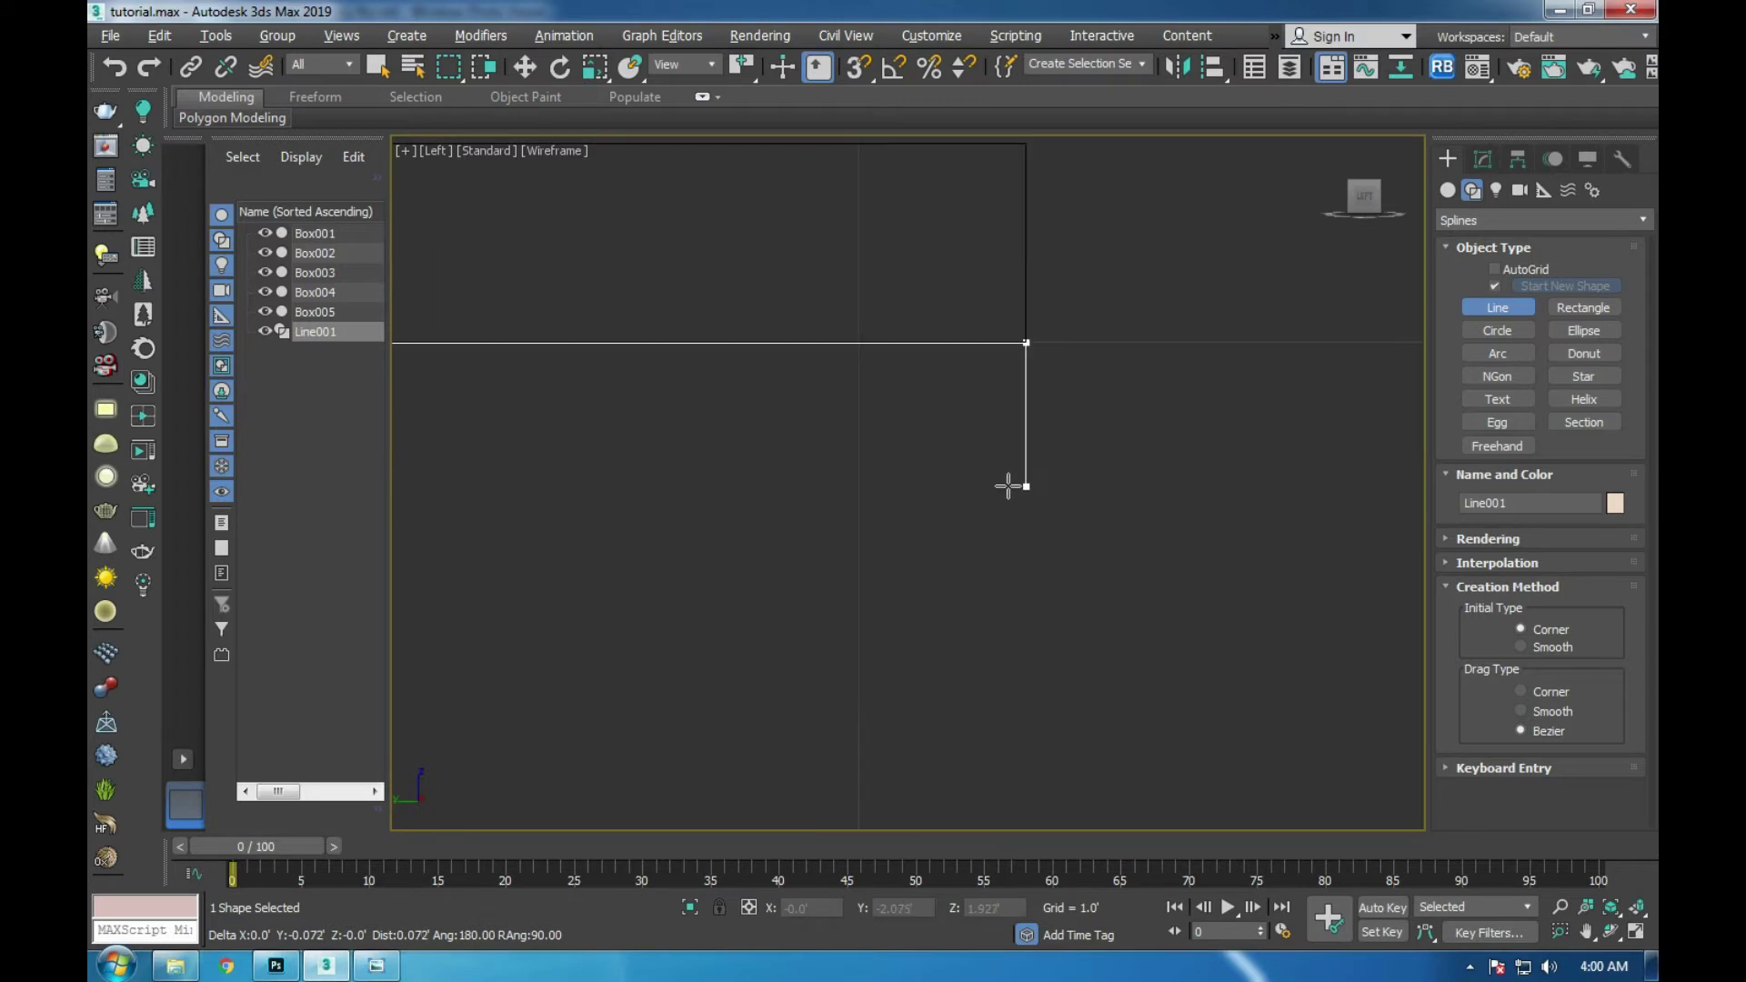
left_click(1009, 485)
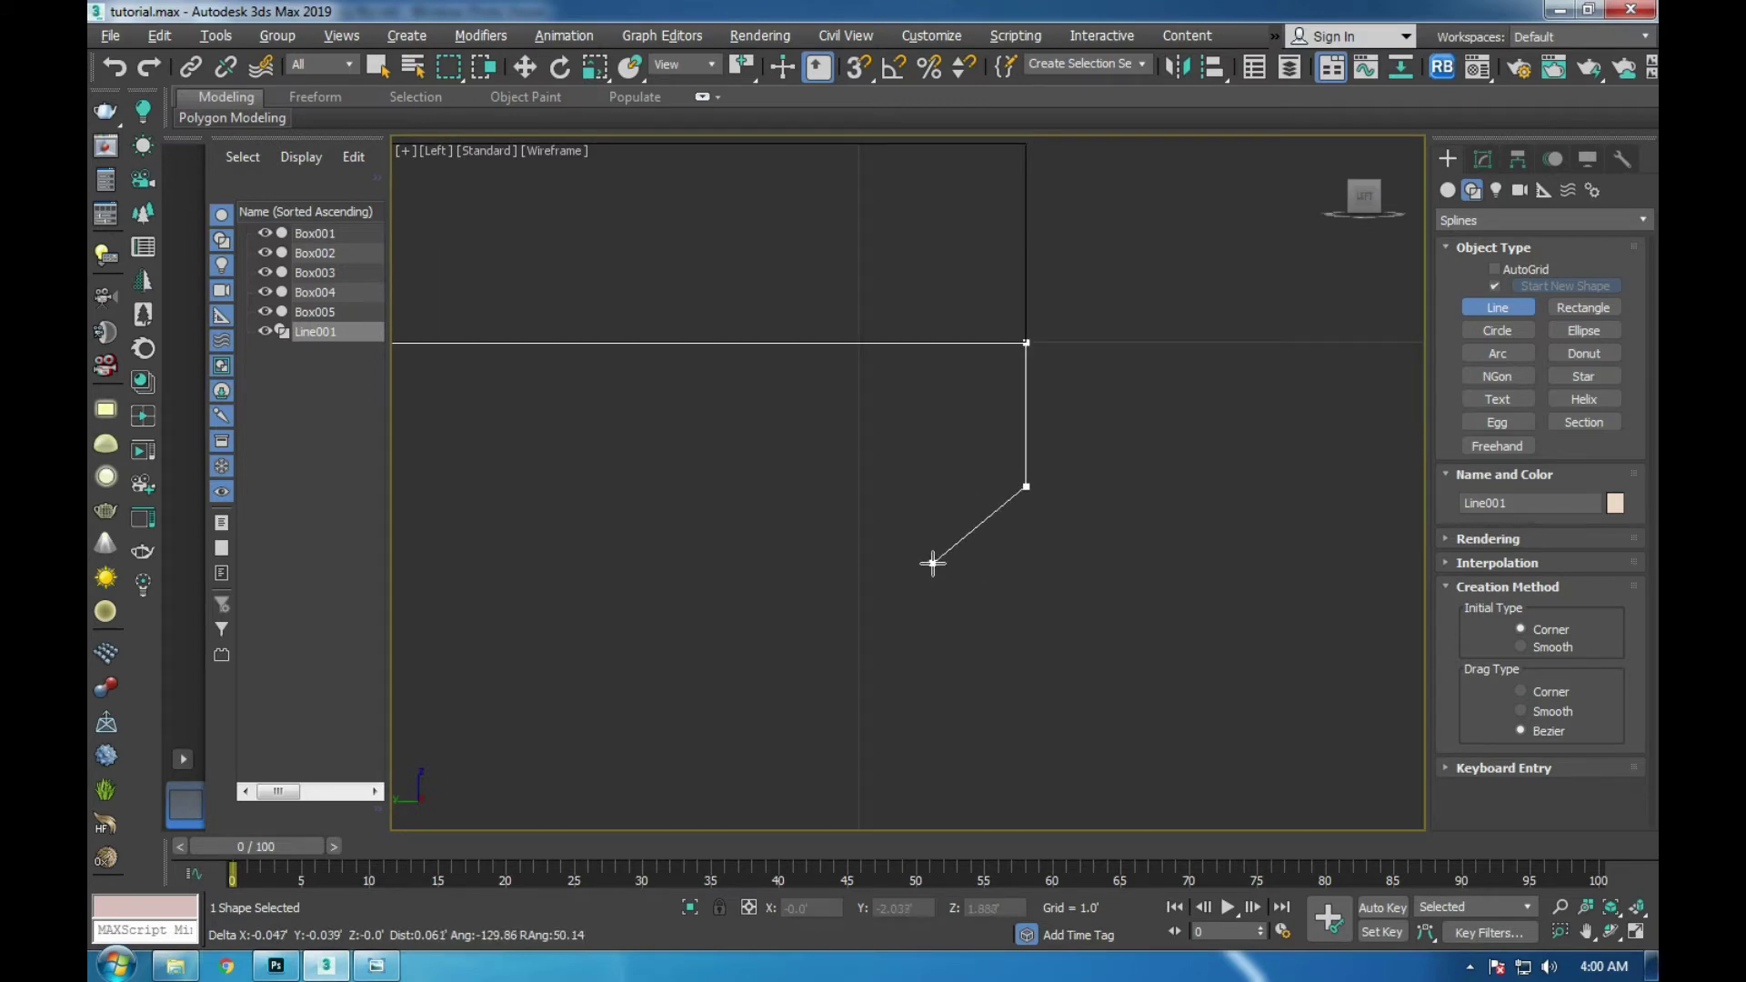
- Add the last corner and close the spline at its first vertex, answering Yes
scroll(1081, 518, "down", 3)
scroll(1046, 526, "down", 2)
scroll(708, 522, "up", 3)
scroll(910, 526, "up", 3)
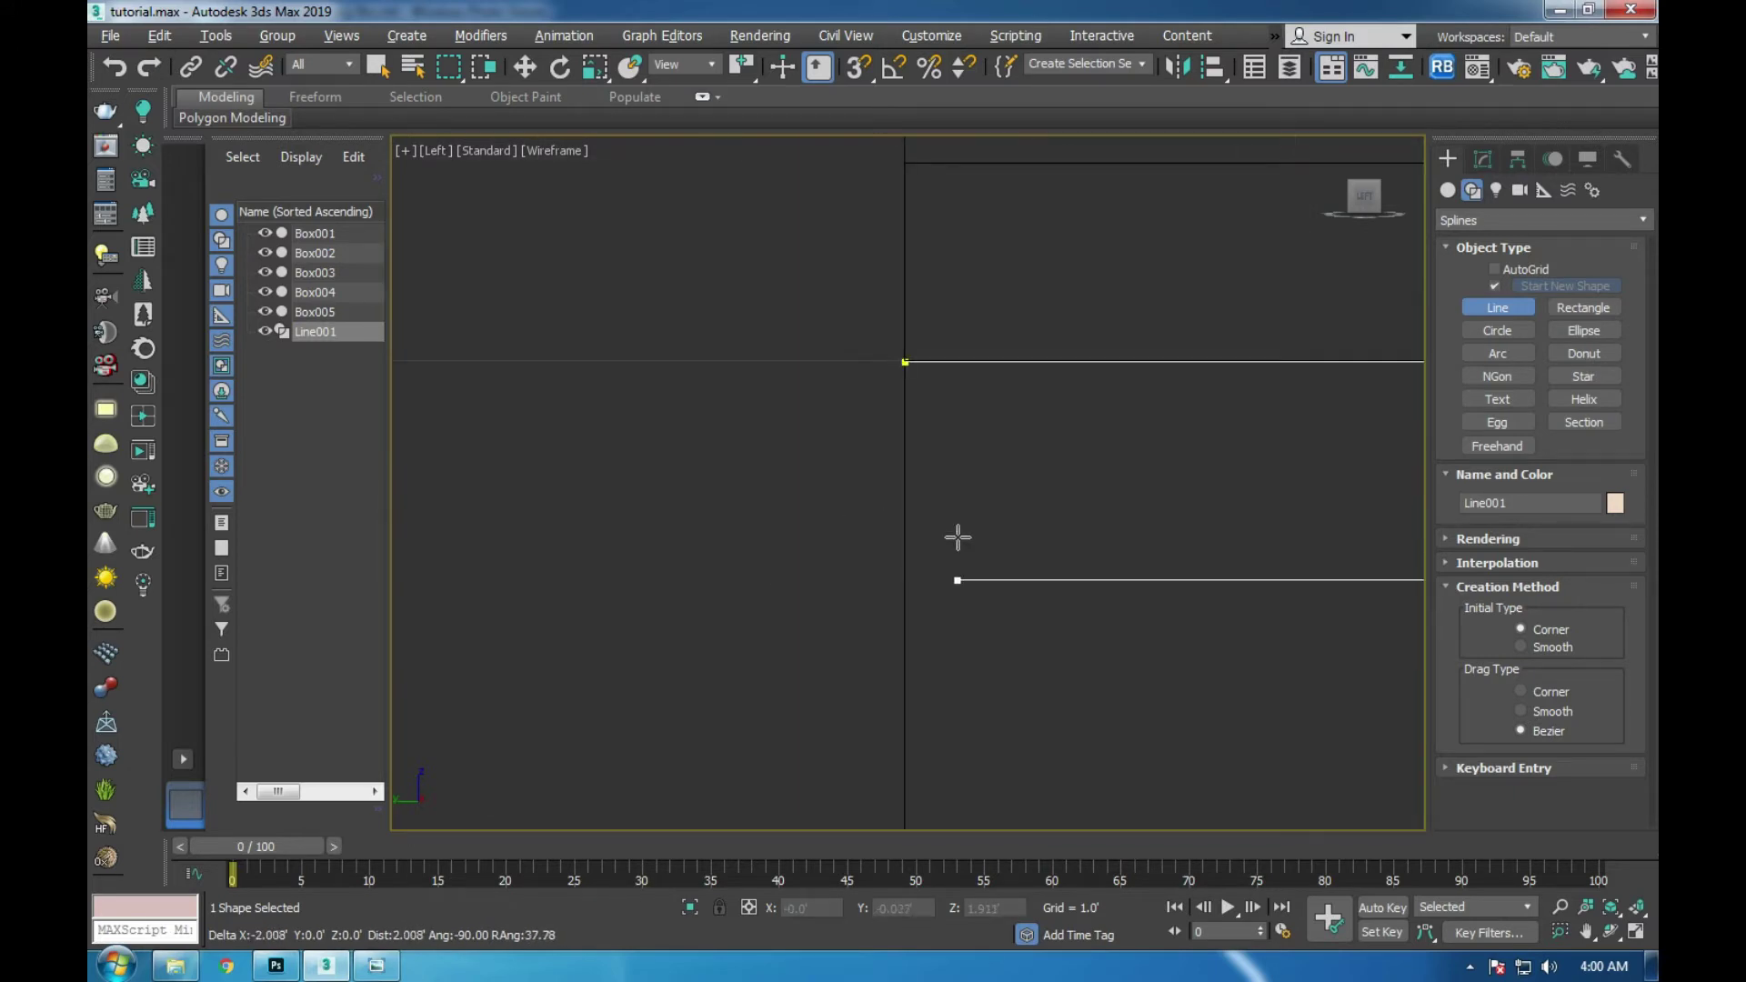
left_click(904, 486)
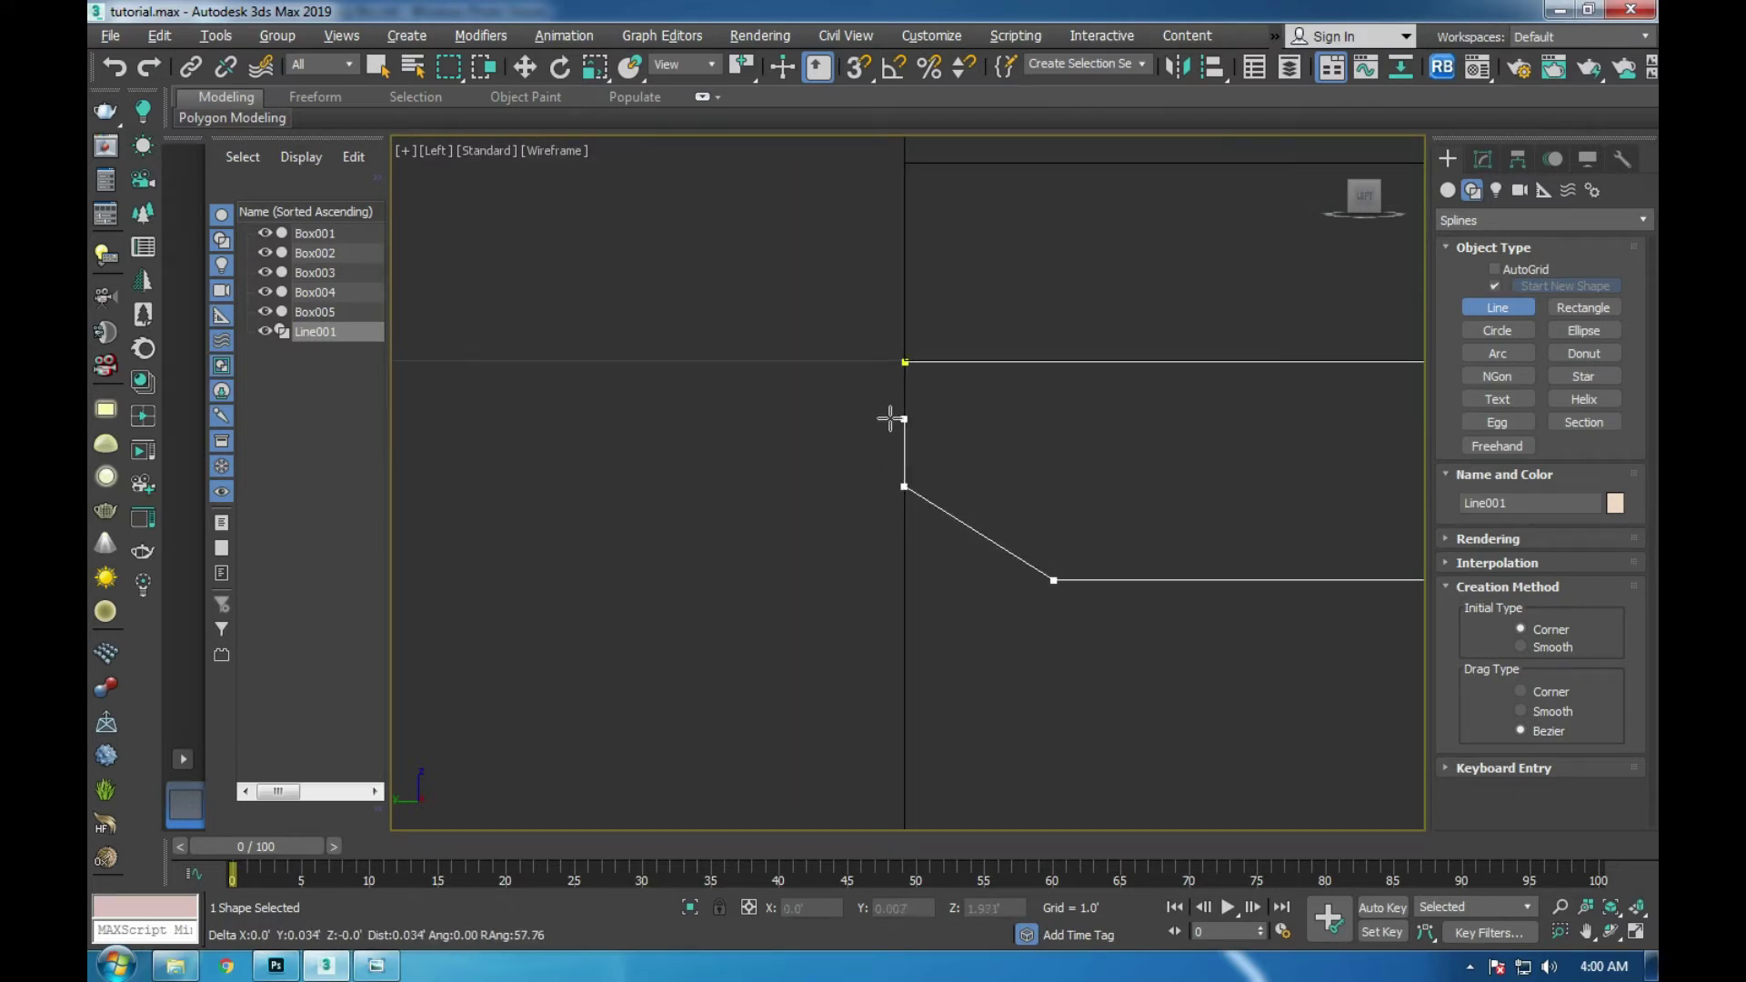
left_click(896, 364)
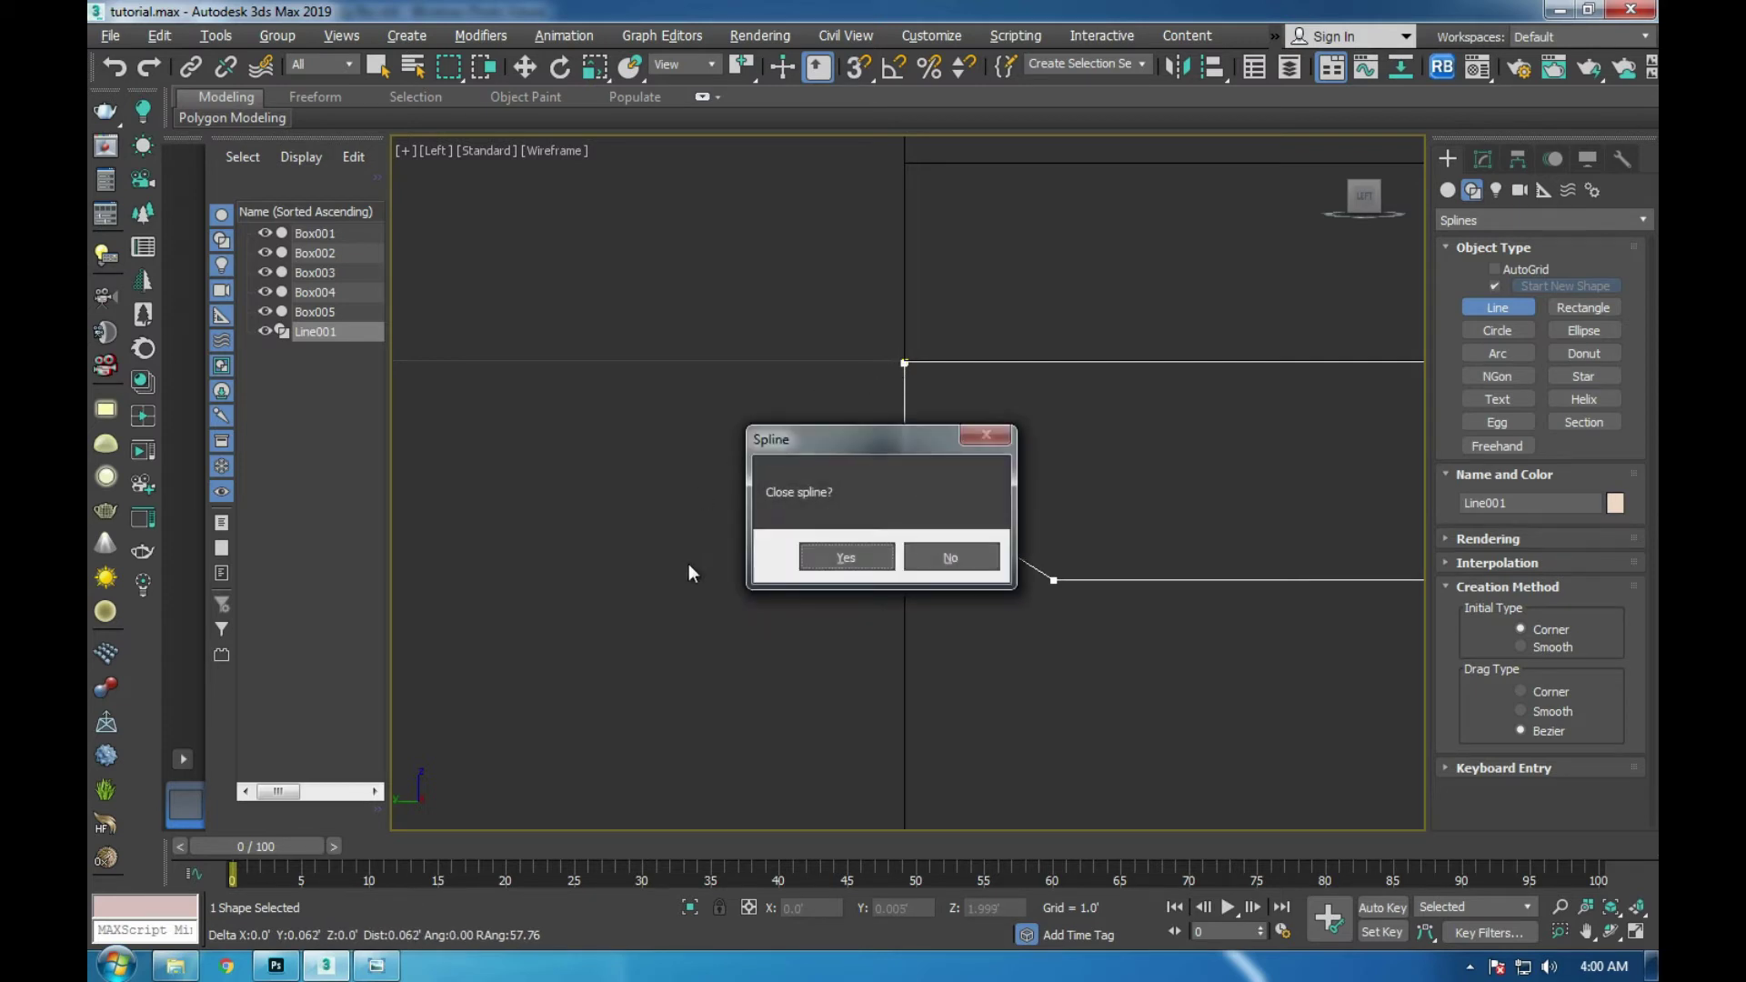
left_click(842, 558)
- Switch to the Move tool and bring up the outline's Modify settings
key("w")
scroll(749, 452, "down", 8)
scroll(1248, 460, "up", 3)
scroll(1210, 509, "up", 2)
scroll(1207, 529, "down", 2)
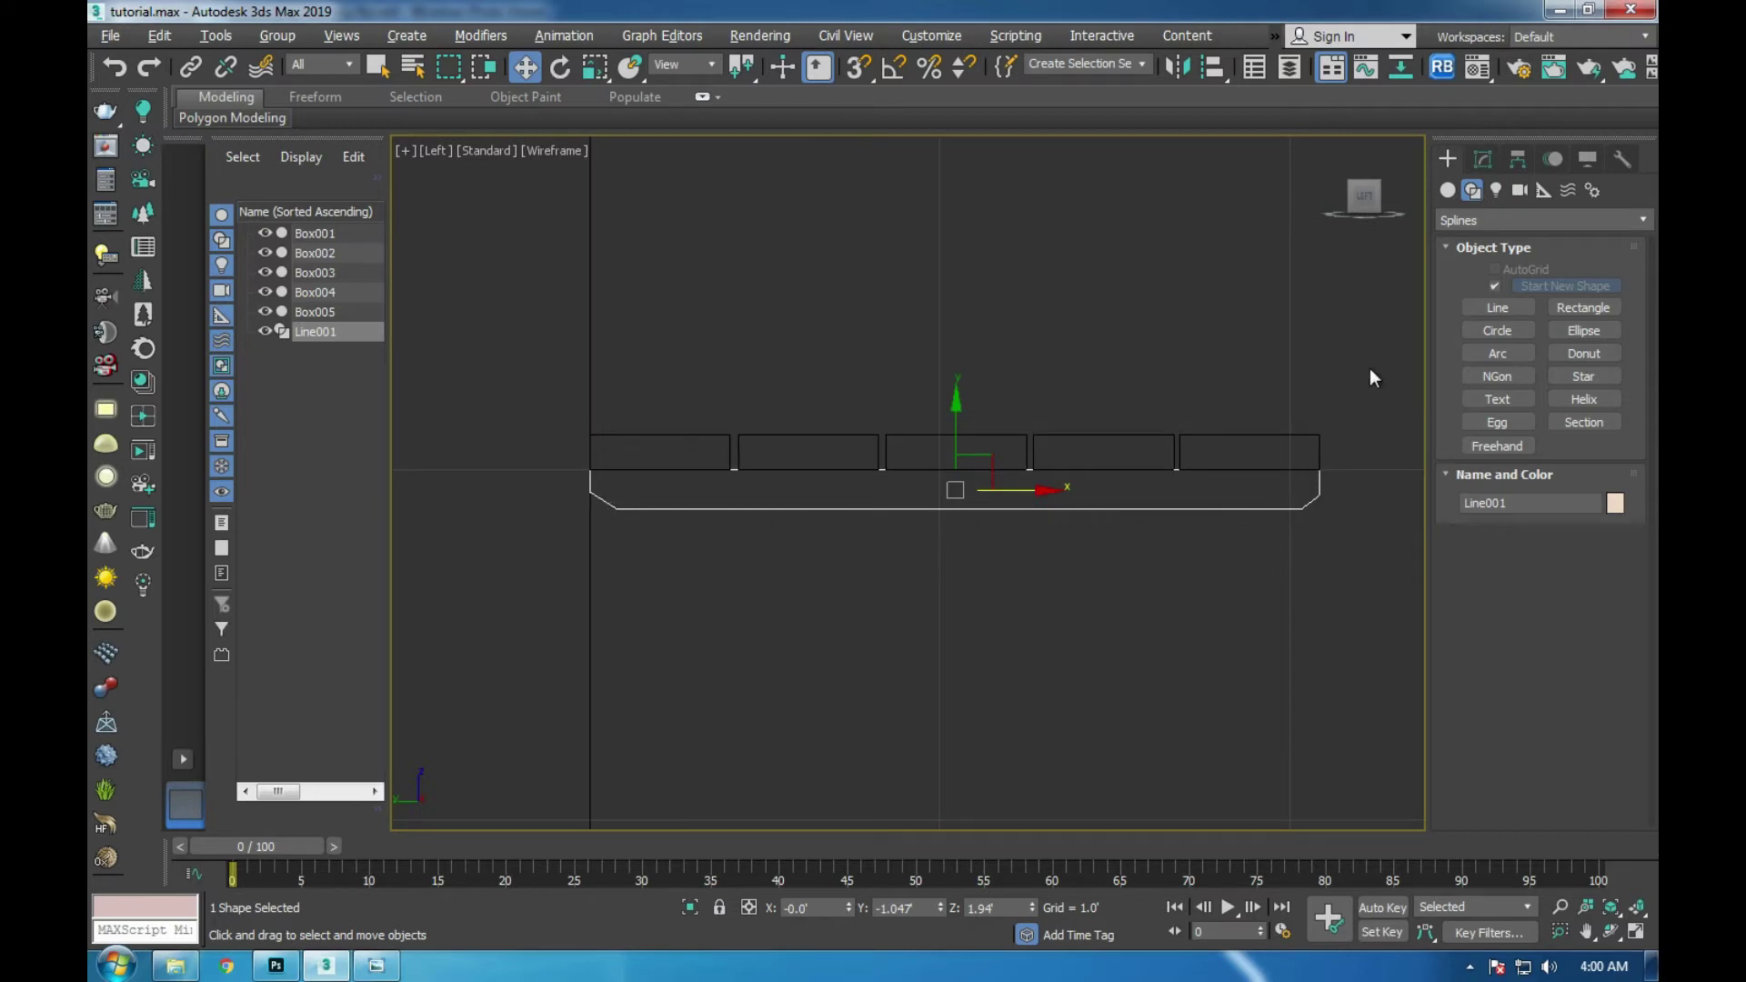
left_click(1481, 162)
- Nudge the outline's right-end vertex slightly left and set the object colour to black
left_click(1446, 252)
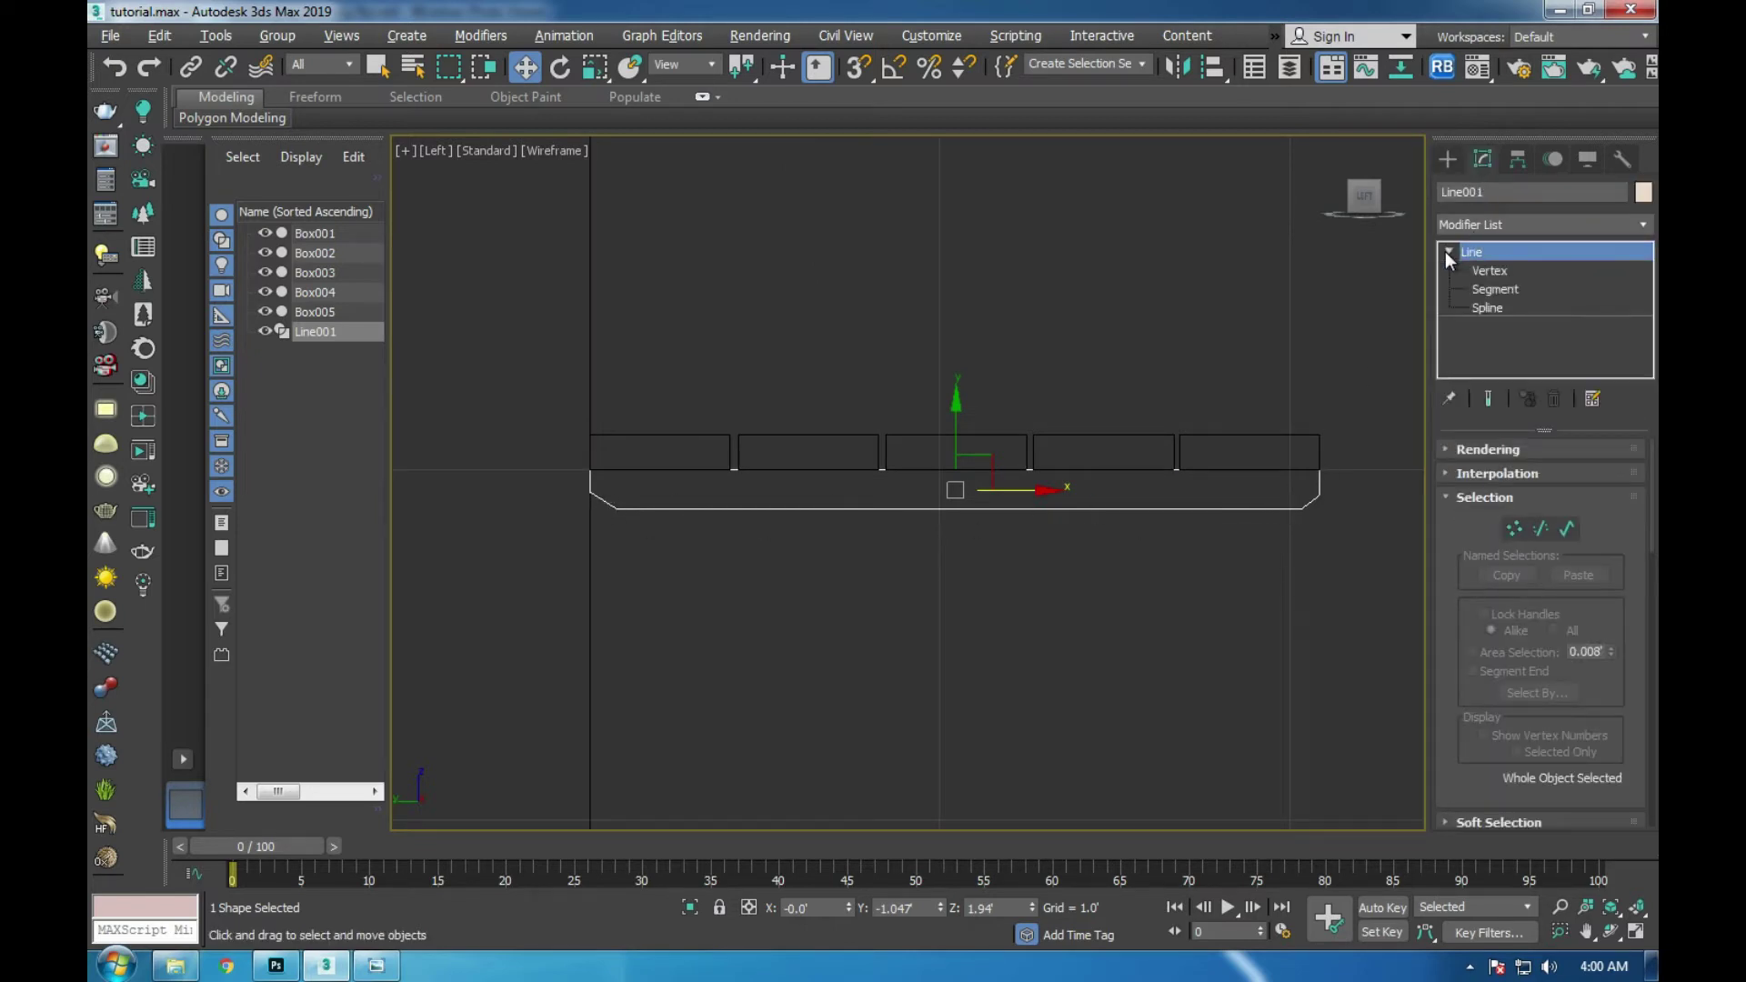
left_click(1306, 517)
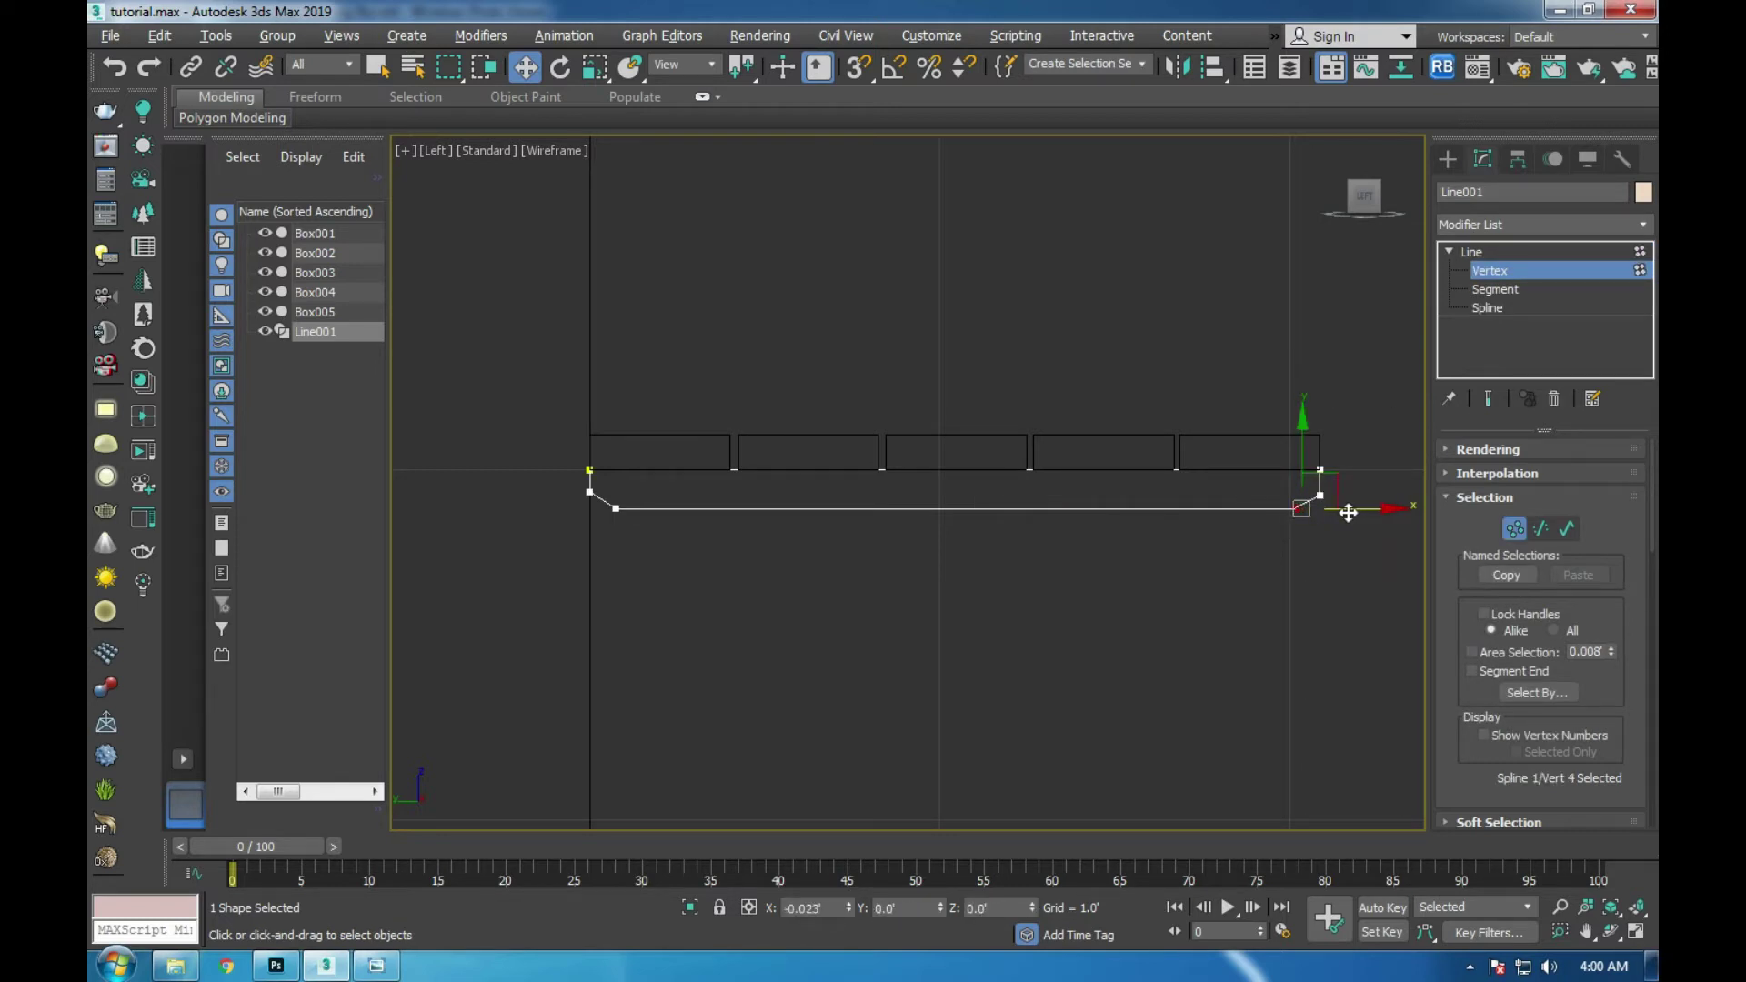
left_click_drag(1348, 512, 1348, 512)
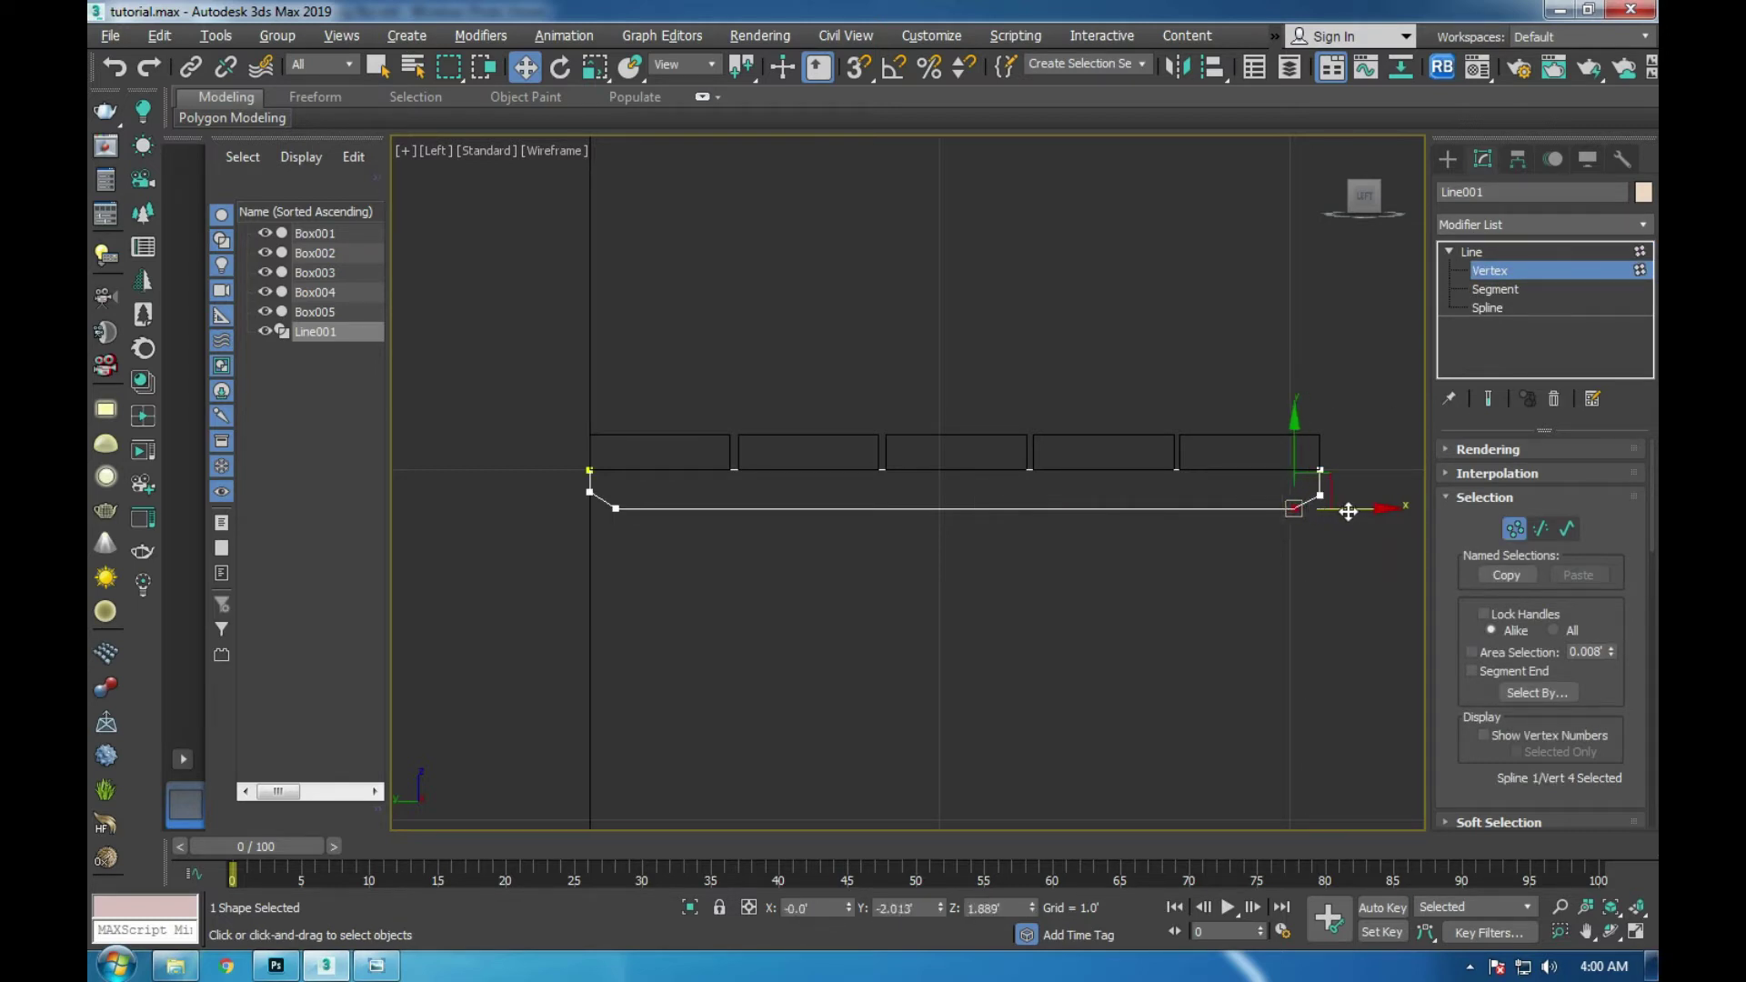
left_click(1469, 251)
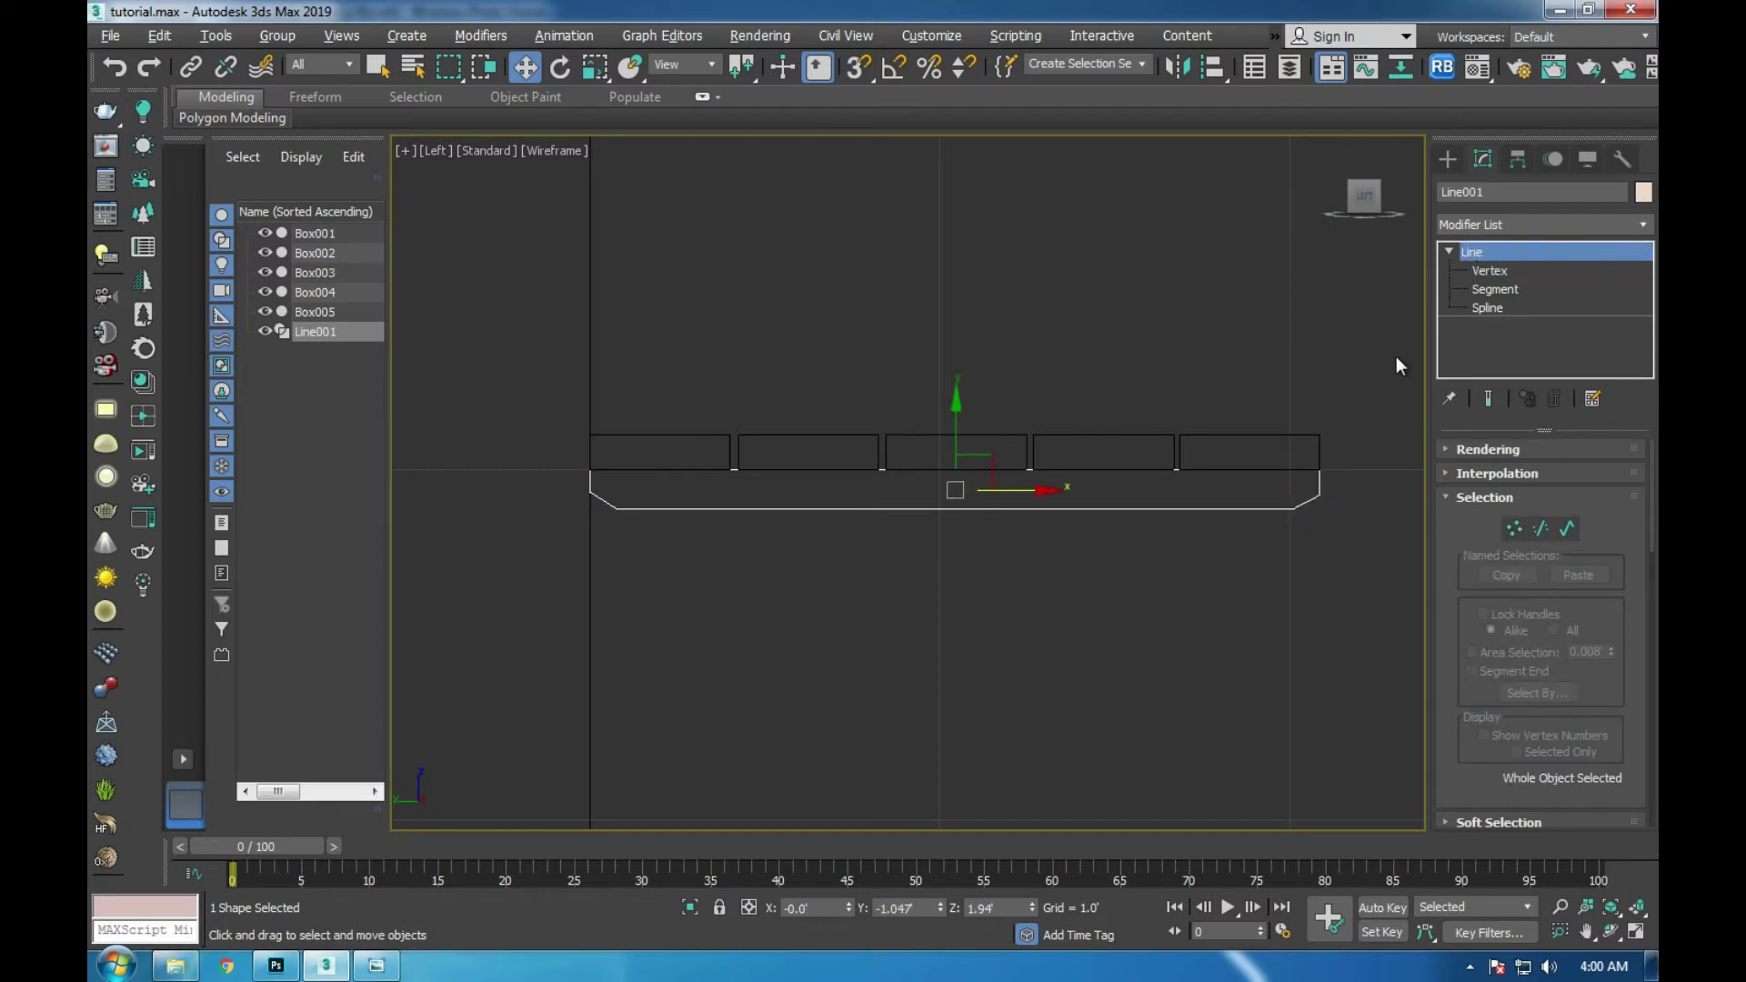
left_click(1642, 192)
left_click(1060, 526)
left_click(990, 597)
- Add an Extrude modifier to the outline with Amount 0.1'
key("alt+w")
key("alt+w")
scroll(943, 539, "up", 5)
scroll(943, 538, "up", 3)
left_click(1525, 221)
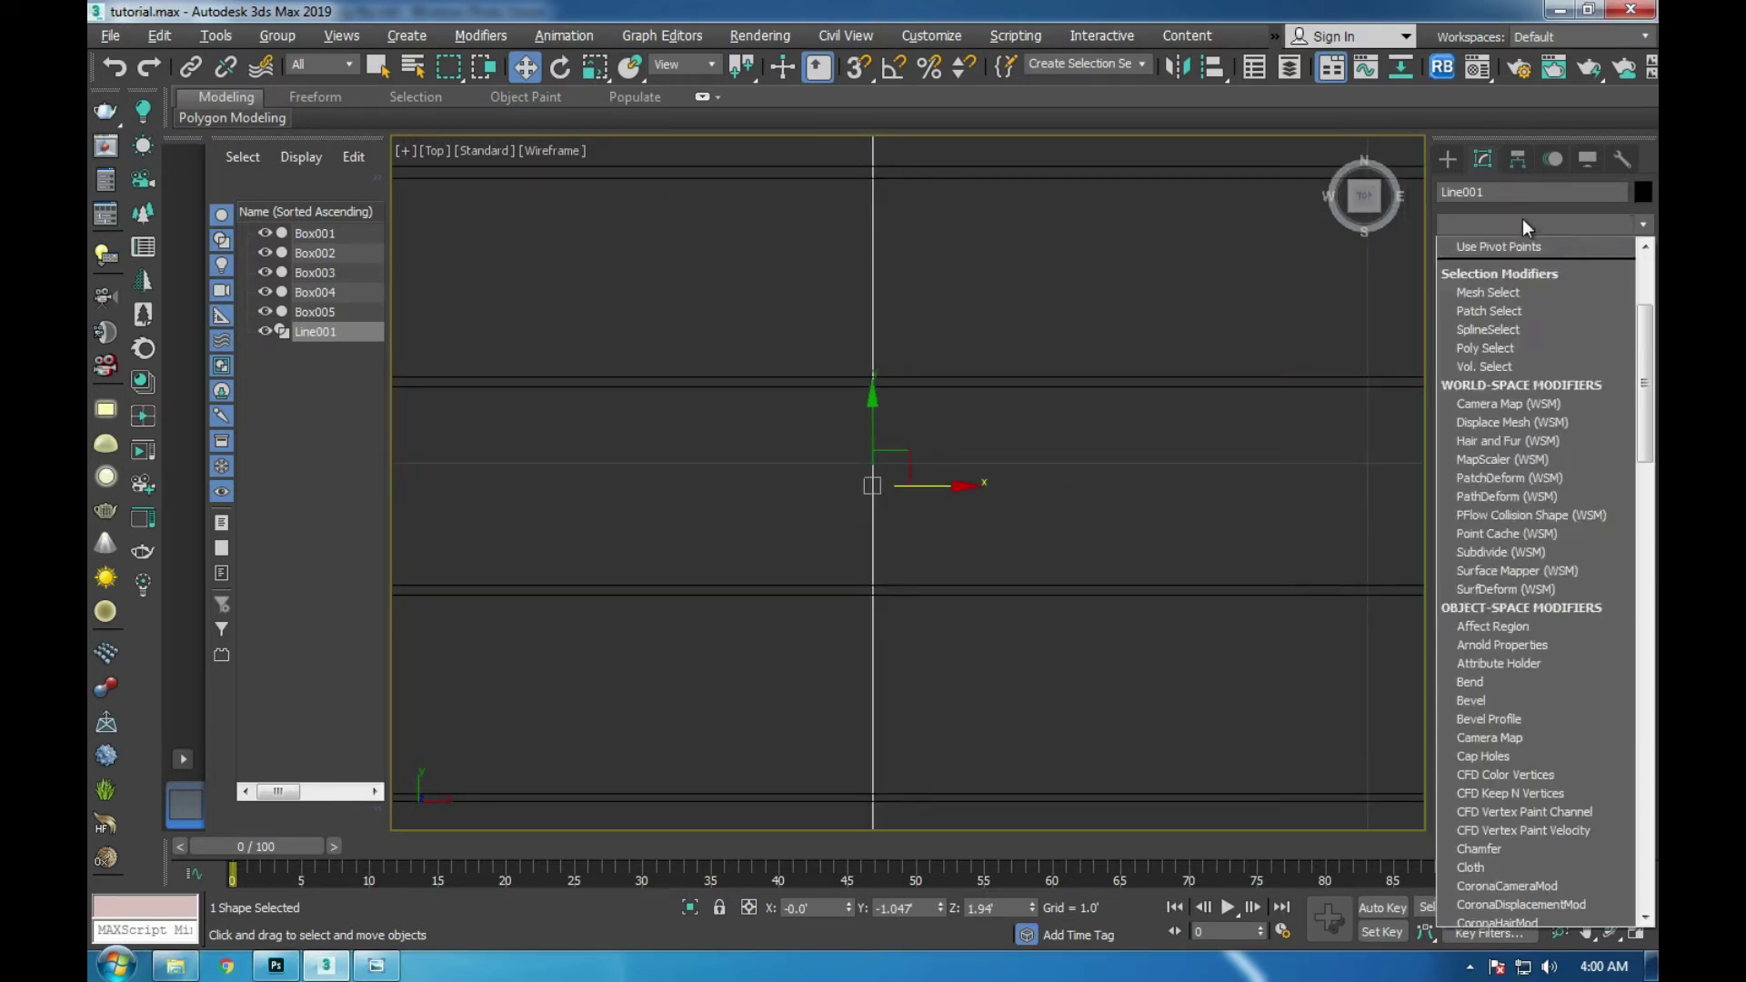
left_click(1490, 342)
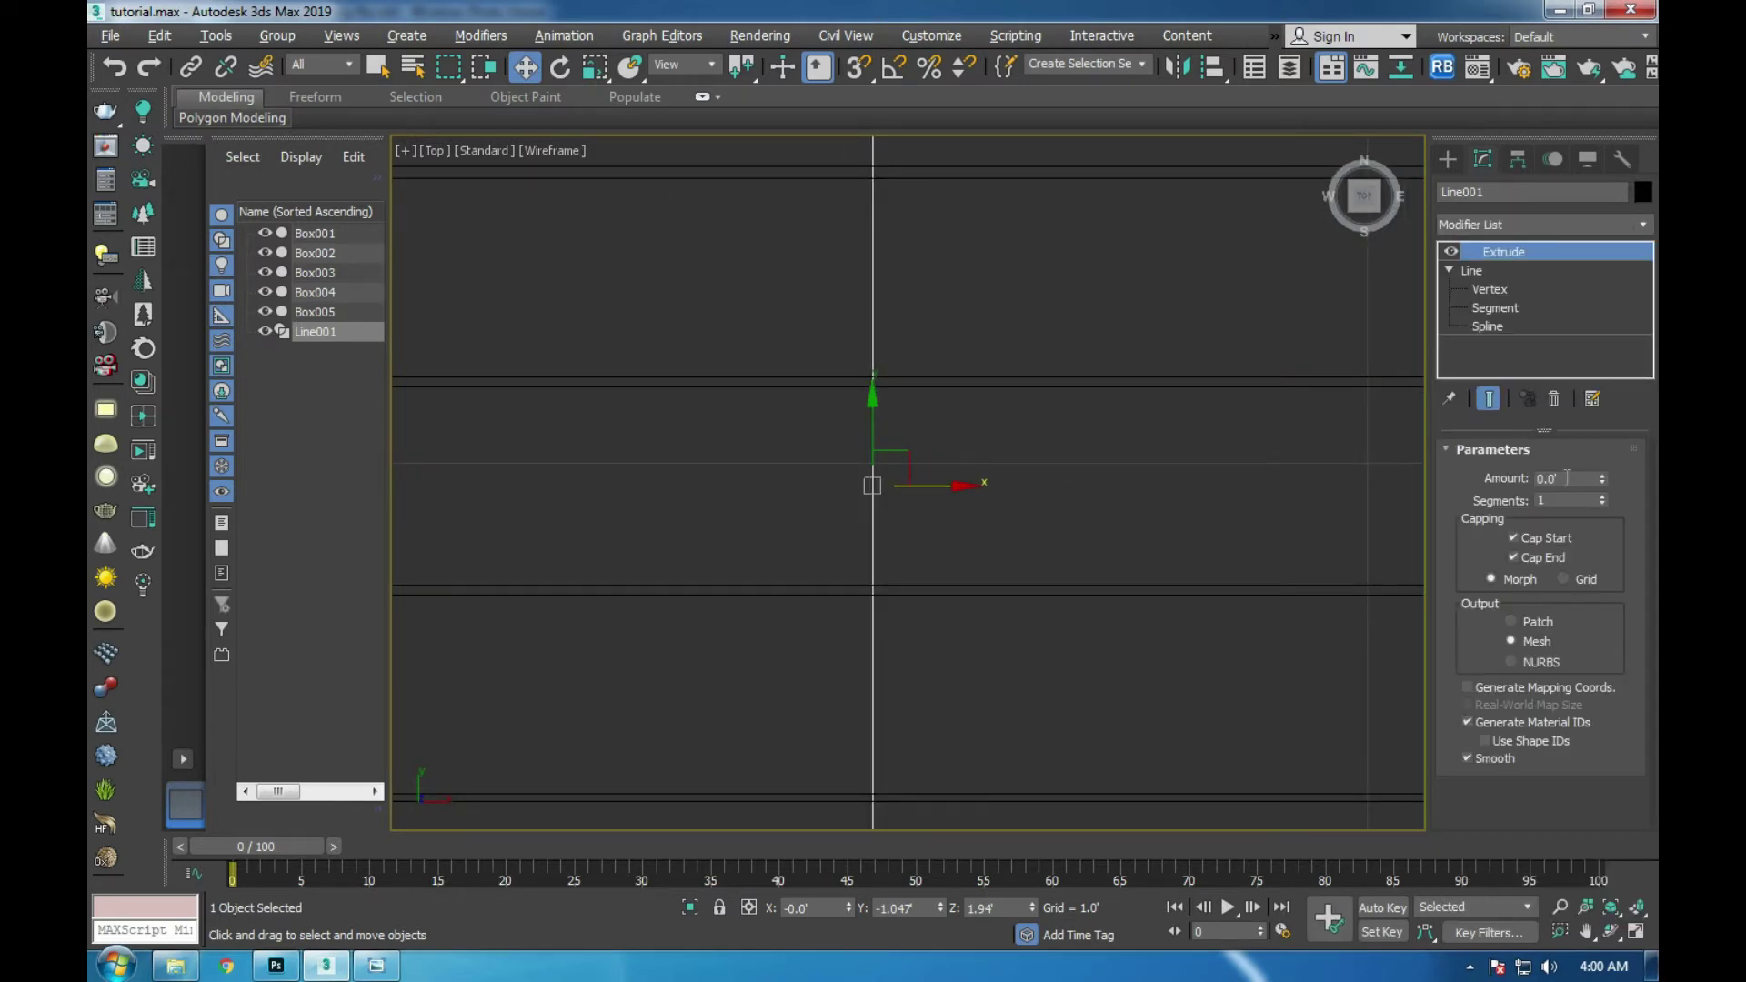
left_click(1604, 476)
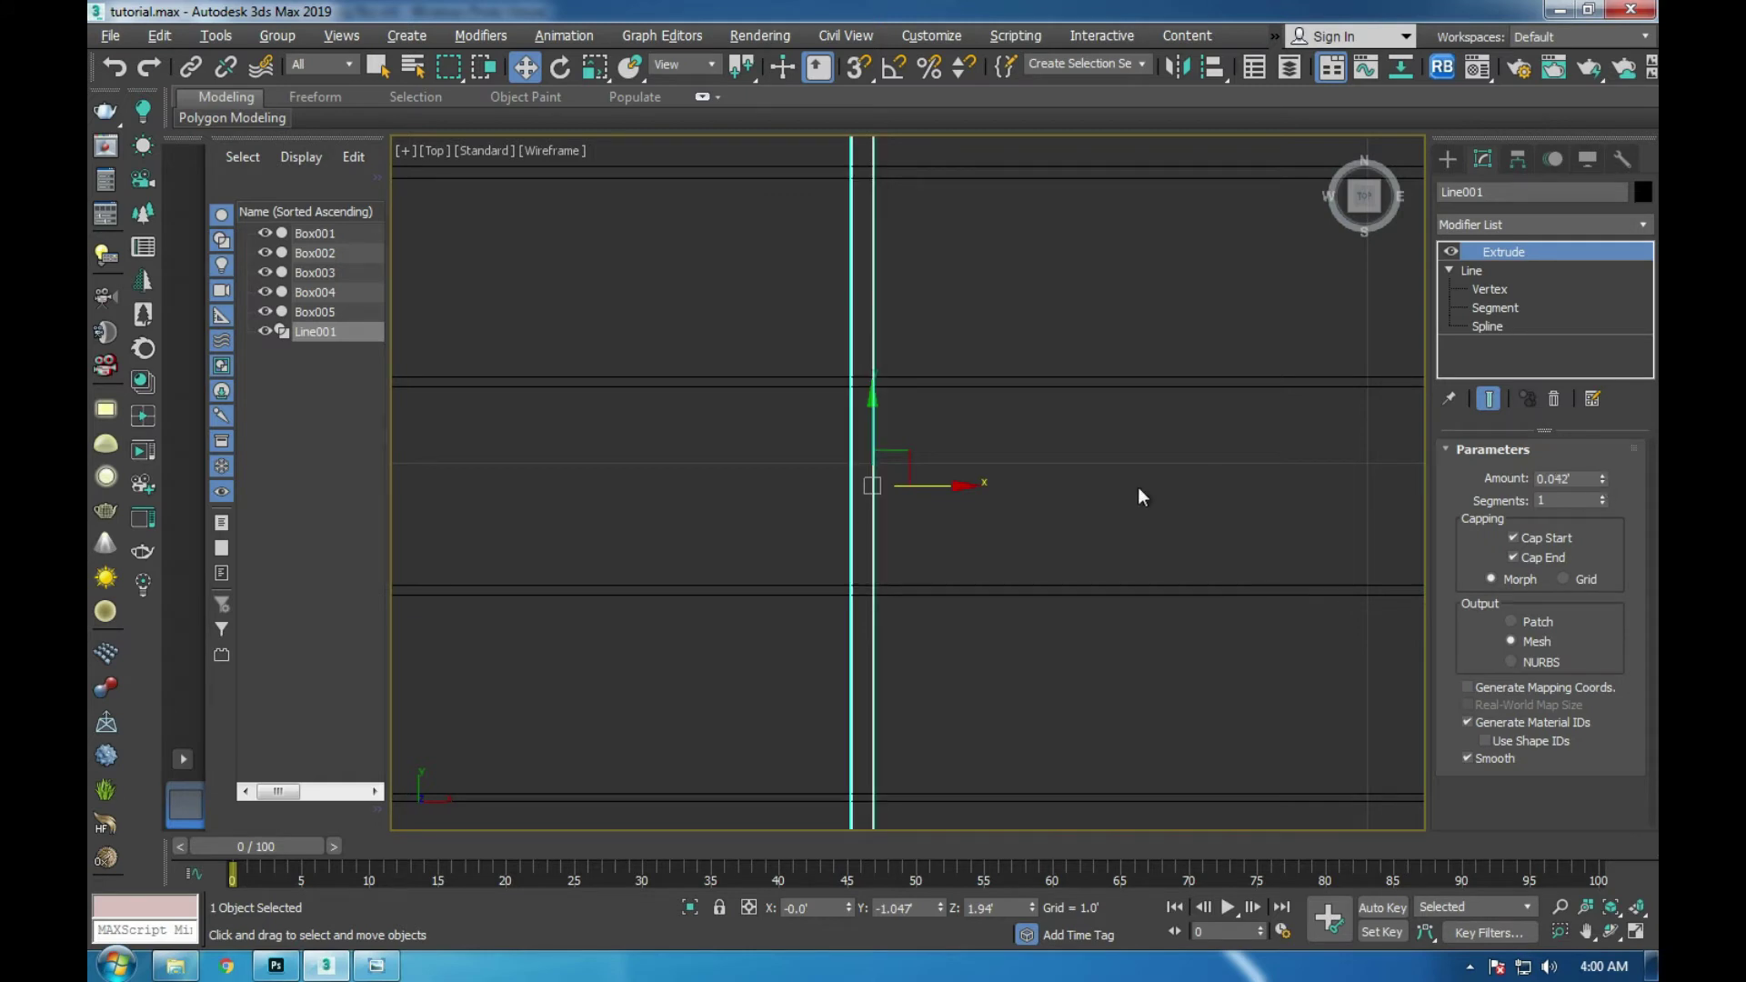
double_click(1574, 473)
type("0.1")
key("Return")
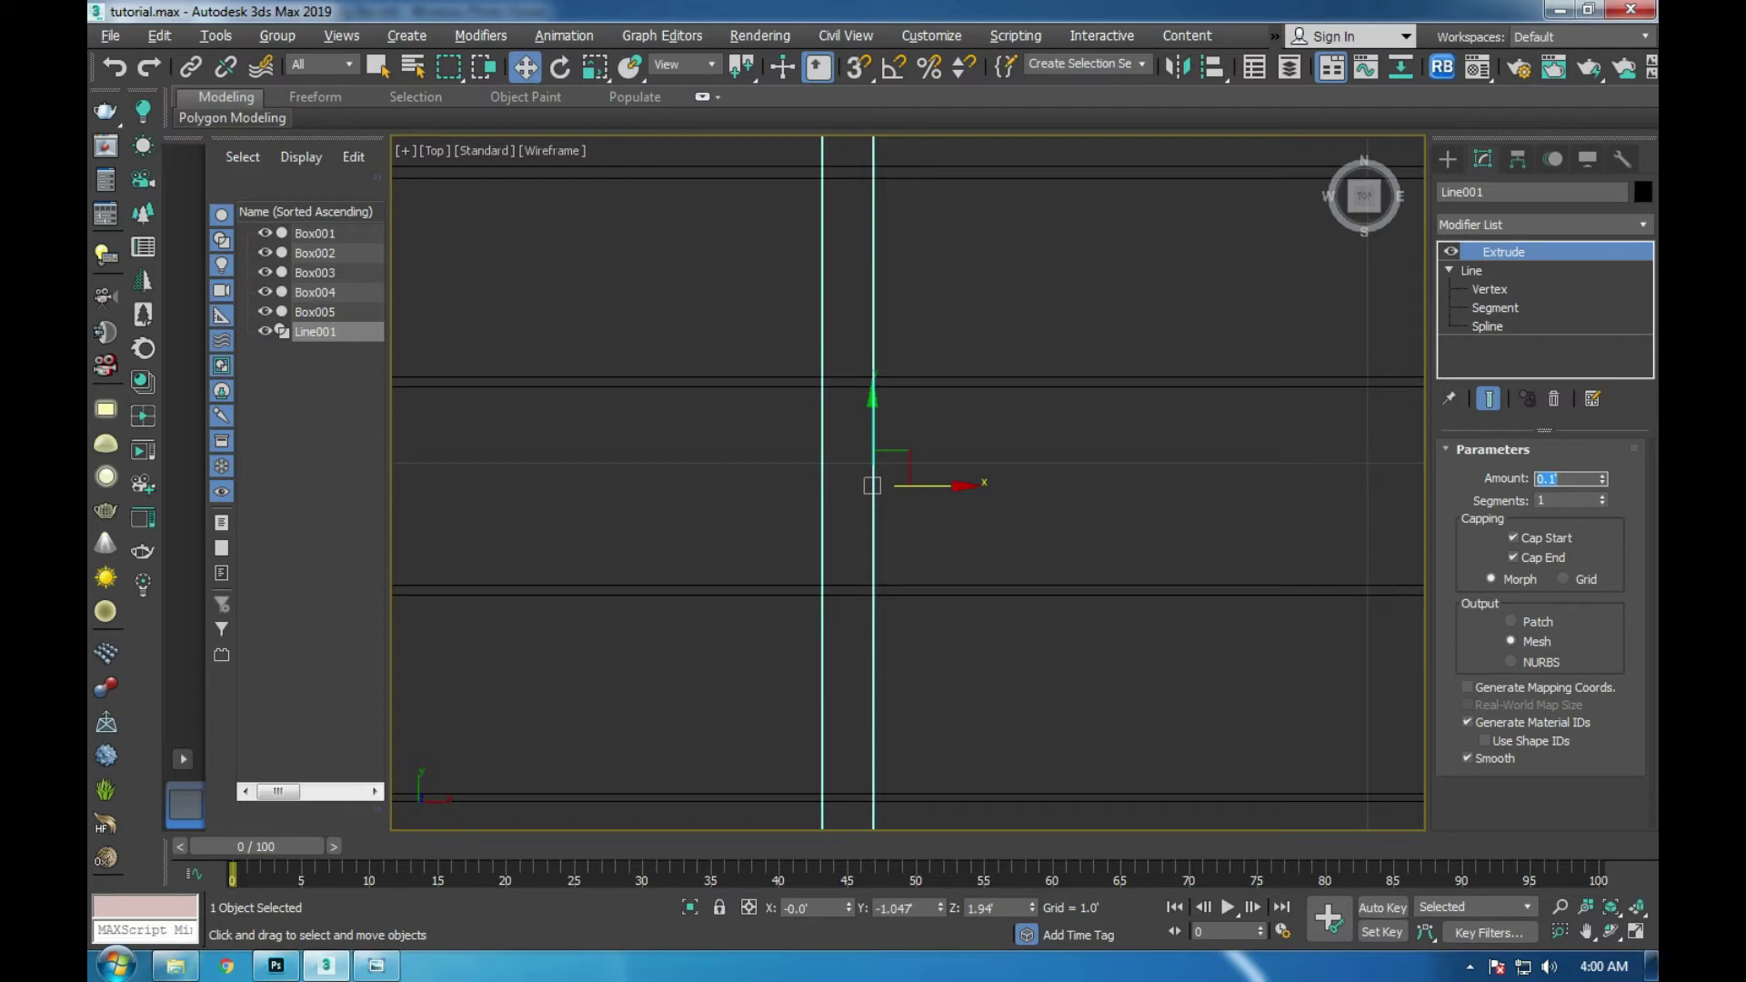
- Move the support along X to sit under the end of the plank top
scroll(1317, 562, "down", 3)
scroll(1057, 582, "down", 1)
scroll(1219, 546, "up", 1)
left_click_drag(1212, 529, 814, 530)
scroll(695, 546, "up", 3)
scroll(897, 514, "up", 3)
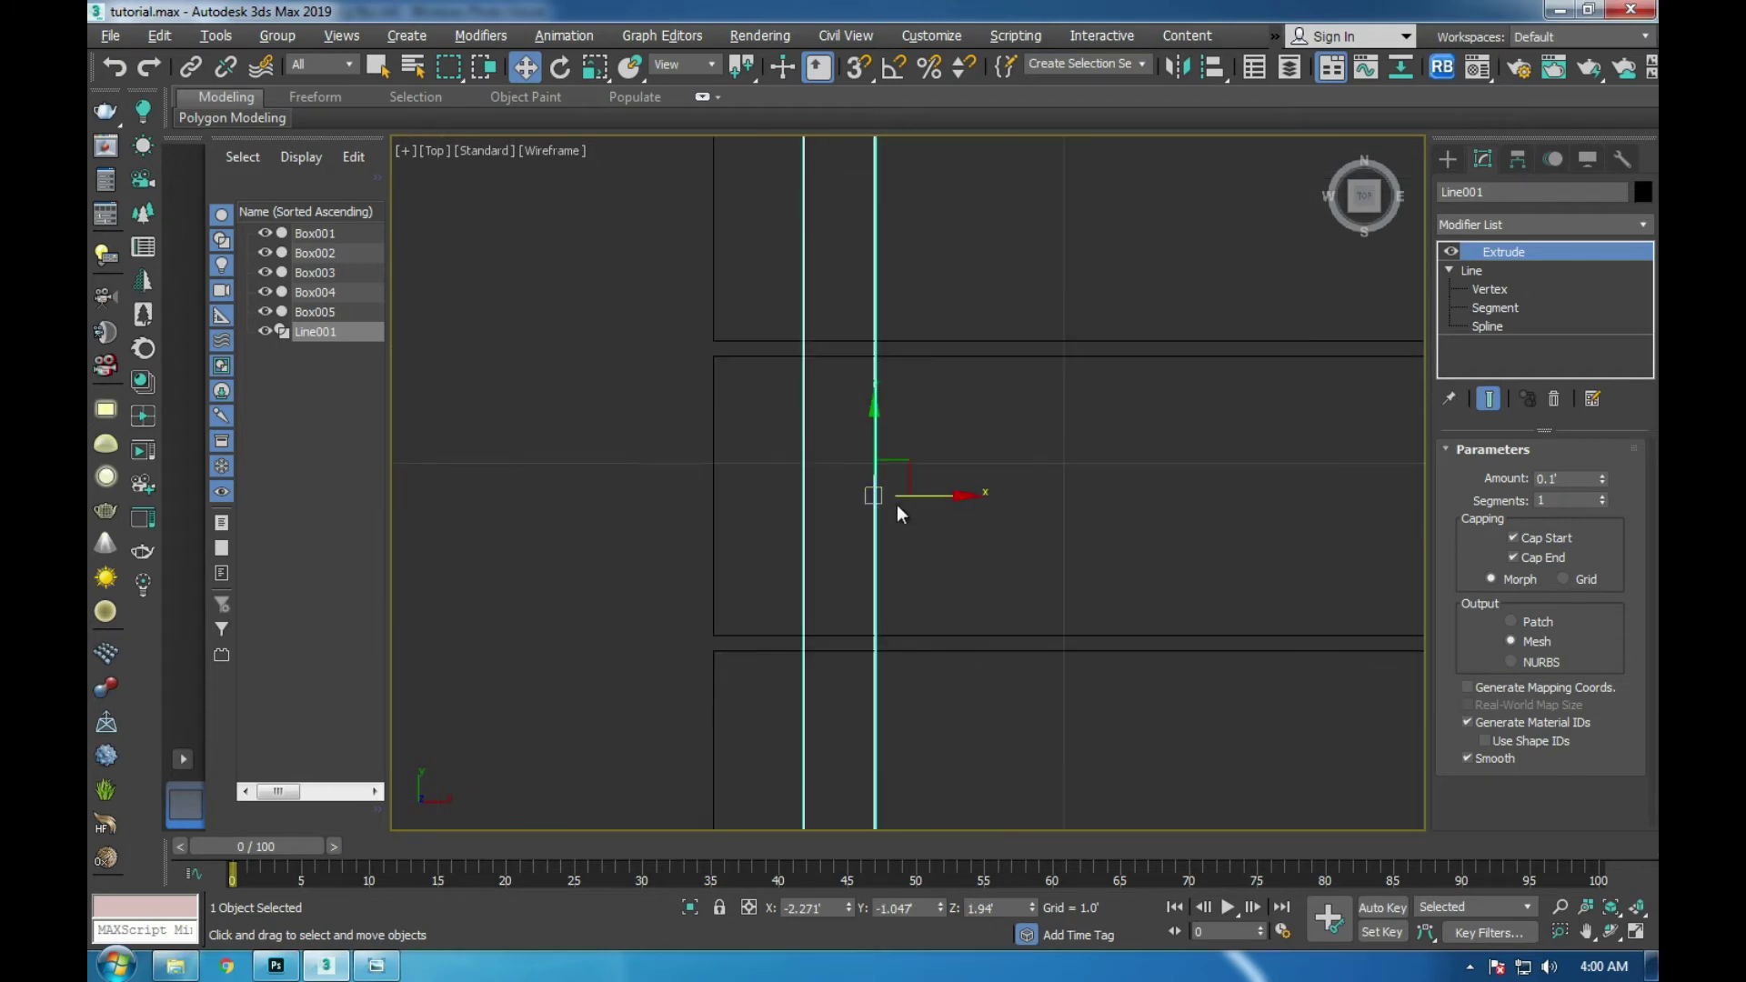
left_click_drag(915, 499, 922, 498)
- Check the support from the side in Perspective, then open the Material Editor
key("alt+w")
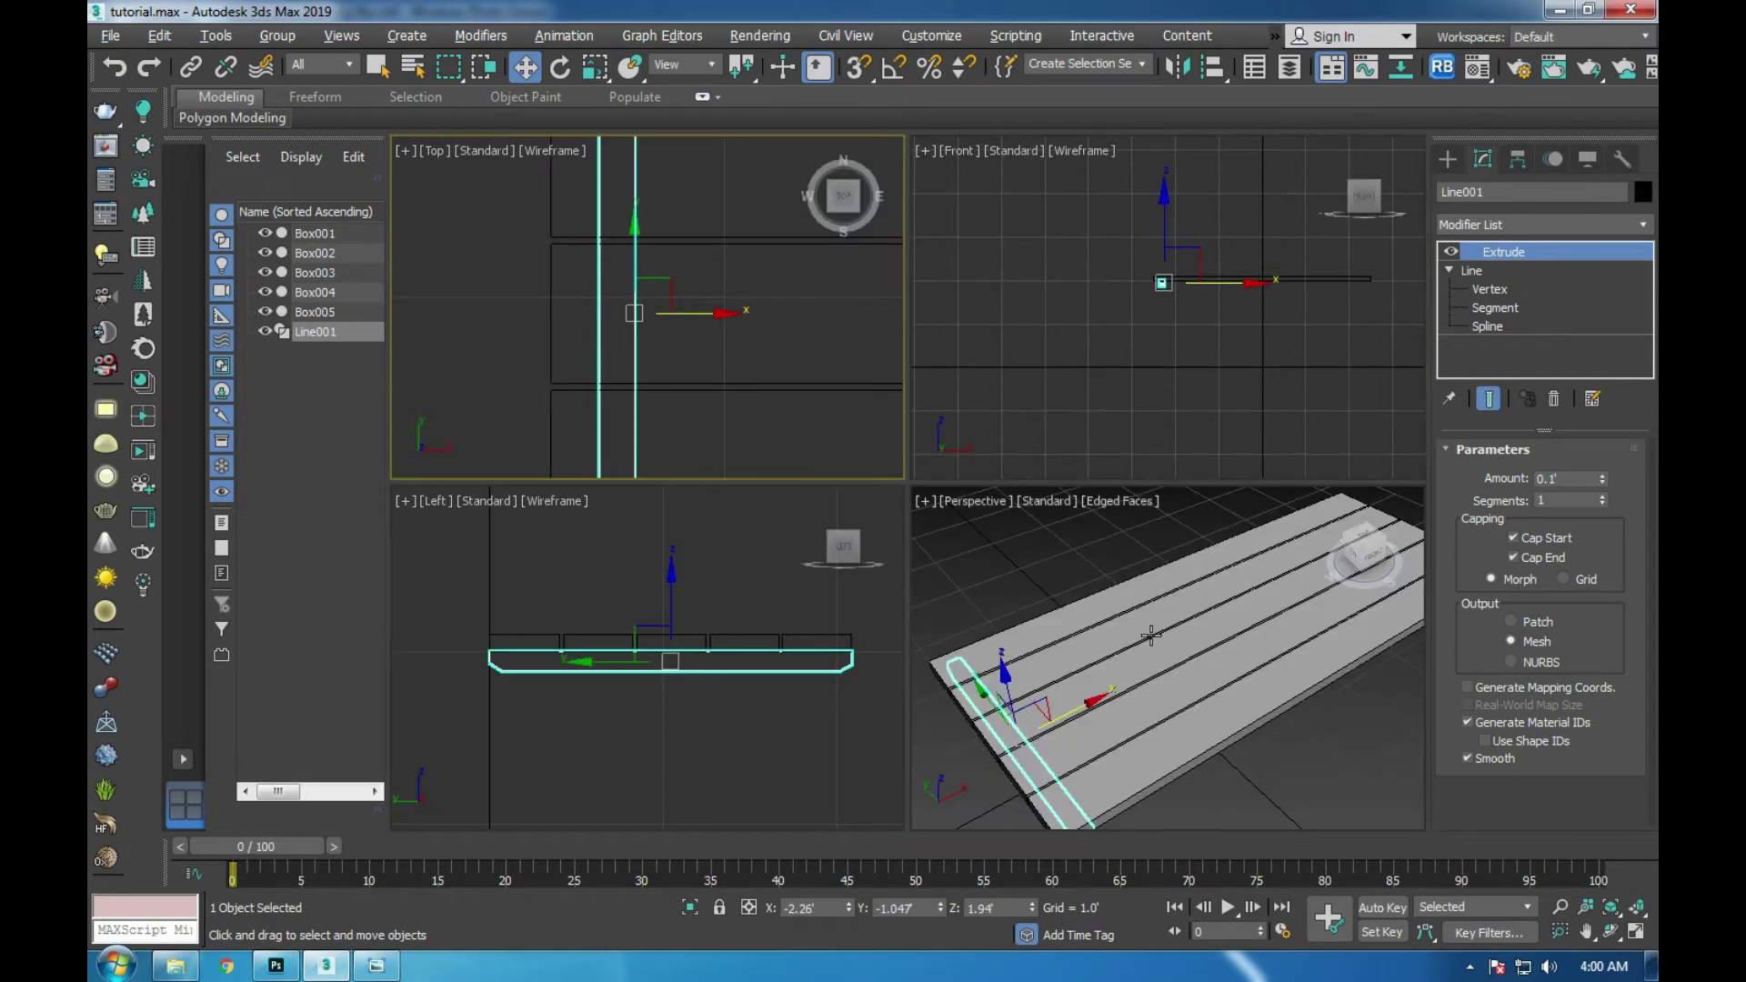
right_click(967, 560)
key("alt+w")
middle_click_drag(909, 546, 968, 559, "alt")
scroll(946, 546, "up", 4)
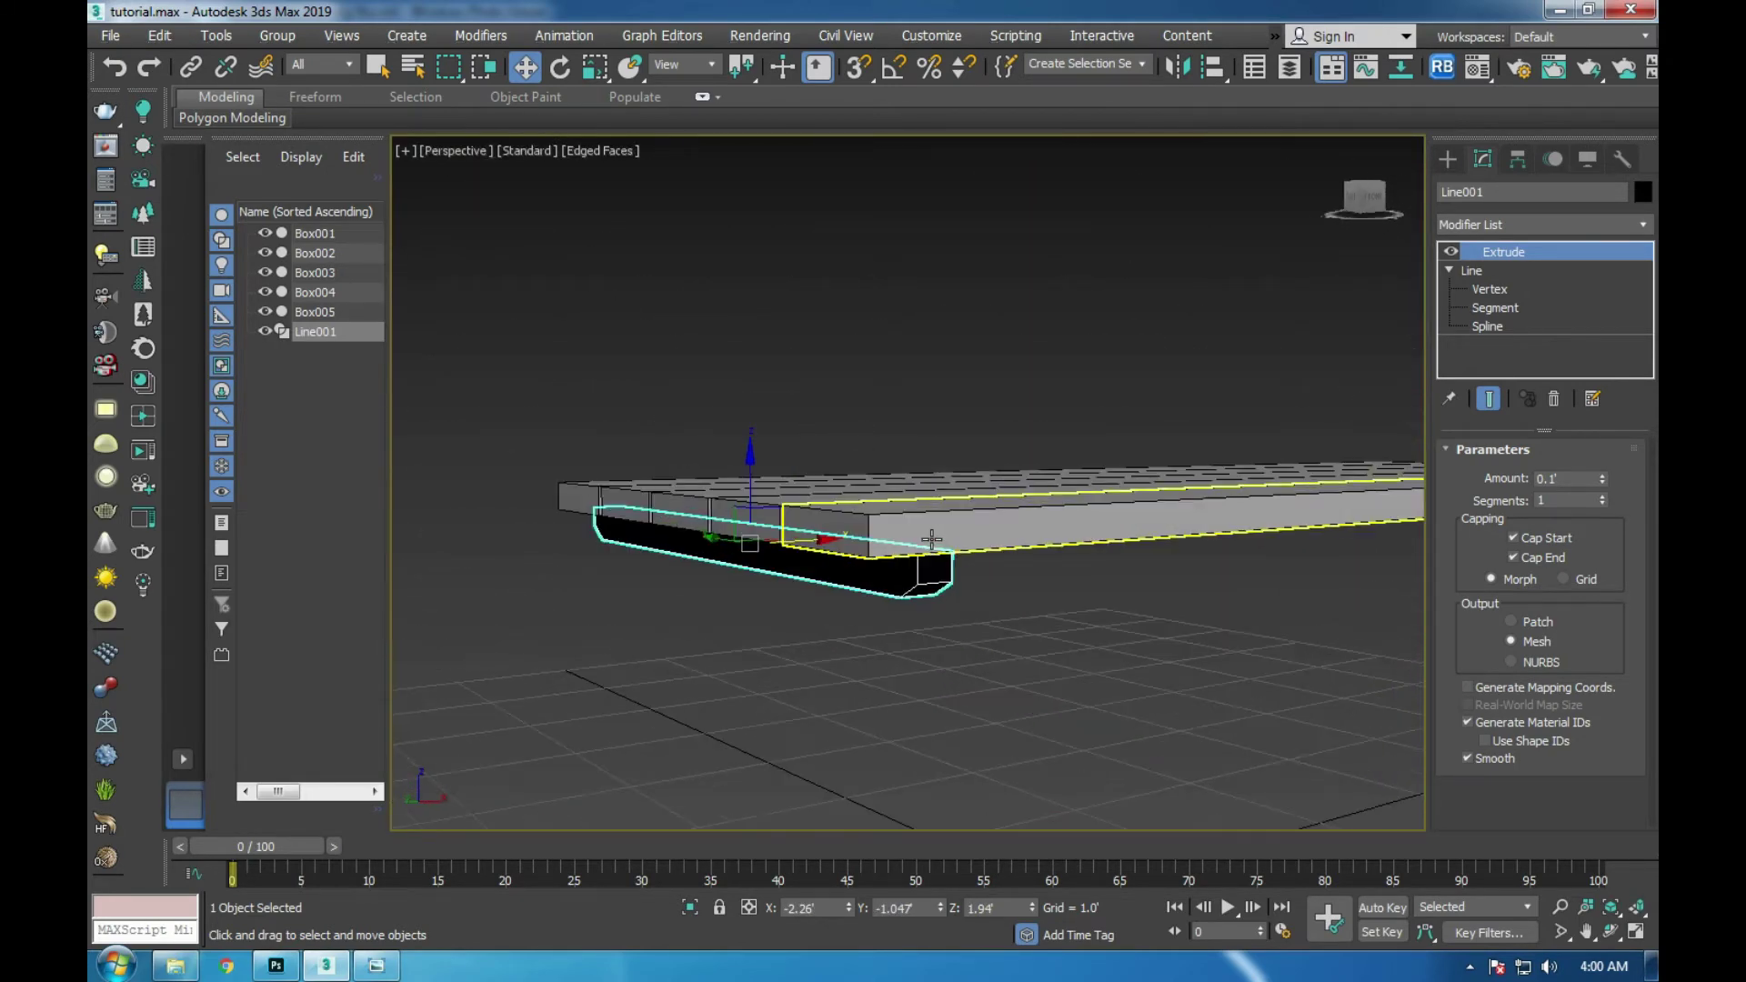
key("m")
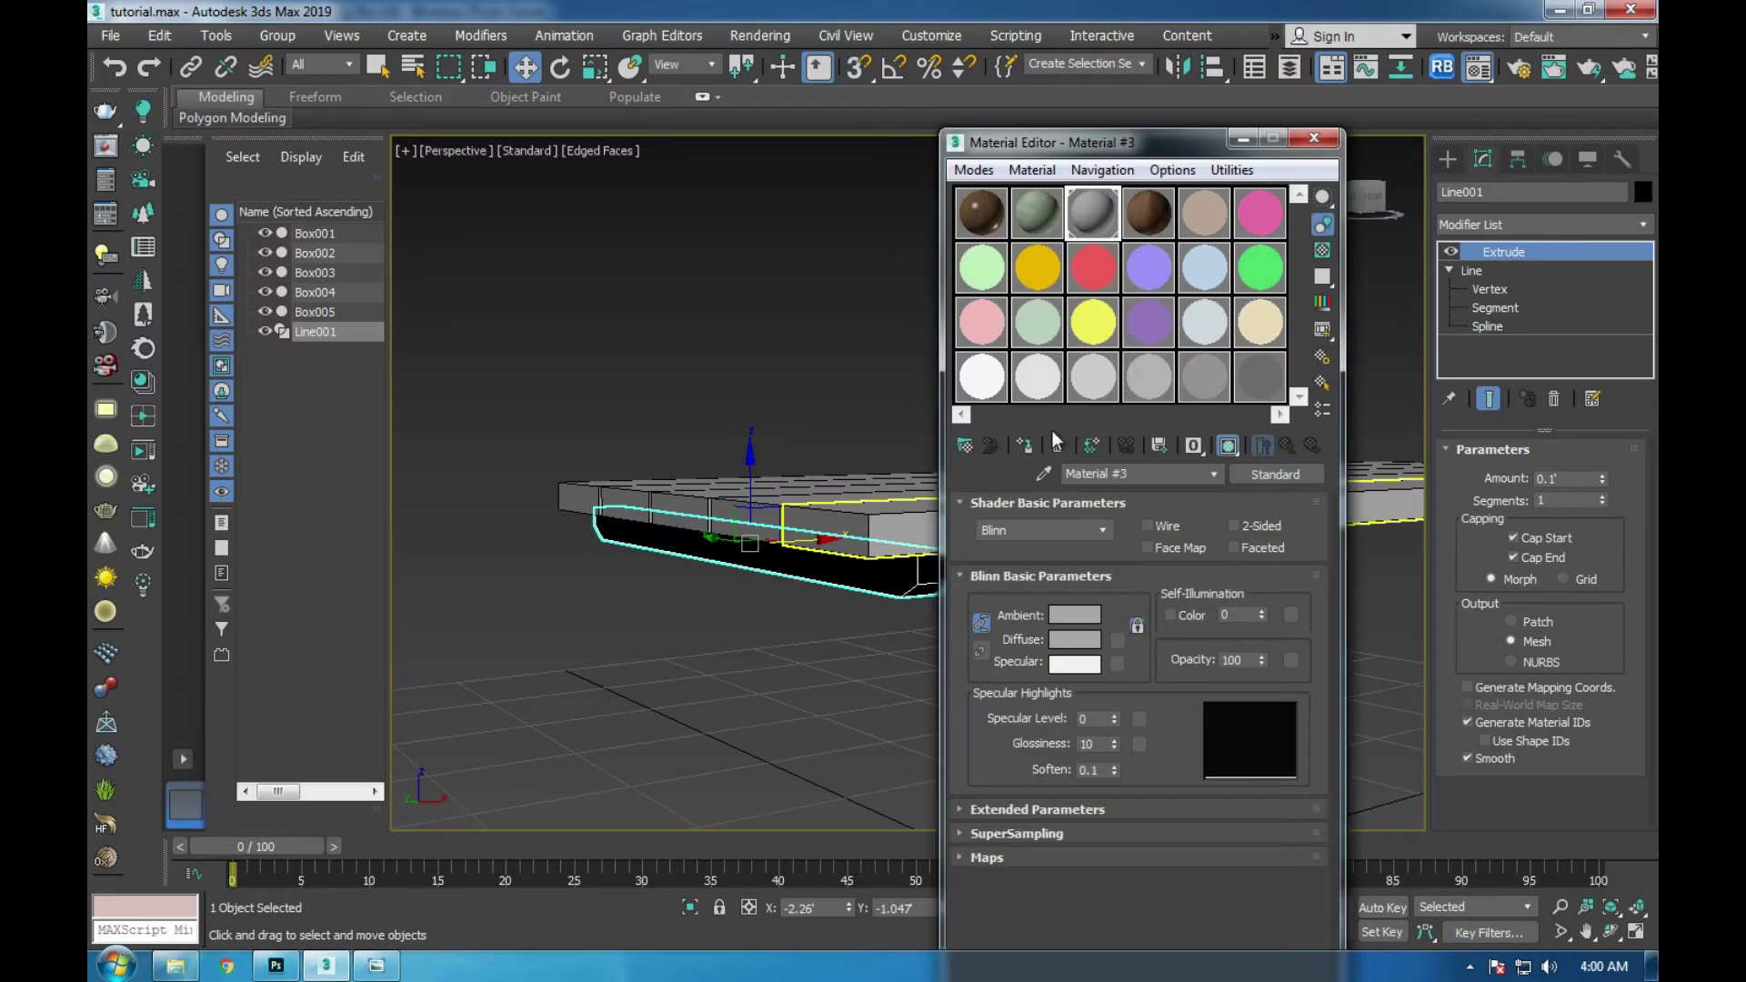
- Close the Material Editor and make the Top viewport active
left_click(1313, 138)
key("alt+w")
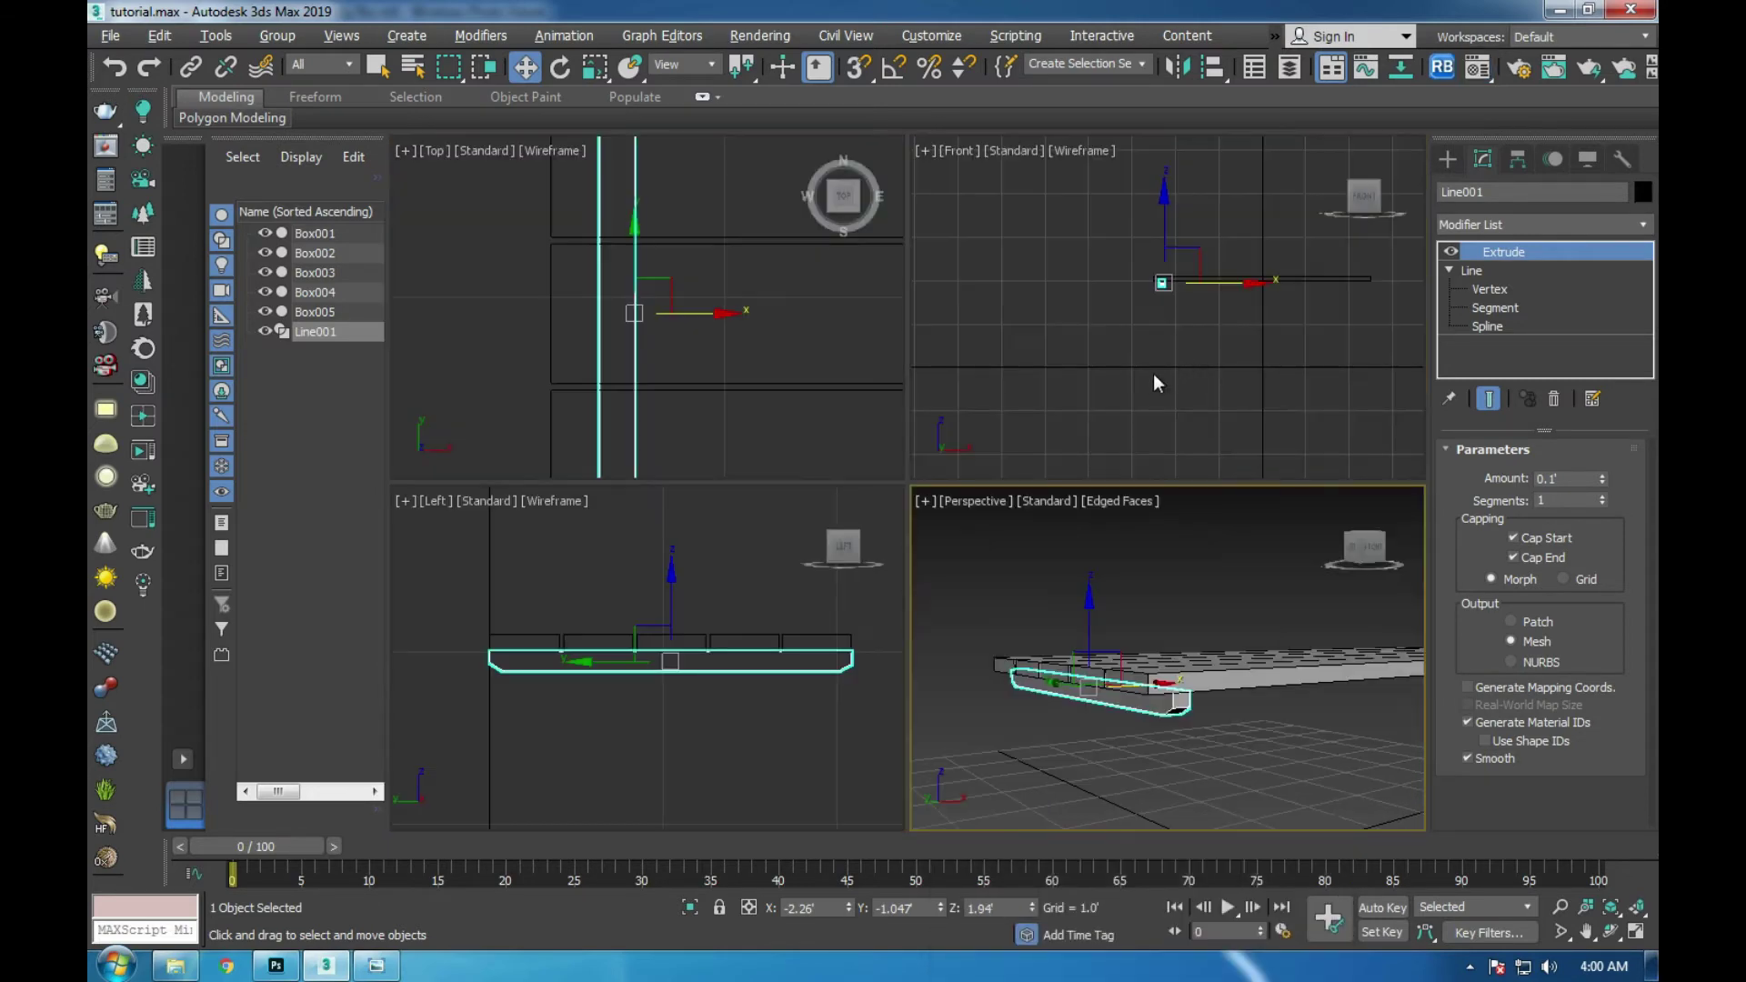
right_click(1154, 382)
key("alt+w")
key("alt+w")
right_click(595, 367)
key("alt+w")
scroll(664, 450, "down", 3)
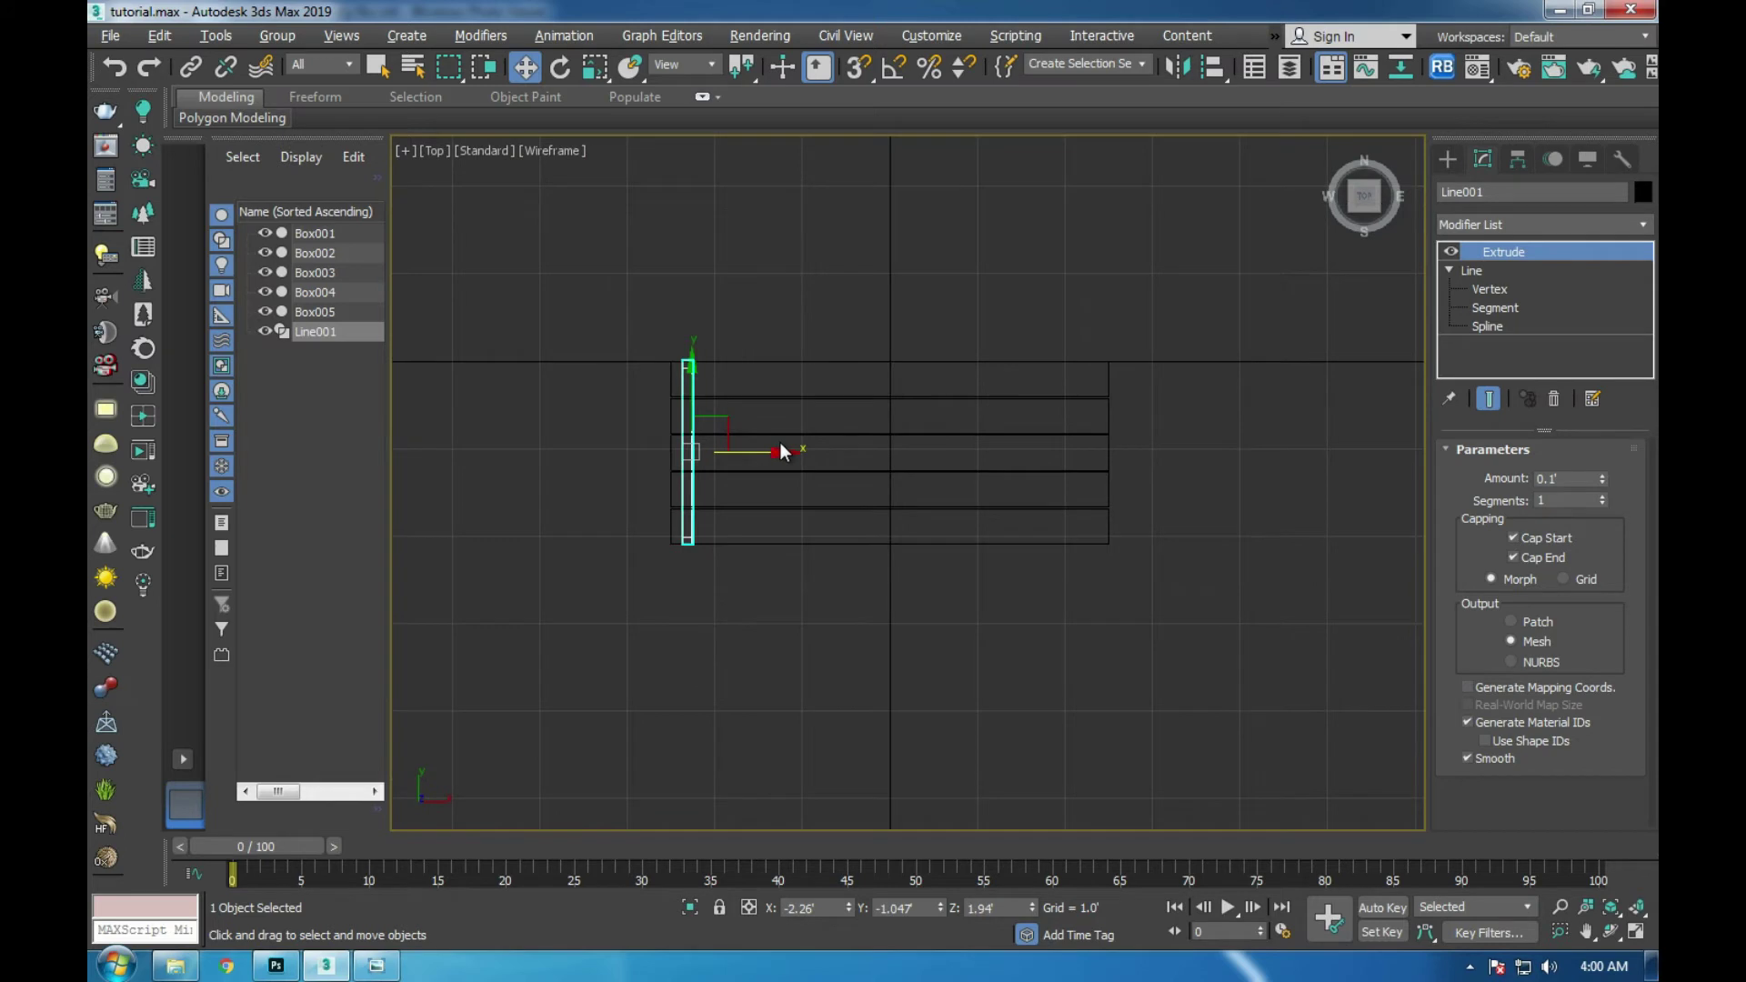
- Clone the support as a copy at the top's other end and nudge it into place
left_click_drag(781, 452, 1165, 419)
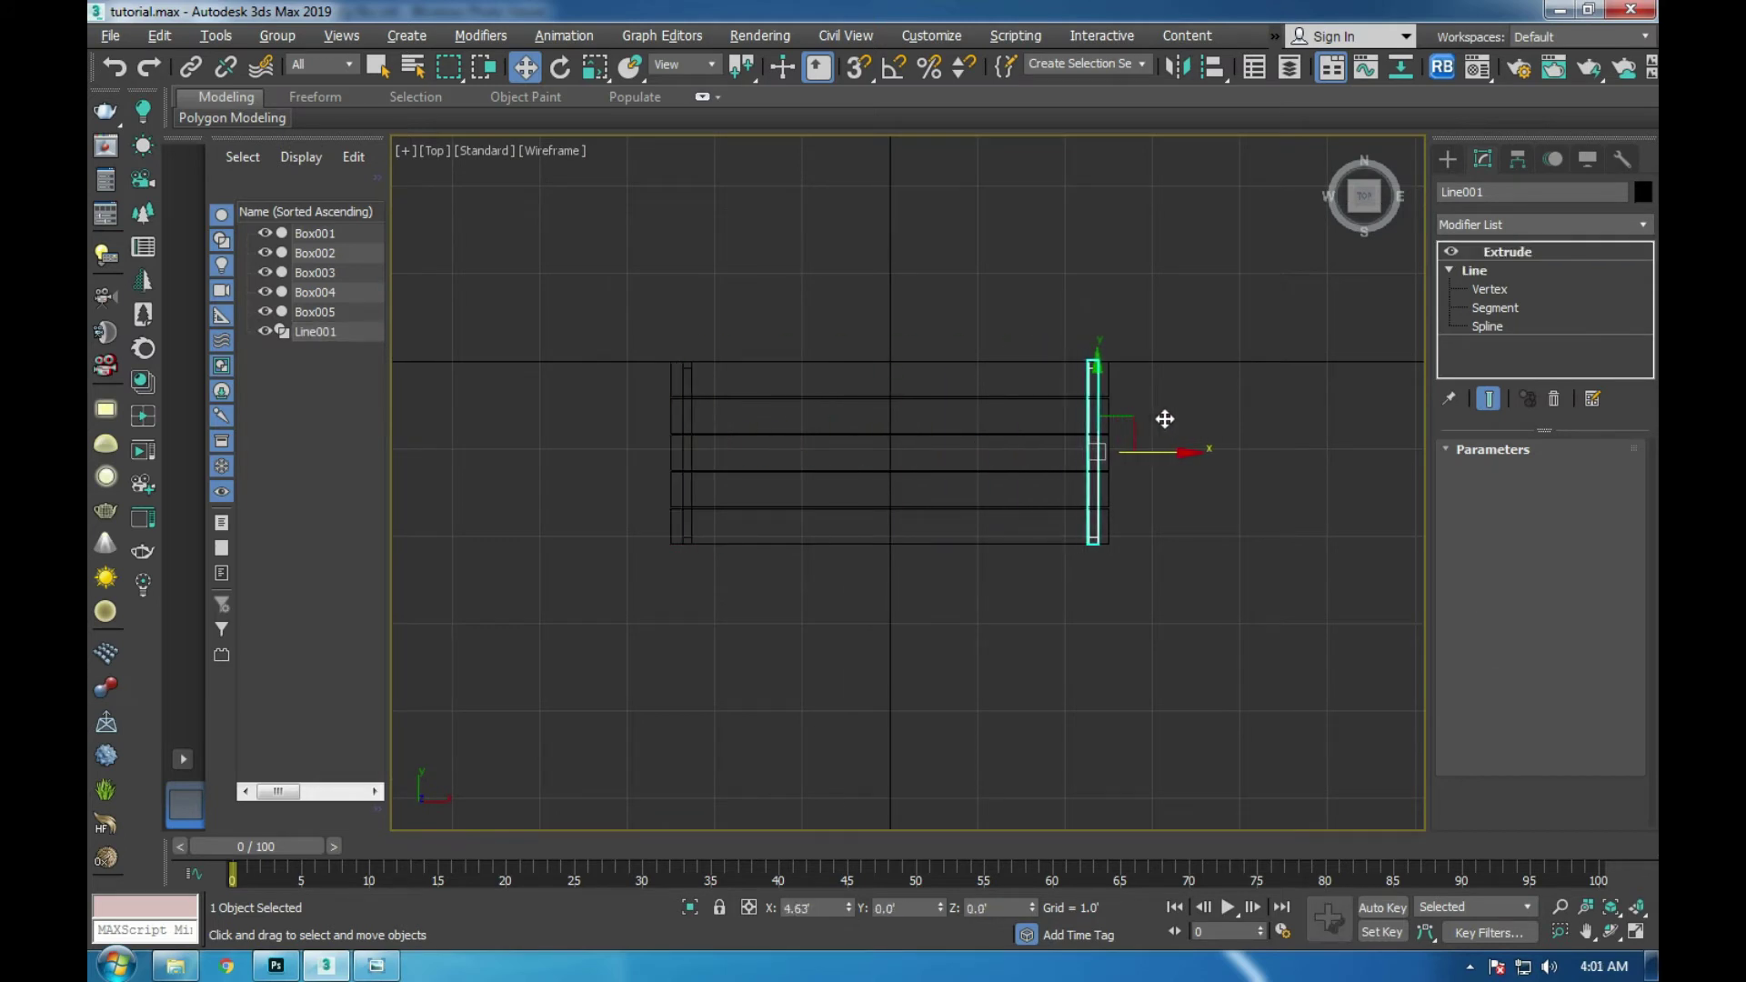
left_click(901, 570)
scroll(1127, 448, "up", 4)
scroll(1080, 473, "up", 3)
left_click(1040, 478)
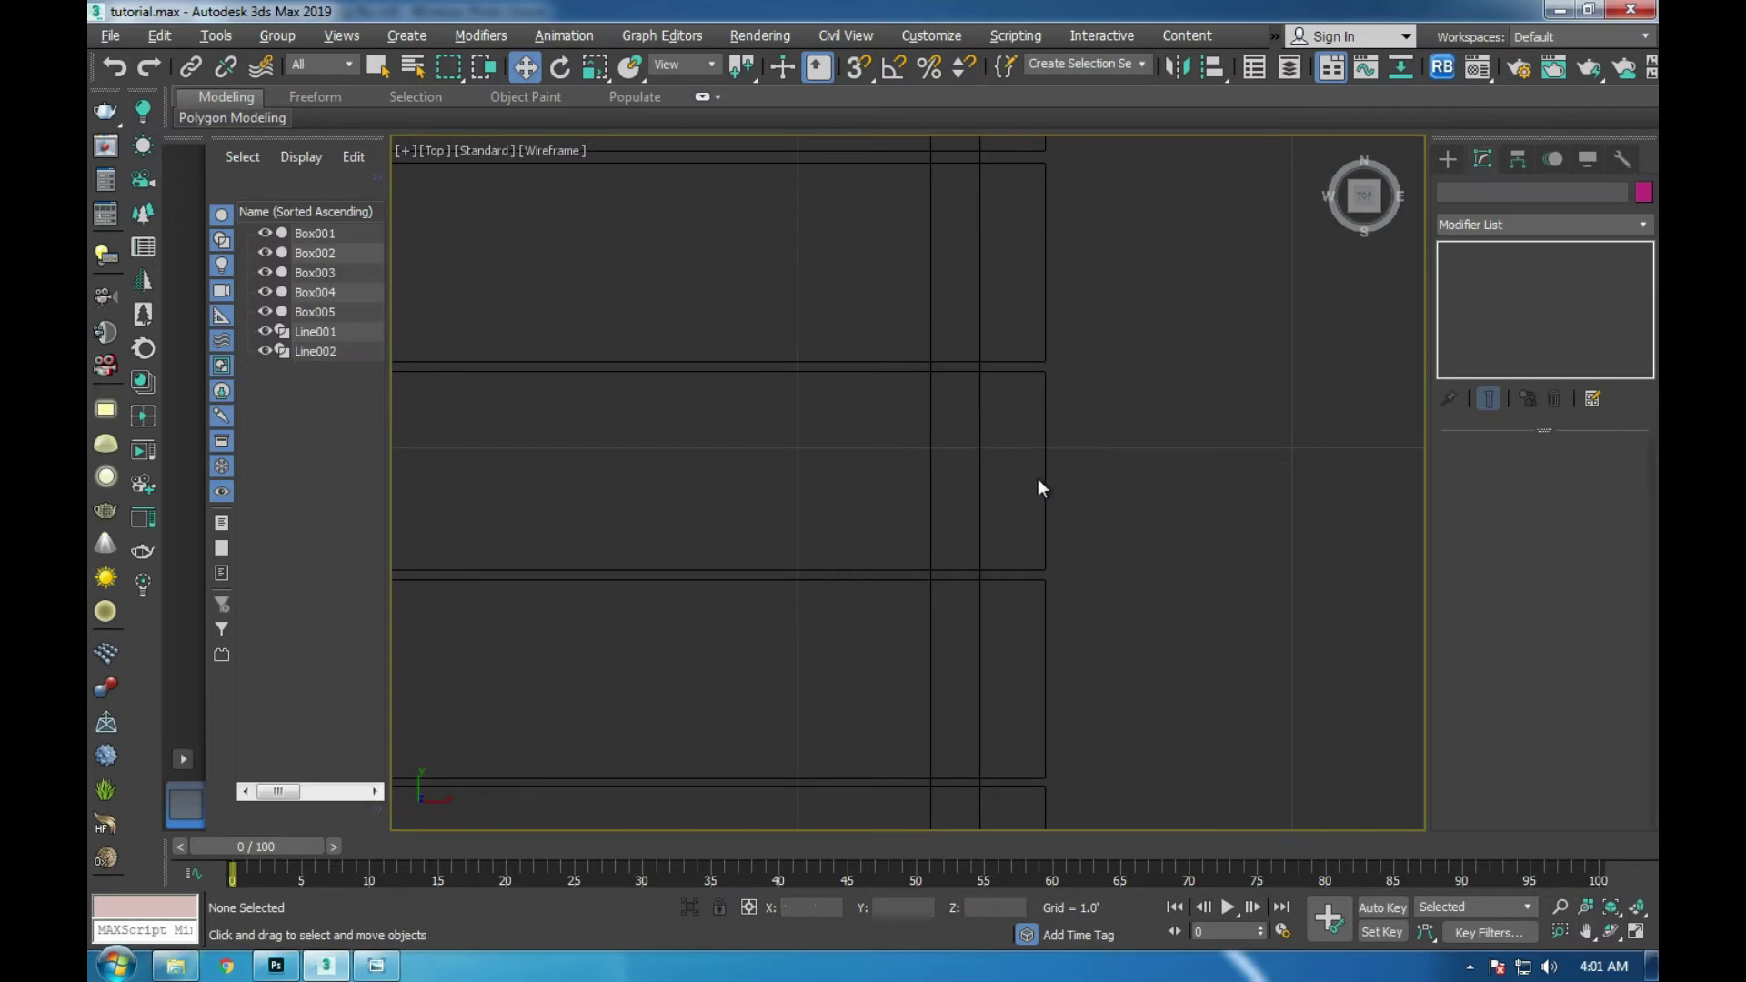
left_click(978, 476)
left_click_drag(1022, 465, 1027, 464)
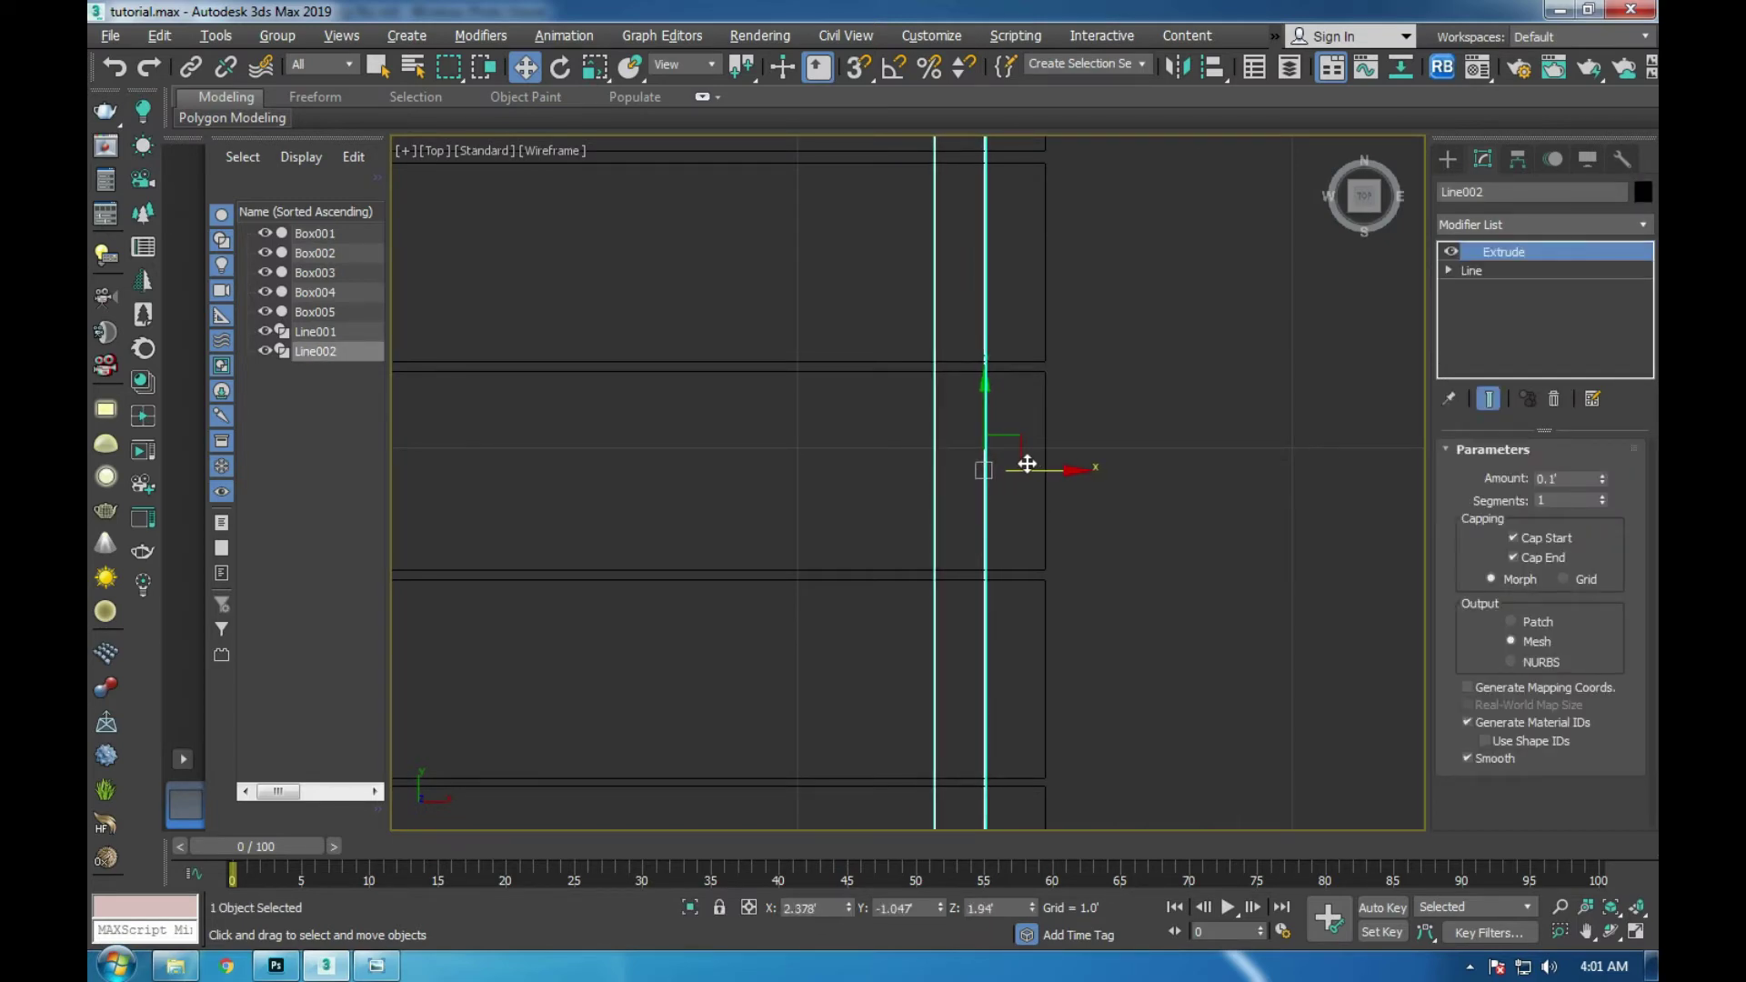
- Orbit the Perspective view over the whole table and bring up the reference image
key("alt+w")
middle_click(971, 576)
key("alt+w")
mouse_move(971, 577)
middle_mouse_down("alt")
mouse_move(920, 538)
mouse_move(951, 562)
mouse_move(912, 476)
middle_mouse_up("alt")
left_click(374, 966)
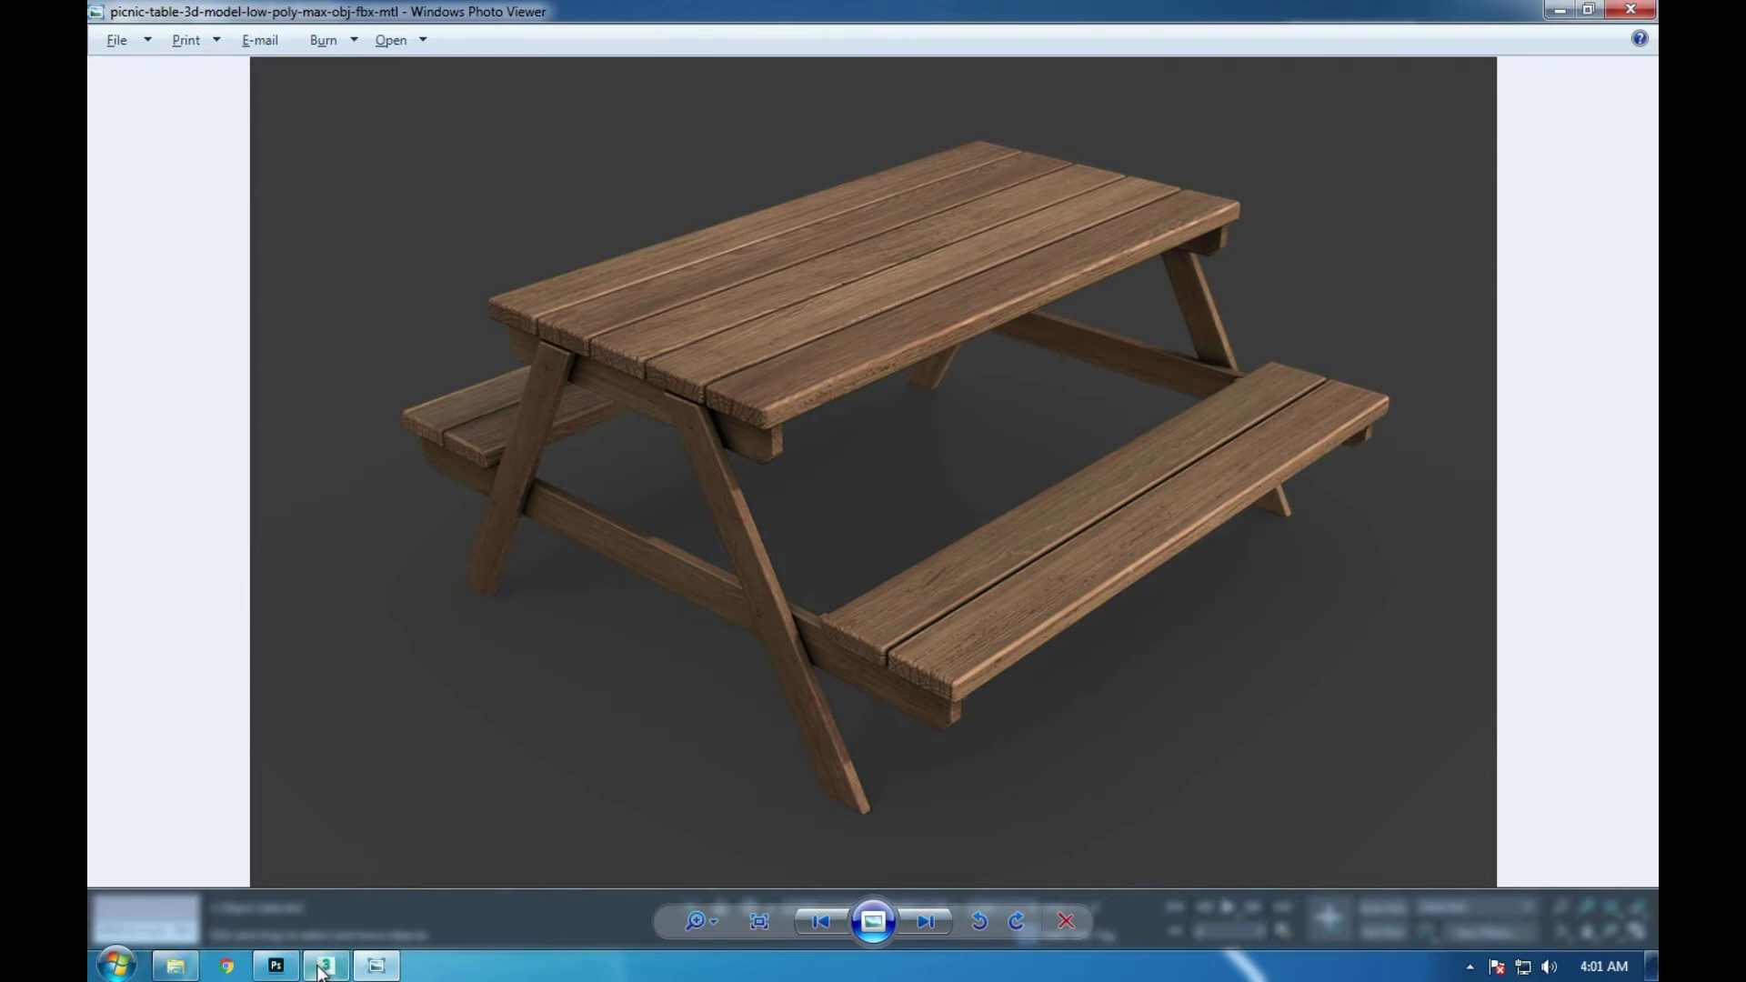
mouse_move(324, 966)
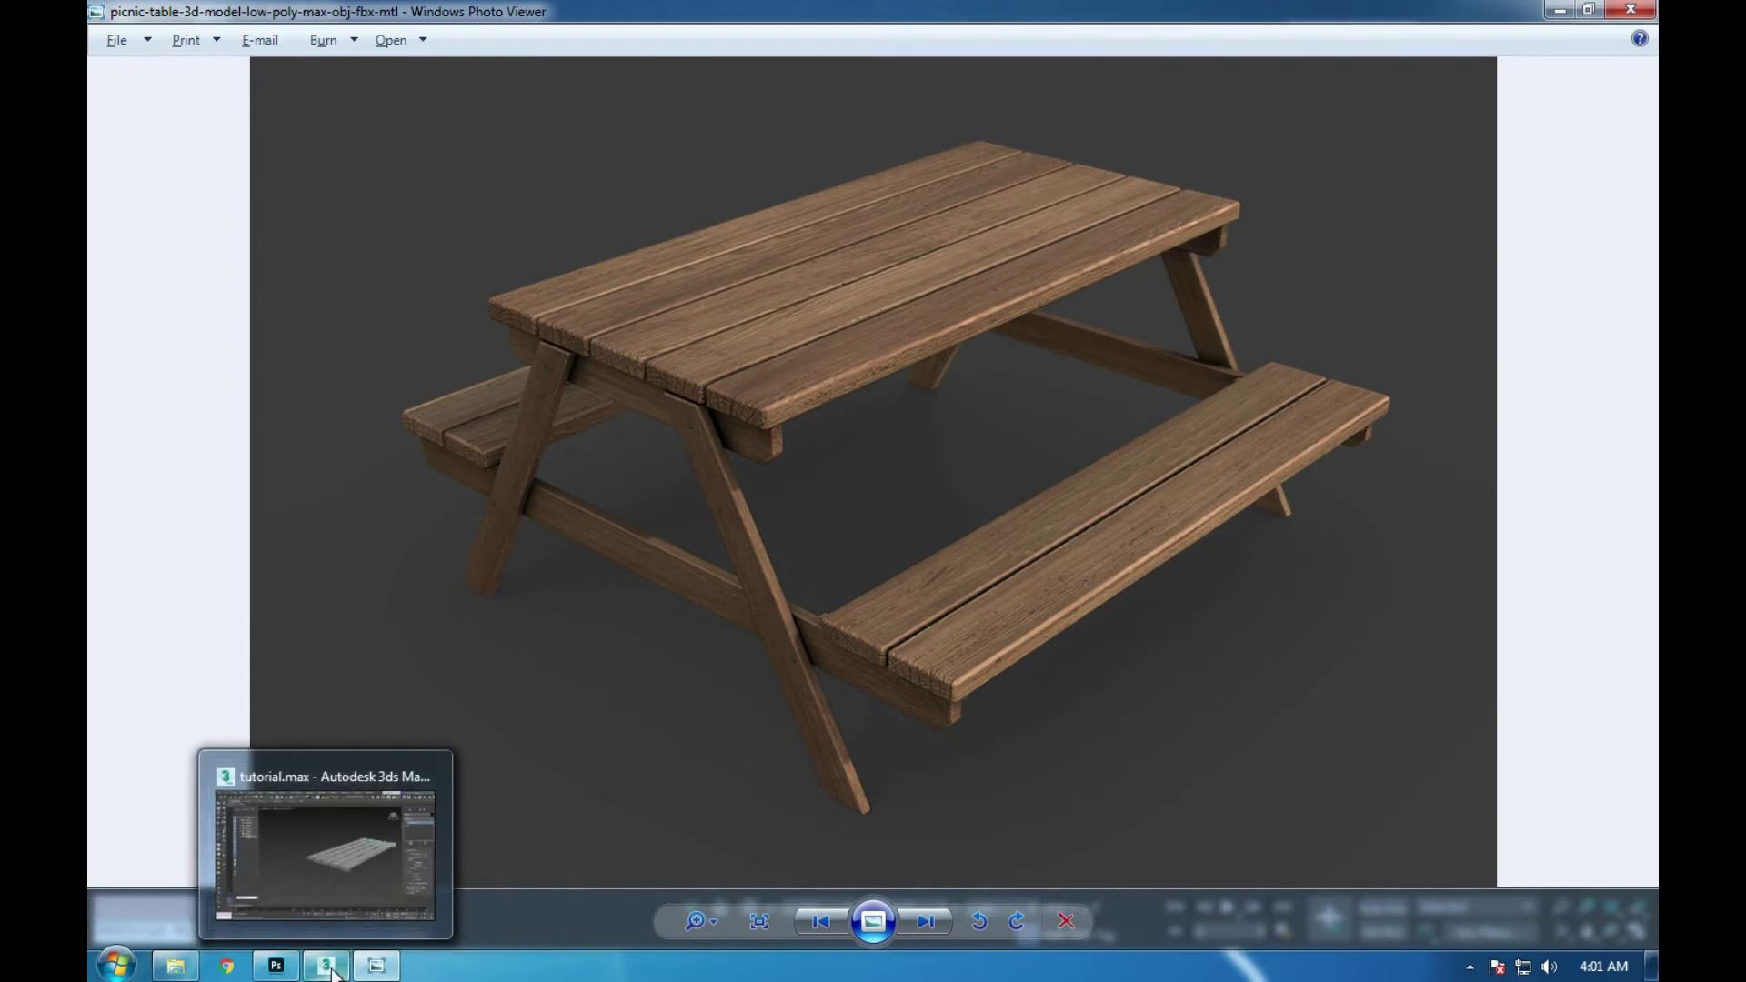
- Back in 3ds Max, maximize and pan the Left viewport, then open Create > Shapes > Splines
left_click(329, 970)
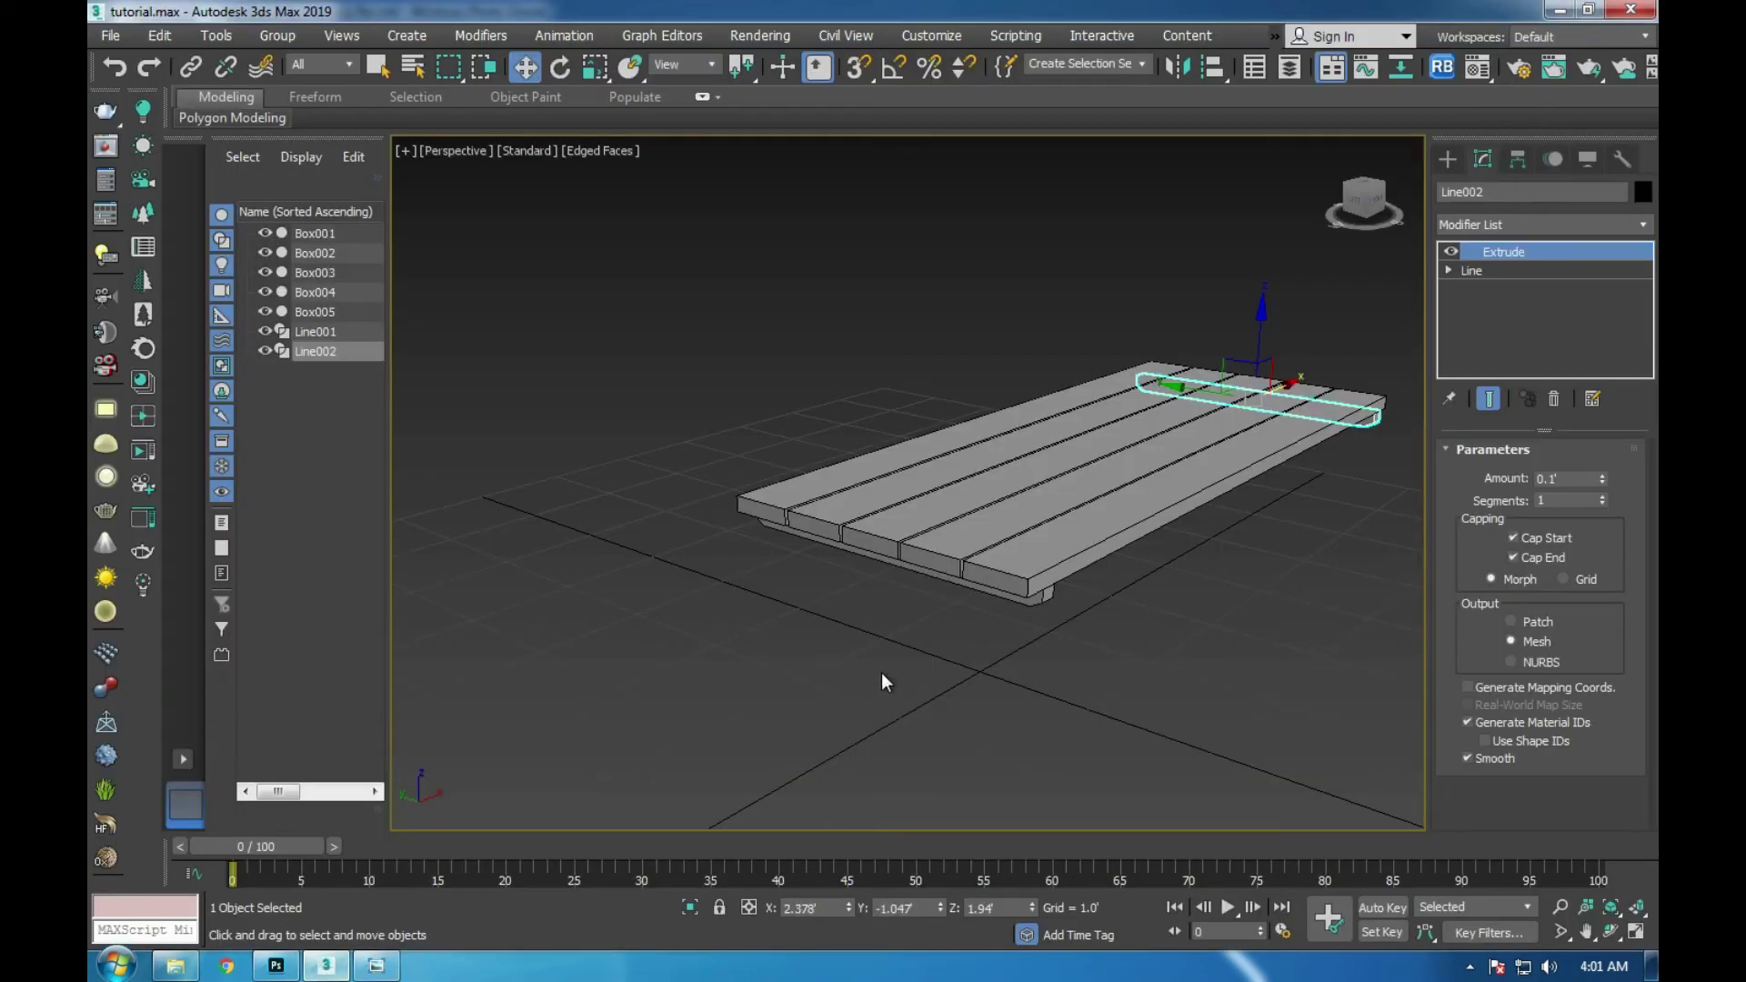
middle_click(746, 714)
key("alt+w")
scroll(988, 668, "up", 3)
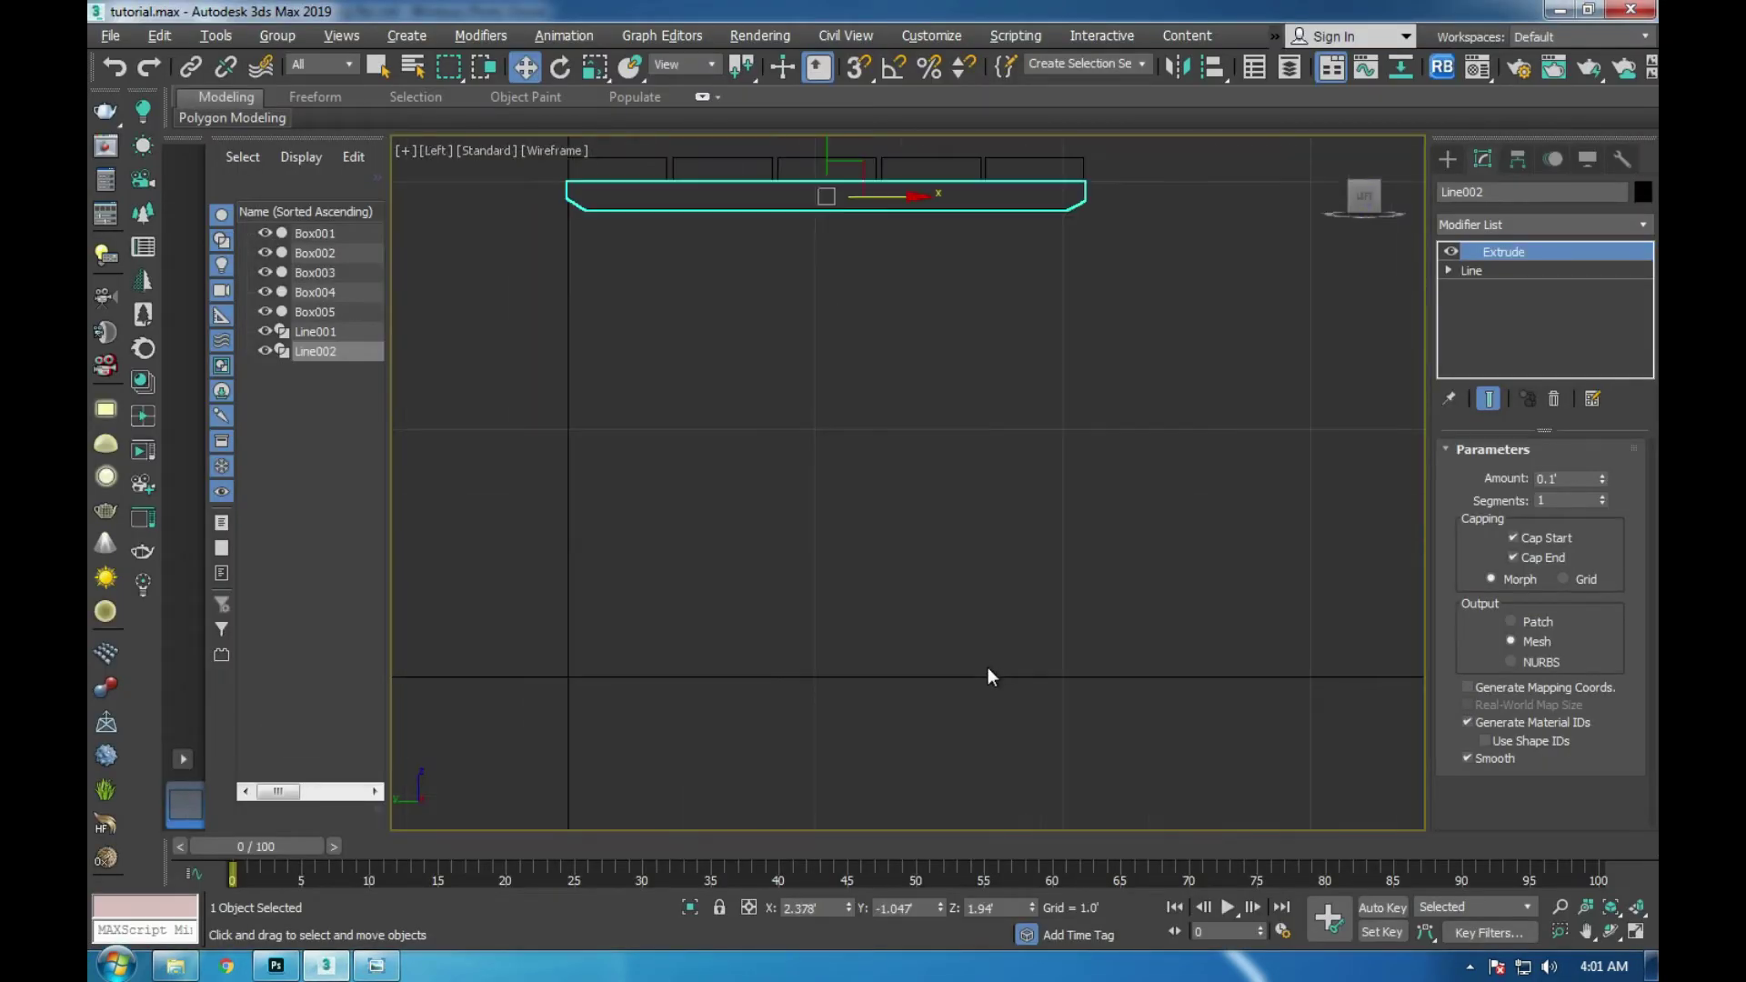
middle_click_drag(1000, 620, 1026, 700)
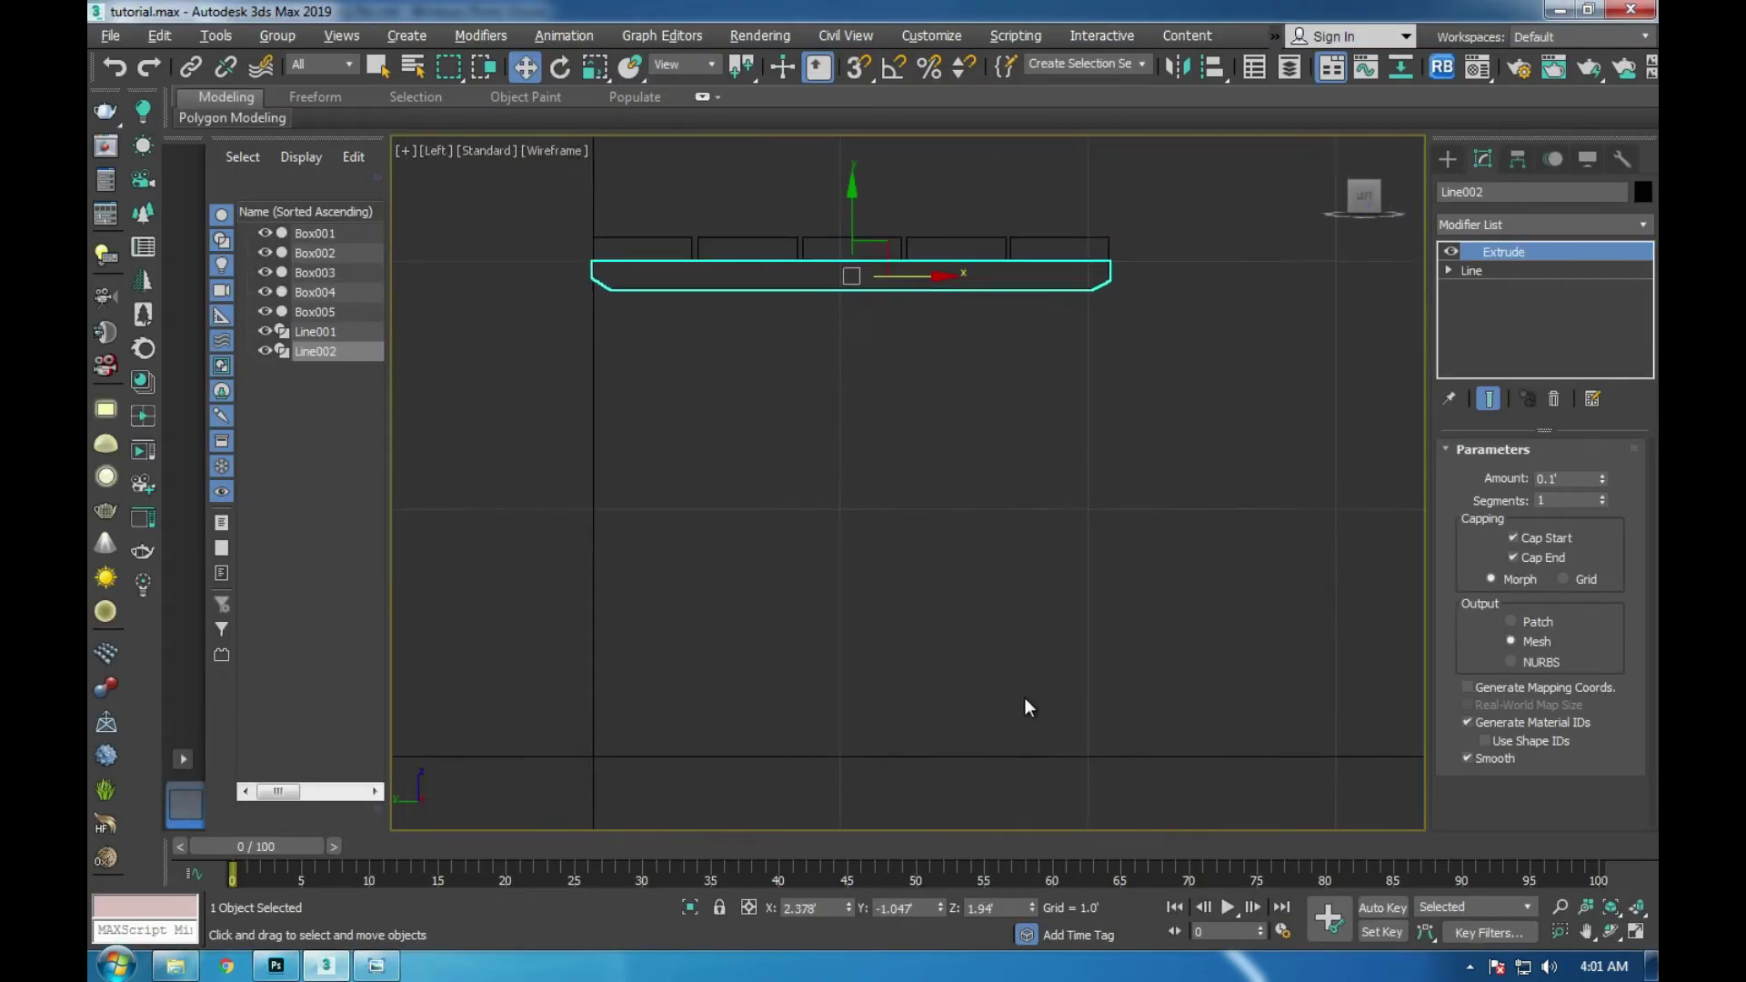
left_click(1447, 159)
left_click(1498, 307)
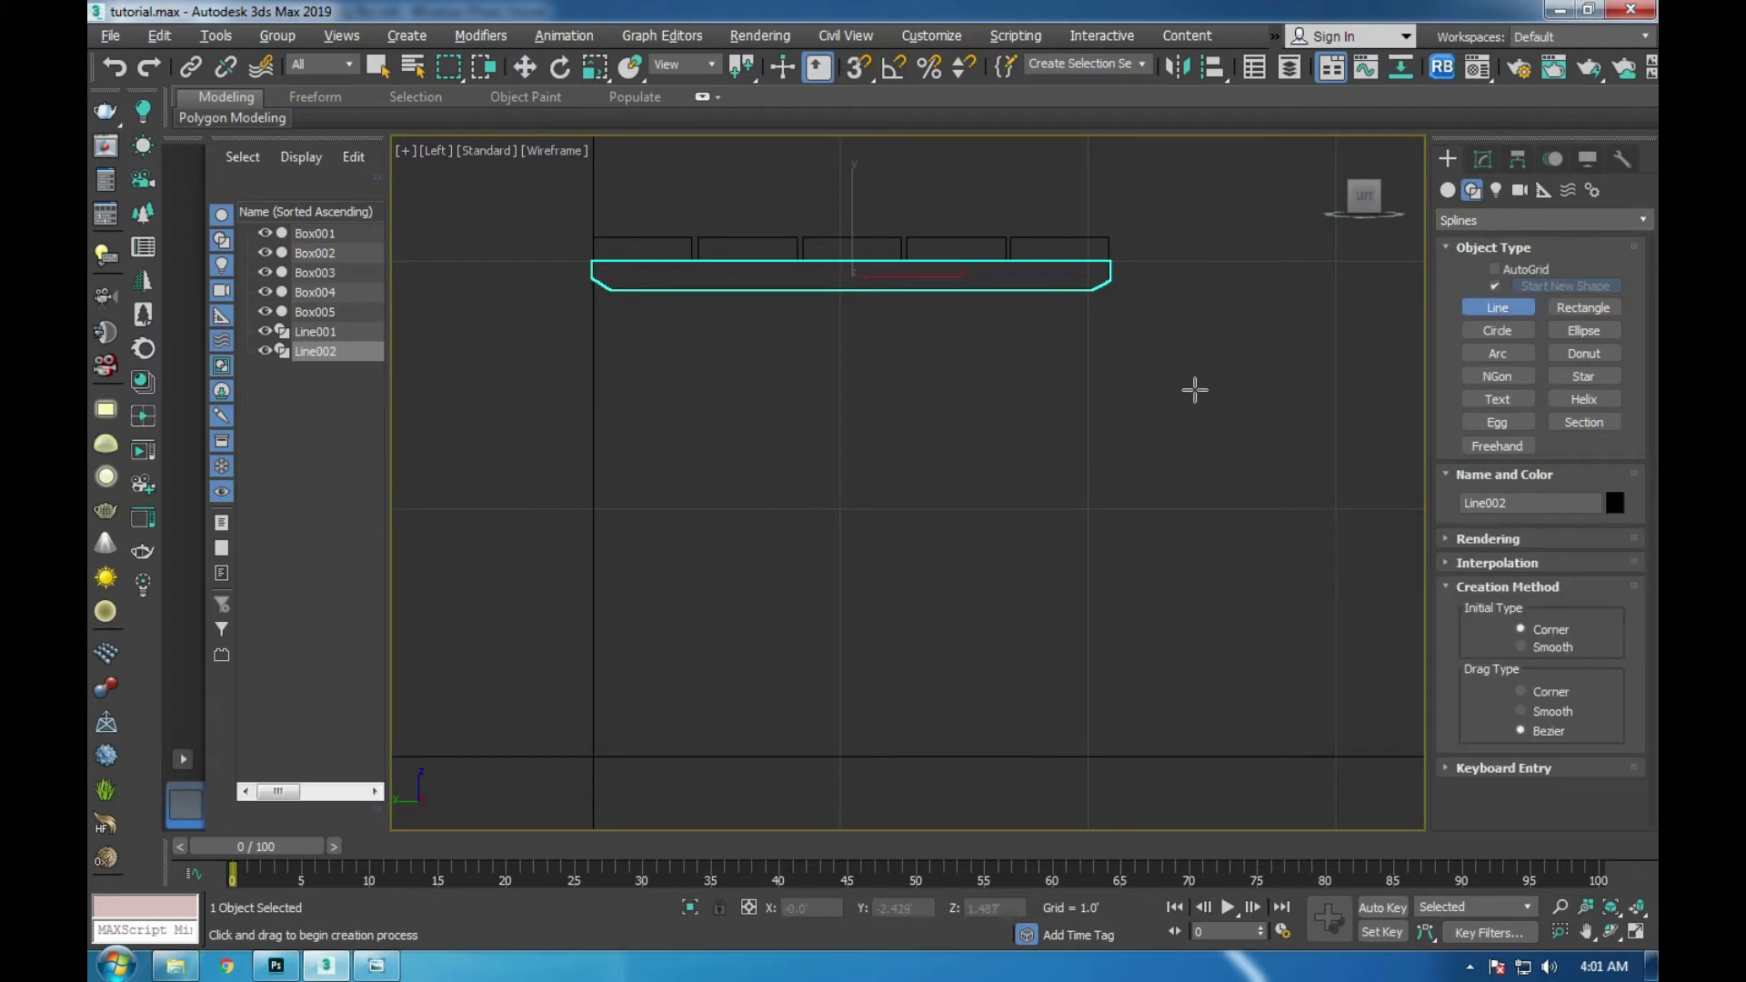
- Draw a tall thin rectangle below the tabletop in the Left view
left_click(1583, 308)
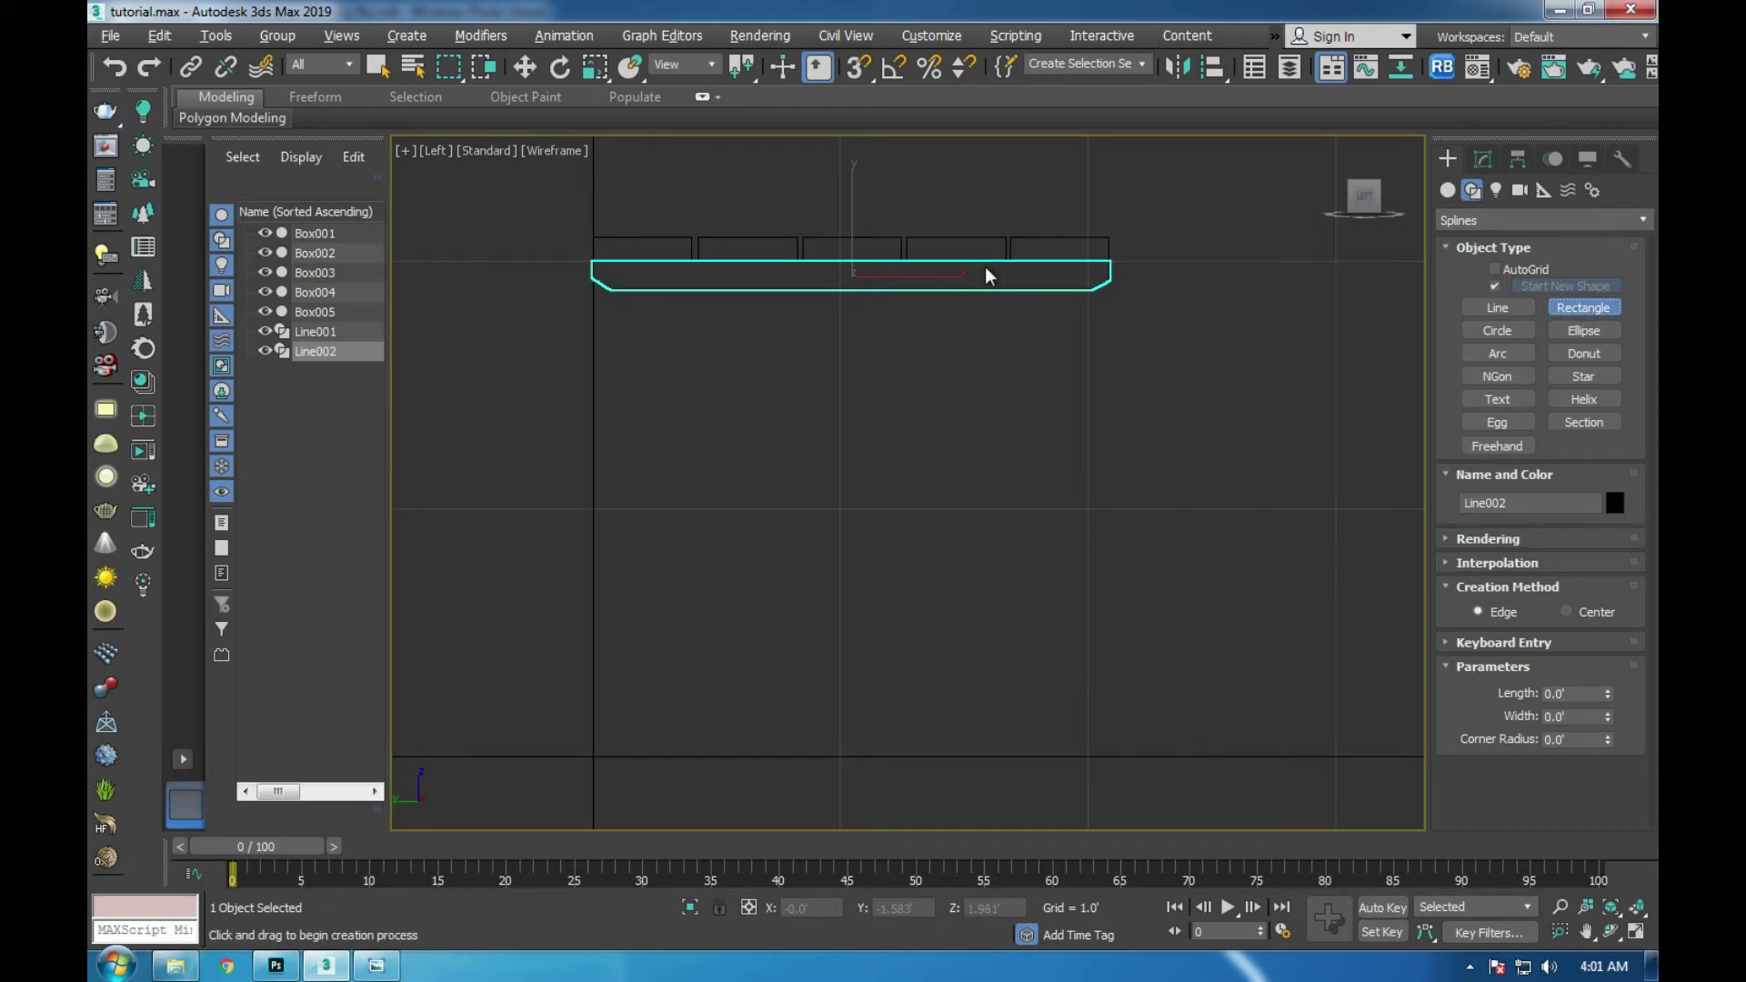
mouse_move(985, 262)
left_mouse_down()
mouse_move(1019, 544)
mouse_move(1015, 756)
left_mouse_up()
key("w")
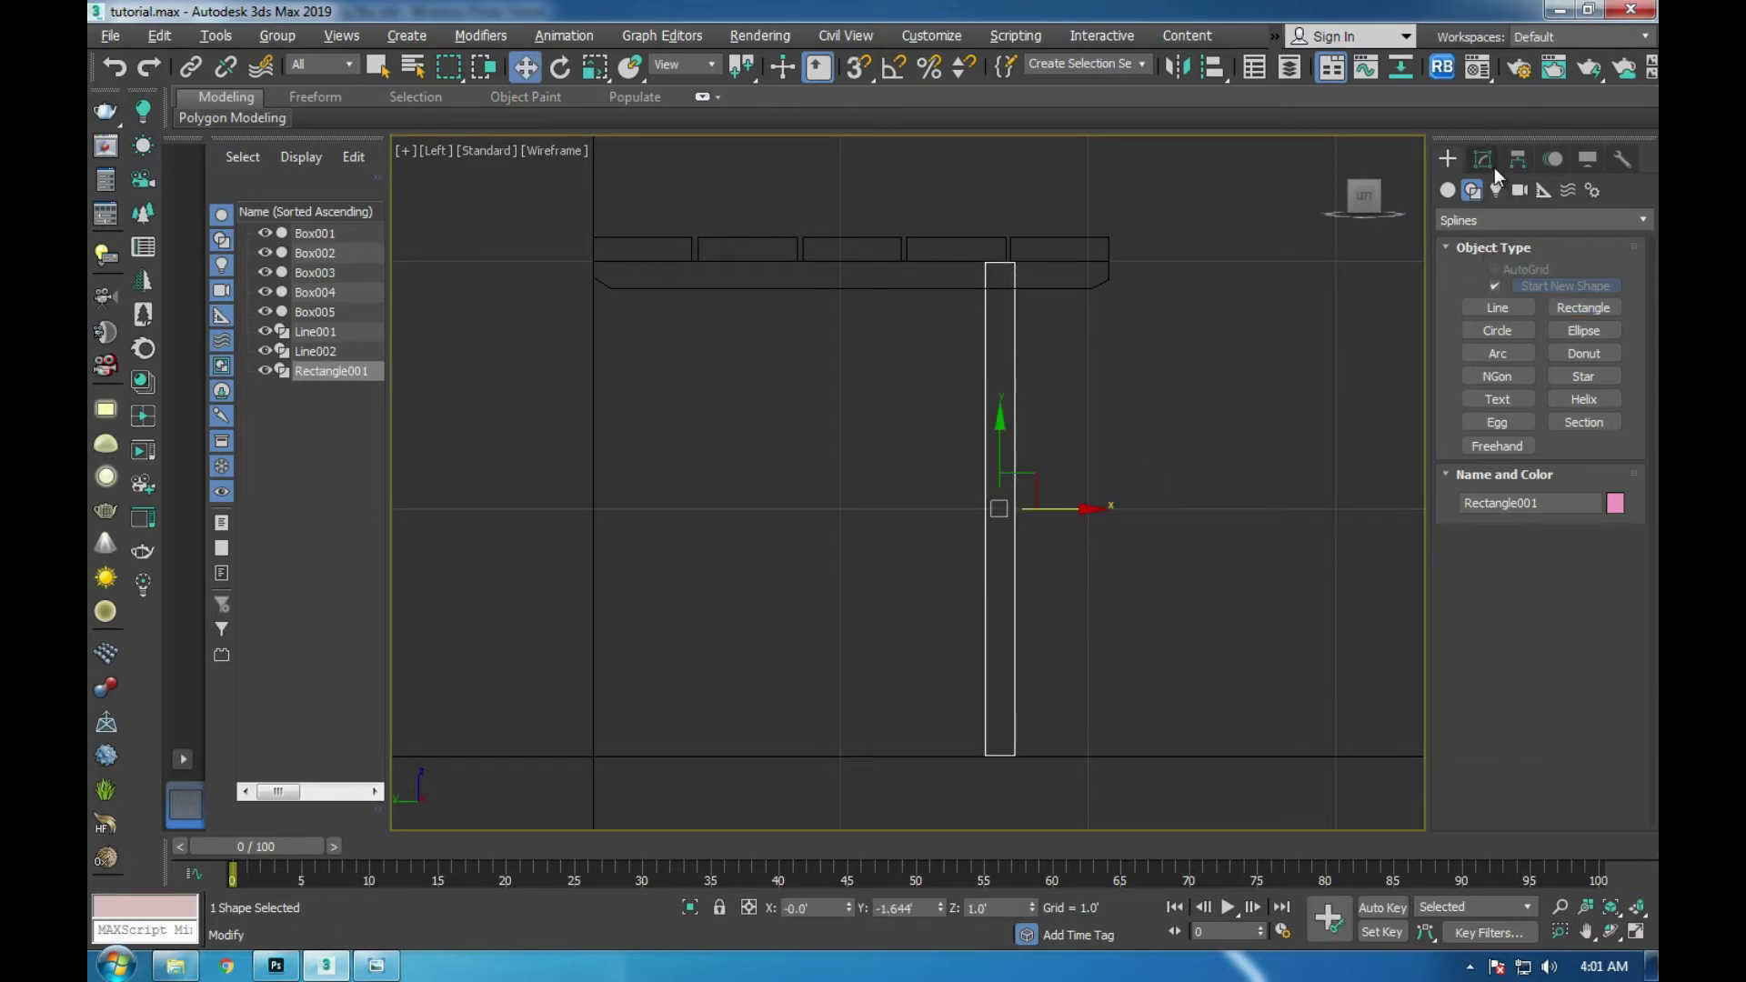
left_click(1484, 160)
- Set the rectangle's Length to 2.0' and Width to 0.1'
left_click_drag(1578, 526, 1474, 525)
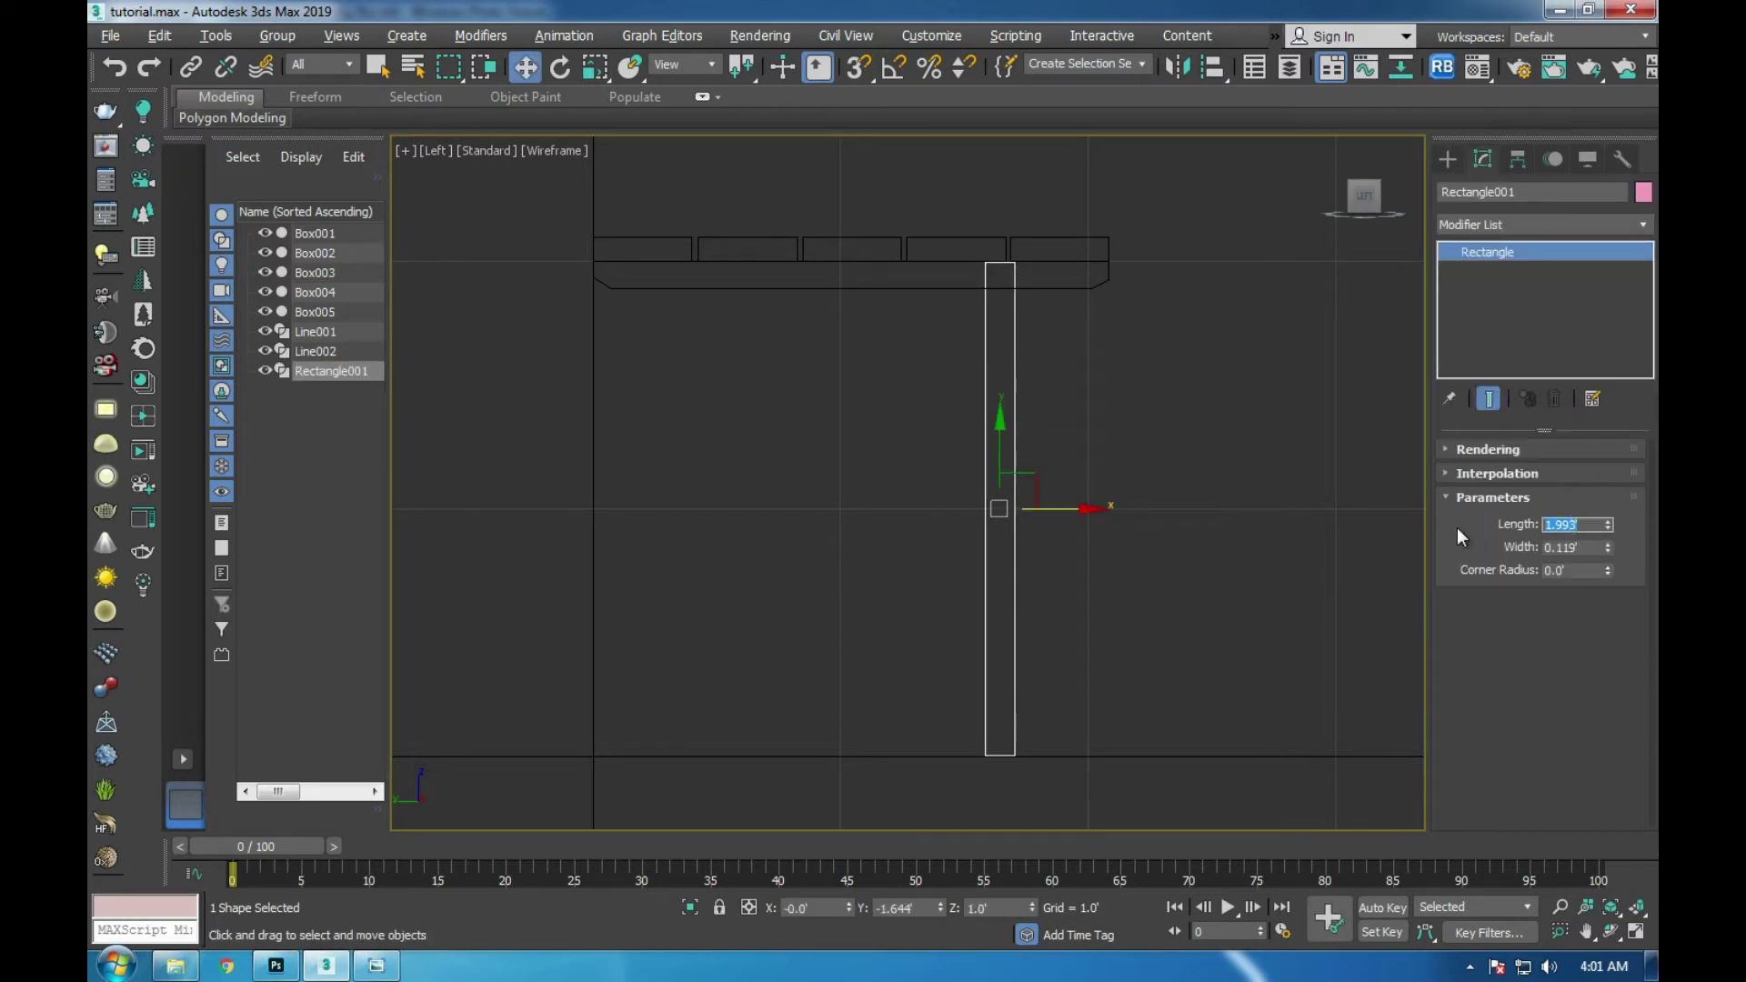
type("2")
key("Return")
left_click_drag(1583, 548, 1459, 548)
type("0.1")
key("Return")
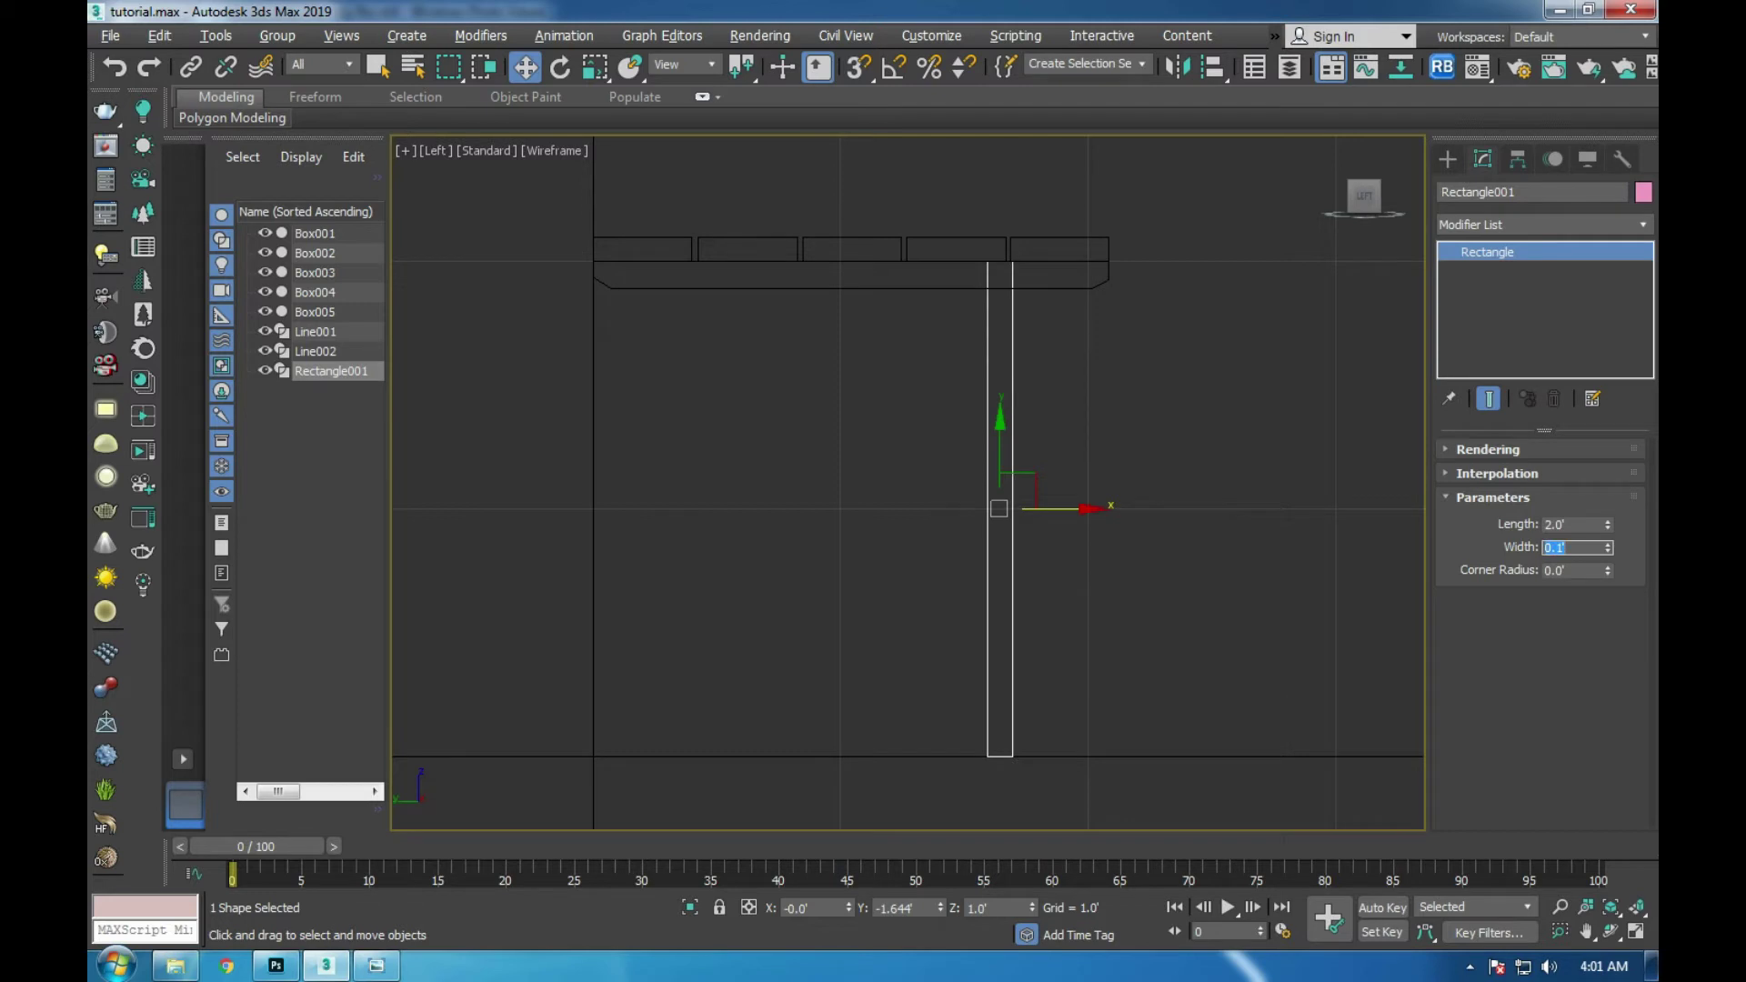
type("0.2")
key("Return")
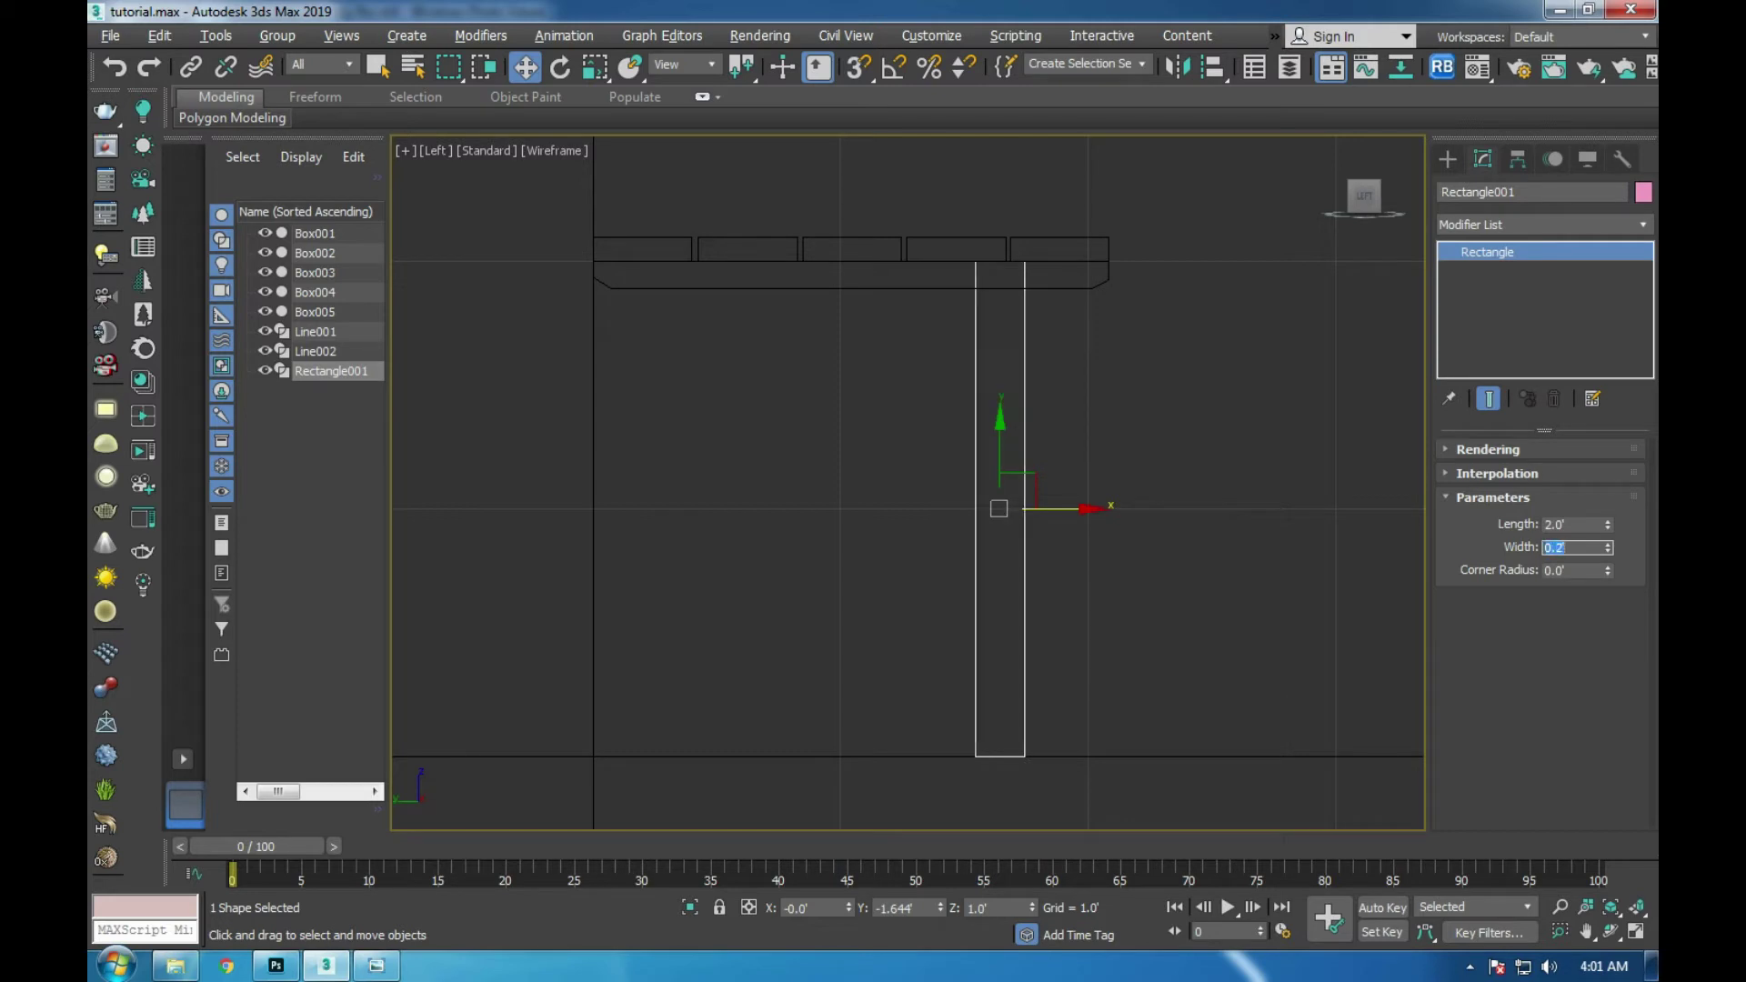
type("0.1")
key("Return")
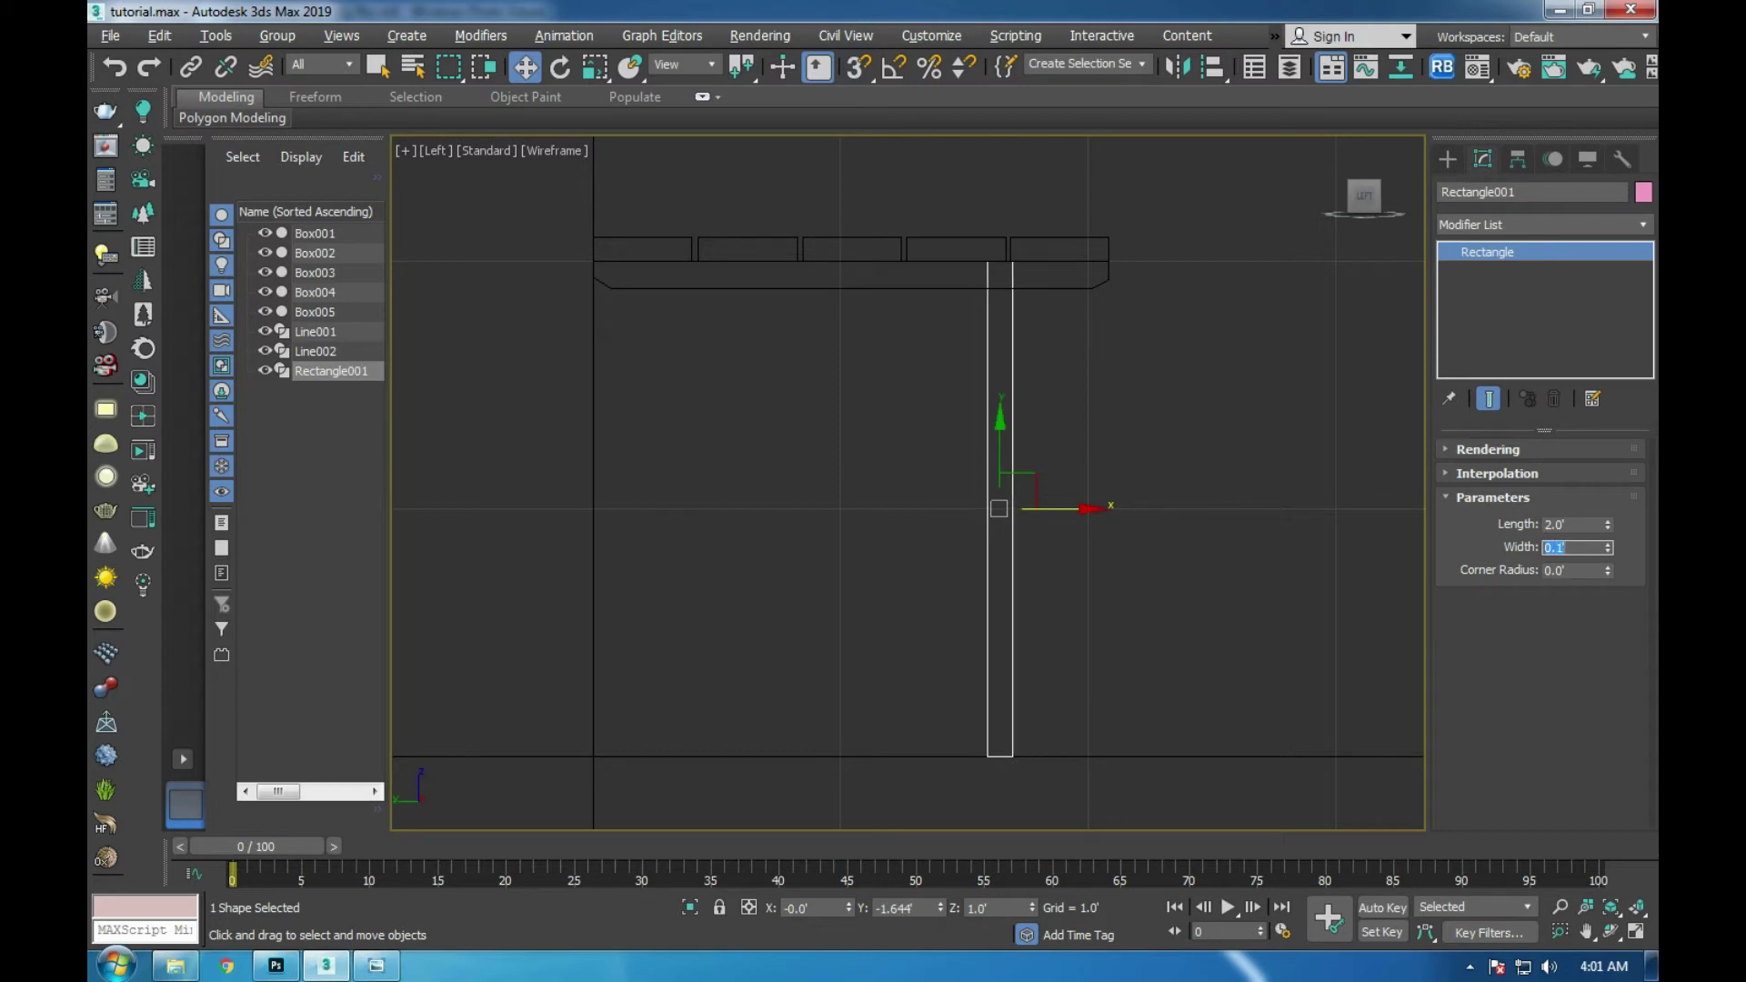
left_click(1485, 537)
middle_click_drag(1003, 423, 1004, 439)
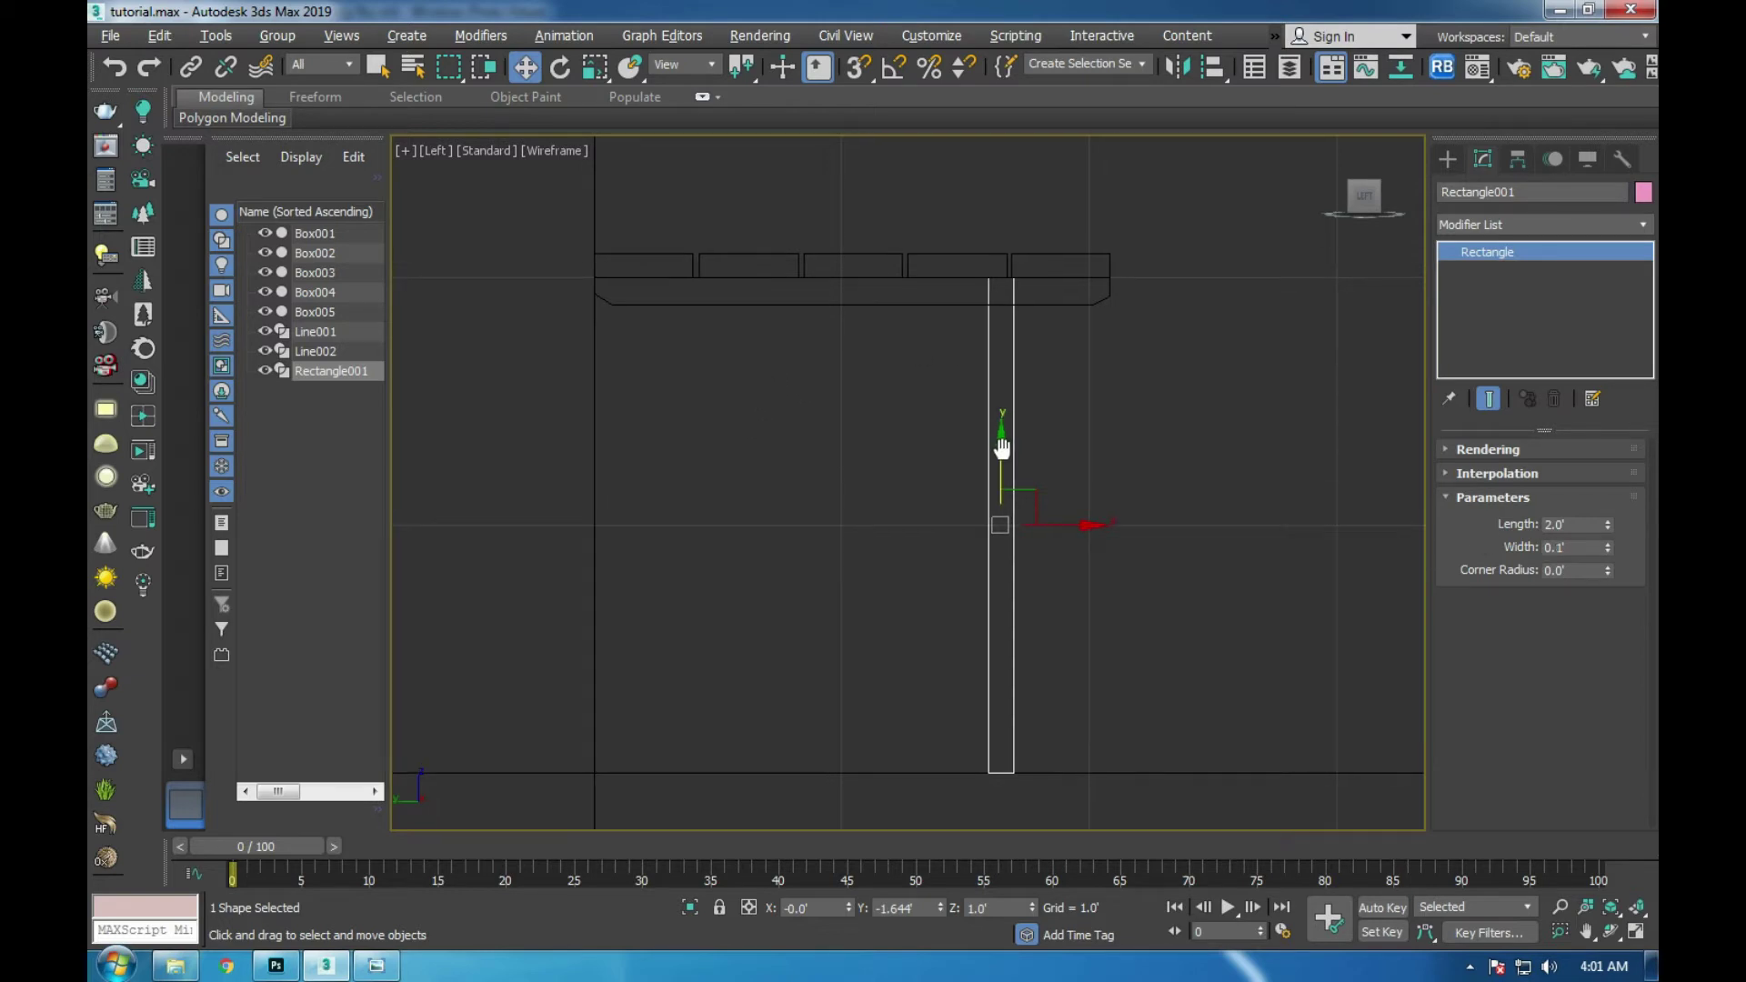
- Convert the rectangle to an editable spline and slide its two bottom vertices right
right_click(966, 366)
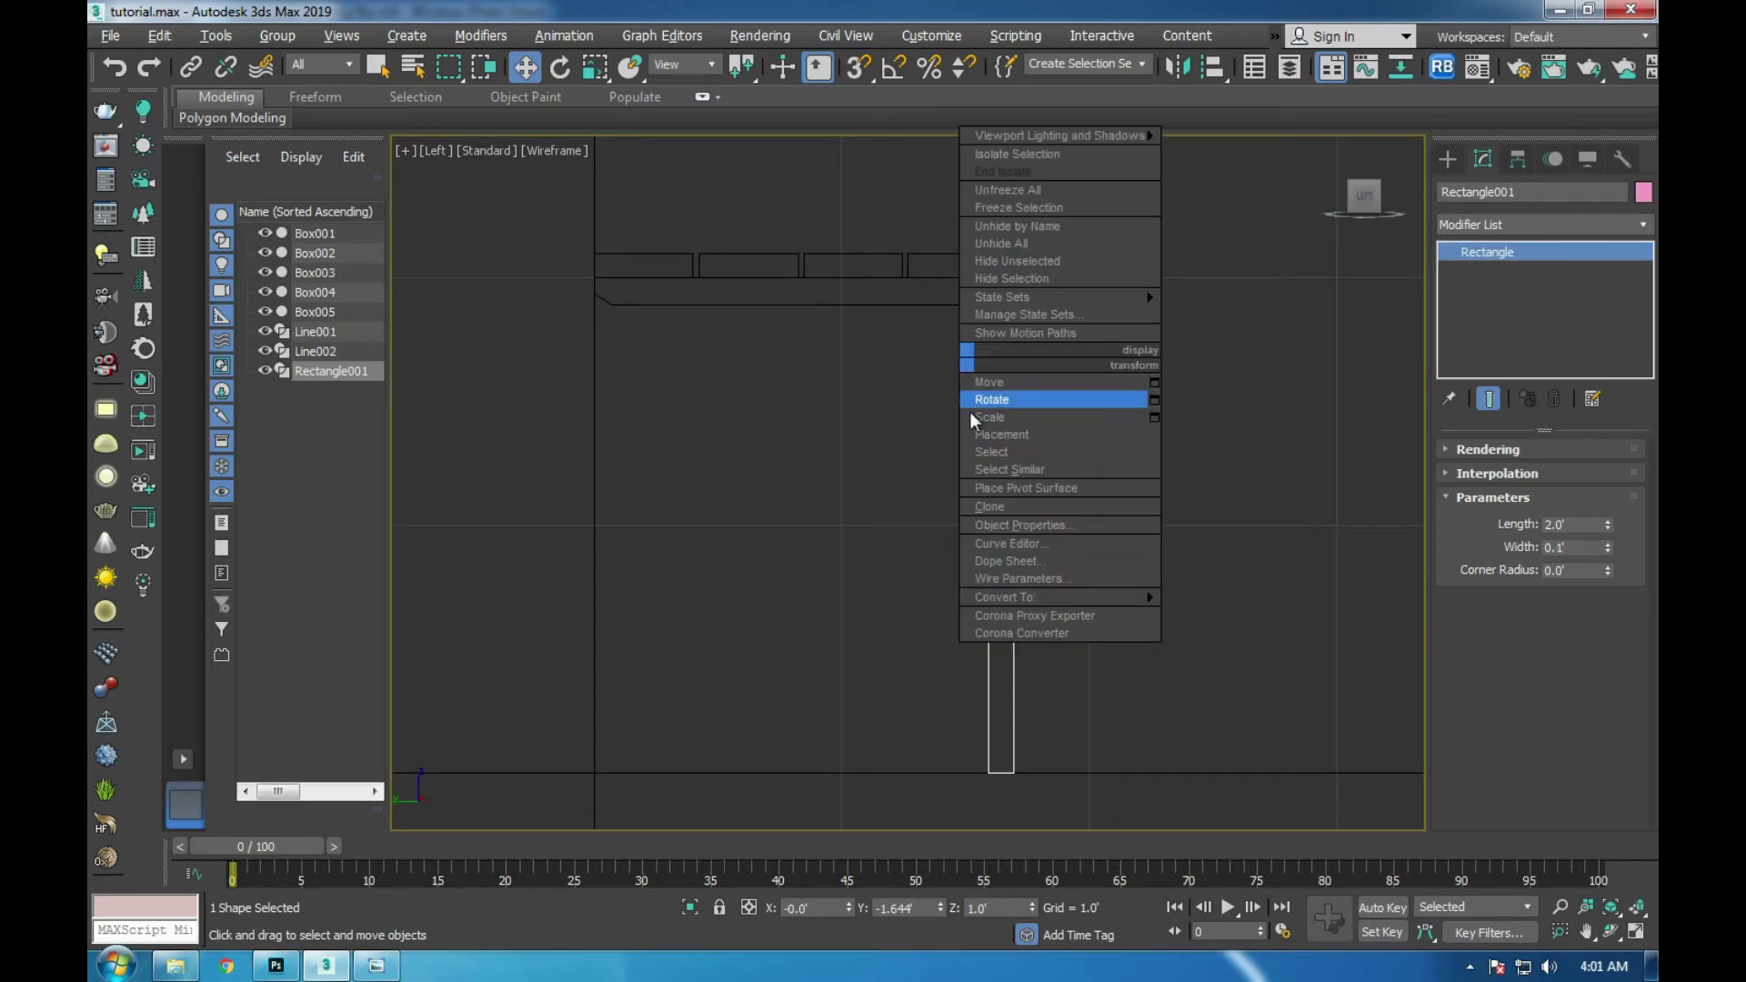
mouse_move(1009, 598)
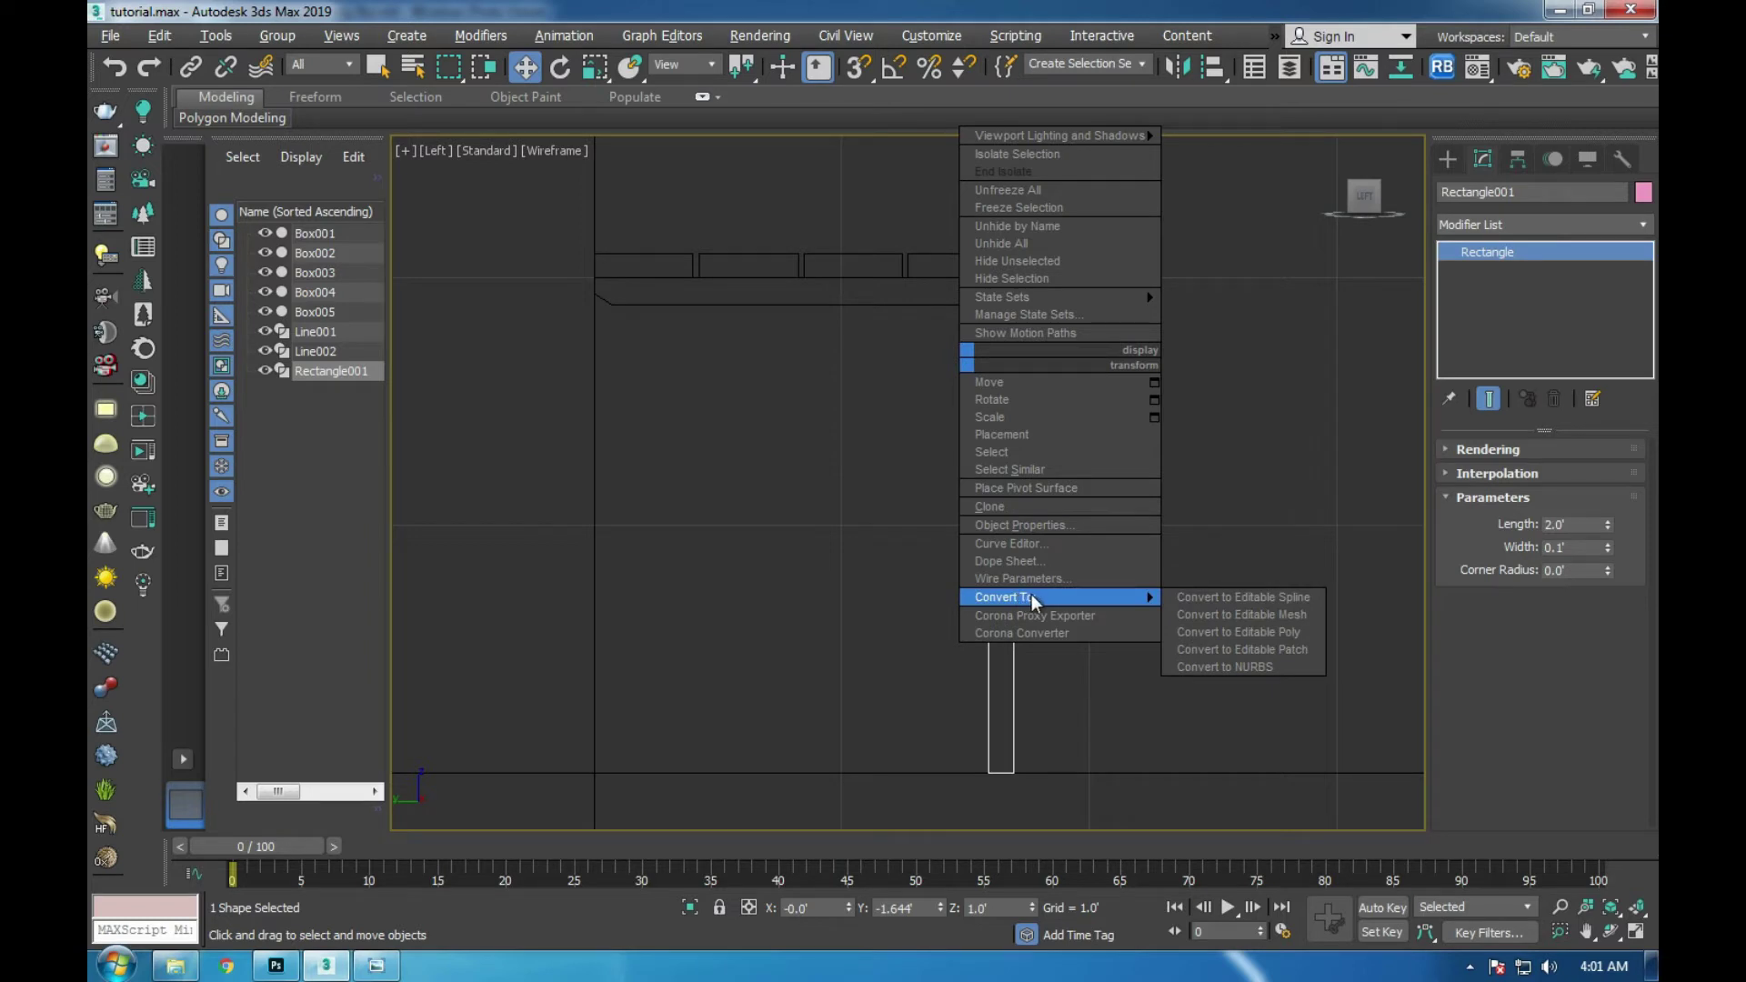
left_click(1244, 598)
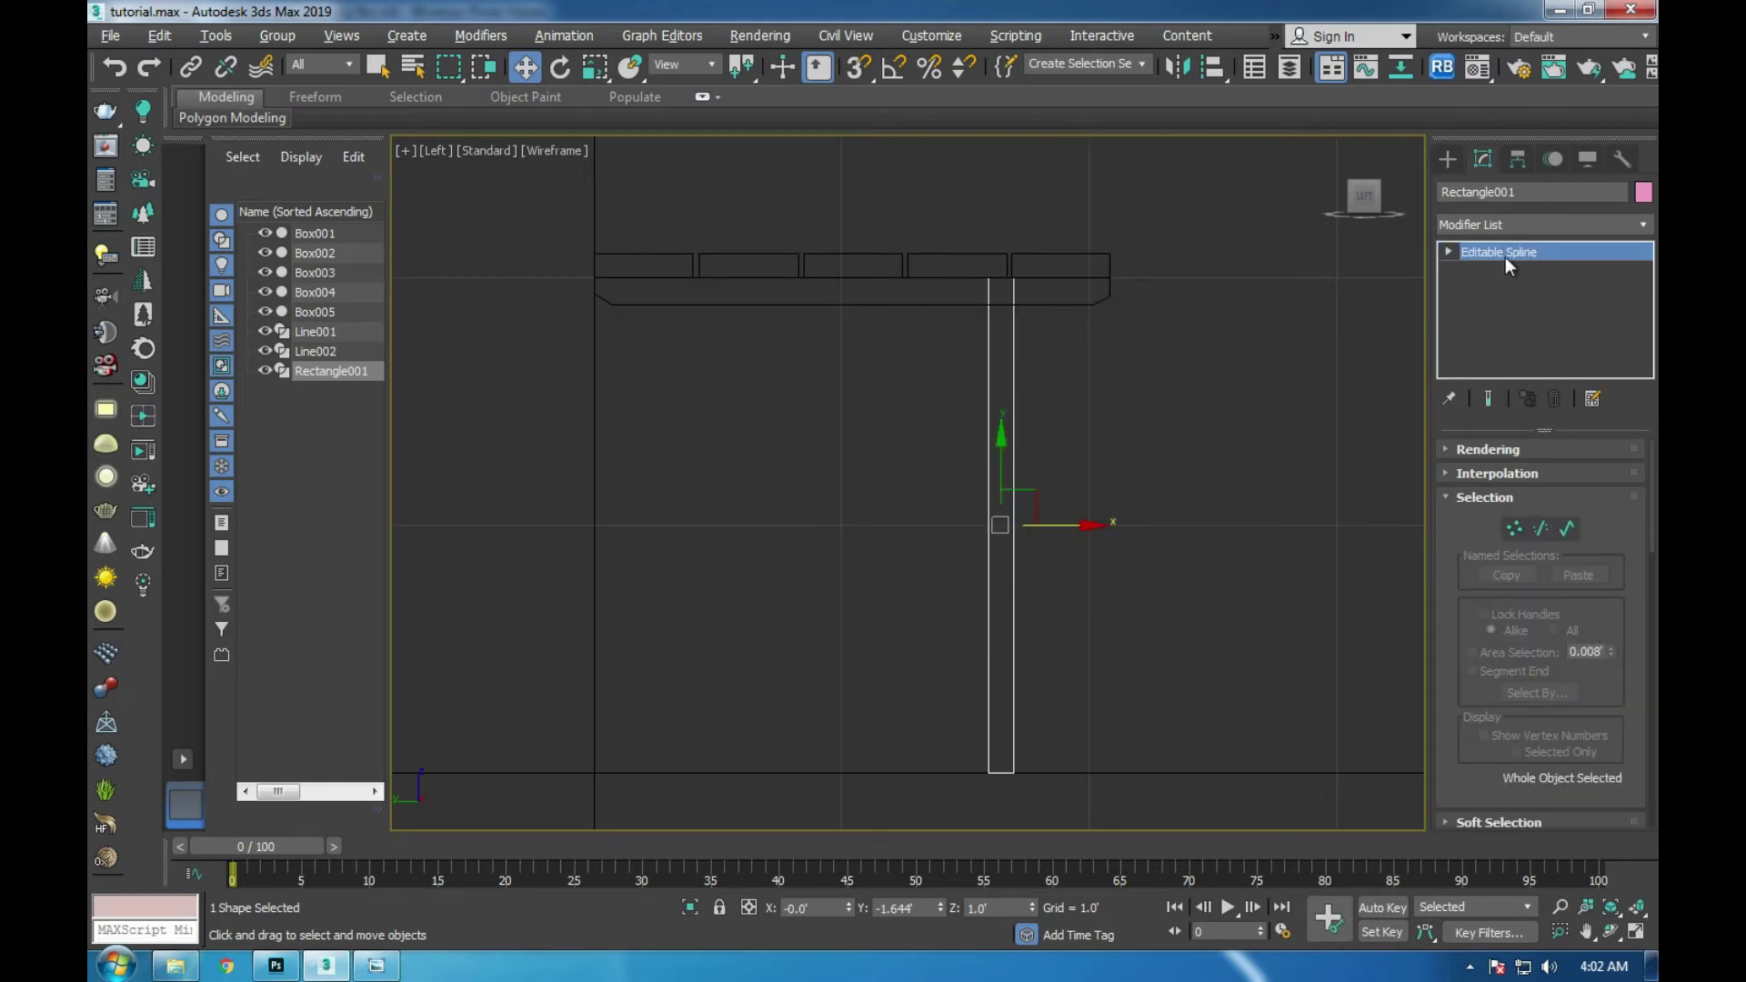
left_click(1450, 252)
left_click(1486, 271)
mouse_move(887, 744)
left_mouse_down()
mouse_move(1099, 813)
mouse_move(1170, 759)
left_mouse_up()
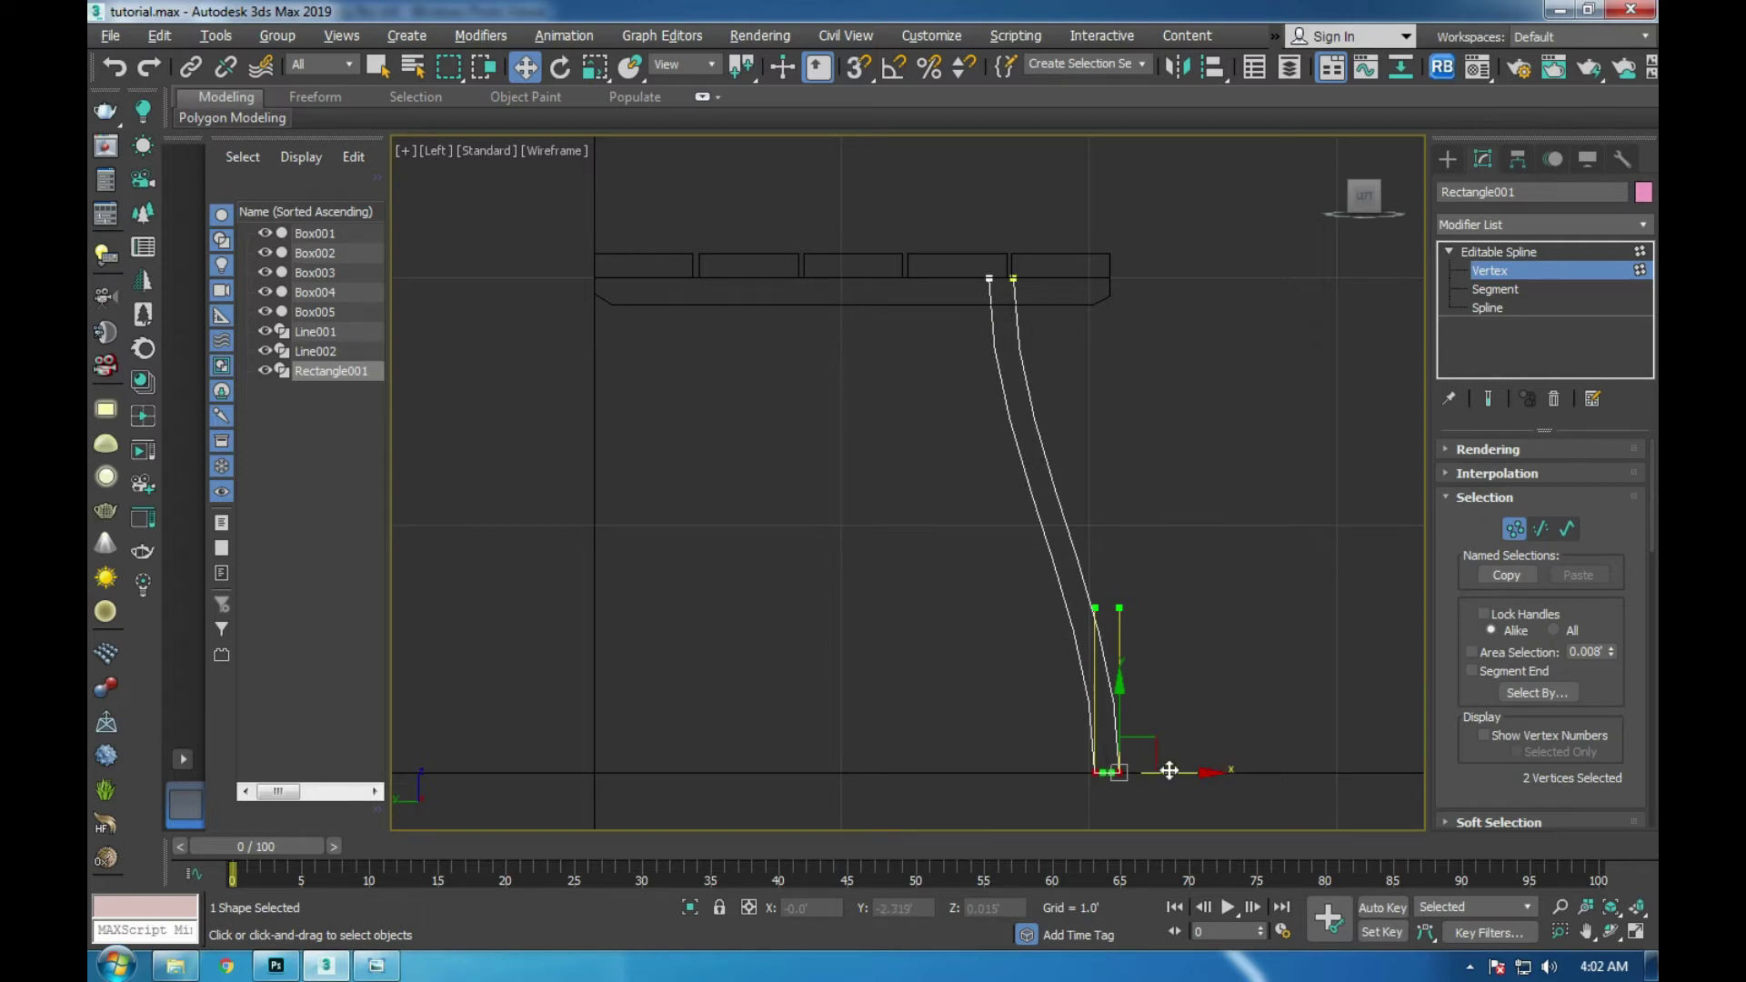
left_click_drag(1169, 771, 1179, 768)
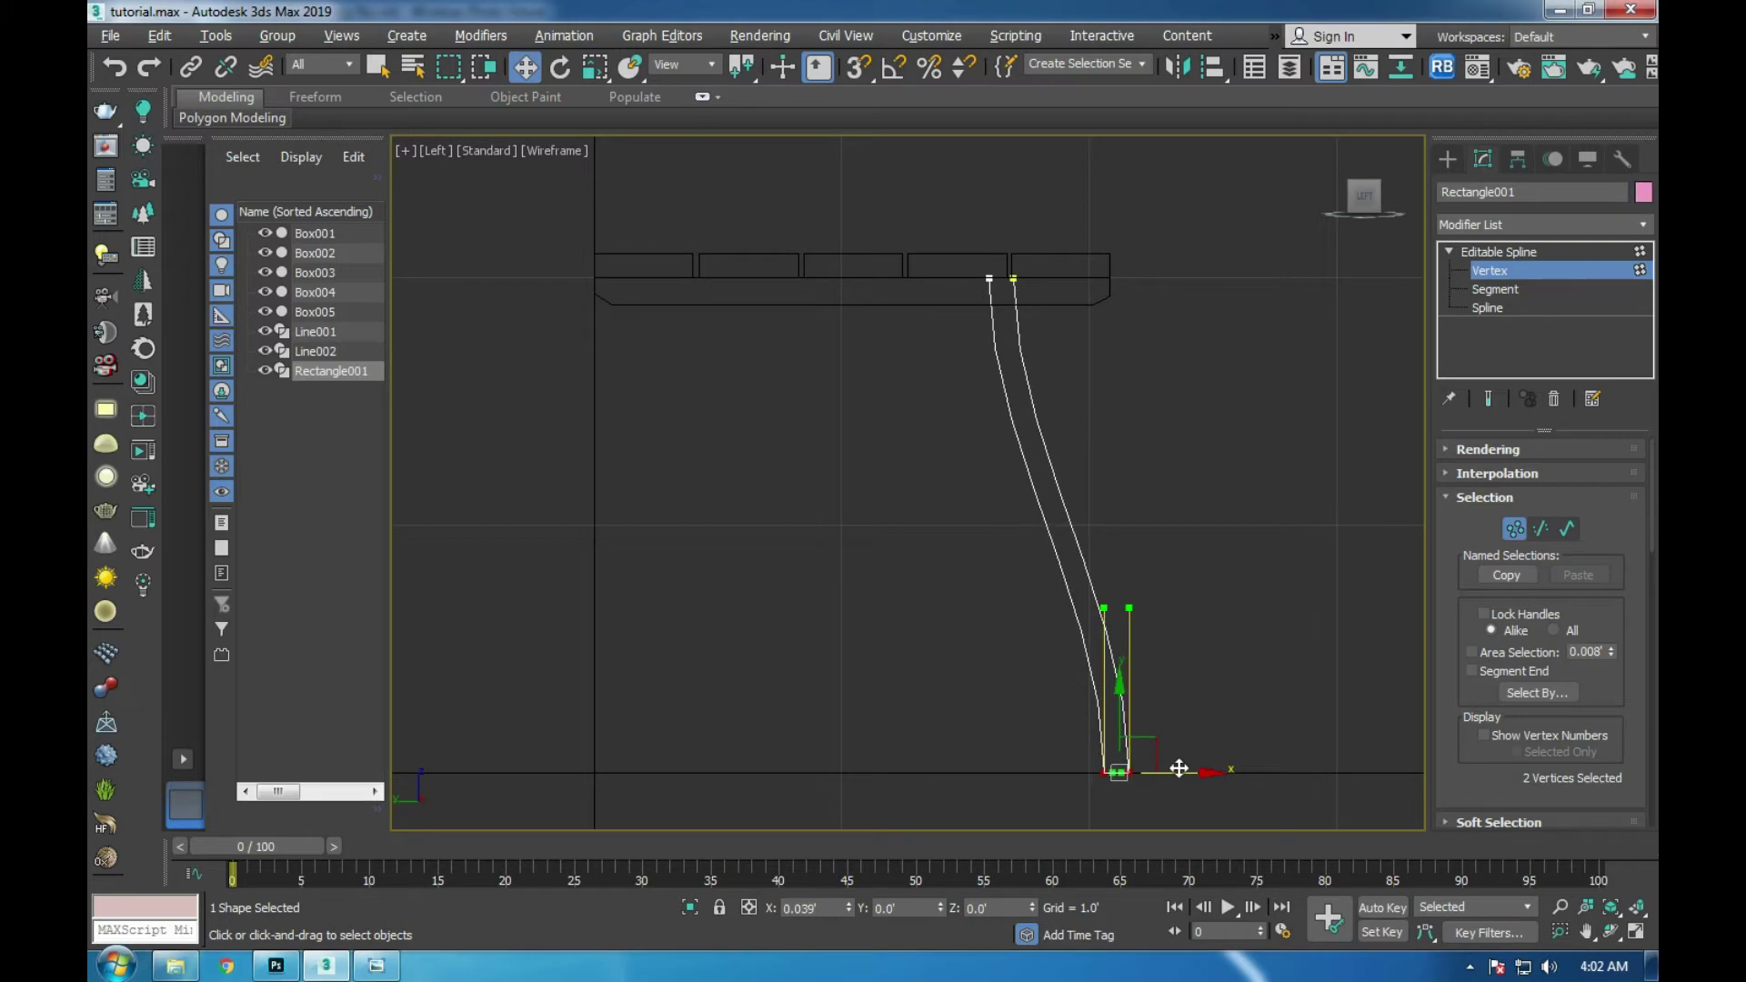
- After checking the reference, push the bottom vertices further right and make all vertices Corner
left_click(371, 968)
left_click(373, 968)
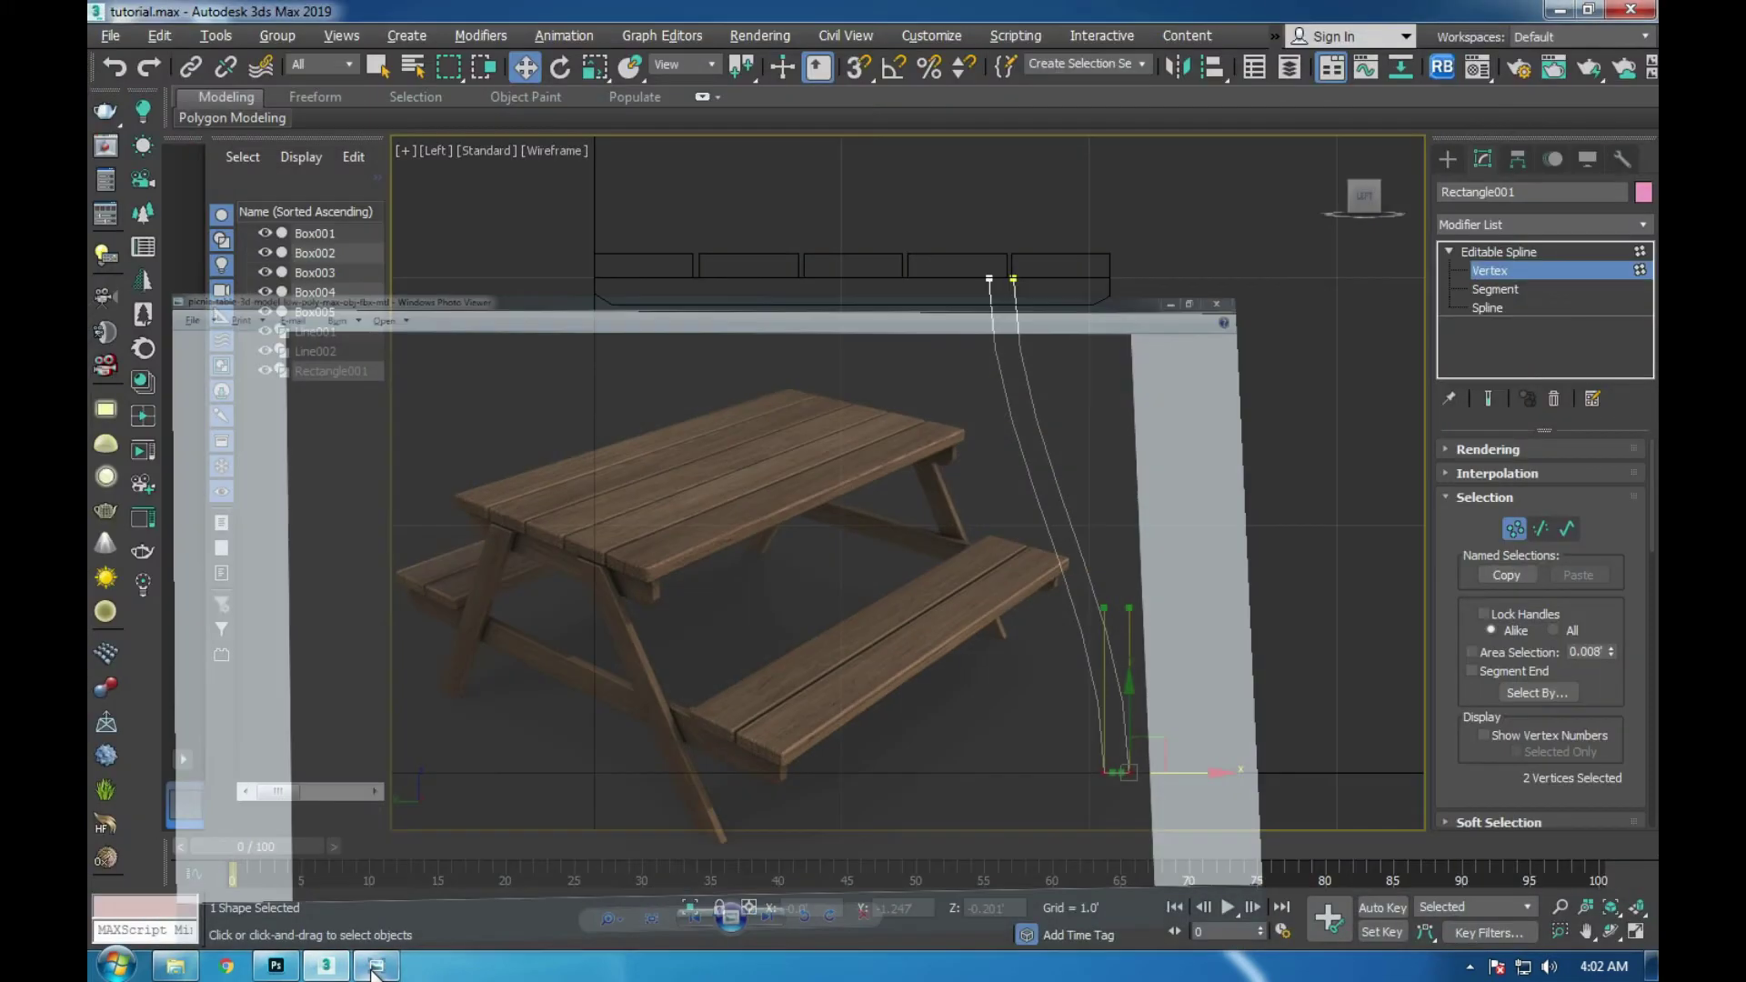
left_click_drag(1203, 779, 1316, 771)
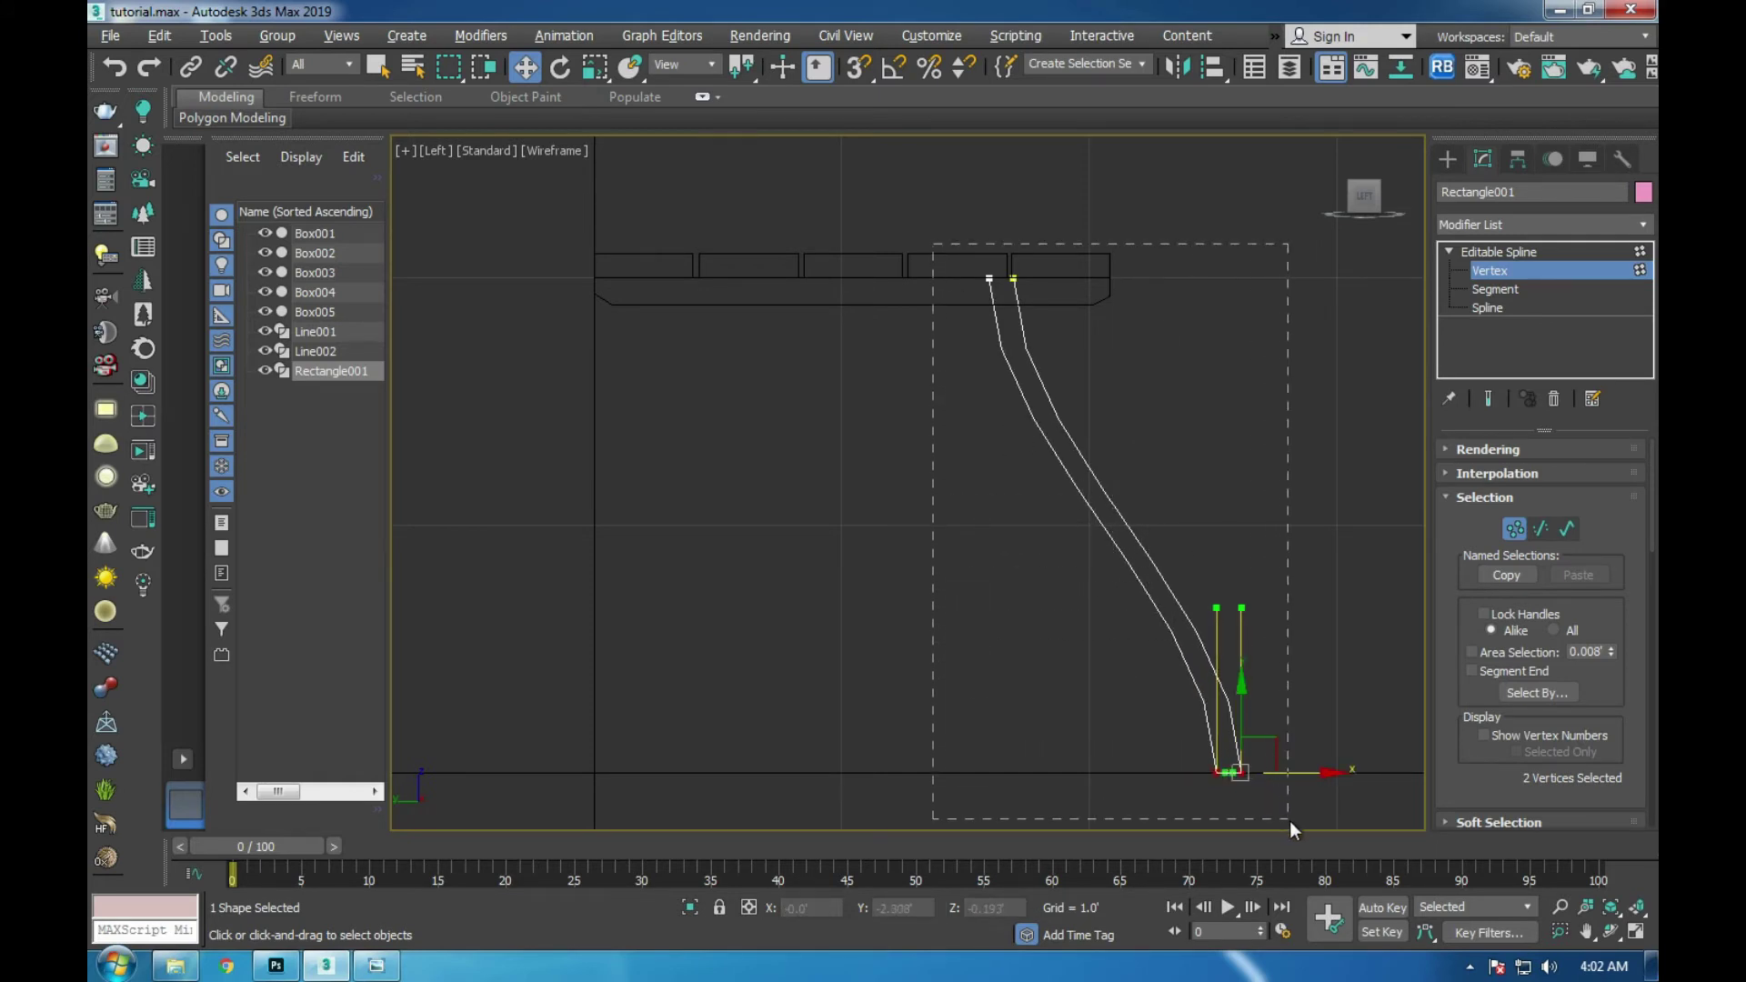
left_click_drag(968, 259, 1032, 295, "ctrl")
right_click(999, 404)
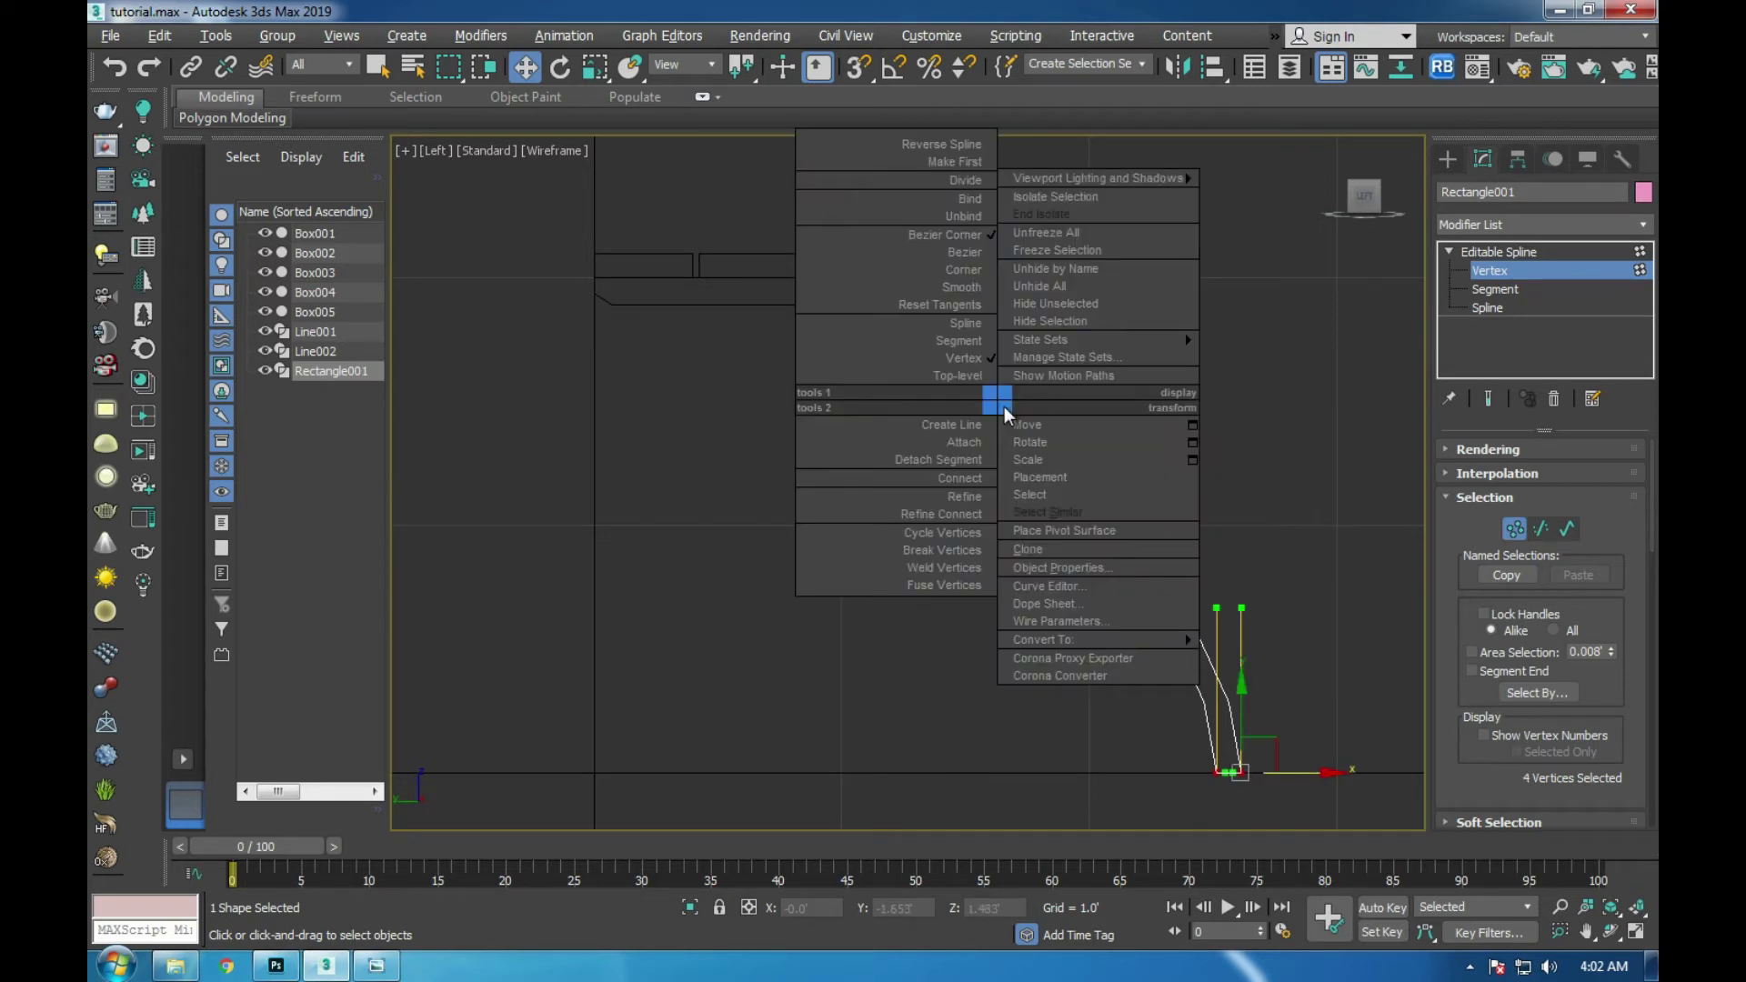
left_click(946, 273)
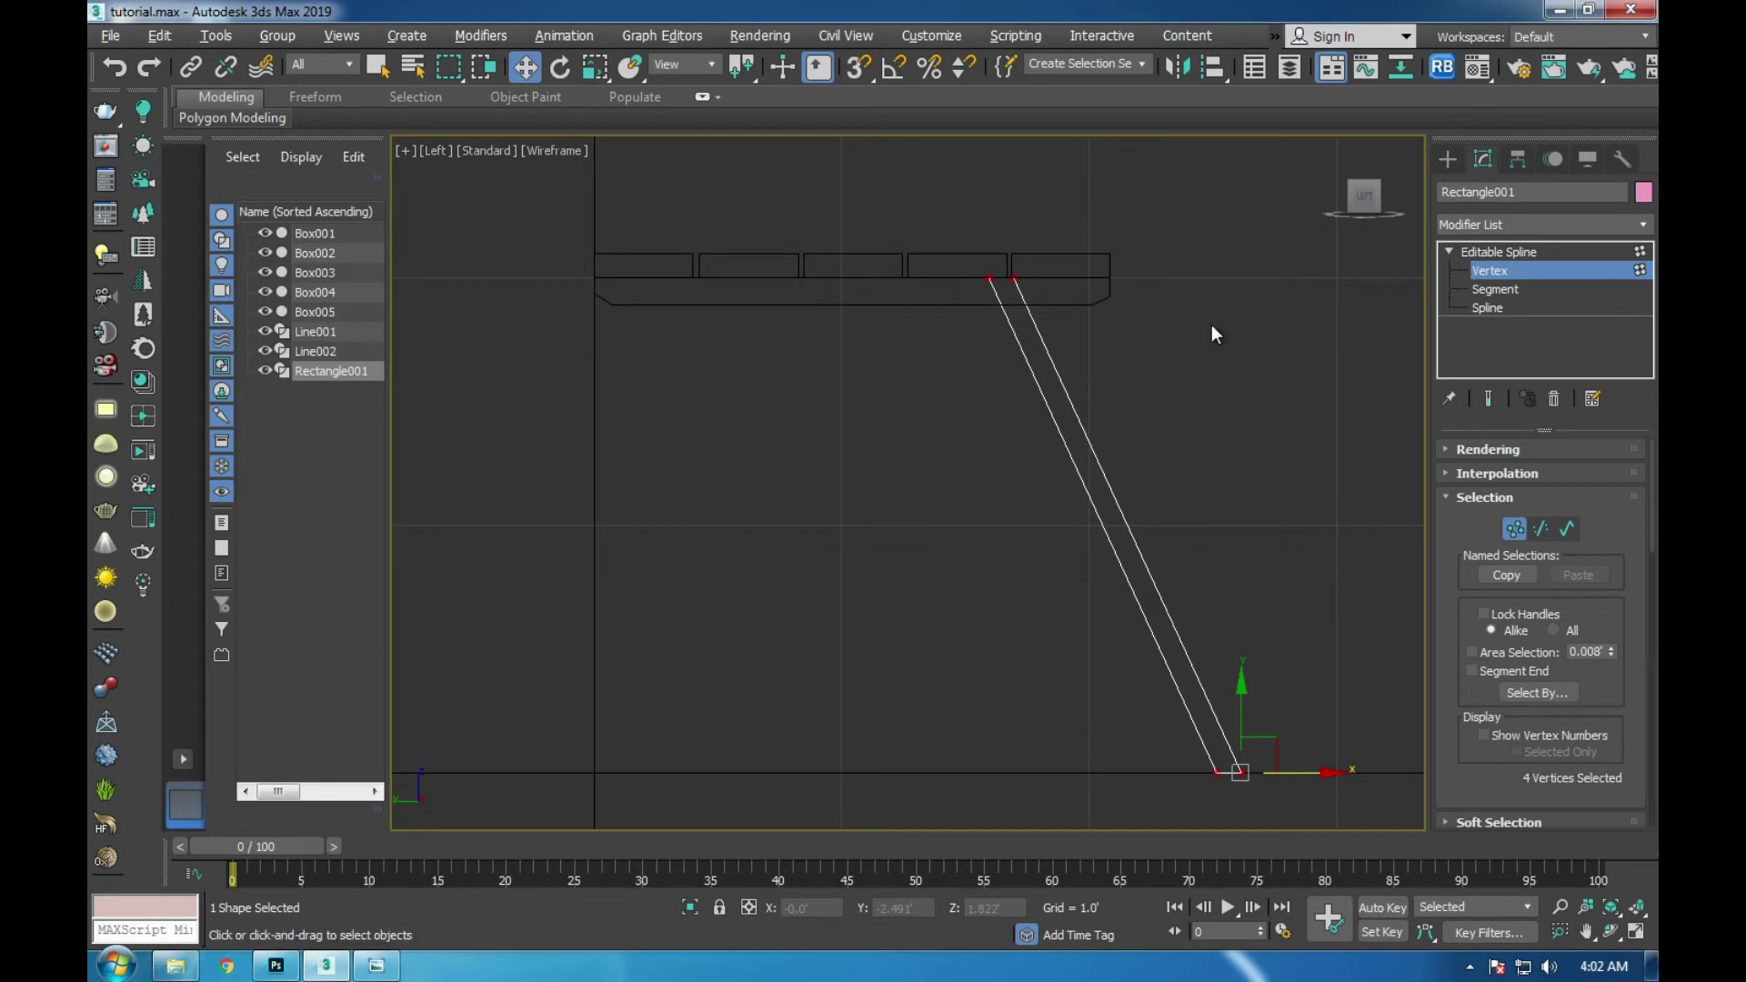
left_click(1468, 254)
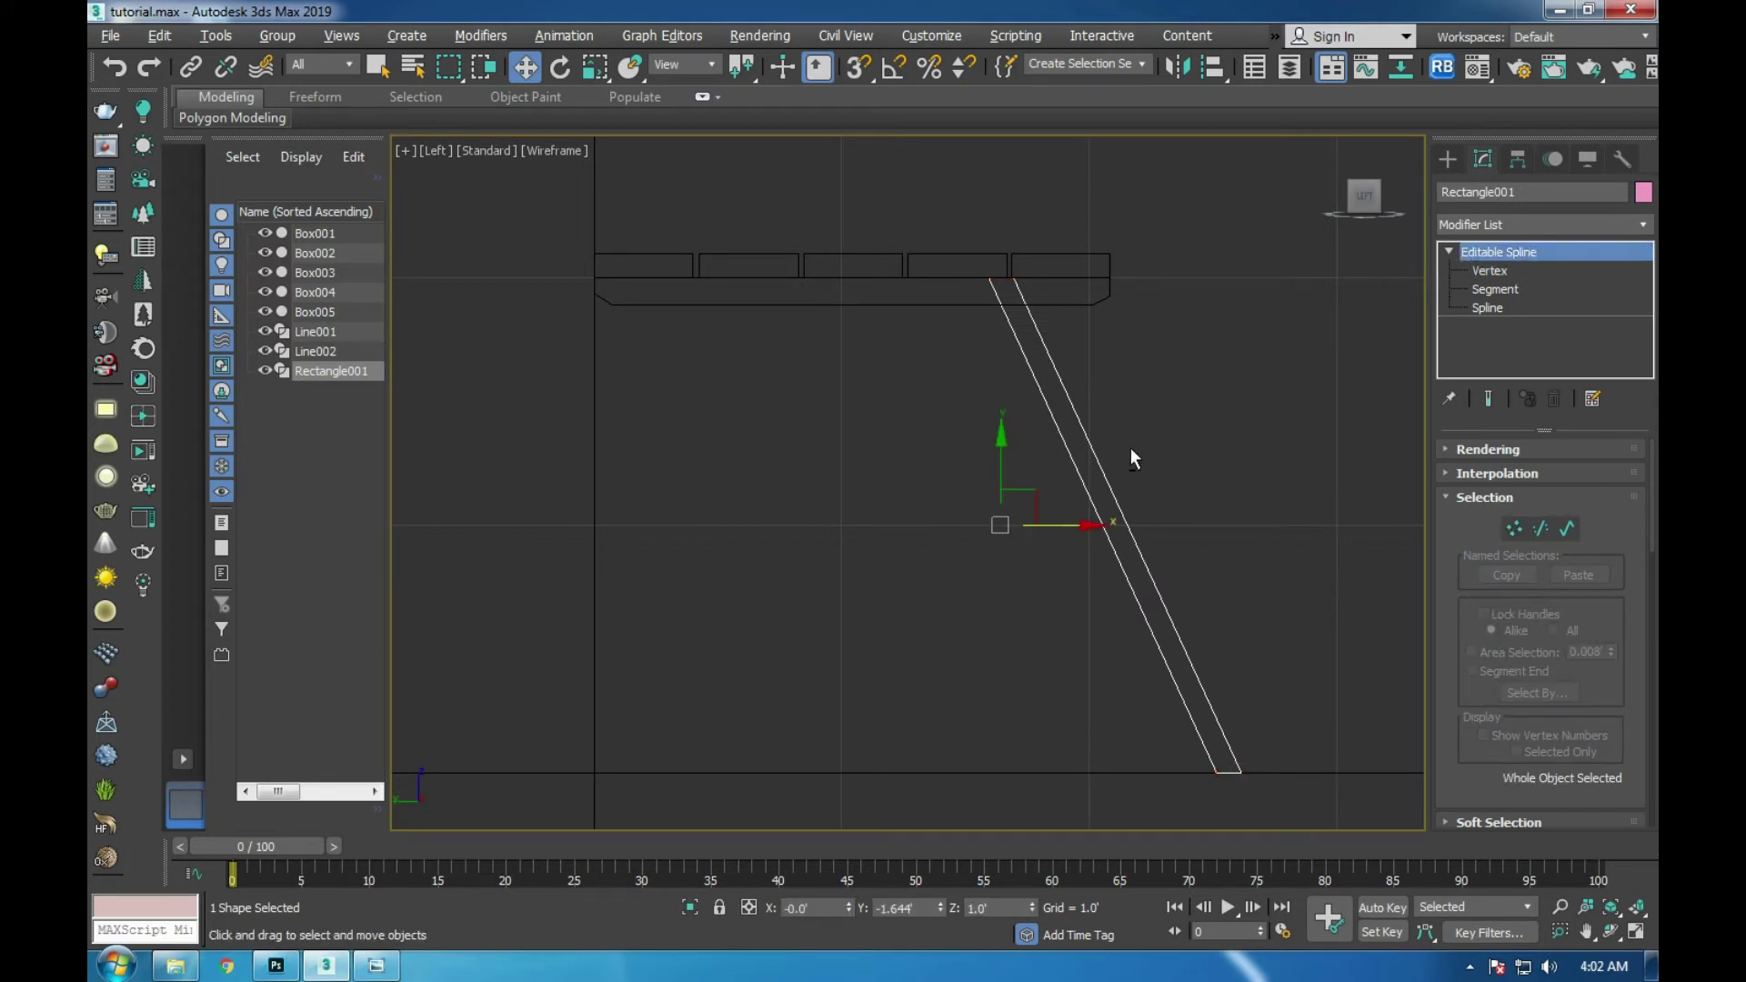
- Move the leg outline left along X in the Top view
key("alt+w")
key("alt+w")
key("alt+w")
key("alt+w")
scroll(1144, 435, "down", 3)
scroll(995, 483, "up", 3)
left_click_drag(1131, 458, 722, 462)
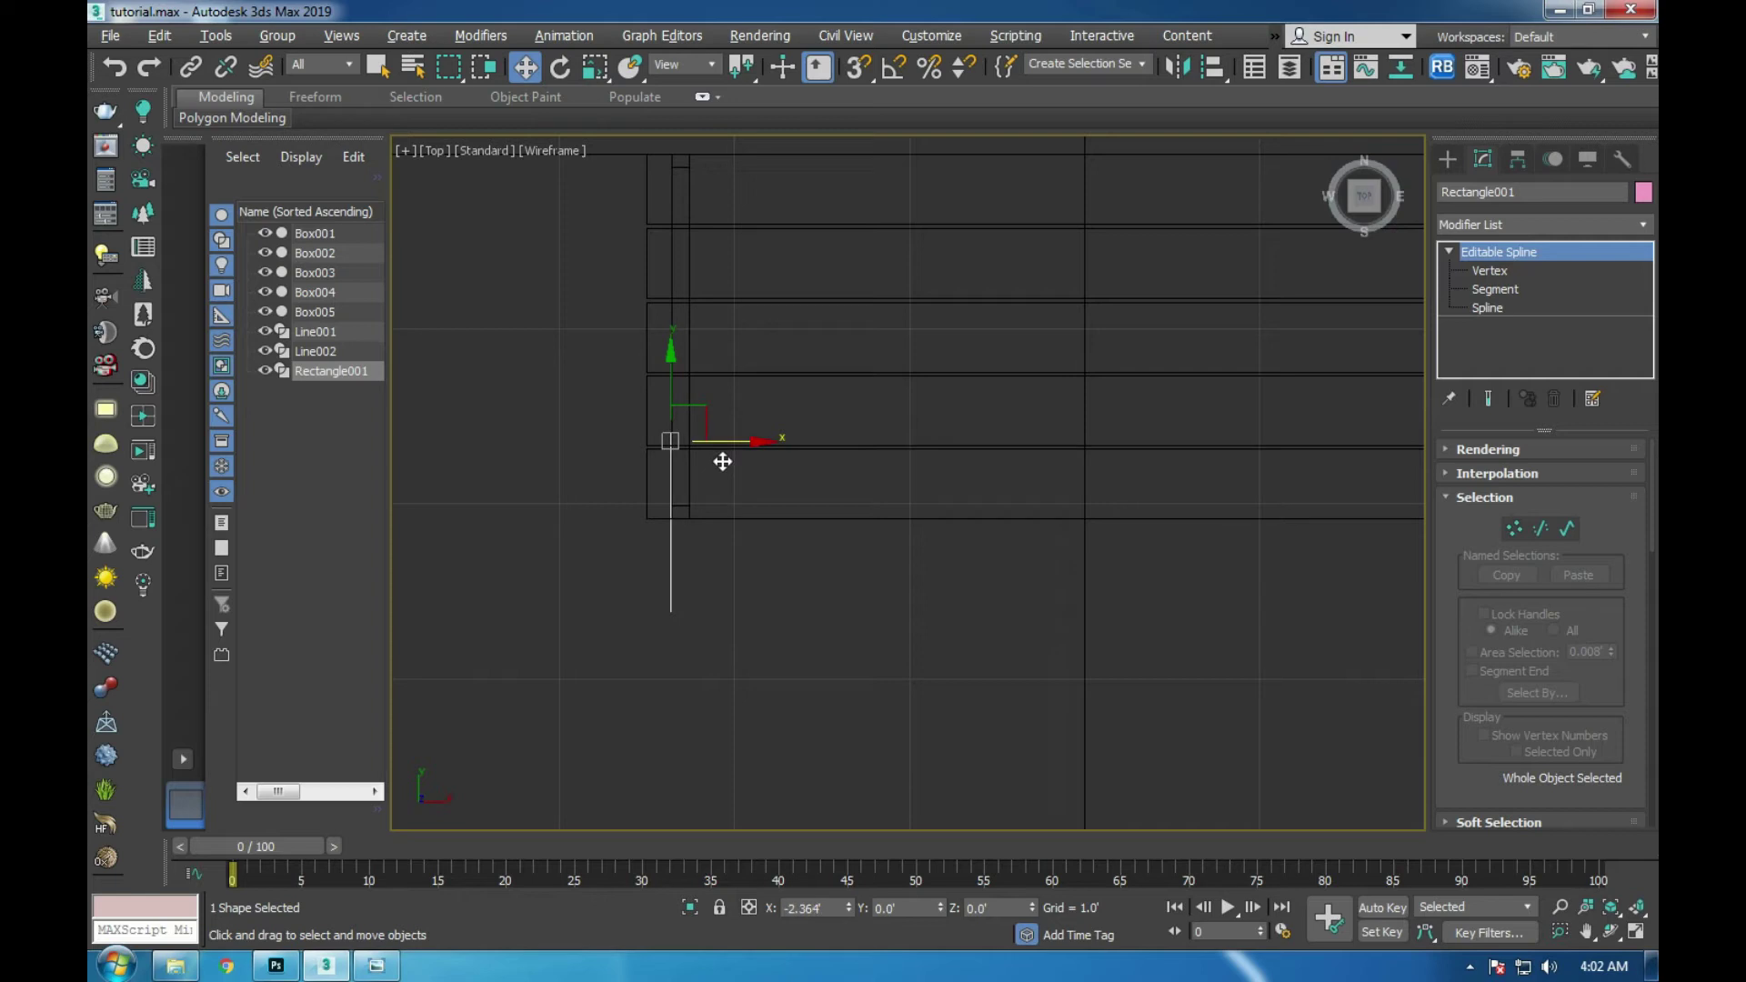
- Add an Extrude modifier of 0.1' to the leg and nudge it right
left_click(1469, 226)
scroll(1471, 273, "down", 10)
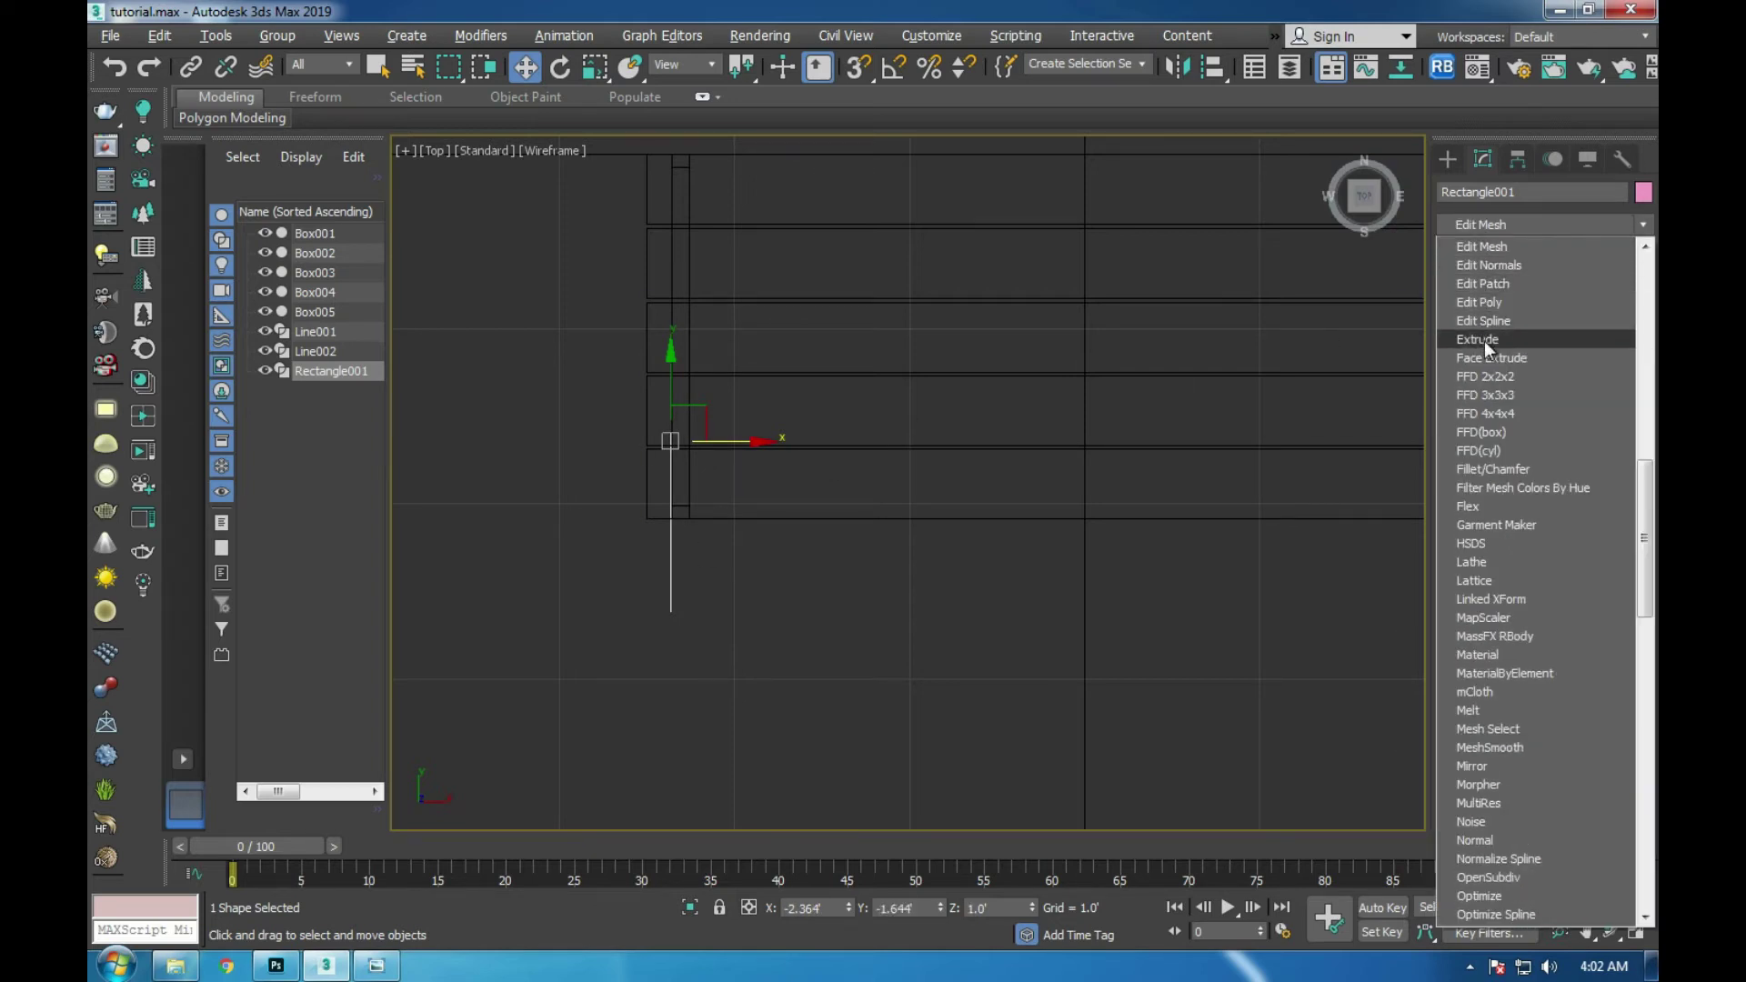
left_click(1485, 342)
scroll(637, 453, "up", 6)
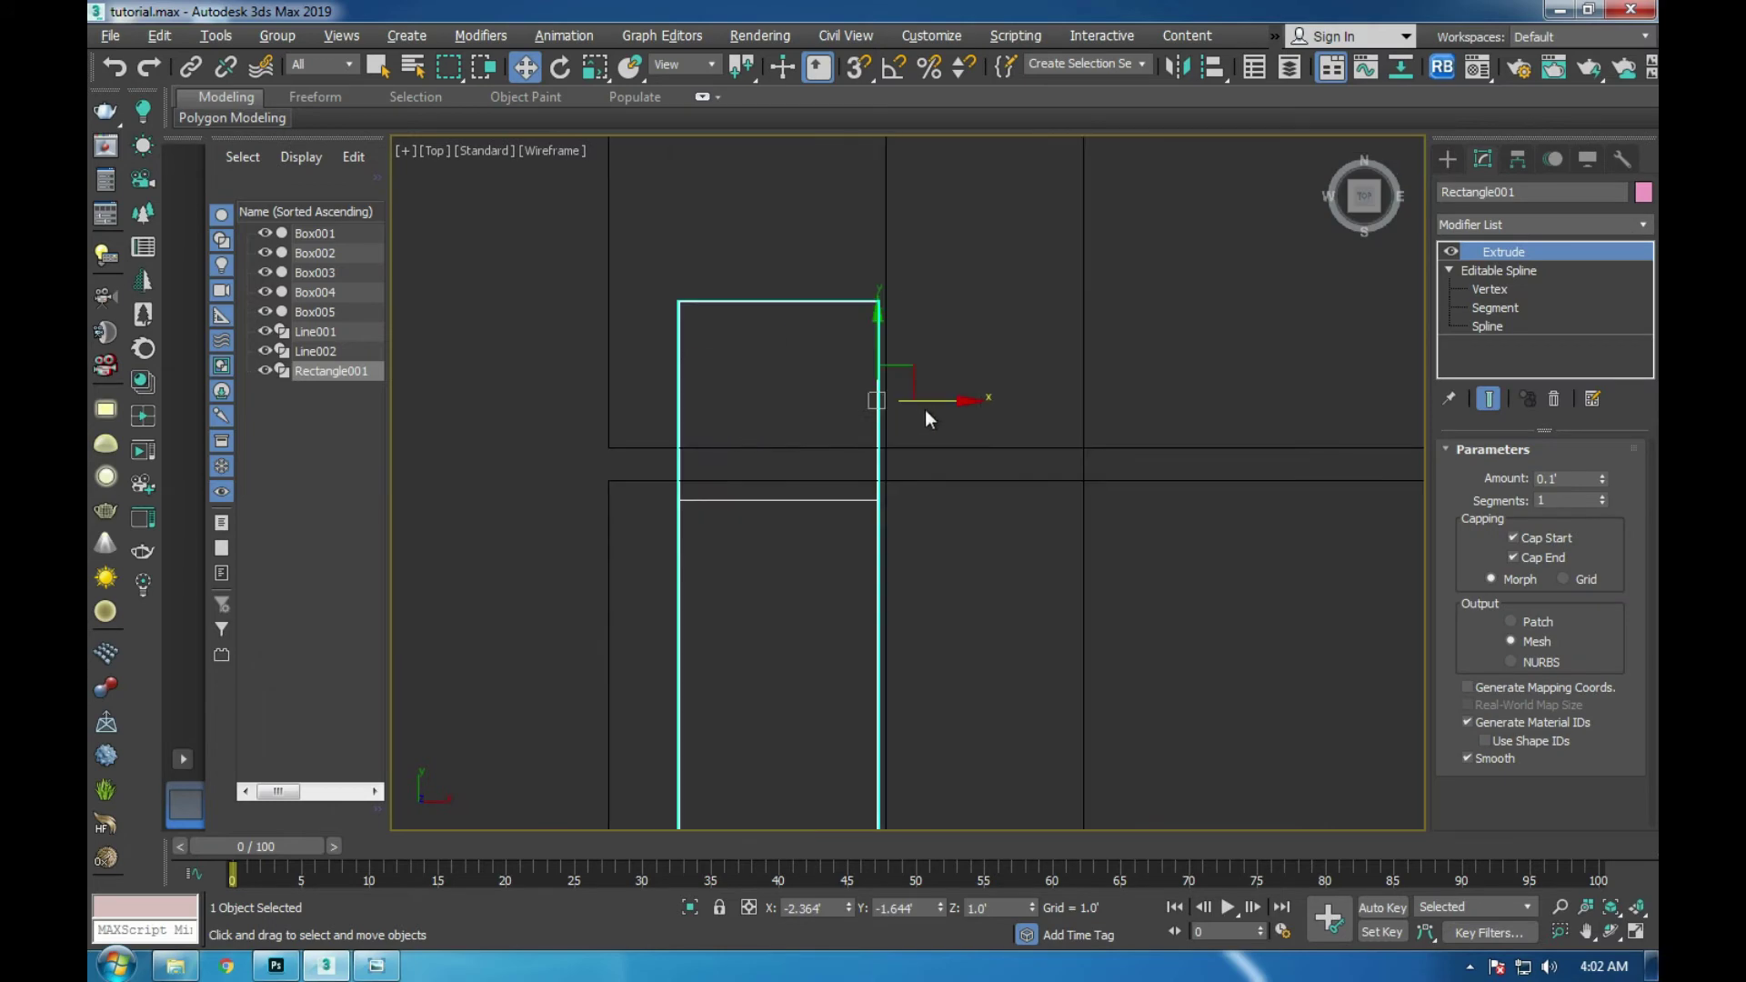
left_click_drag(920, 401, 949, 465)
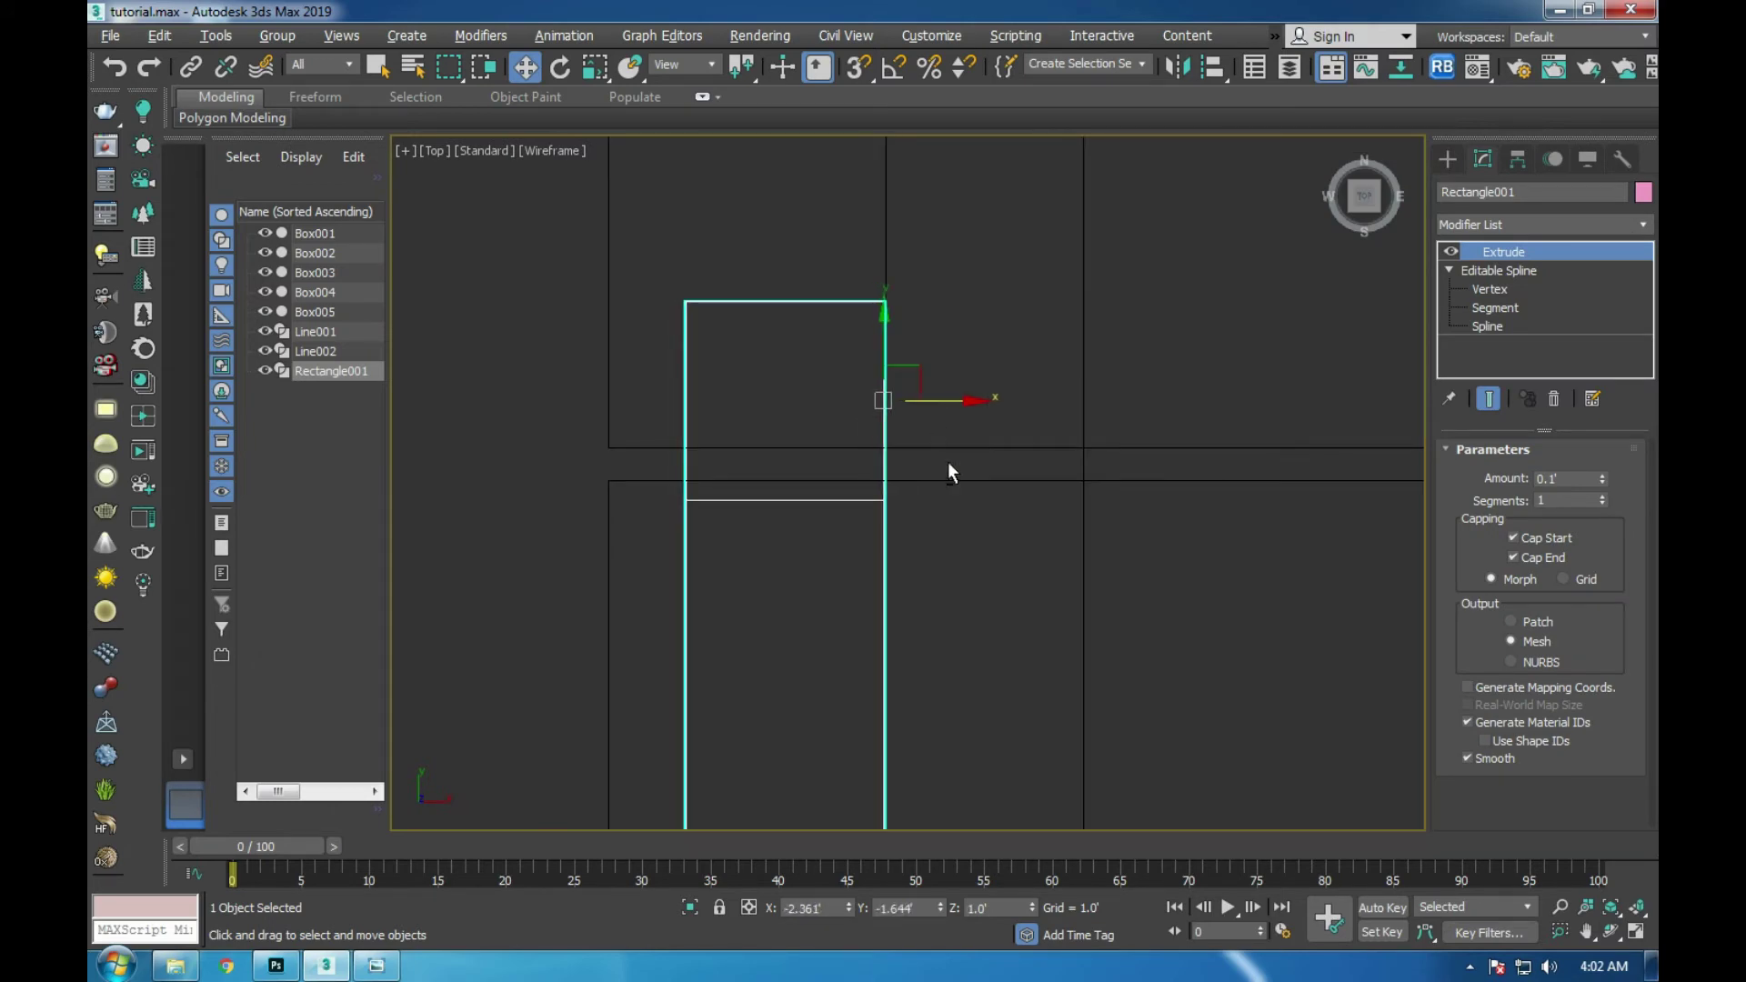
- Inspect the solid leg in Perspective and against the reference photo, then maximize the side view
key("p")
scroll(990, 407, "down", 3)
scroll(1022, 538, "up", 4)
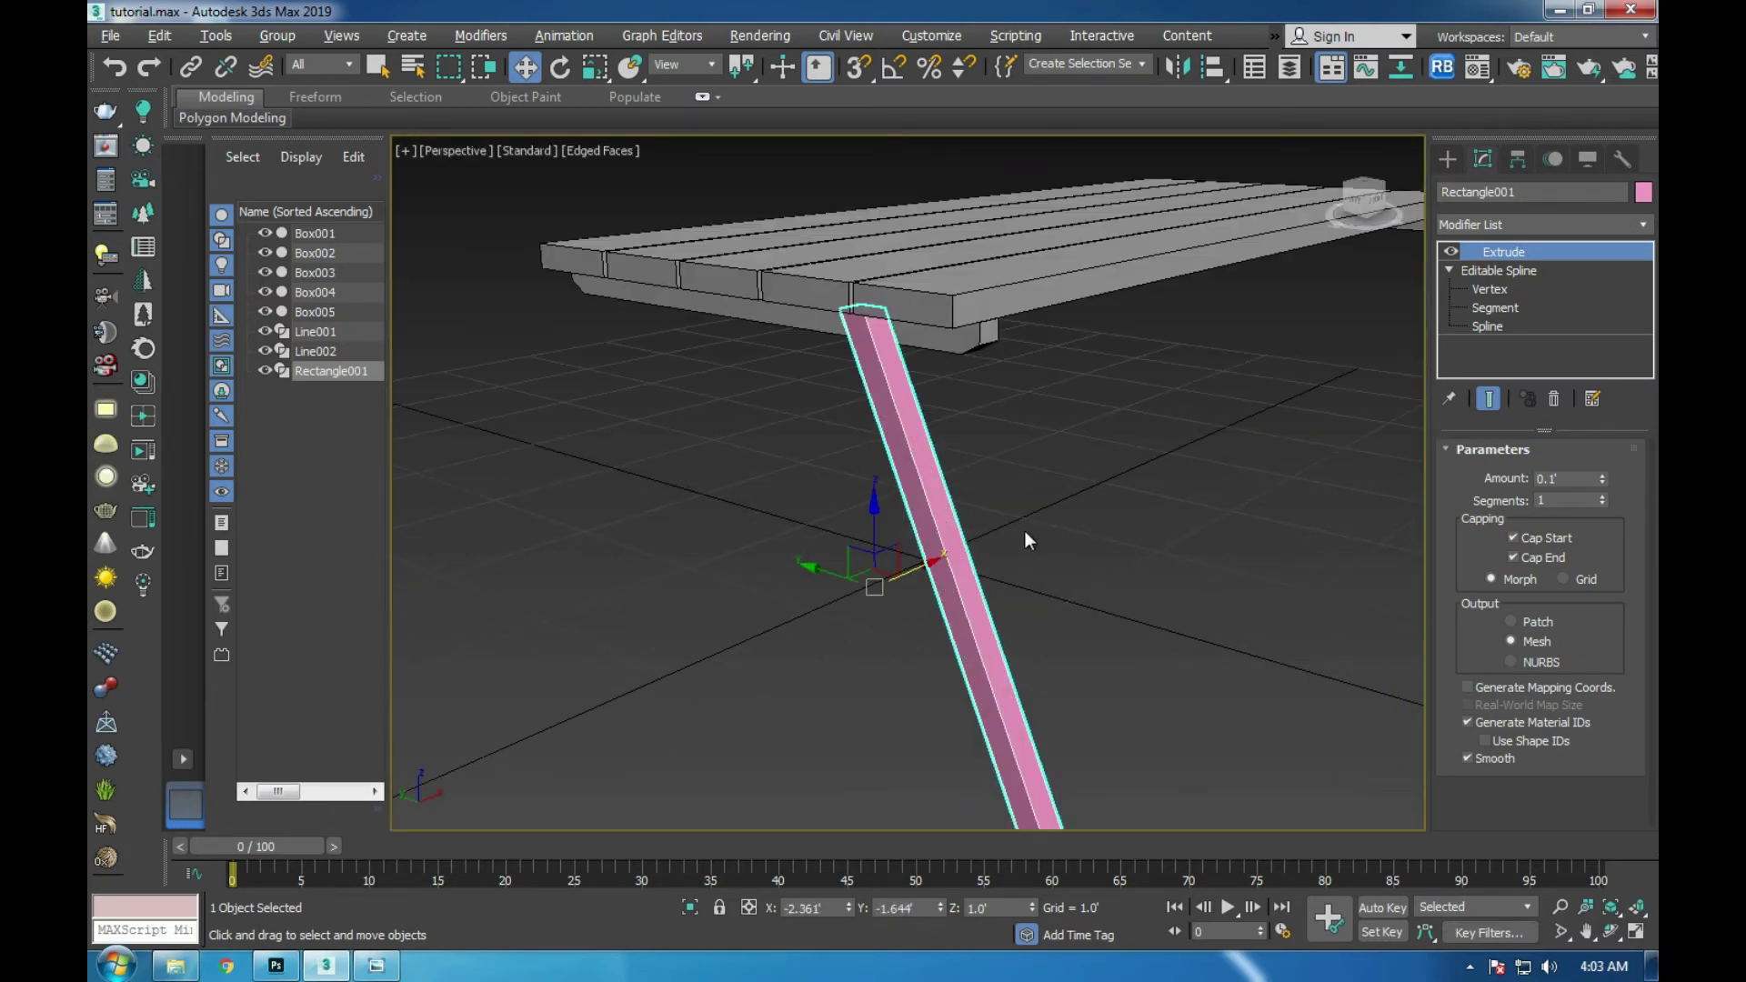
key("alt+w")
key("alt+w")
scroll(943, 499, "down", 3)
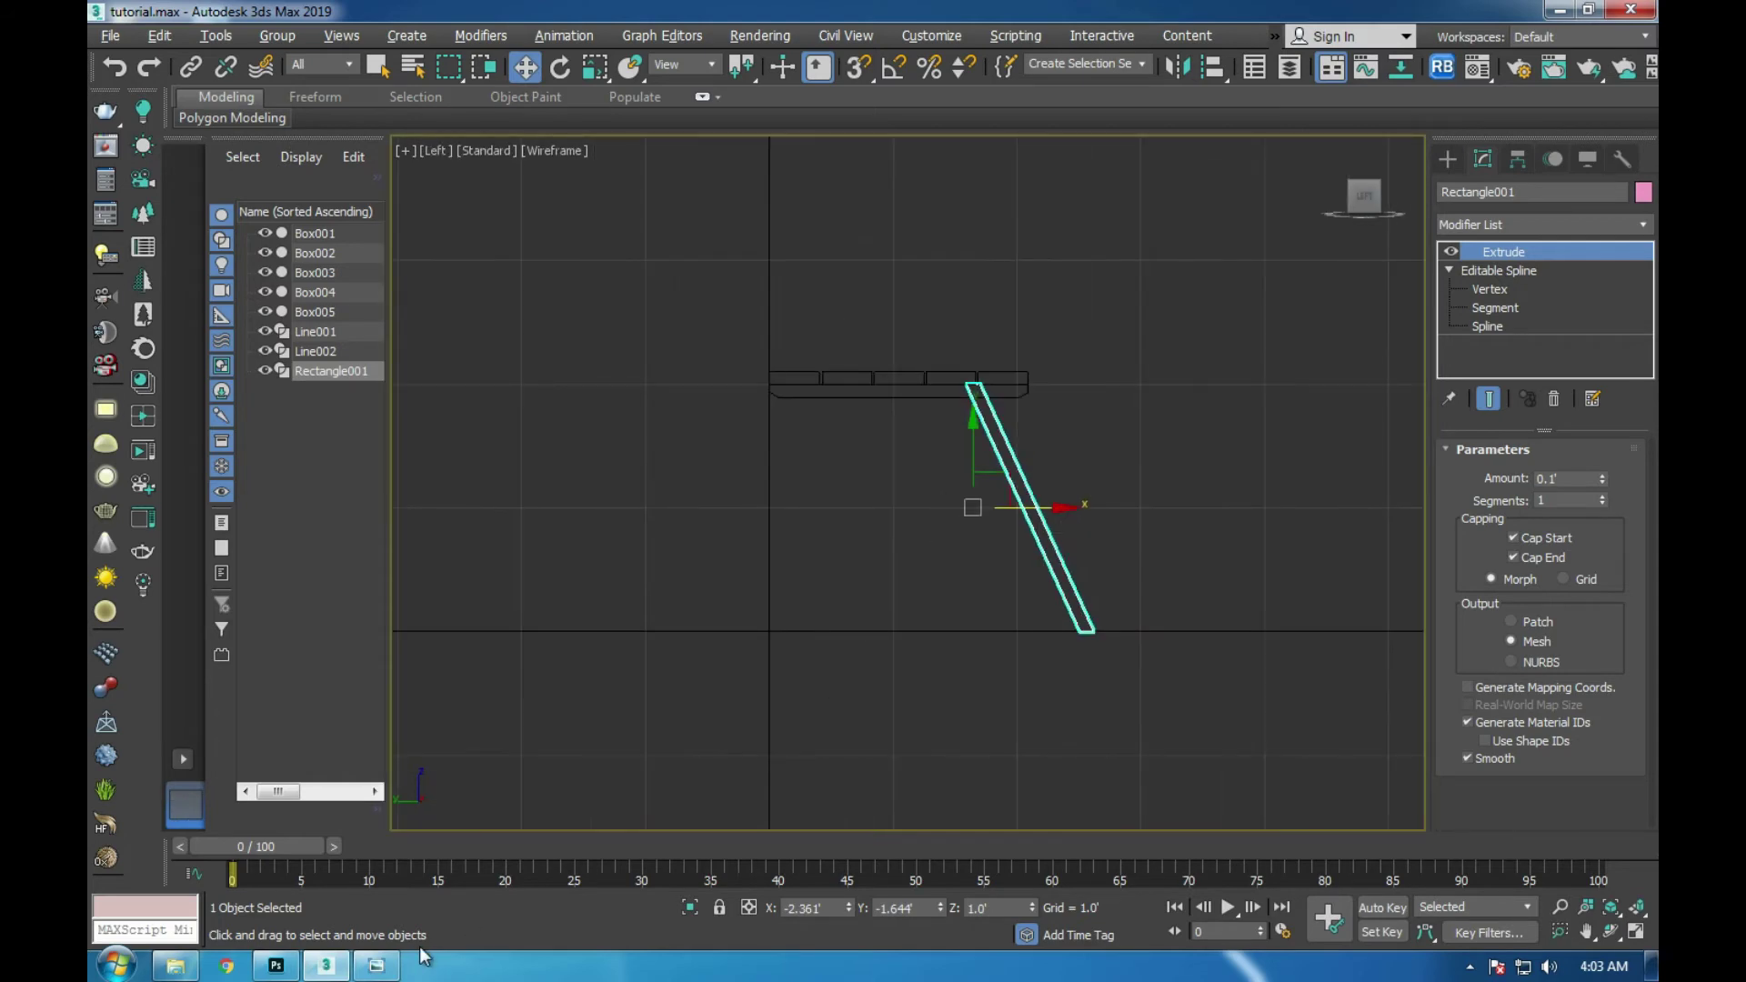
left_click(377, 966)
left_click(383, 962)
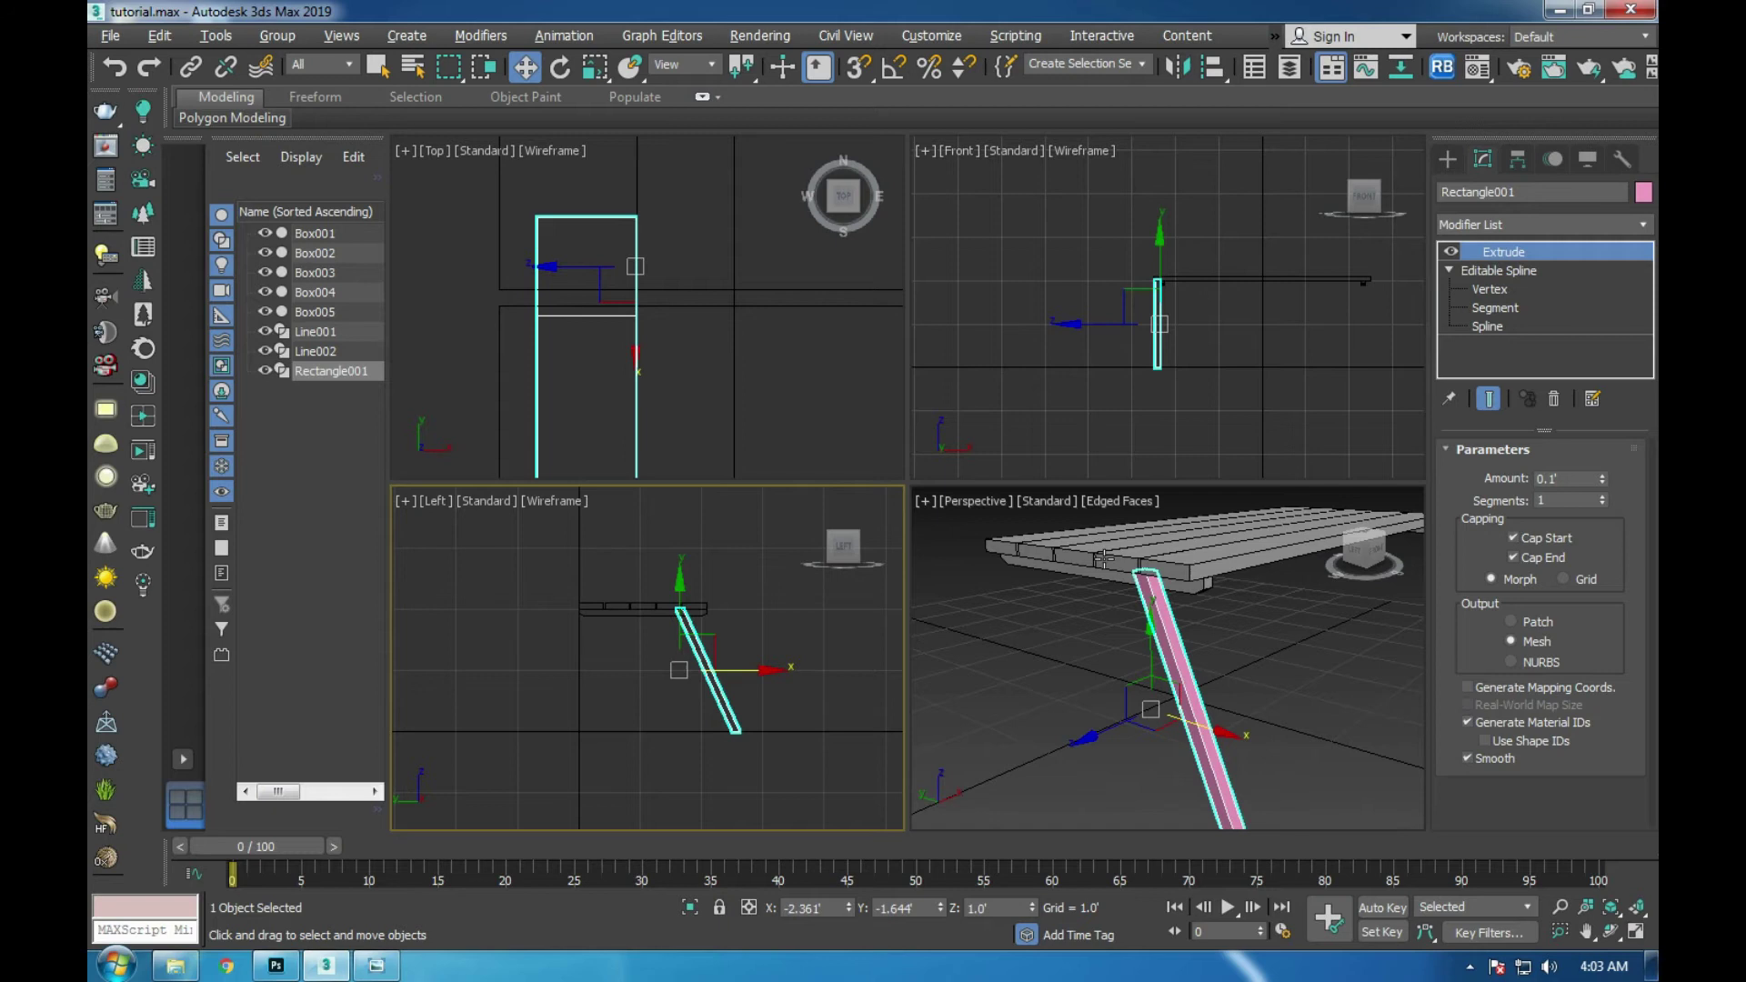
key("alt+w")
scroll(1078, 514, "up", 4)
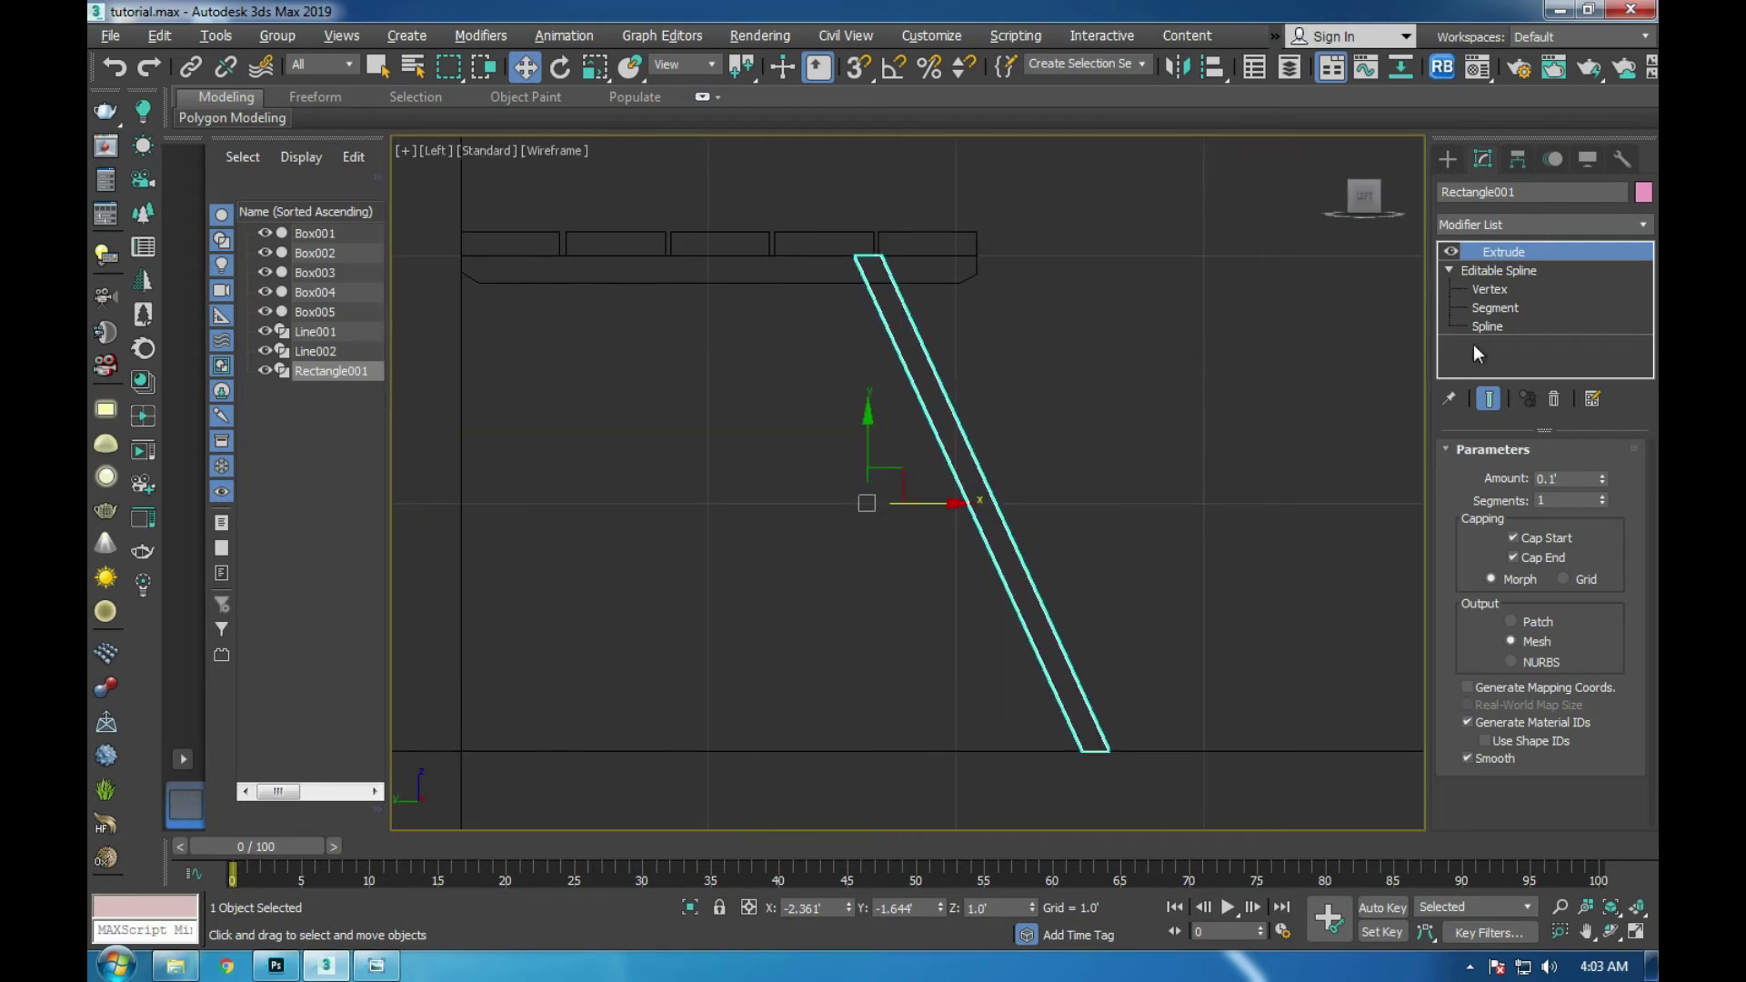
- Shift the leg's top vertices slightly right along X to sit under the tabletop edge
left_click(1484, 286)
left_click_drag(833, 246, 901, 273)
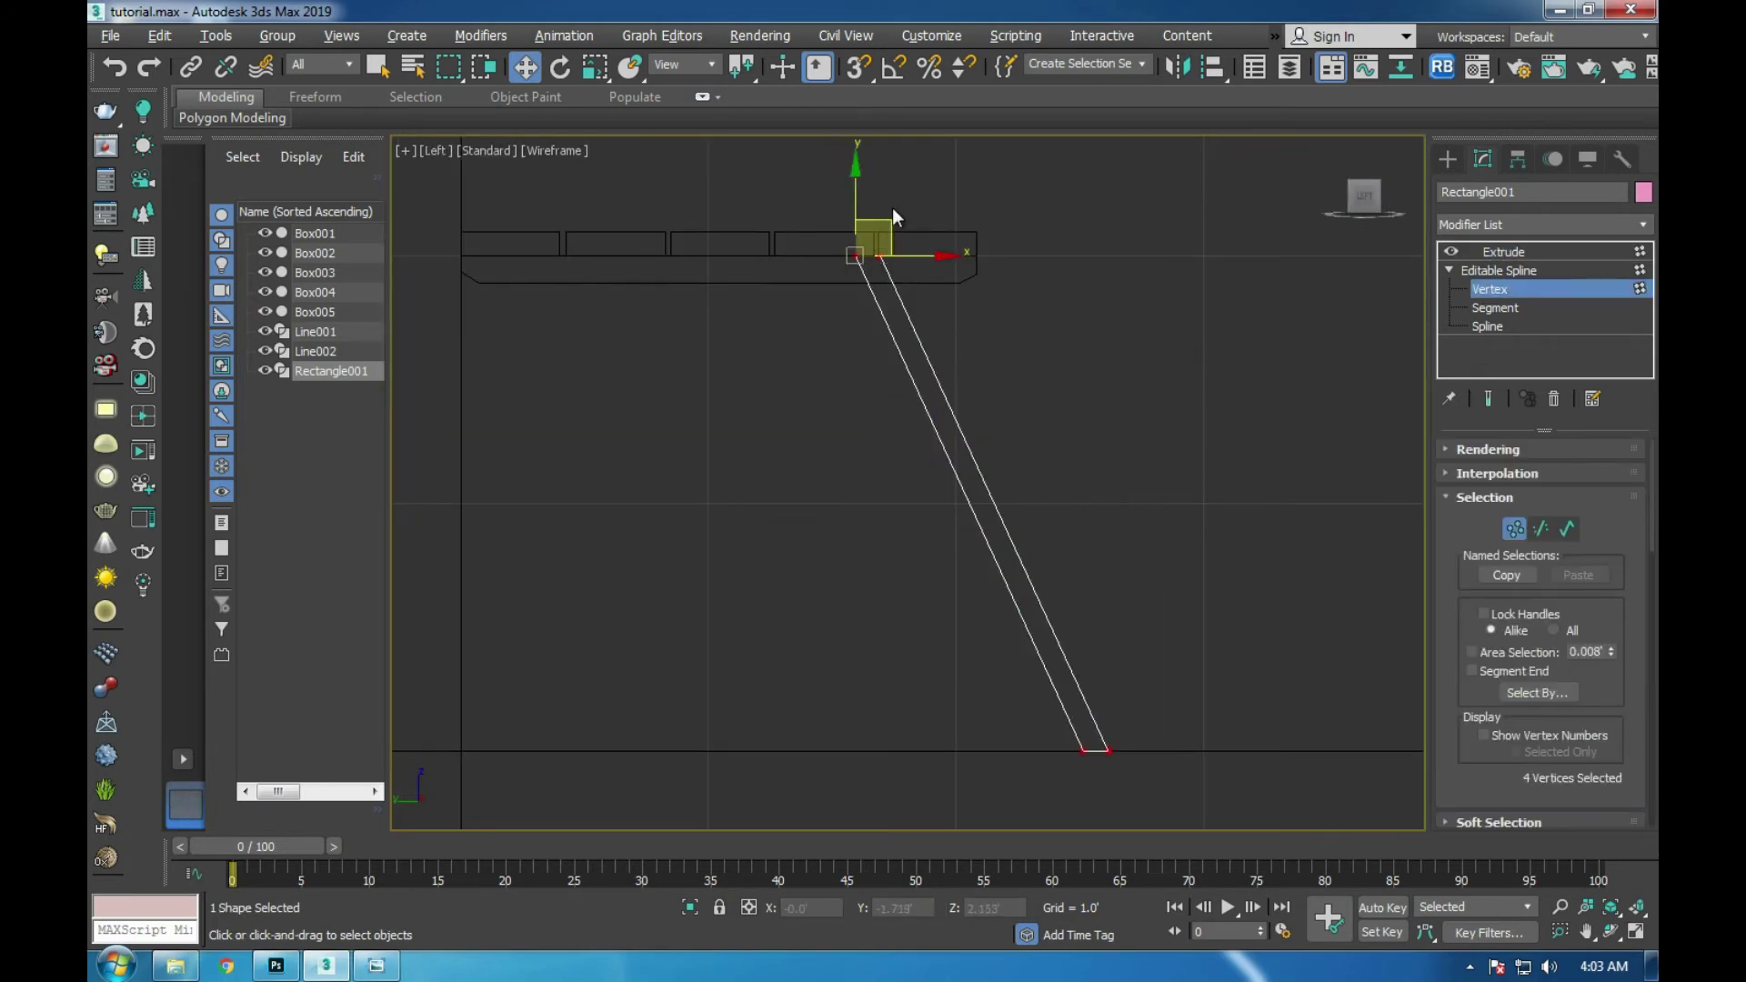
left_click(878, 257)
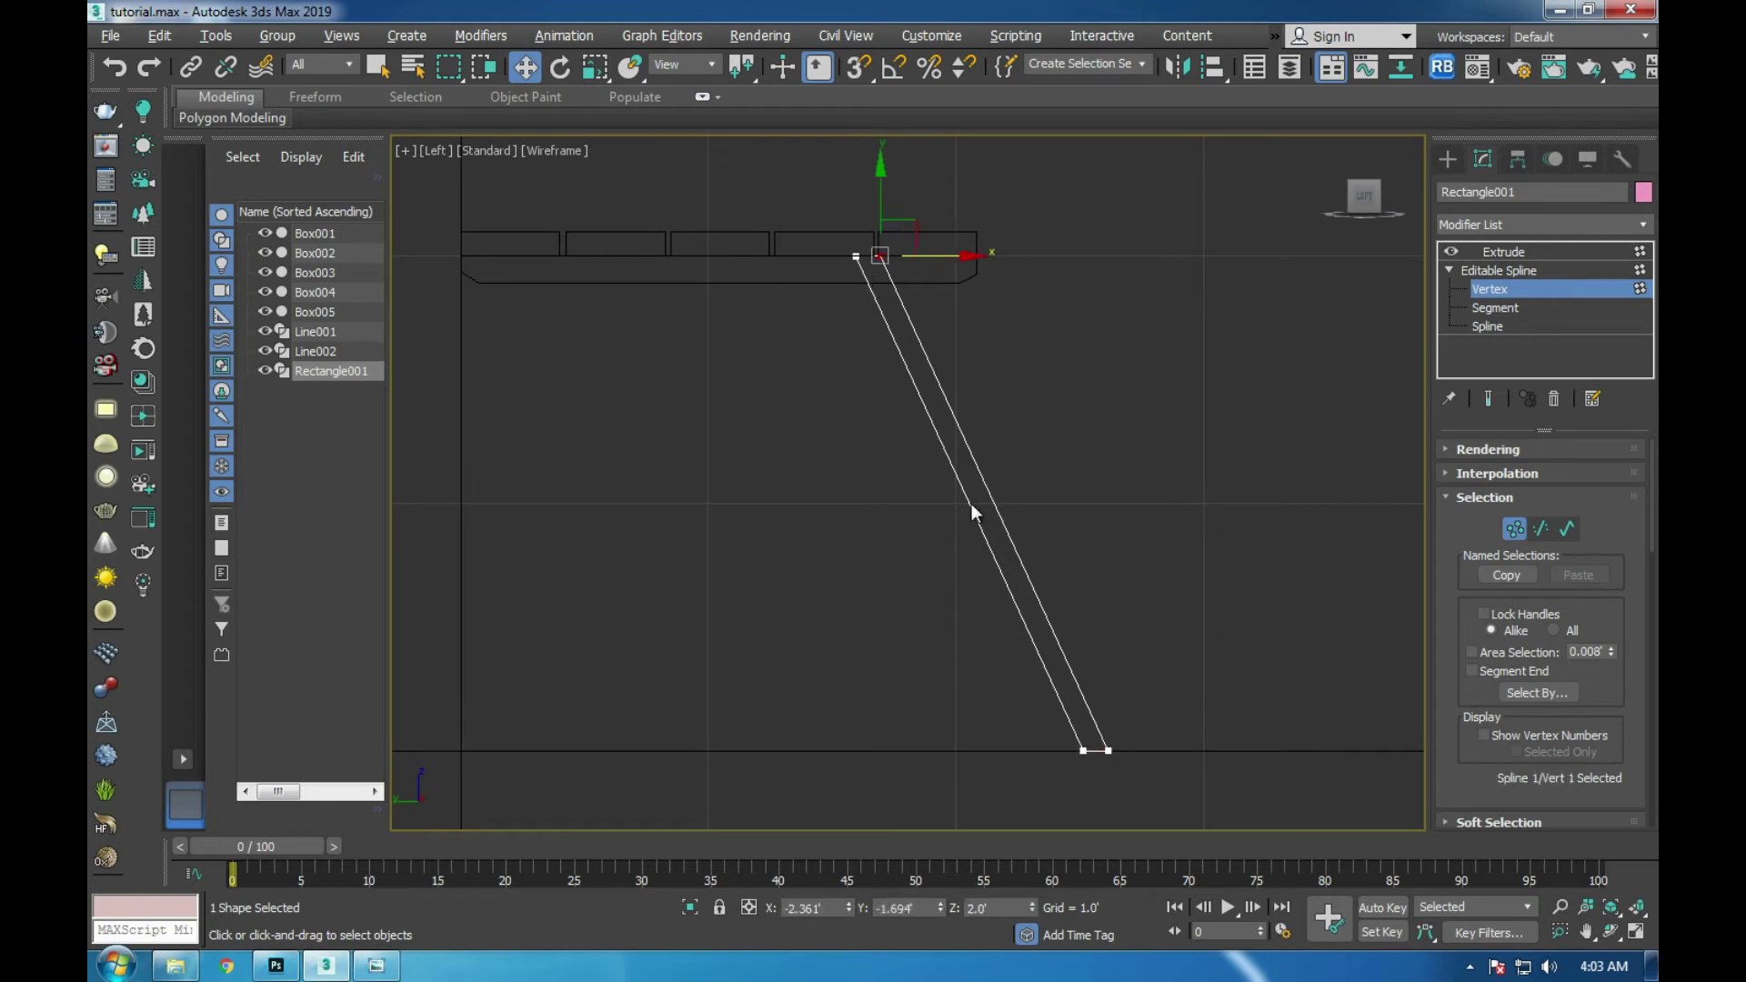
left_click(1104, 773, "ctrl")
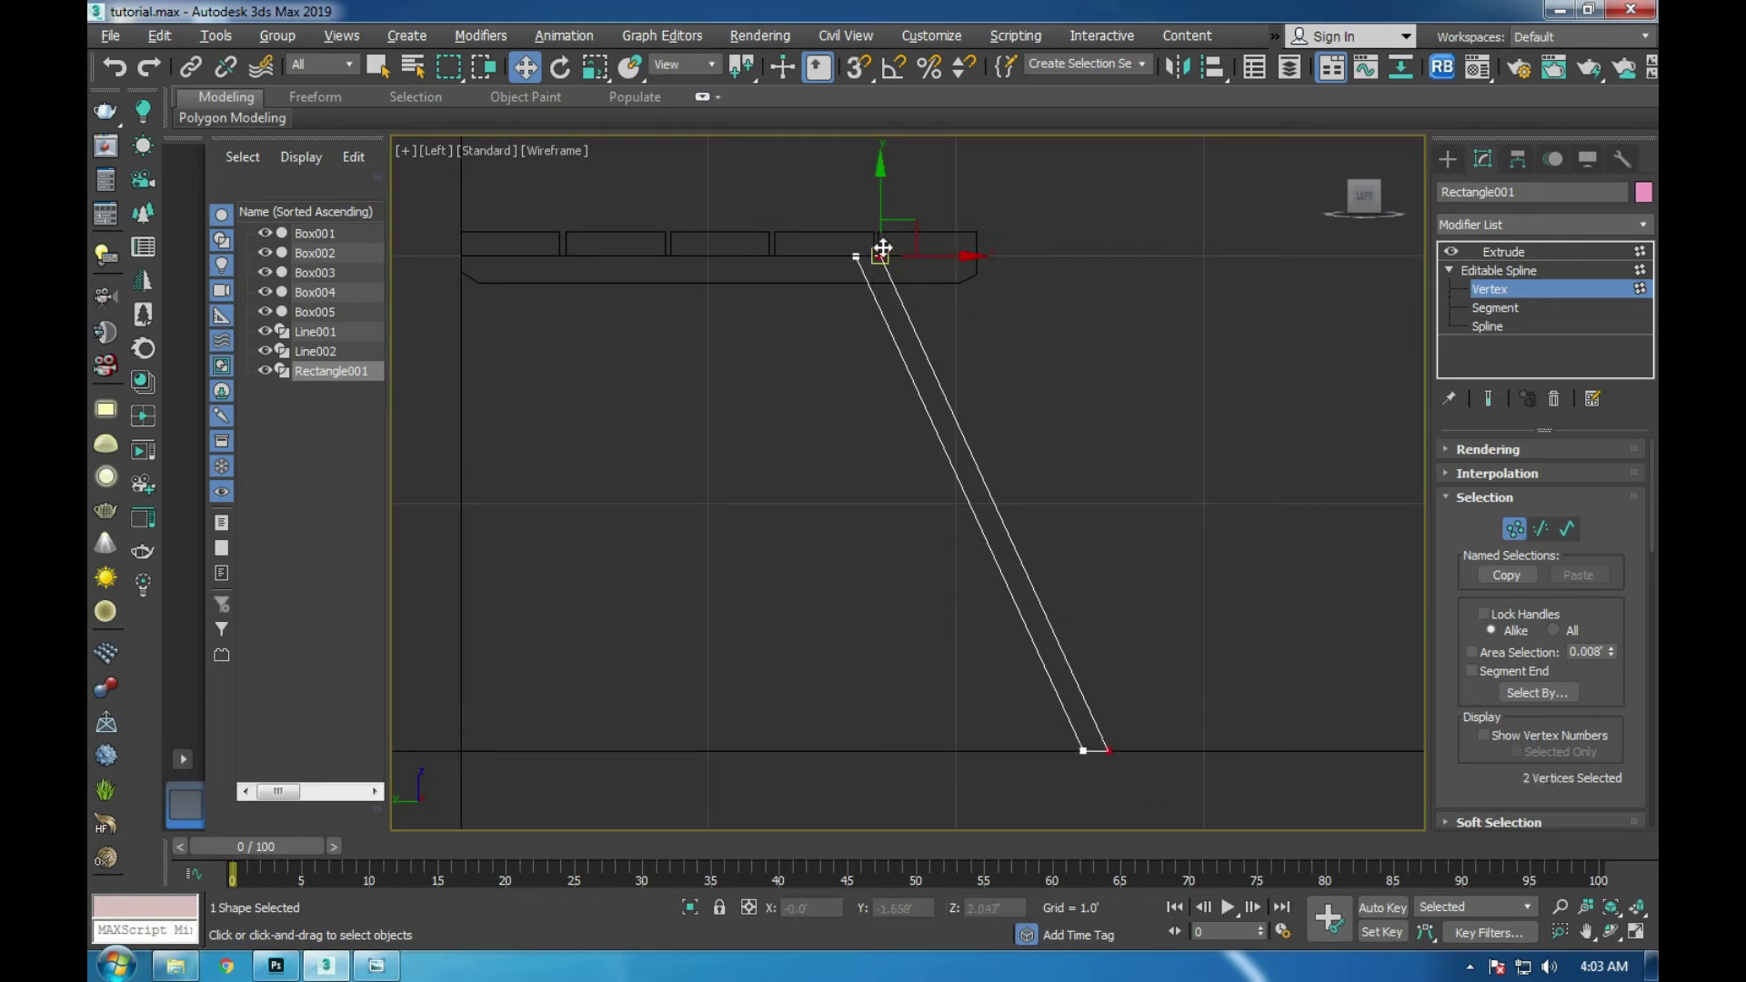
left_click_drag(935, 255, 947, 256)
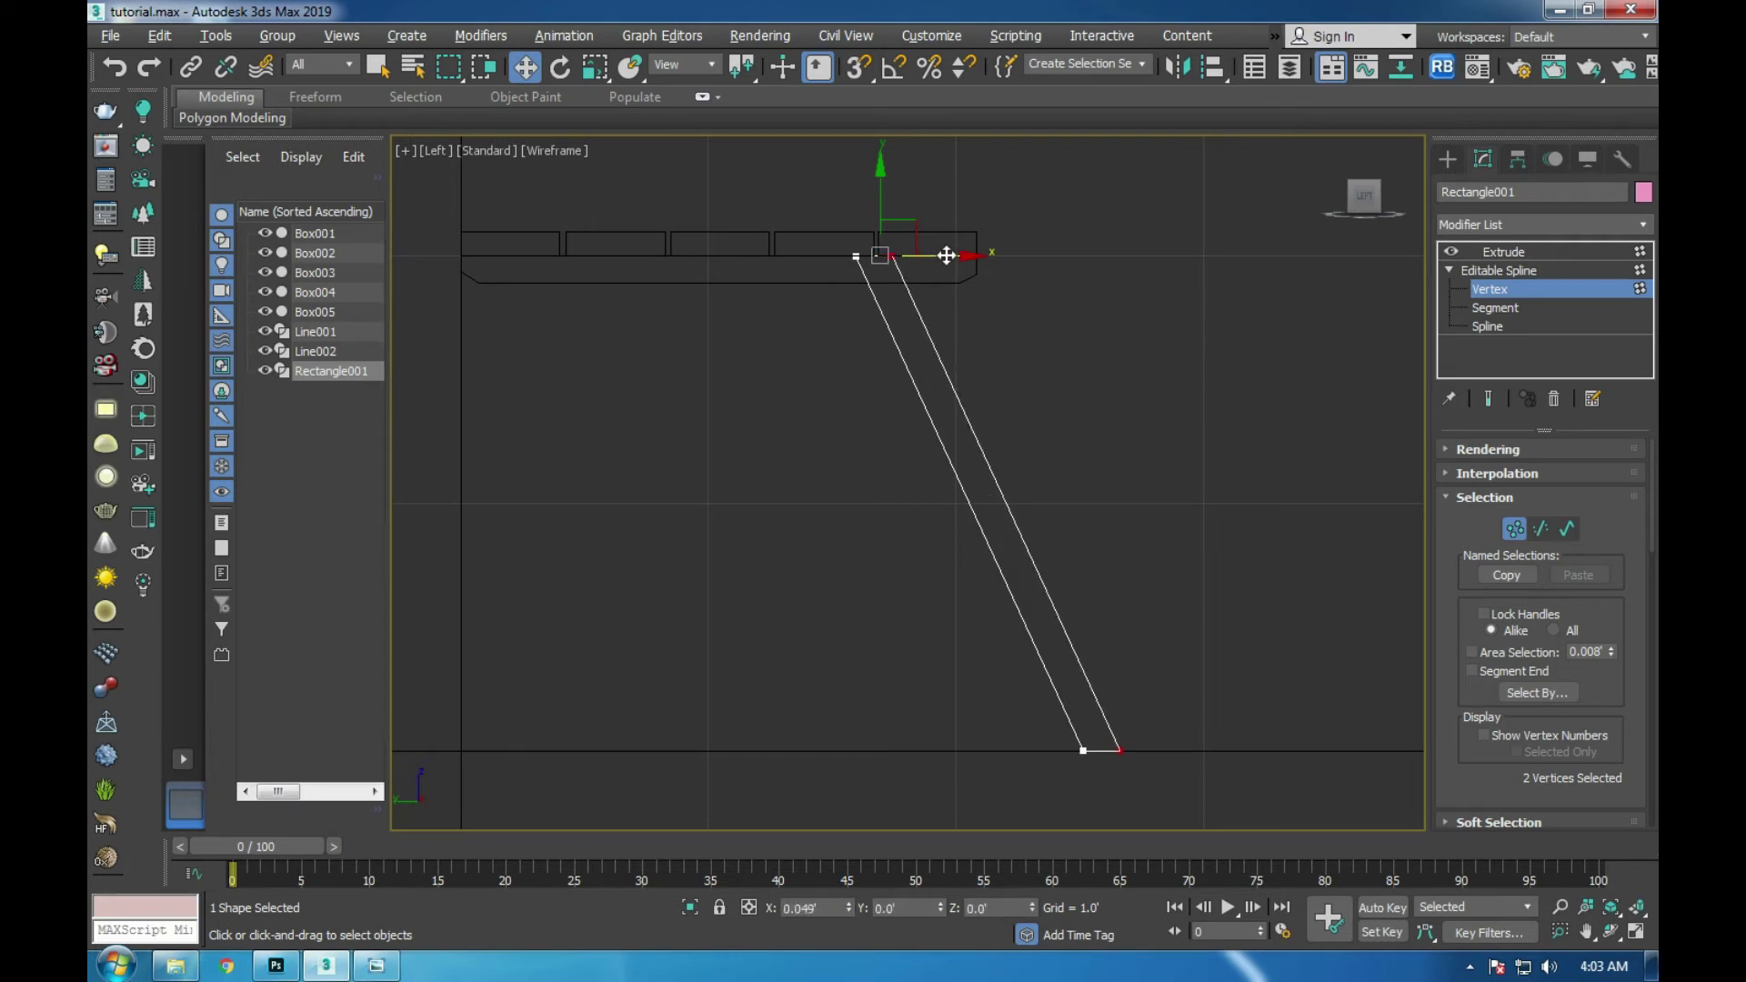
left_click(1492, 271)
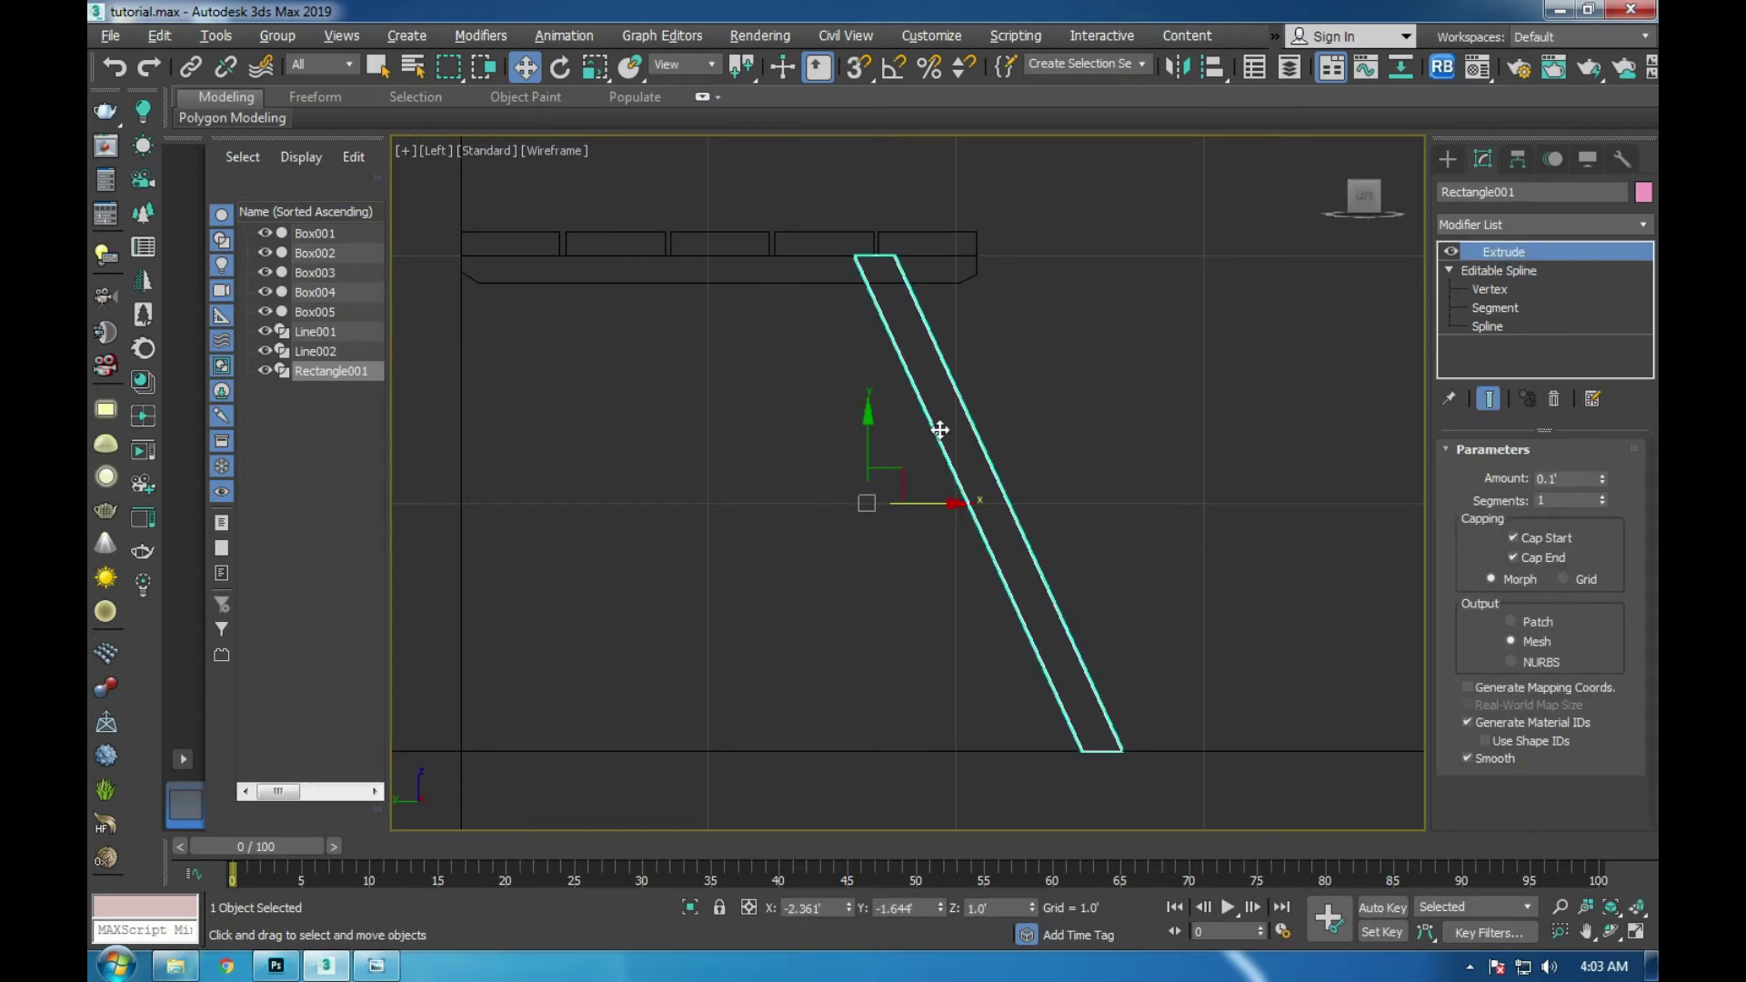
- Set the leg's object colour to black, matching the supports
key("p")
scroll(1092, 609, "up", 3)
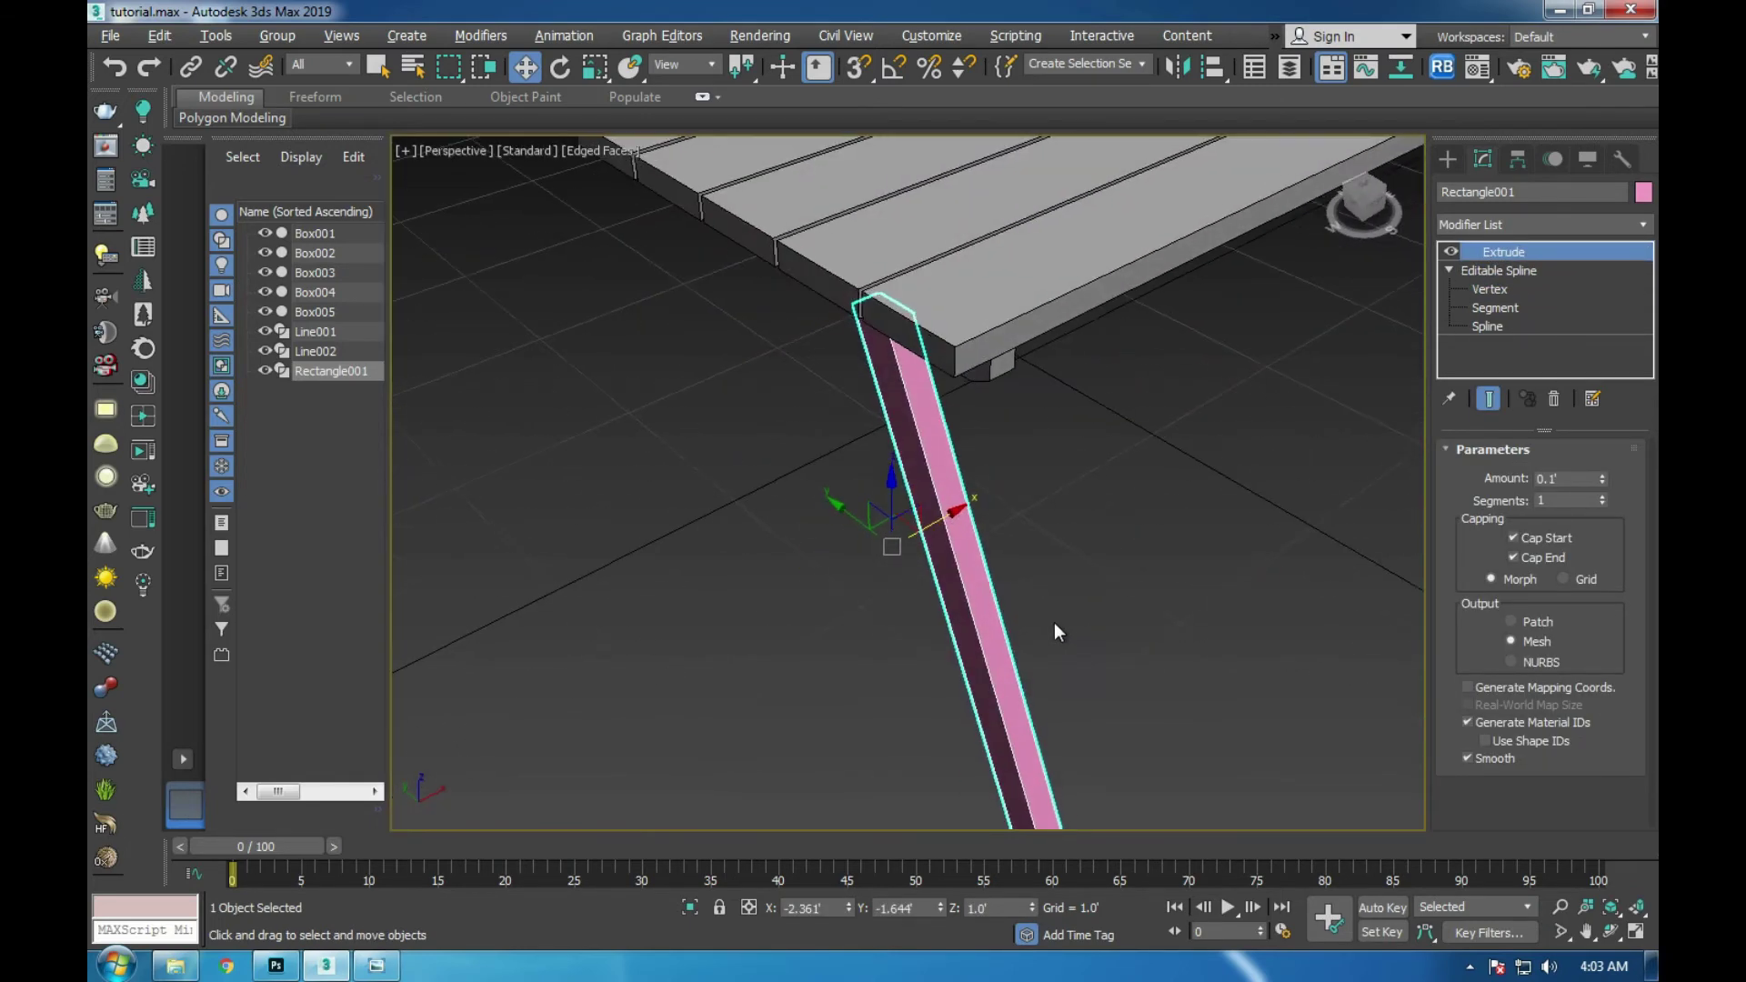
key("alt+w")
key("alt+w")
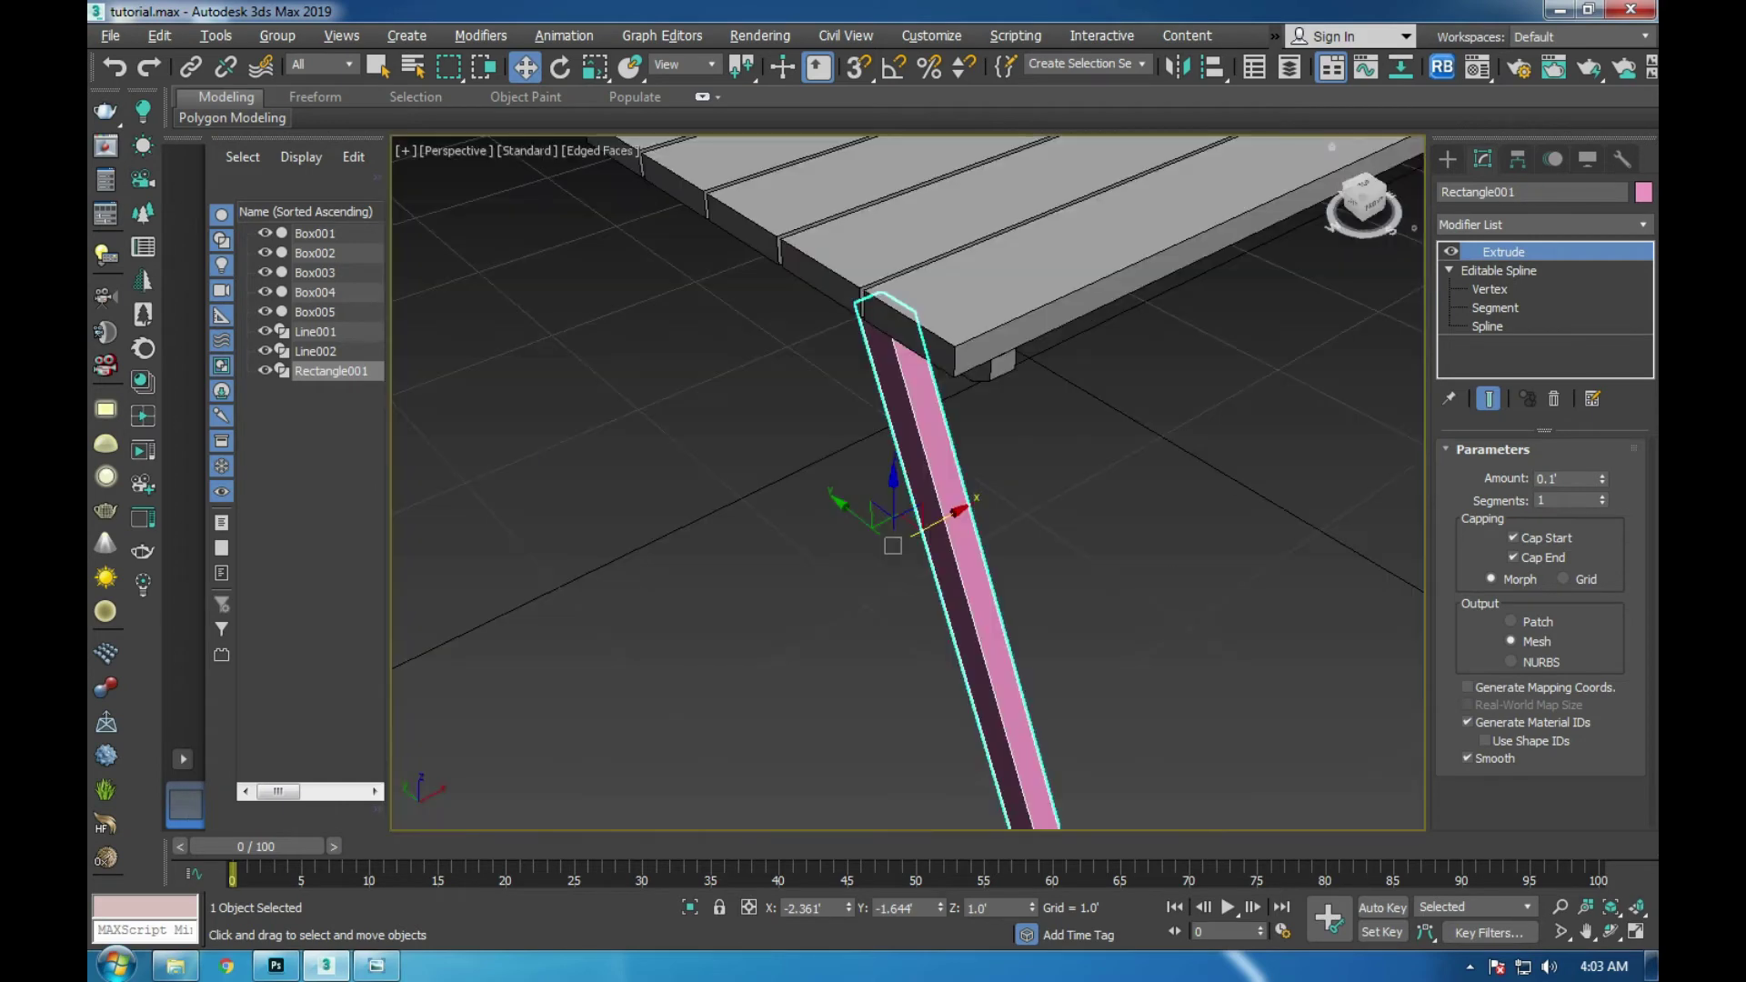
left_click(1642, 191)
left_click(1042, 534)
left_click(984, 604)
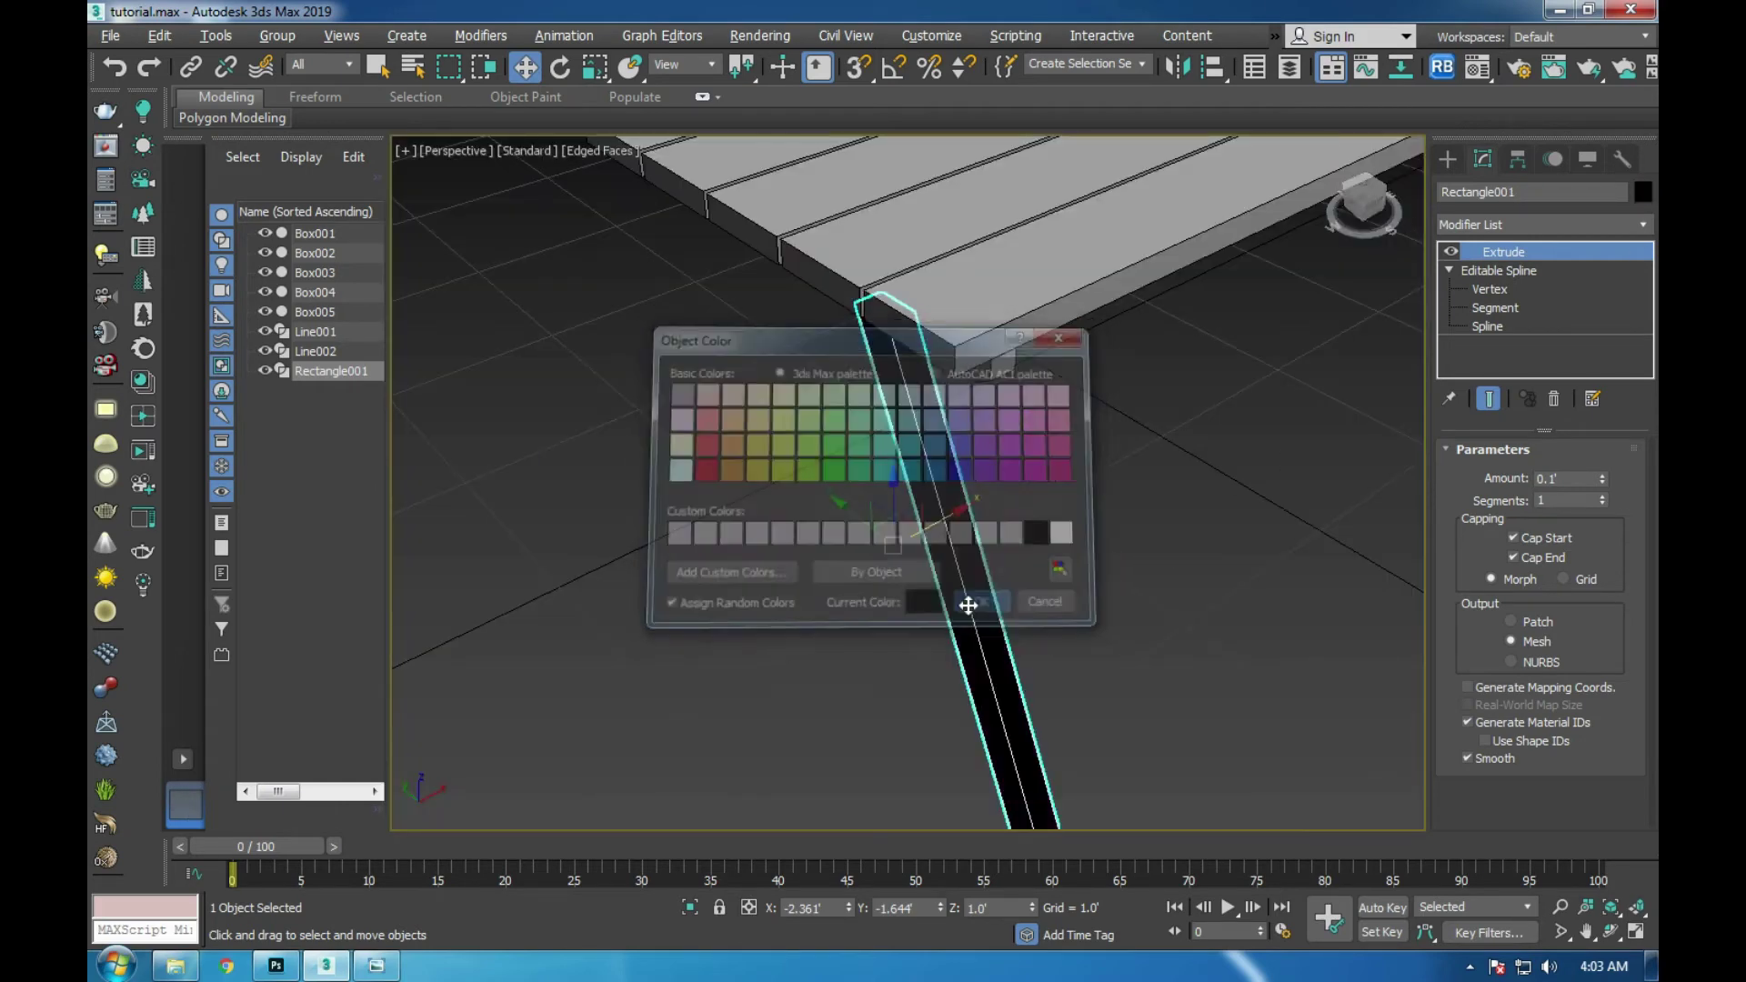
- Assign the grey material to the leg from the Material Editor
key("m")
left_click(1025, 445)
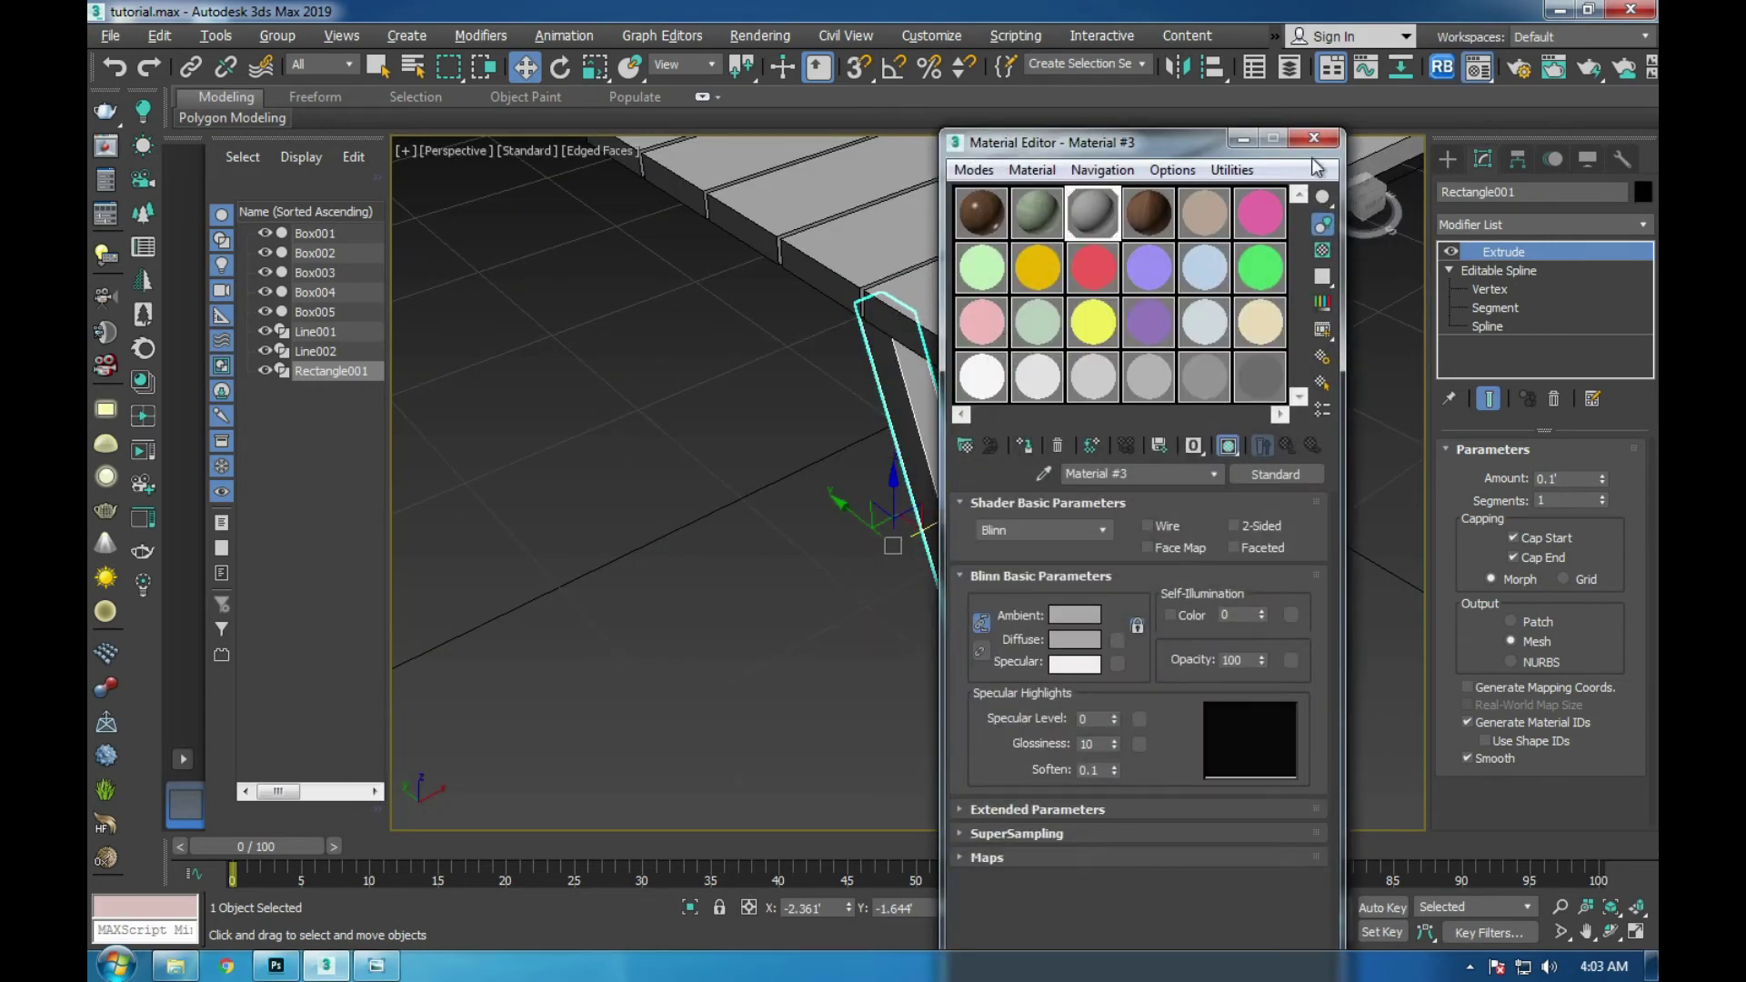
left_click(1314, 139)
key("alt+w")
key("l")
key("alt+w")
scroll(1246, 473, "down", 2)
scroll(878, 520, "up", 2)
scroll(877, 511, "down", 2)
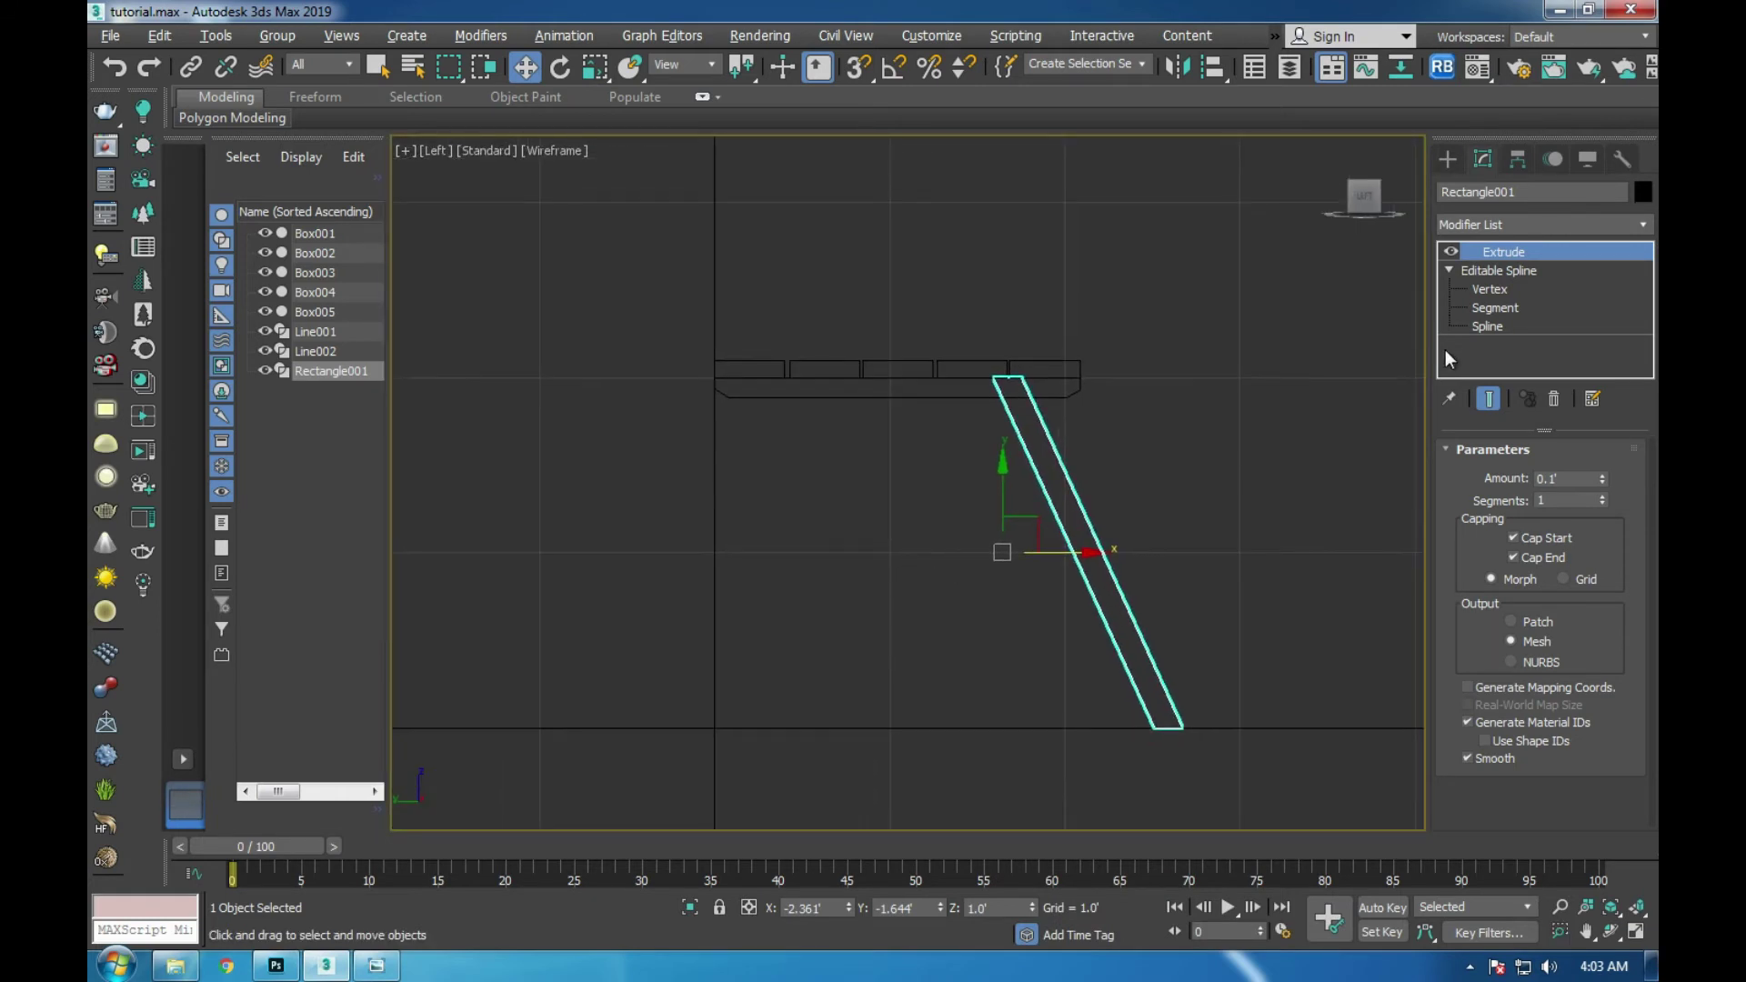
- Copy the leg and mirror the copy on the X axis with No Clone so it leans left
left_click_drag(1069, 556, 857, 575, "shift")
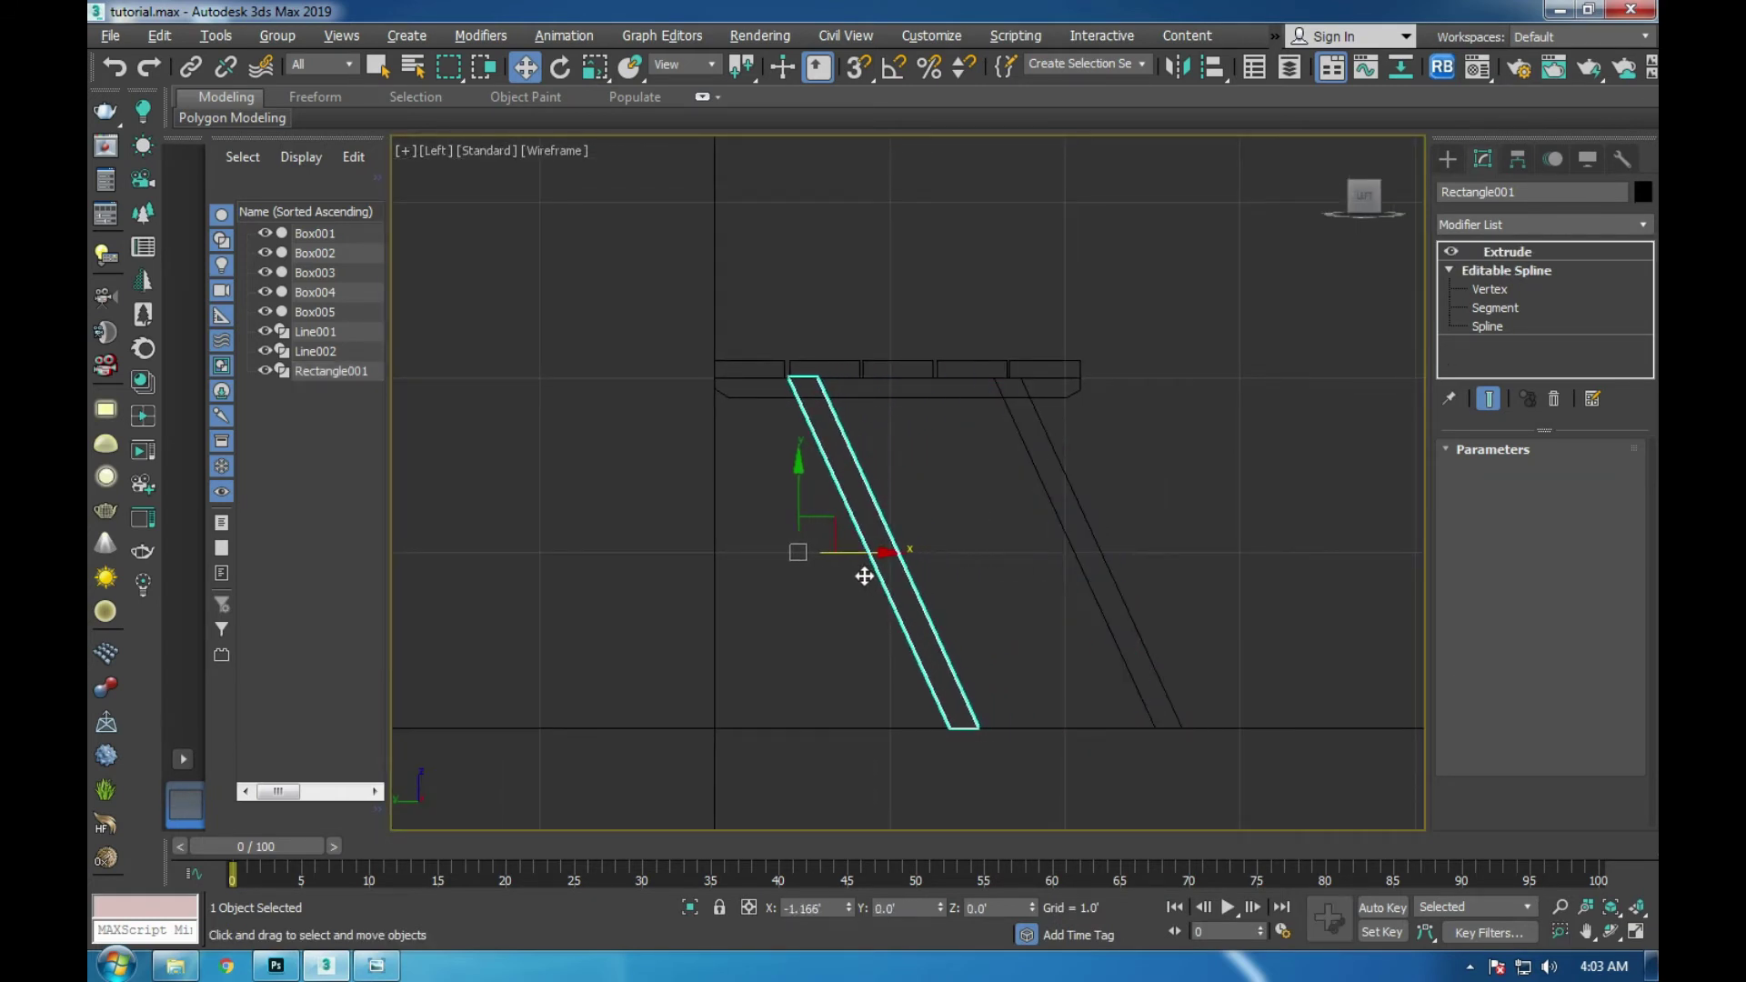
left_click(873, 574)
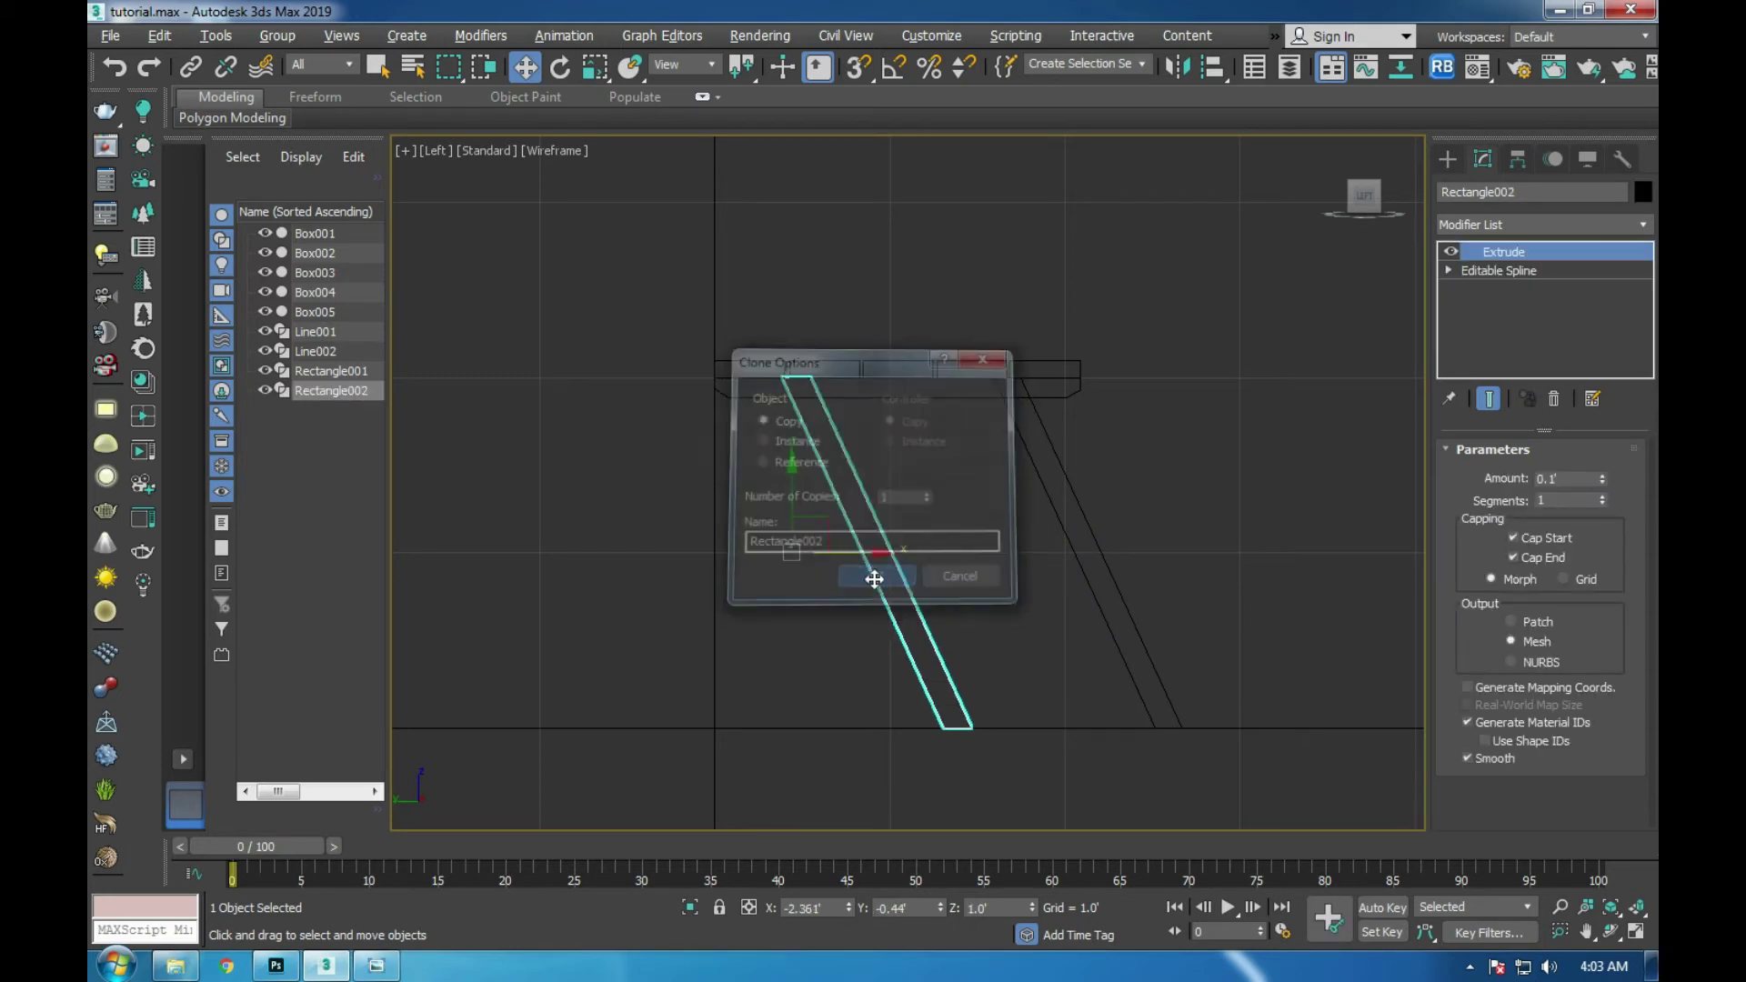
left_click(1182, 69)
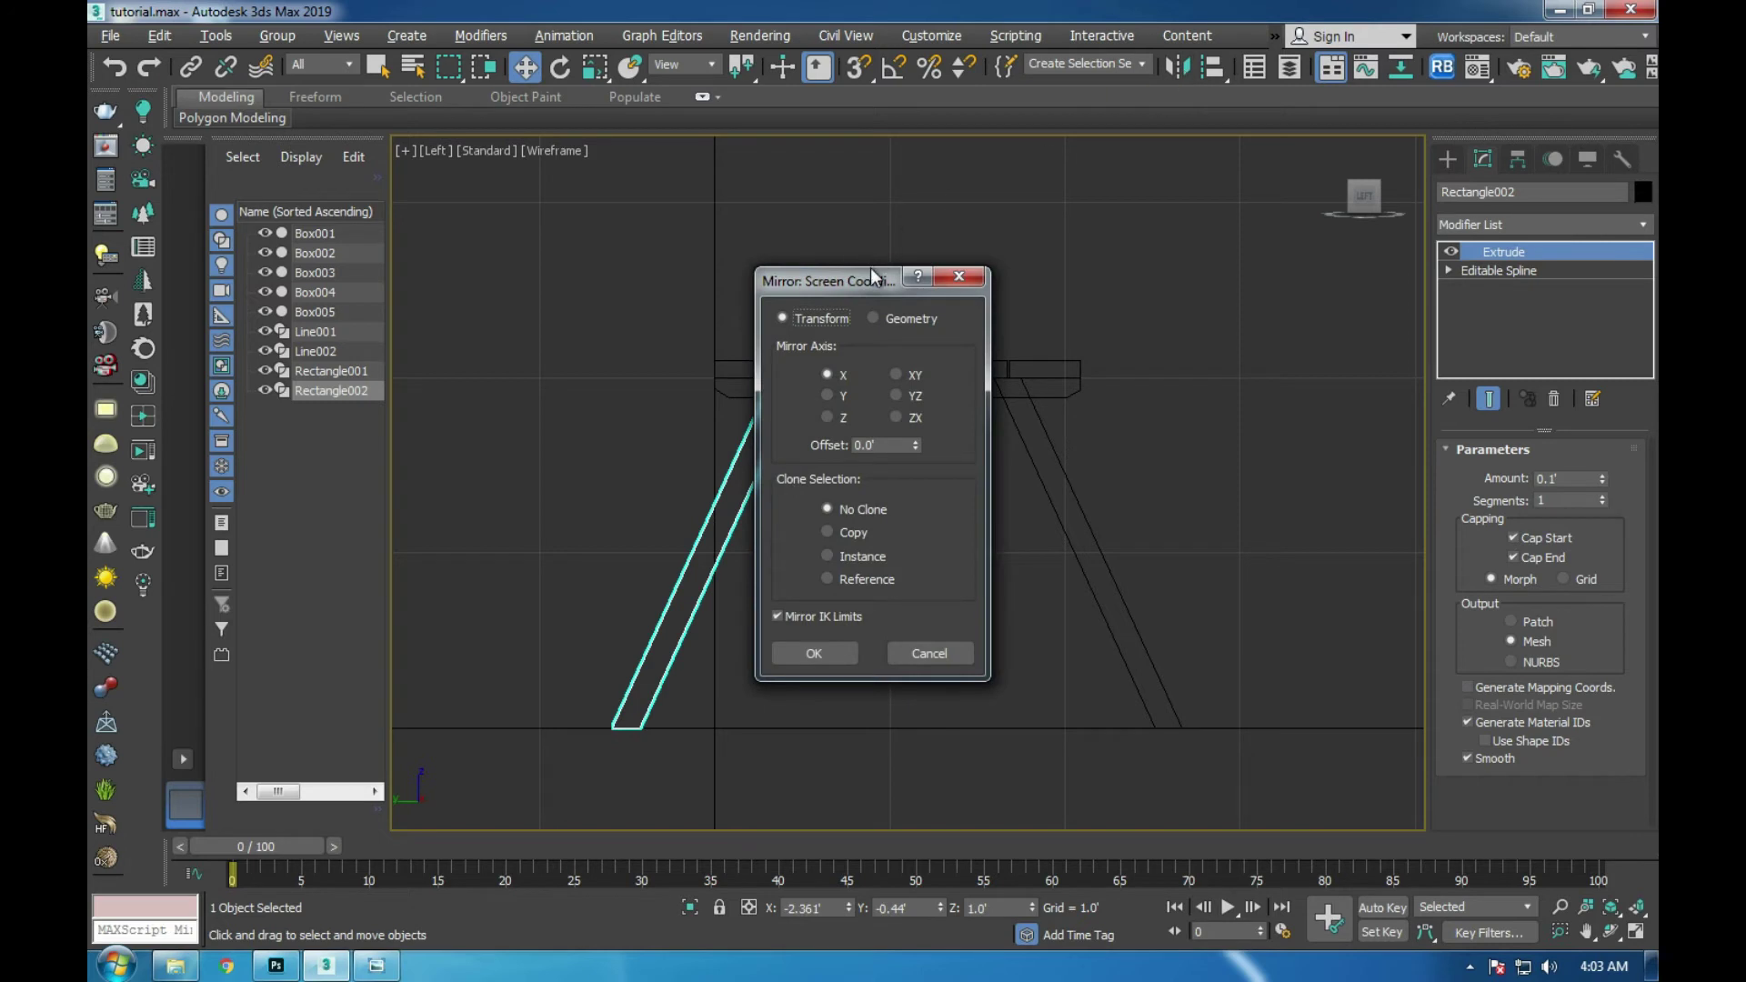
left_click_drag(873, 271, 1354, 199)
left_click(1322, 324)
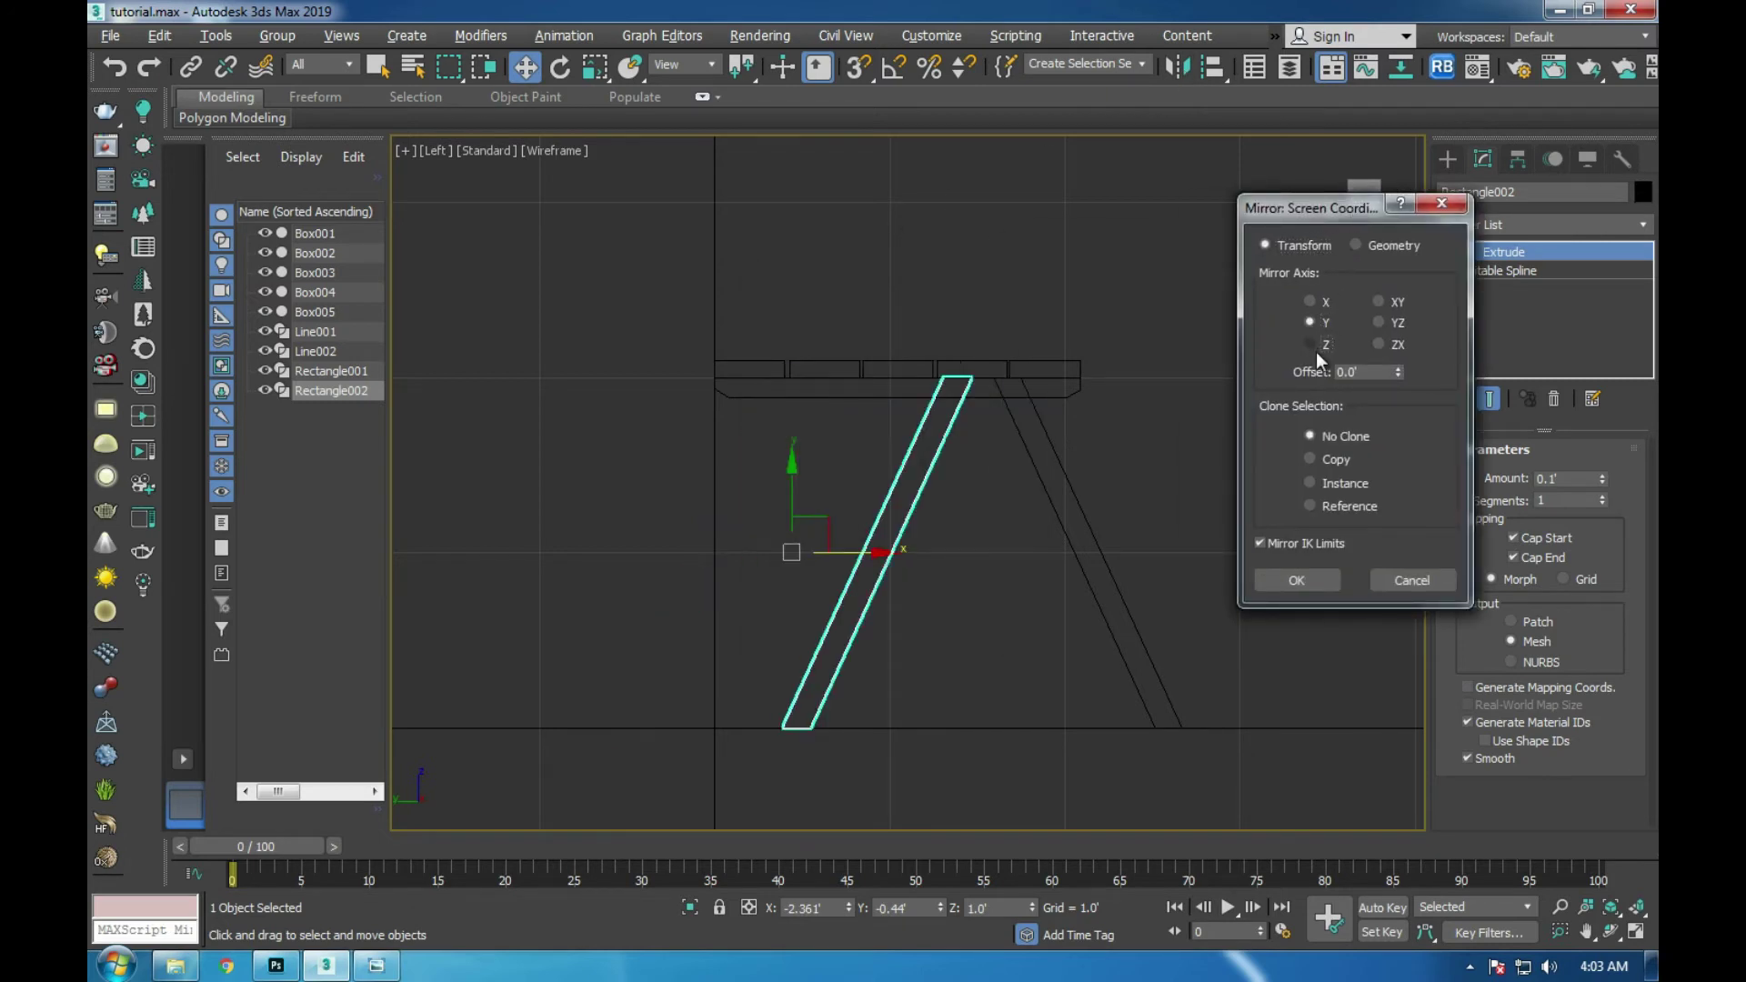
left_click(1317, 346)
left_click(1320, 306)
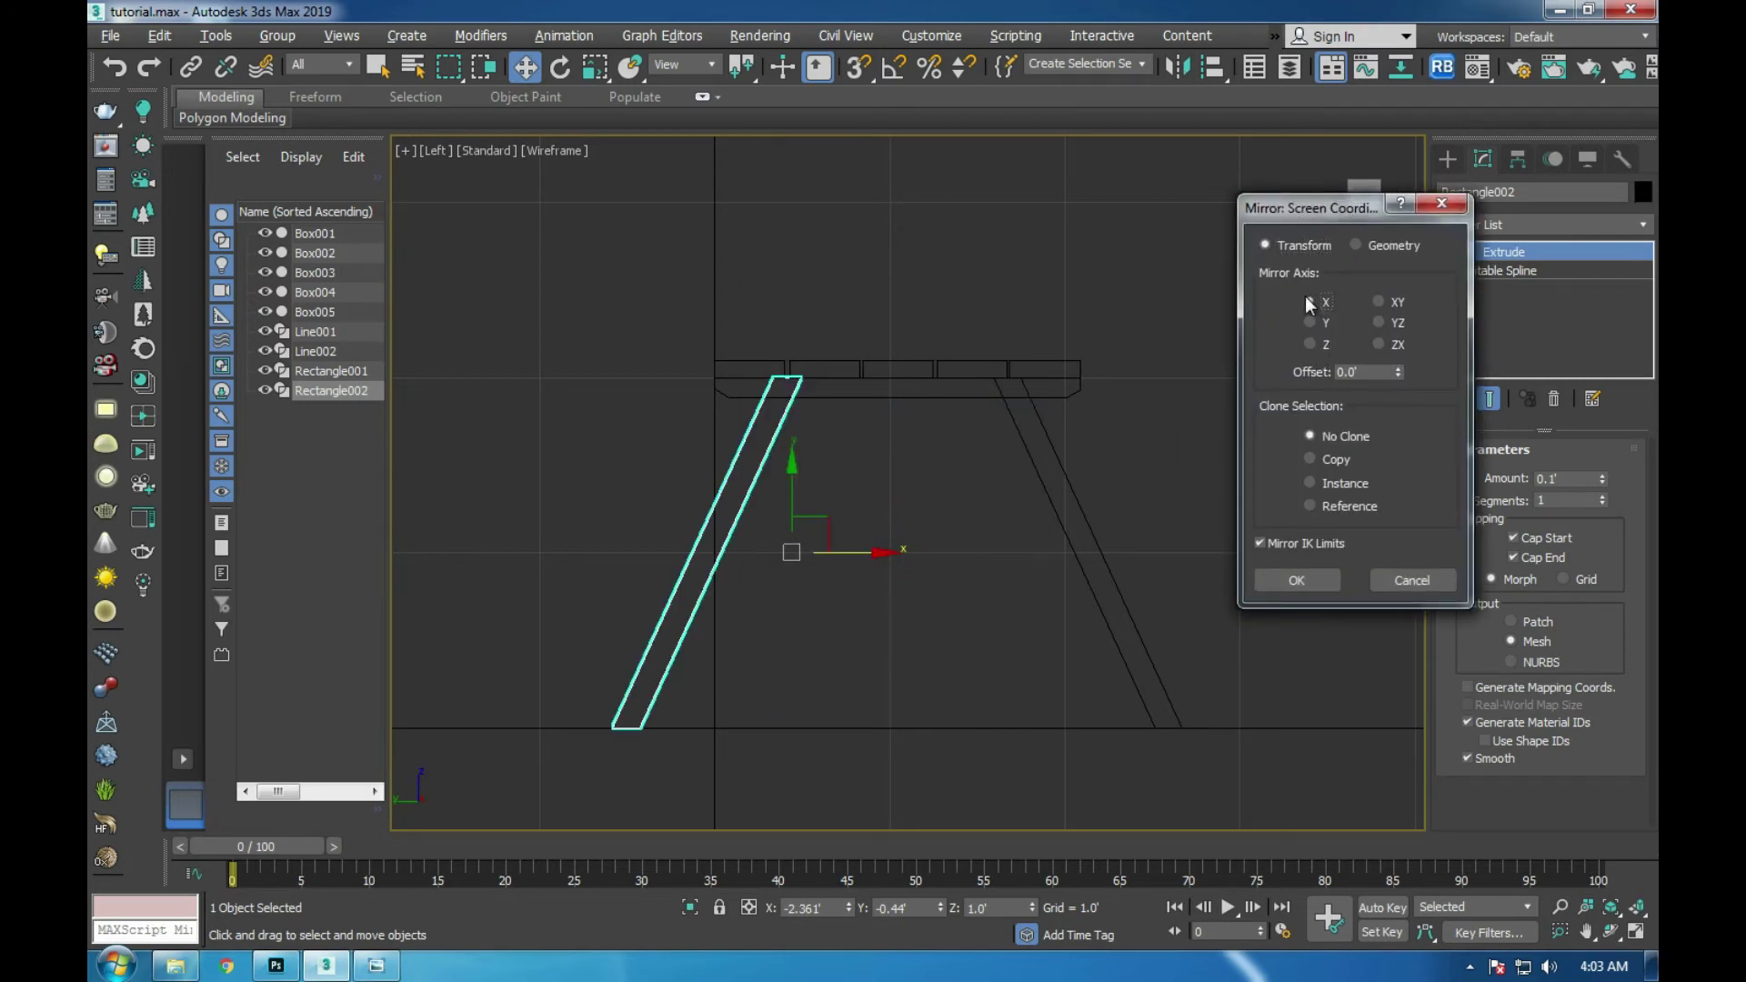
left_click(1296, 580)
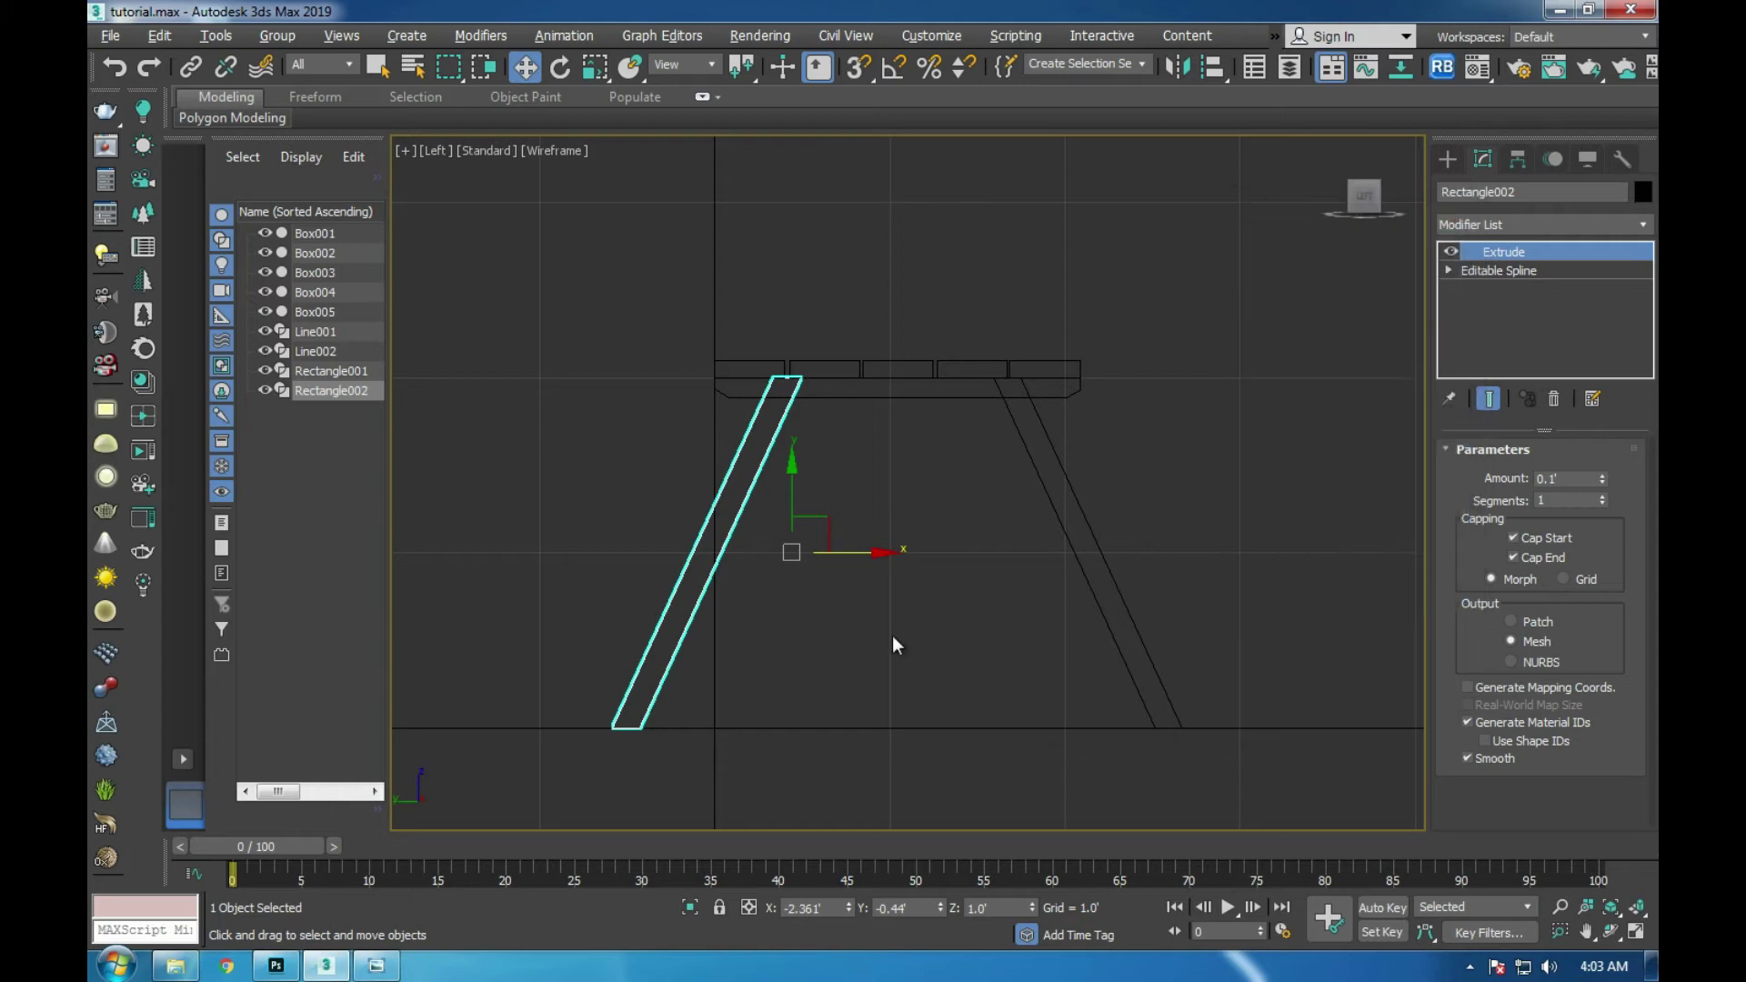
- Nudge the mirrored leg along X and compare the A-frame with the reference image
scroll(745, 593, "up", 2)
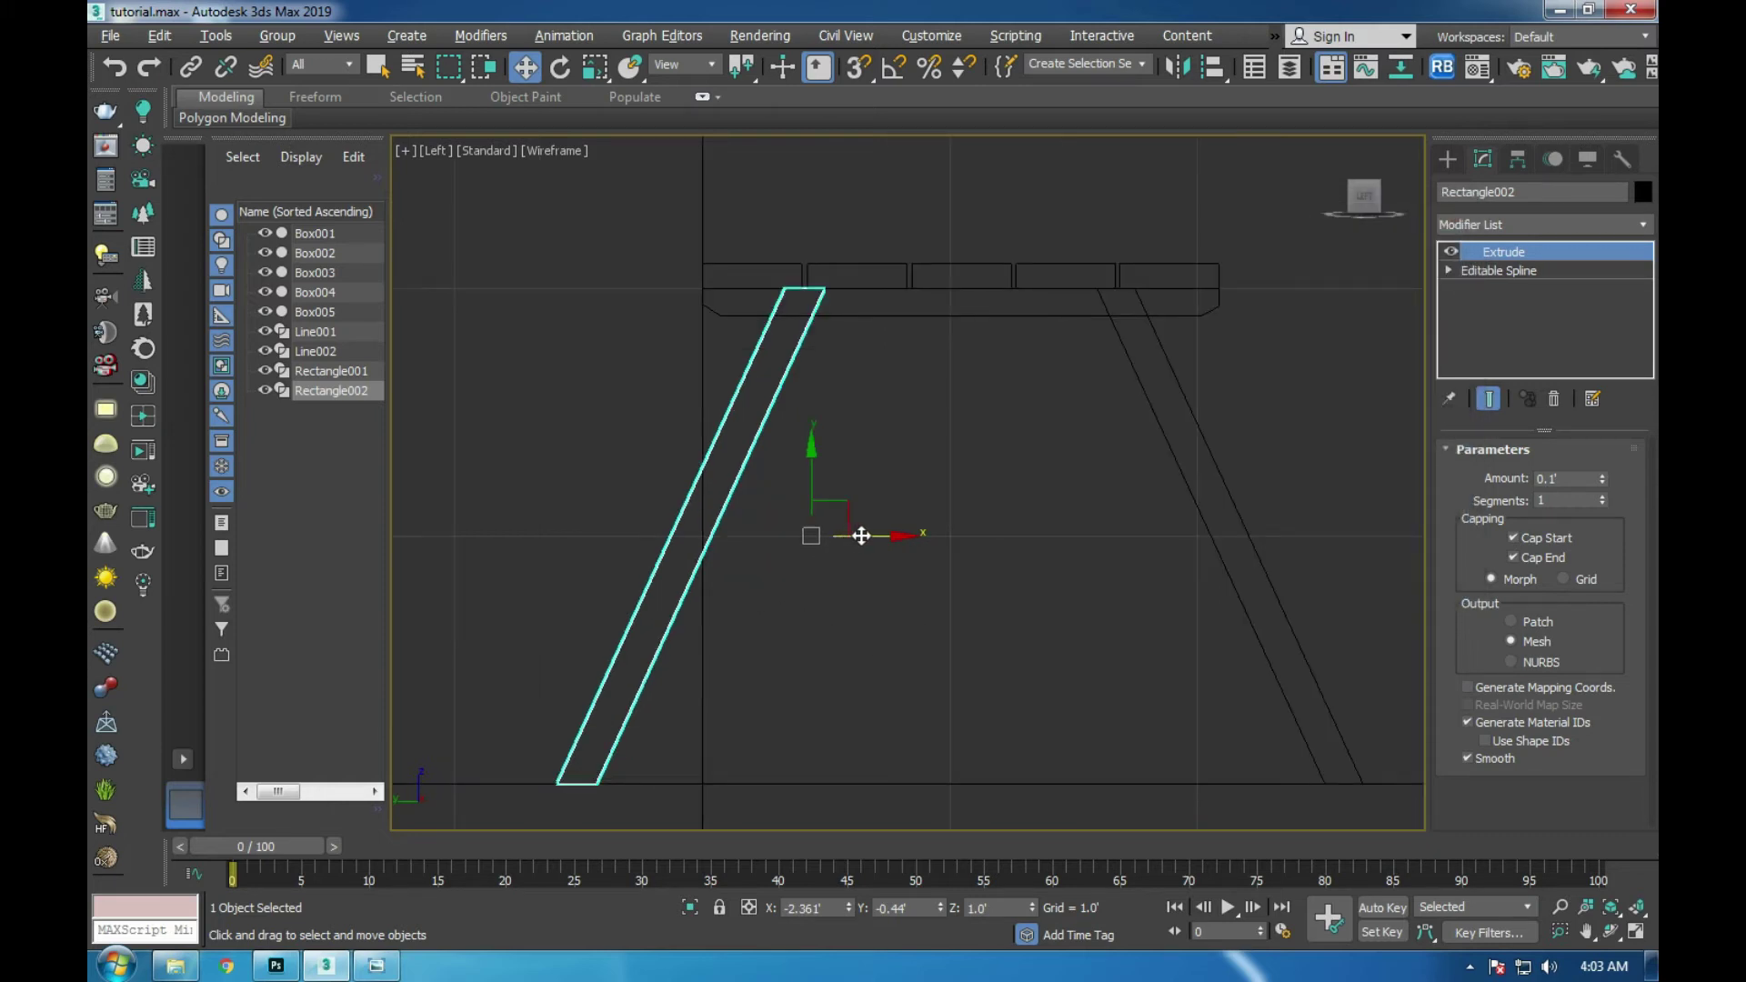
left_click_drag(859, 535, 866, 536)
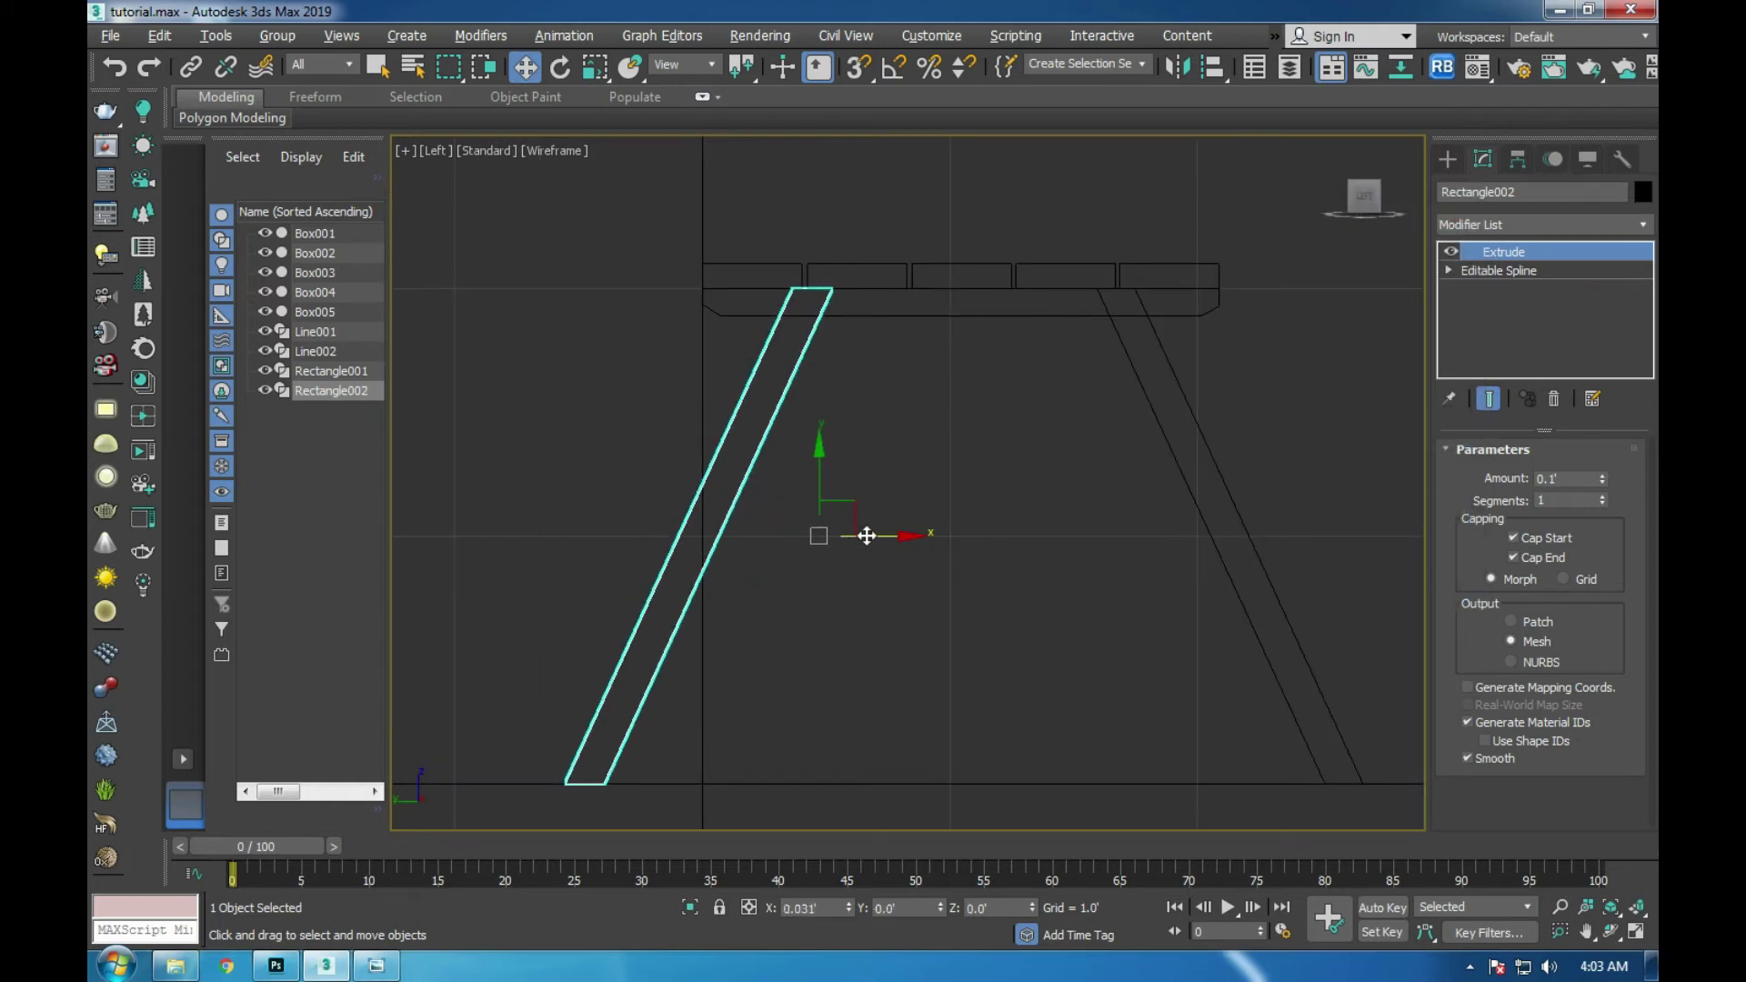
key("alt+w")
key("alt+w")
scroll(788, 418, "down", 2)
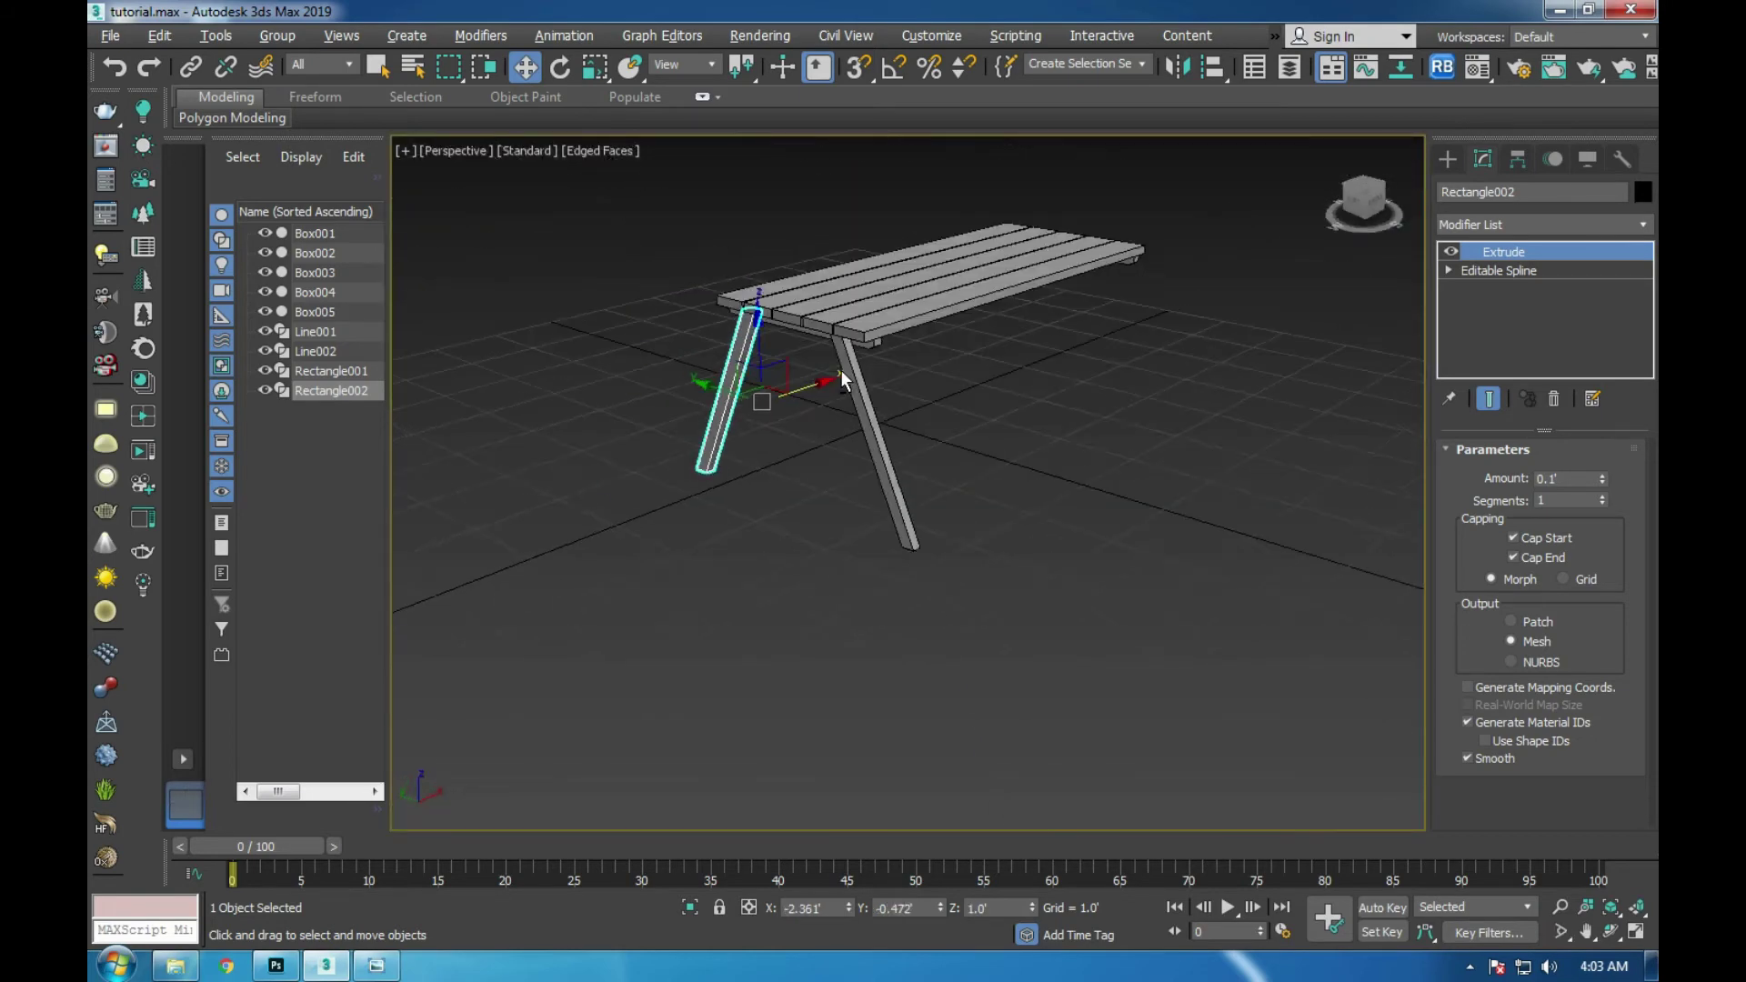
scroll(832, 332, "up", 2)
scroll(869, 342, "up", 2)
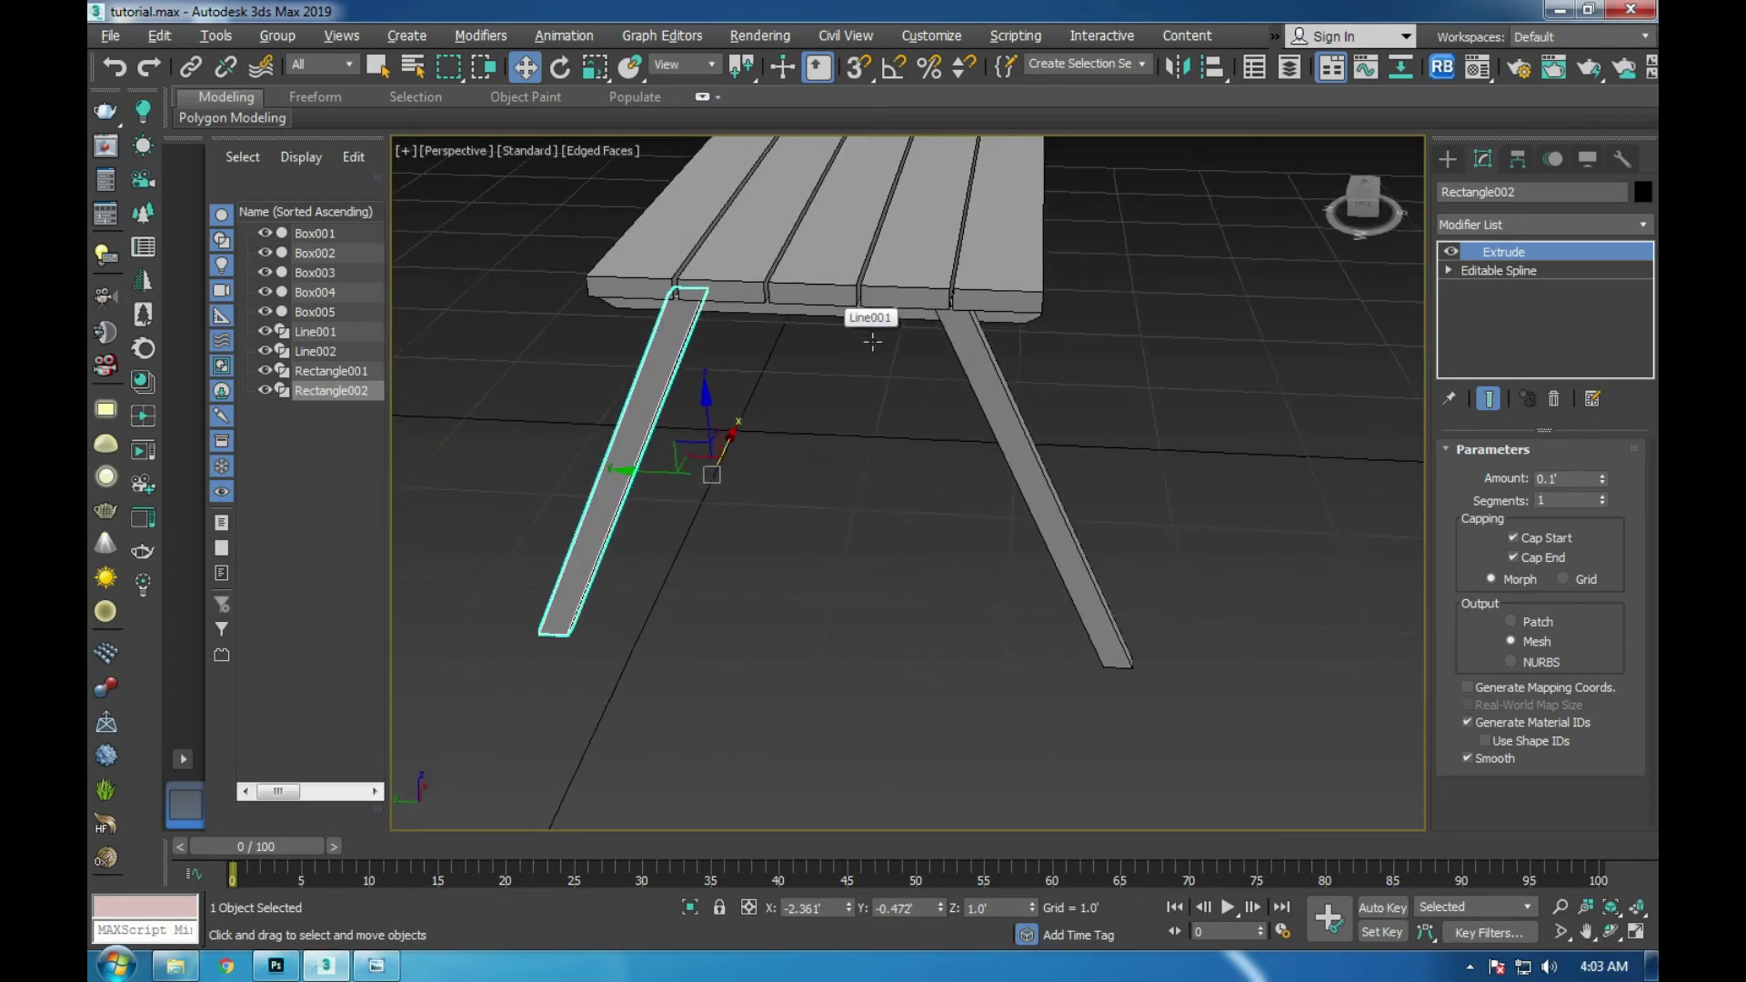
left_click(376, 965)
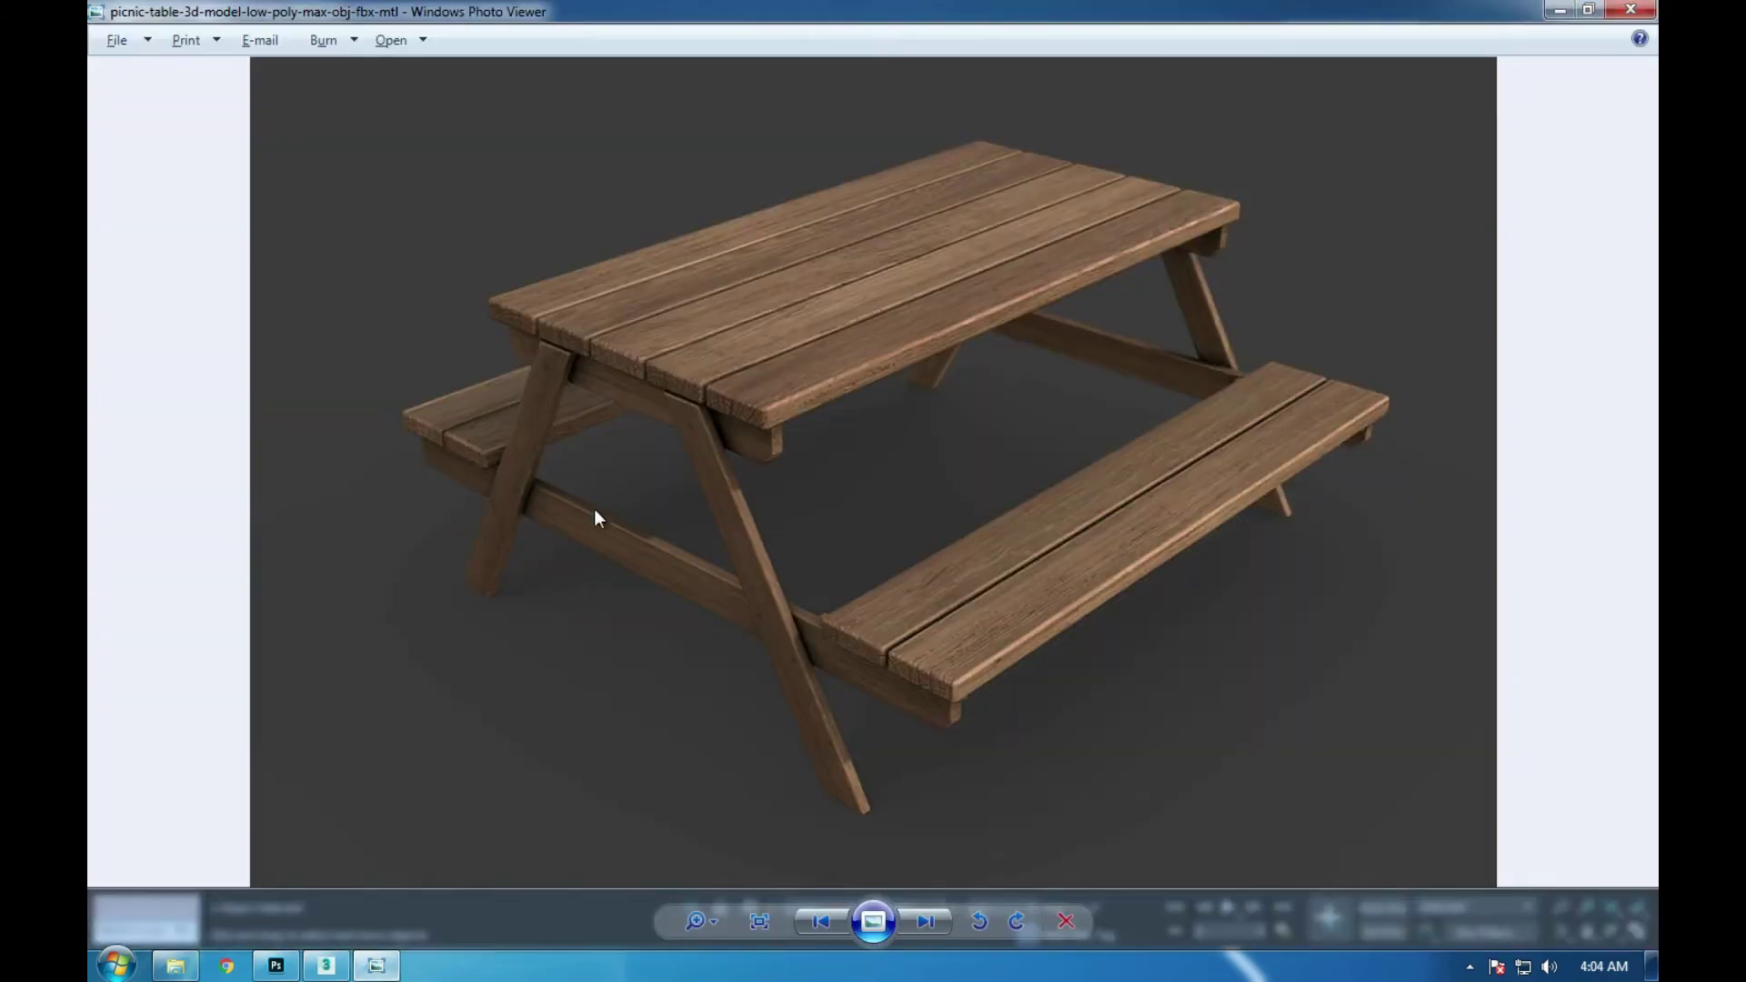
left_click(325, 965)
left_click(975, 465)
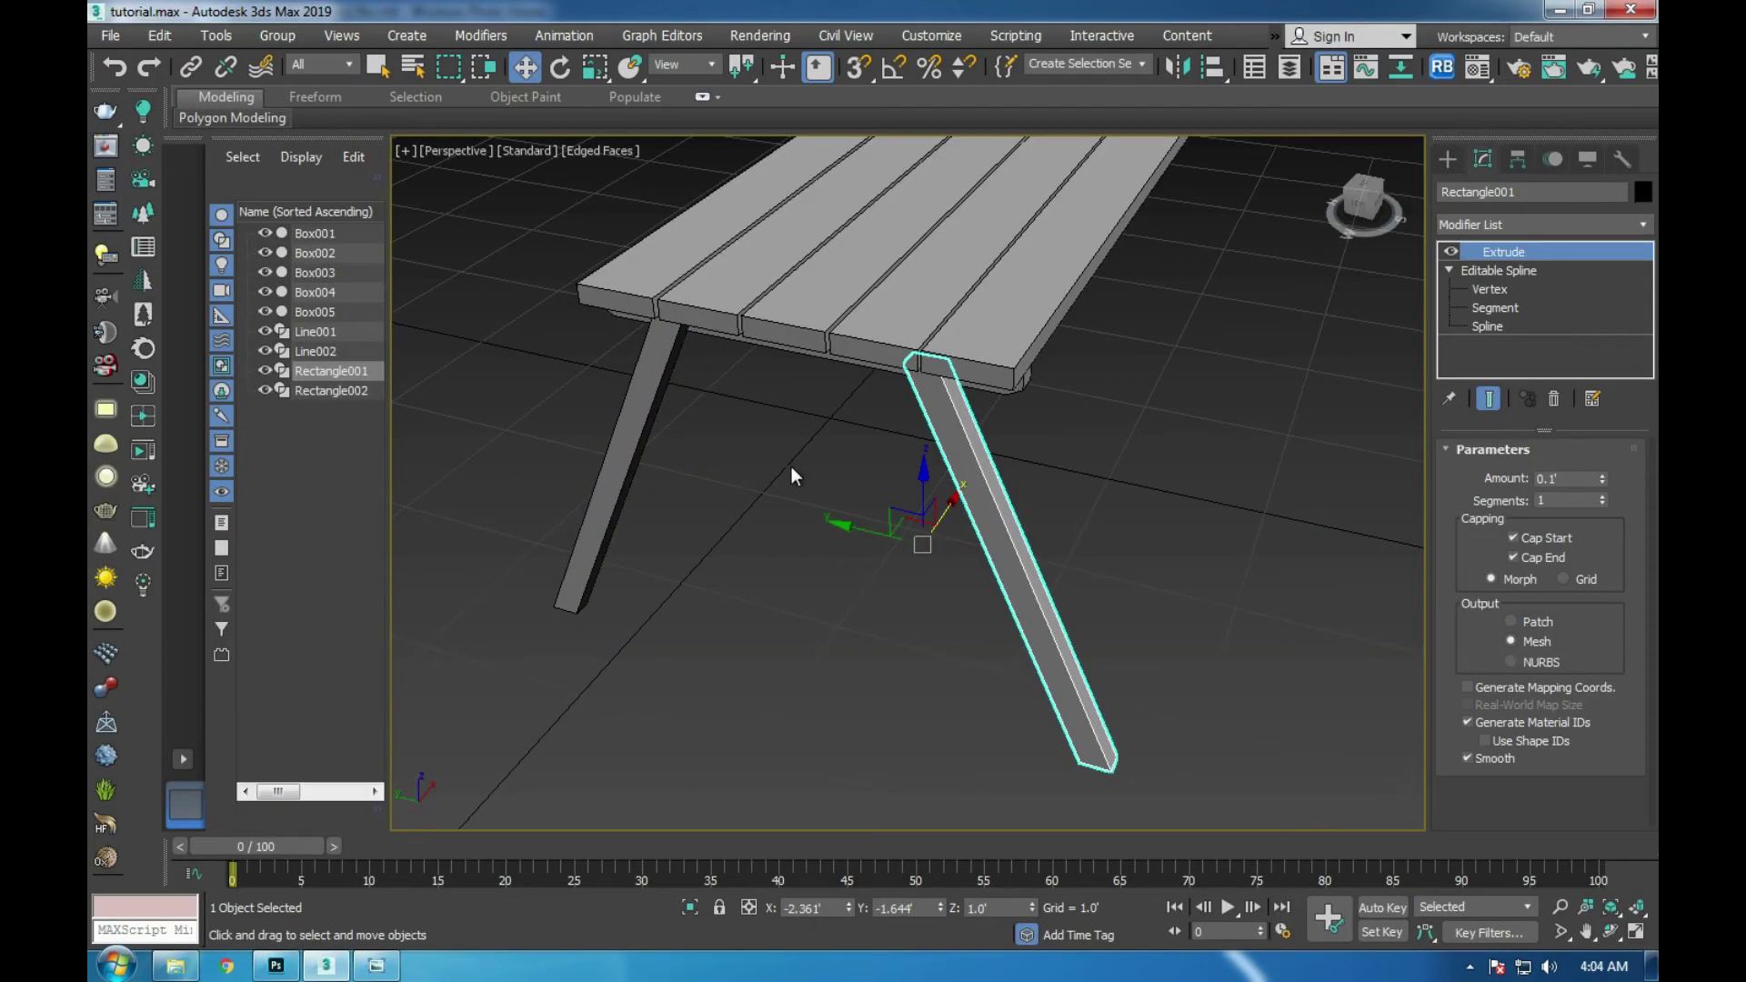
- Copy both A-frame legs to the table's far end in the Top view and align them
left_click(647, 419, "ctrl")
key("alt+w")
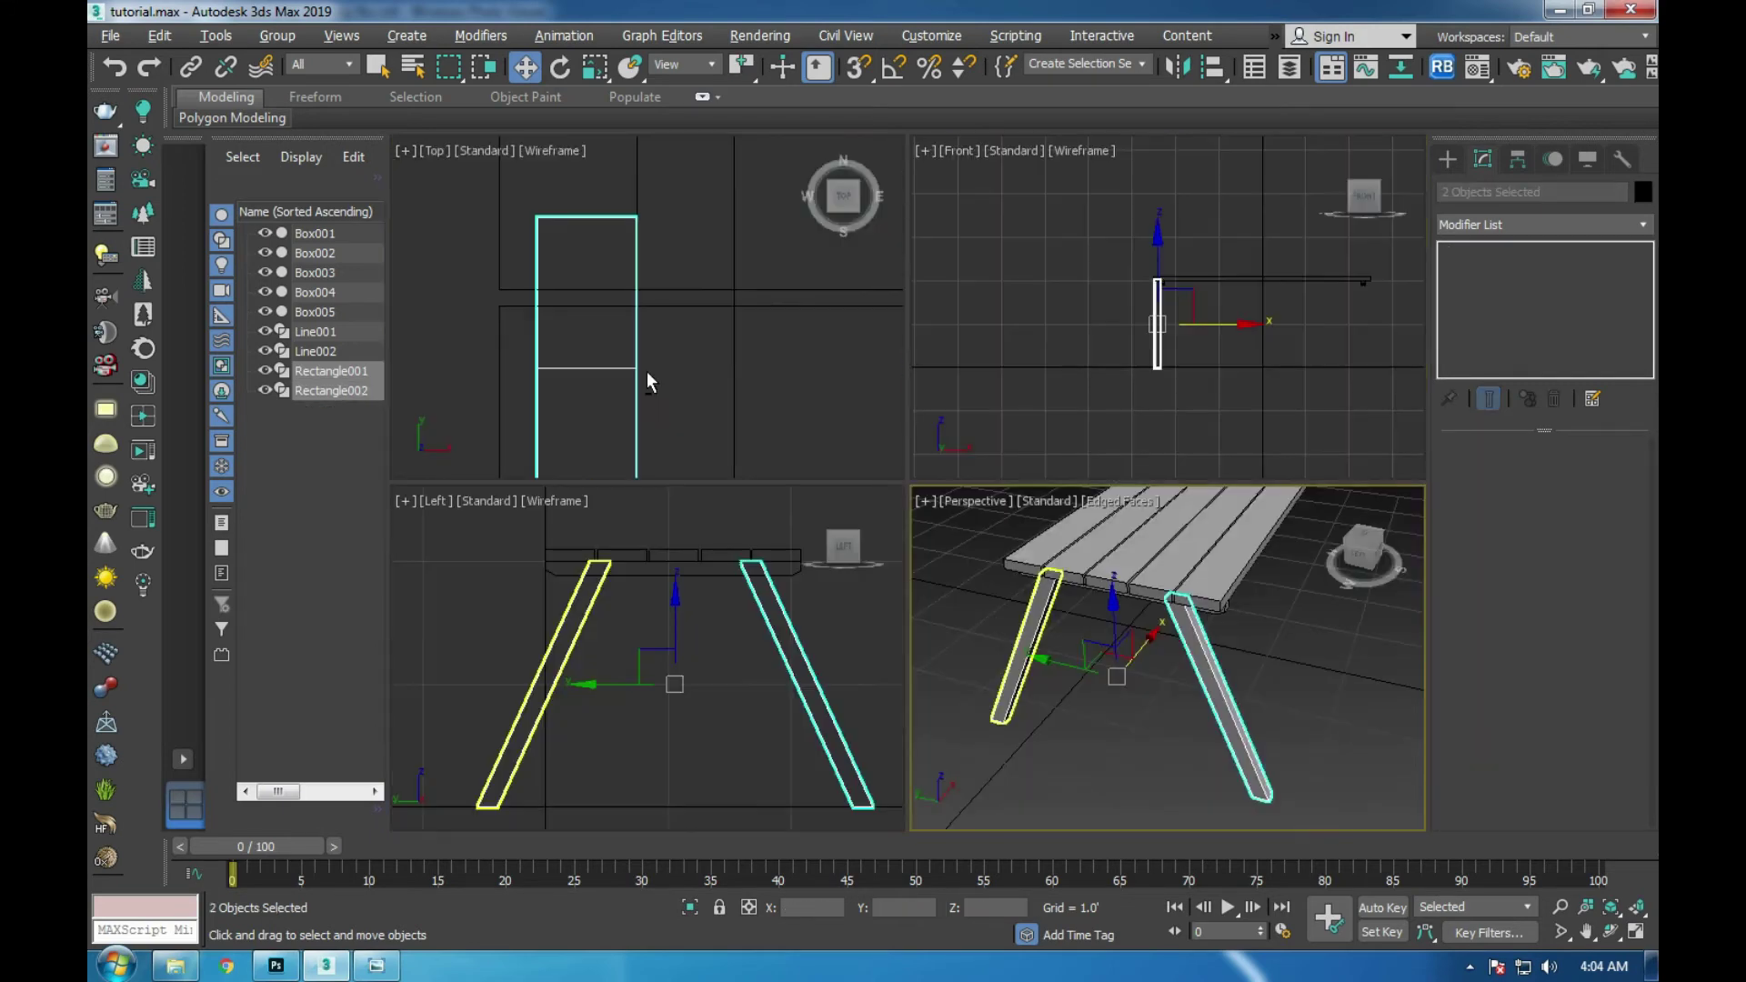
key("alt+w")
scroll(694, 351, "up", 3)
middle_click_drag(695, 352, 663, 588)
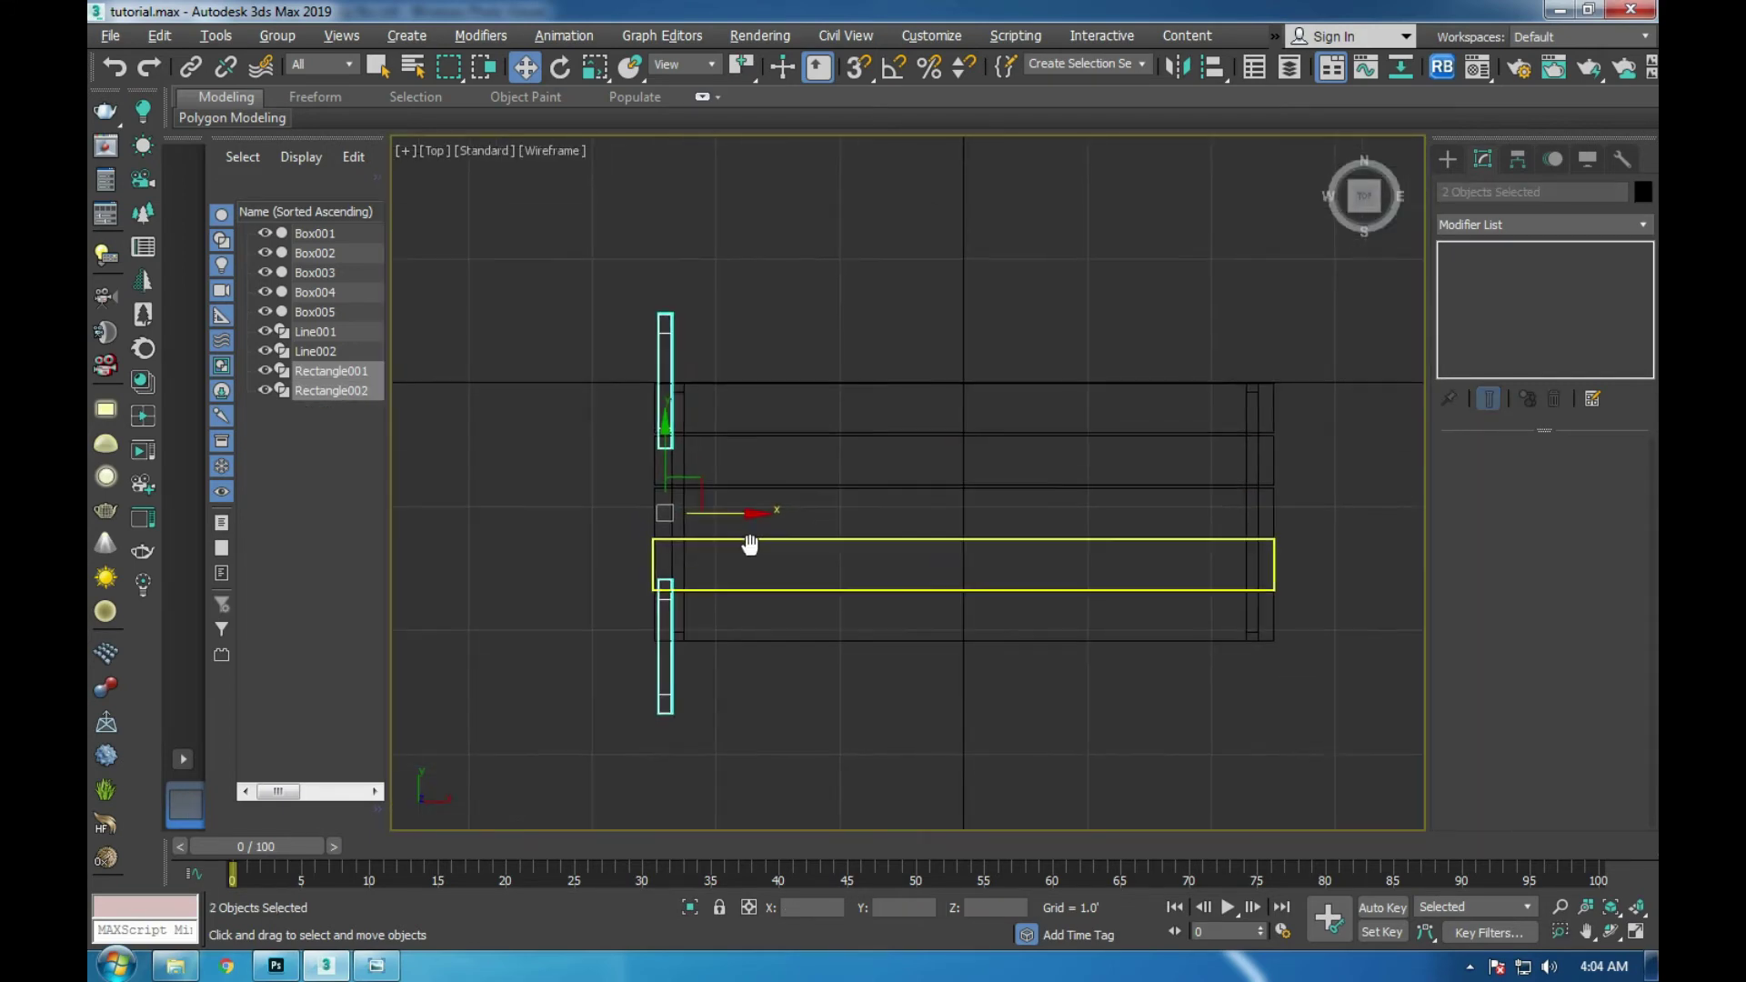
left_click_drag(729, 511, 1329, 475, "shift")
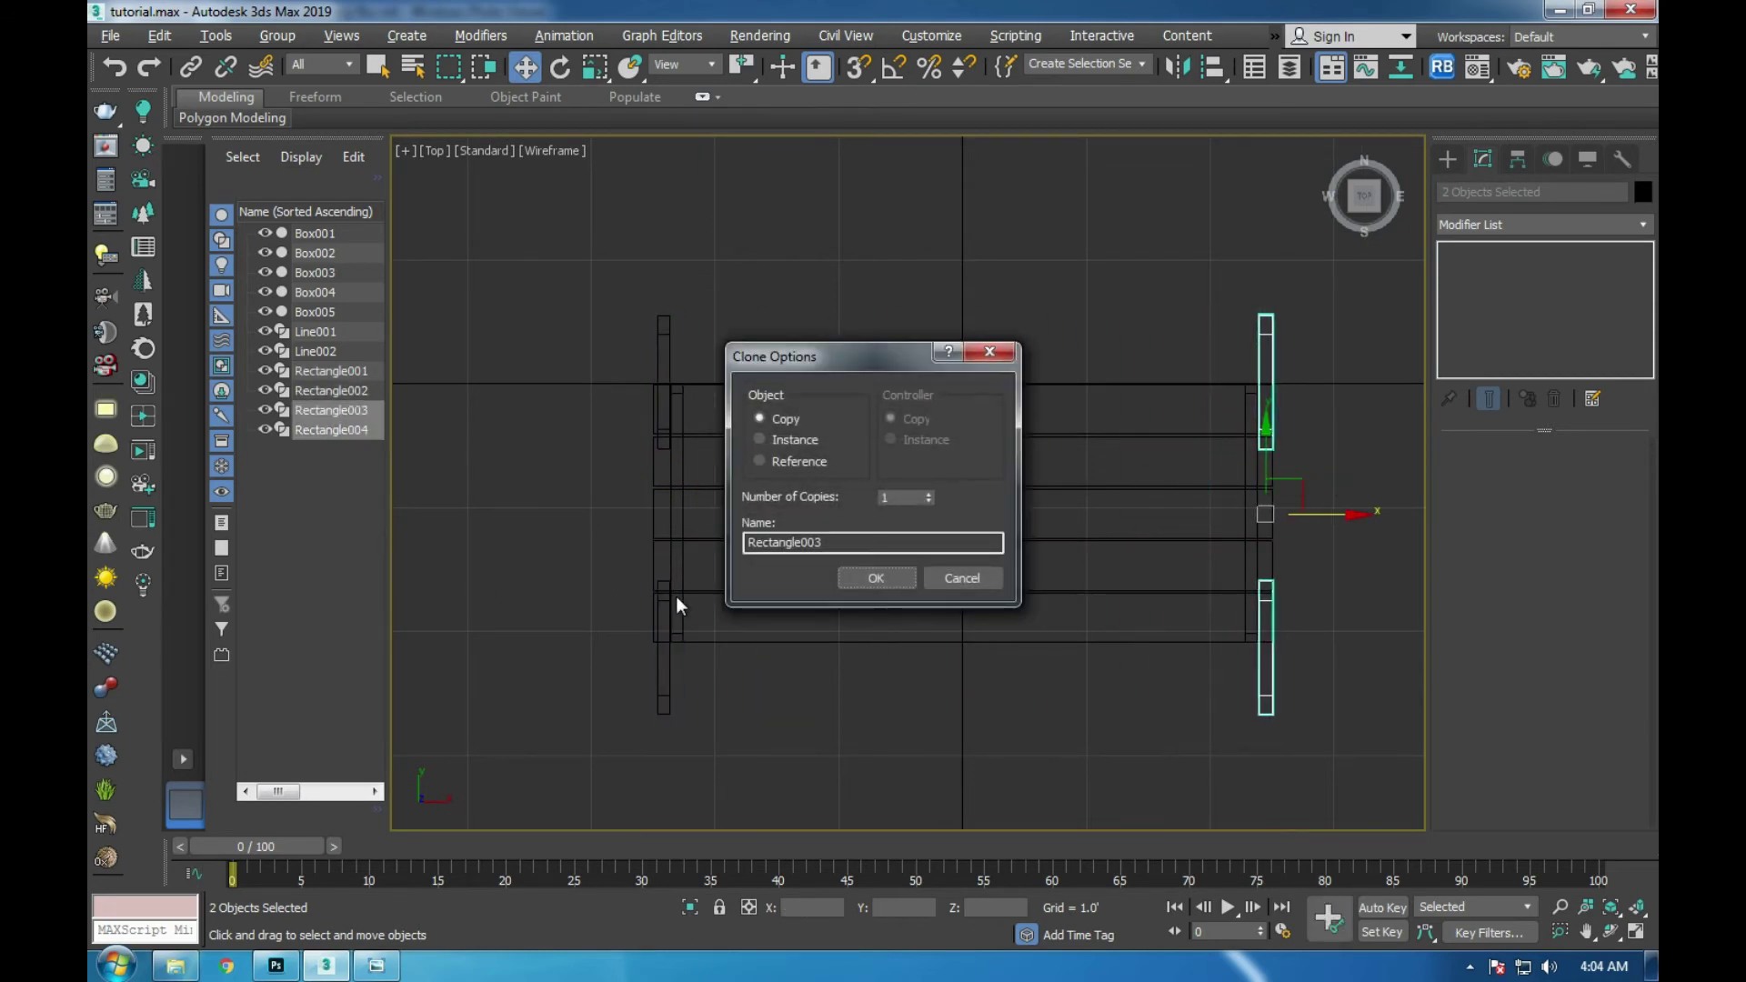
left_click(869, 578)
scroll(1307, 515, "up", 3)
scroll(1193, 507, "up", 3)
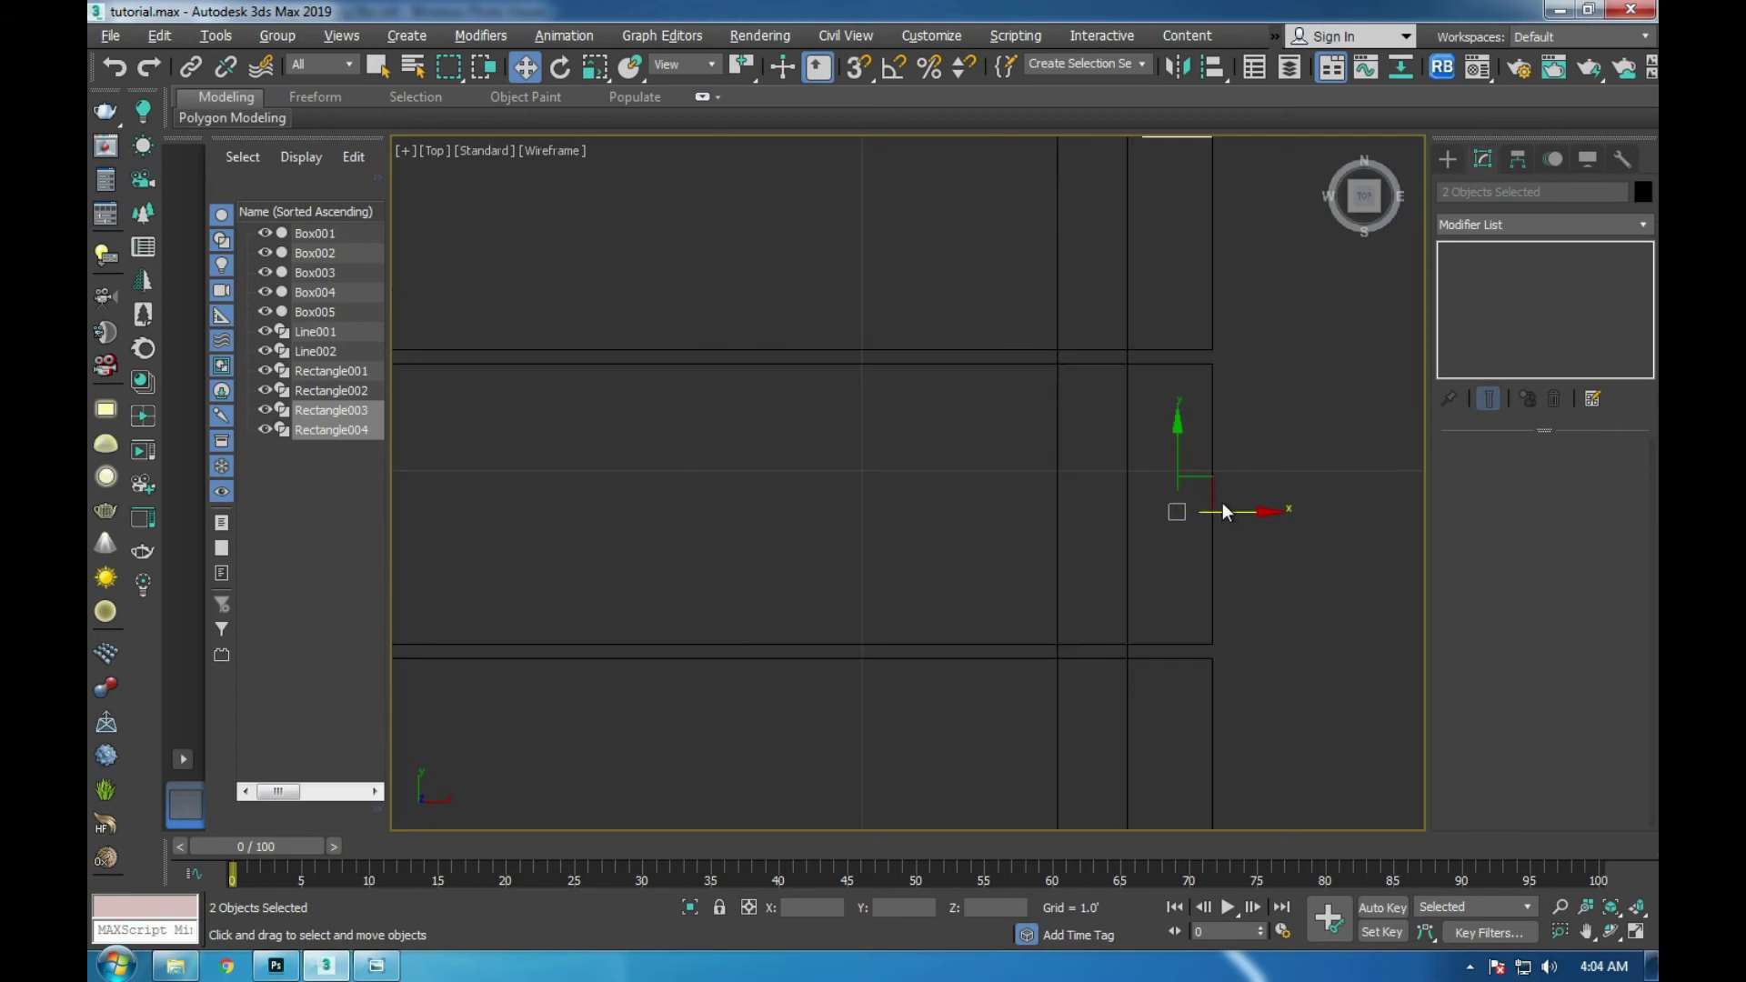
middle_click_drag(1219, 506, 1185, 343)
left_click_drag(1185, 343, 1173, 344)
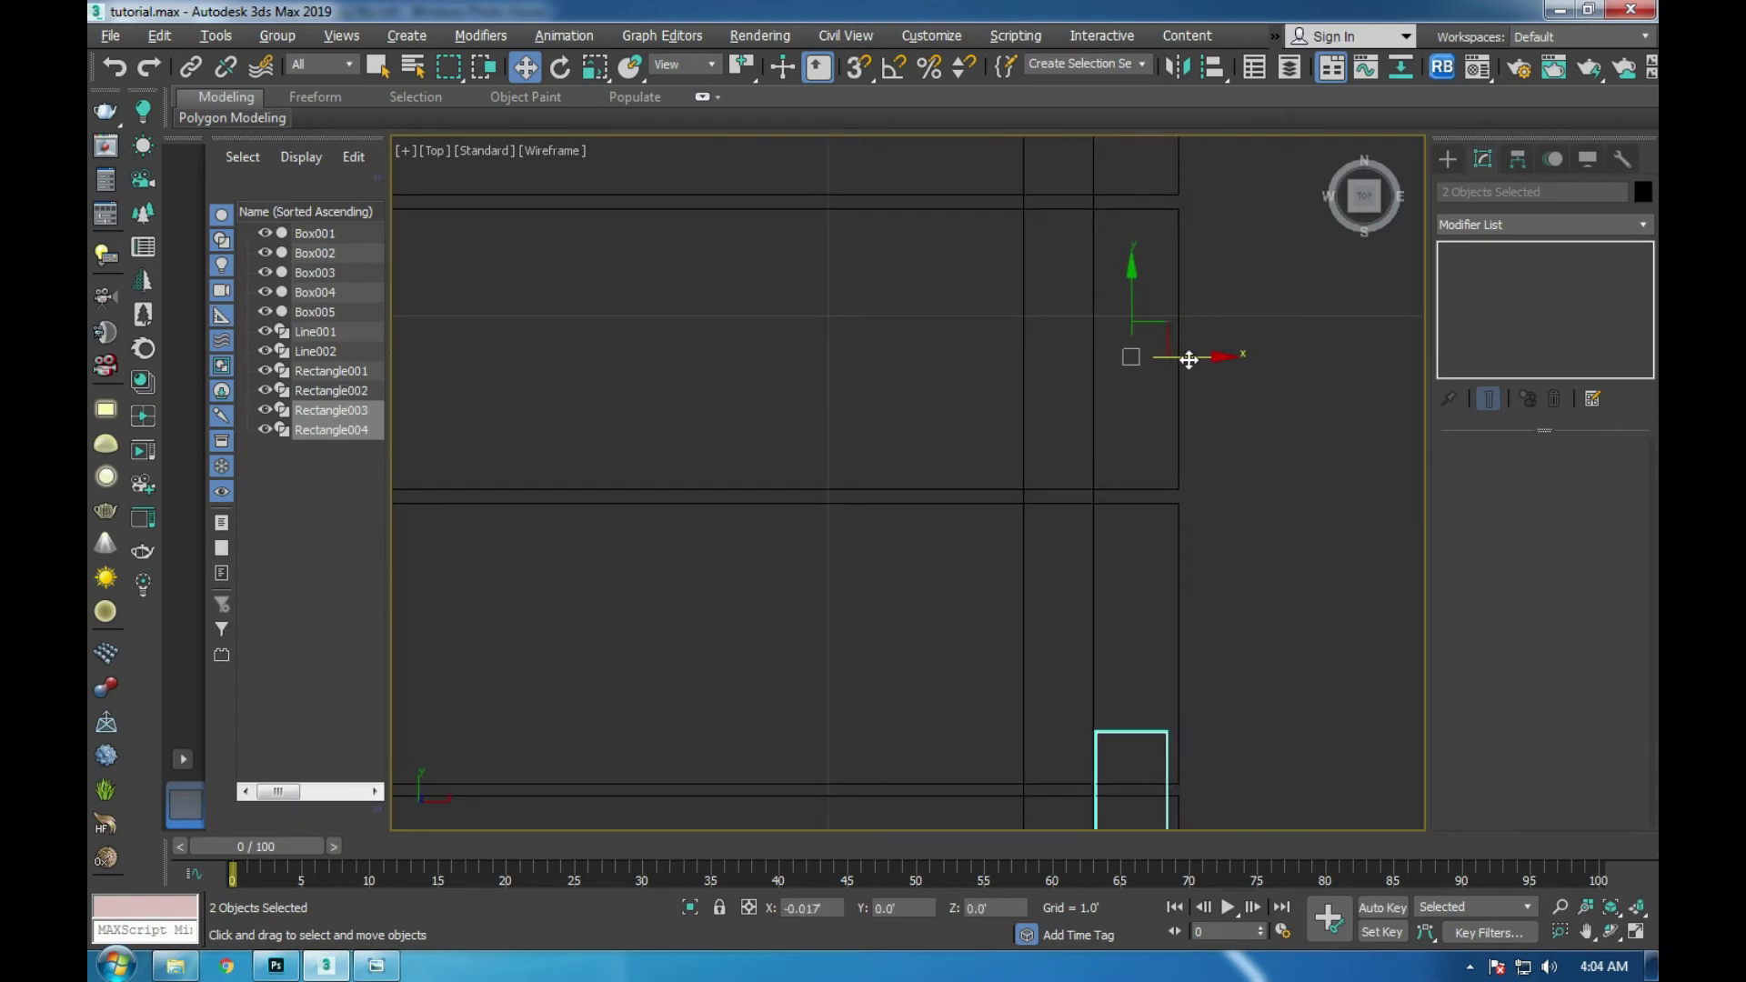
- Orbit the perspective view to inspect the four legs against the reference image
key("p")
middle_click_drag(1151, 532, 981, 664)
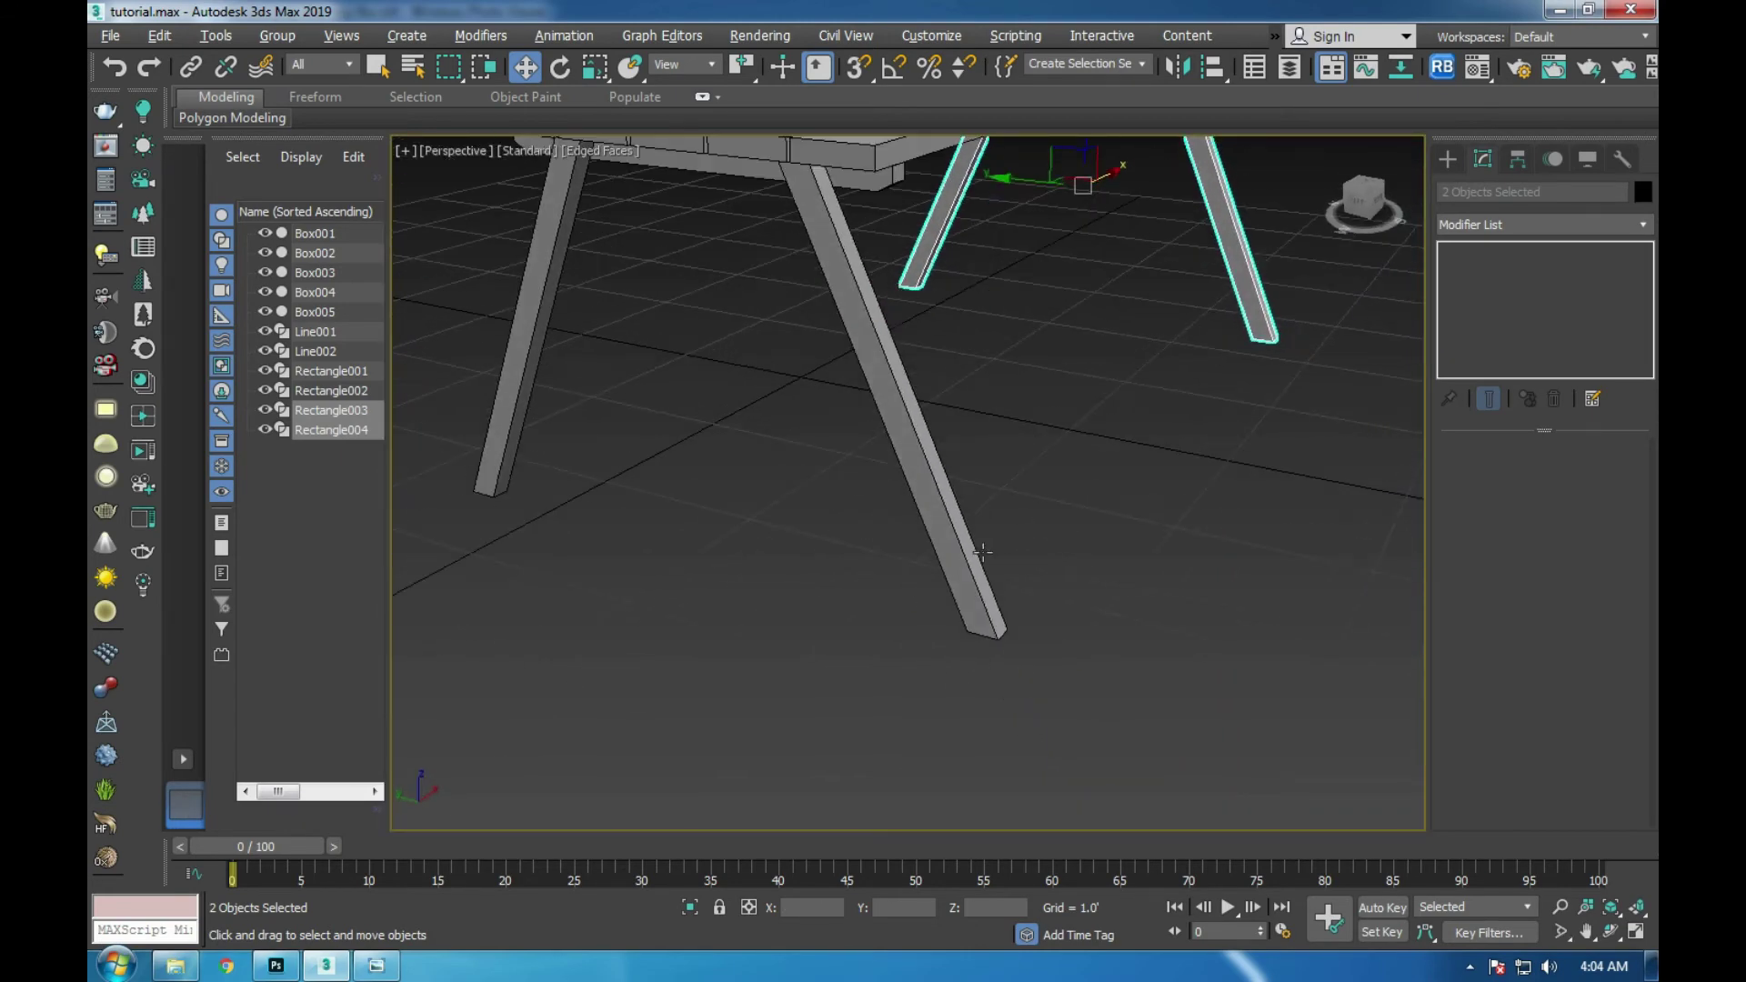
scroll(980, 664, "down", 5)
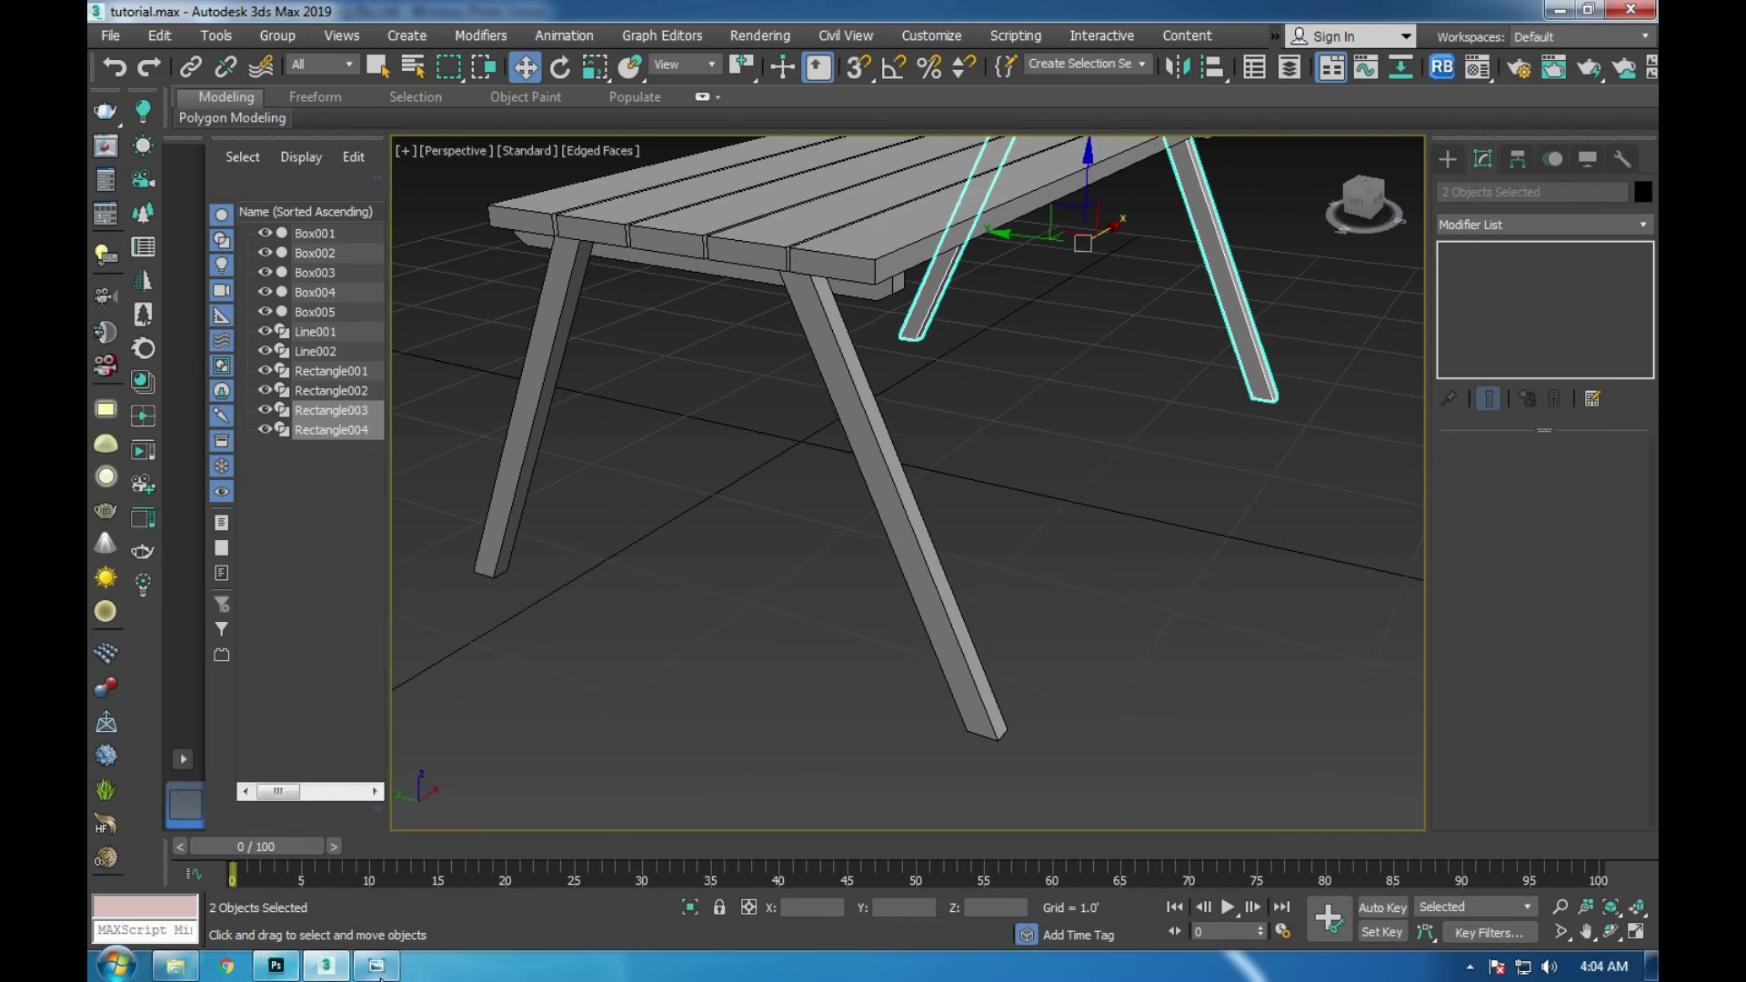
left_click(376, 966)
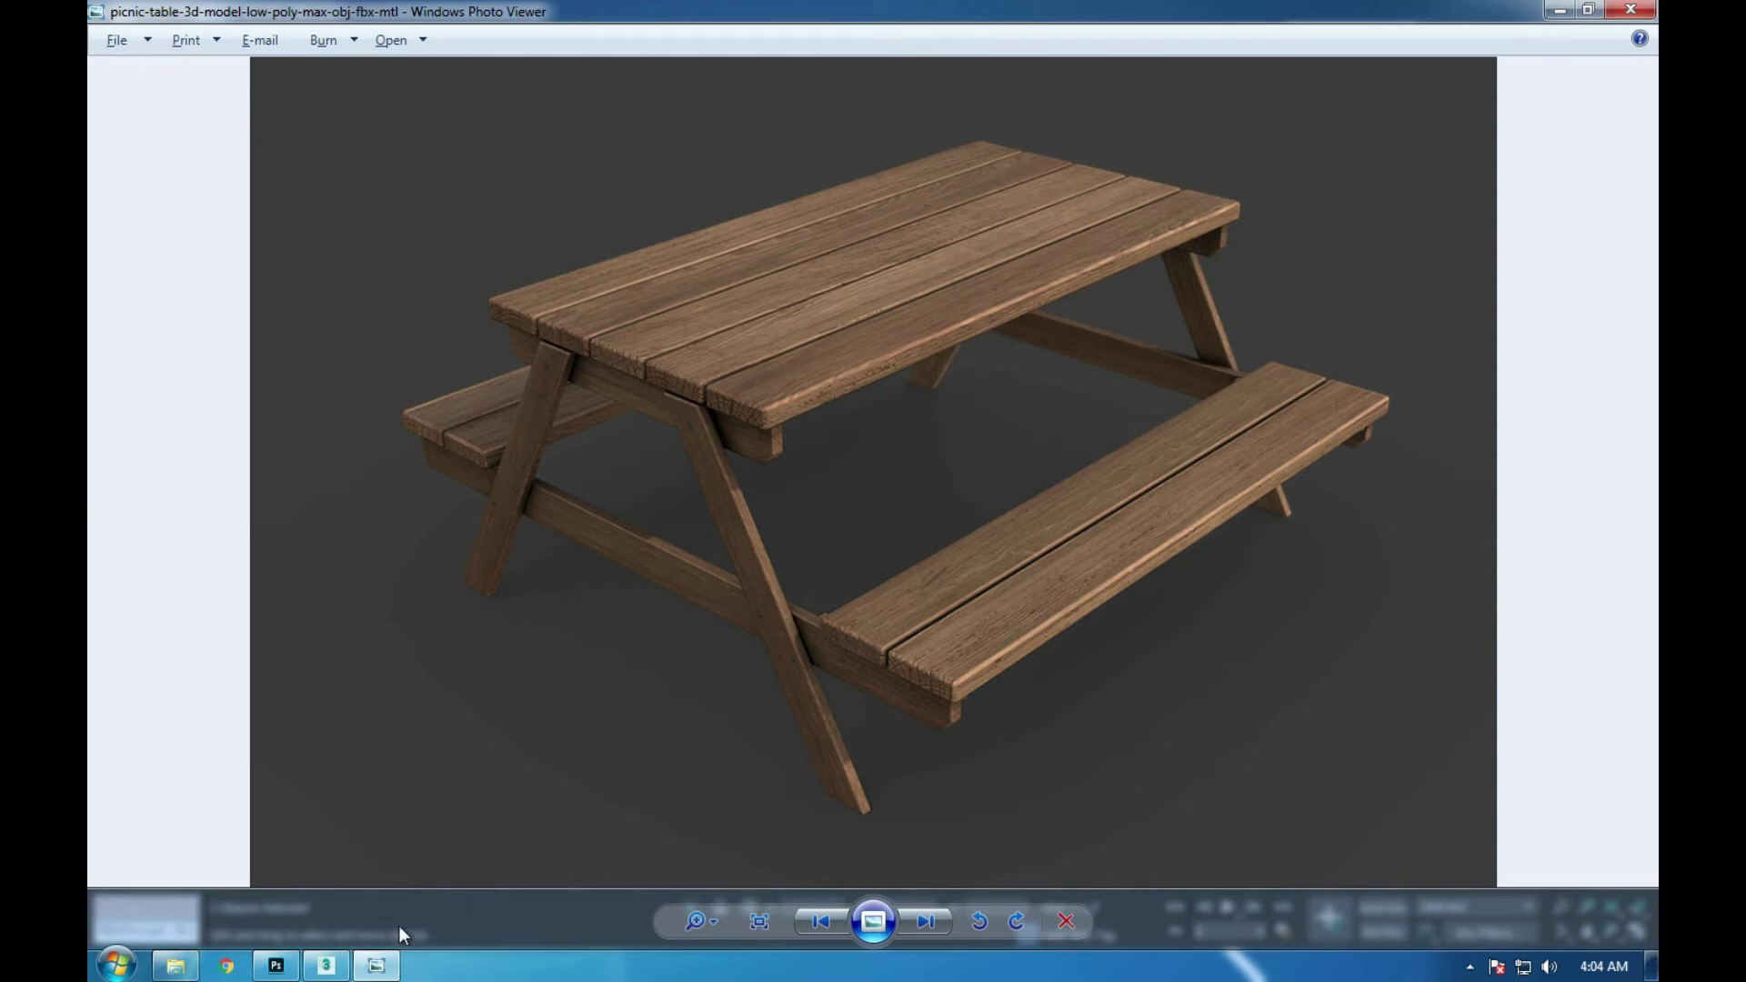
left_click(327, 966)
key("alt+w")
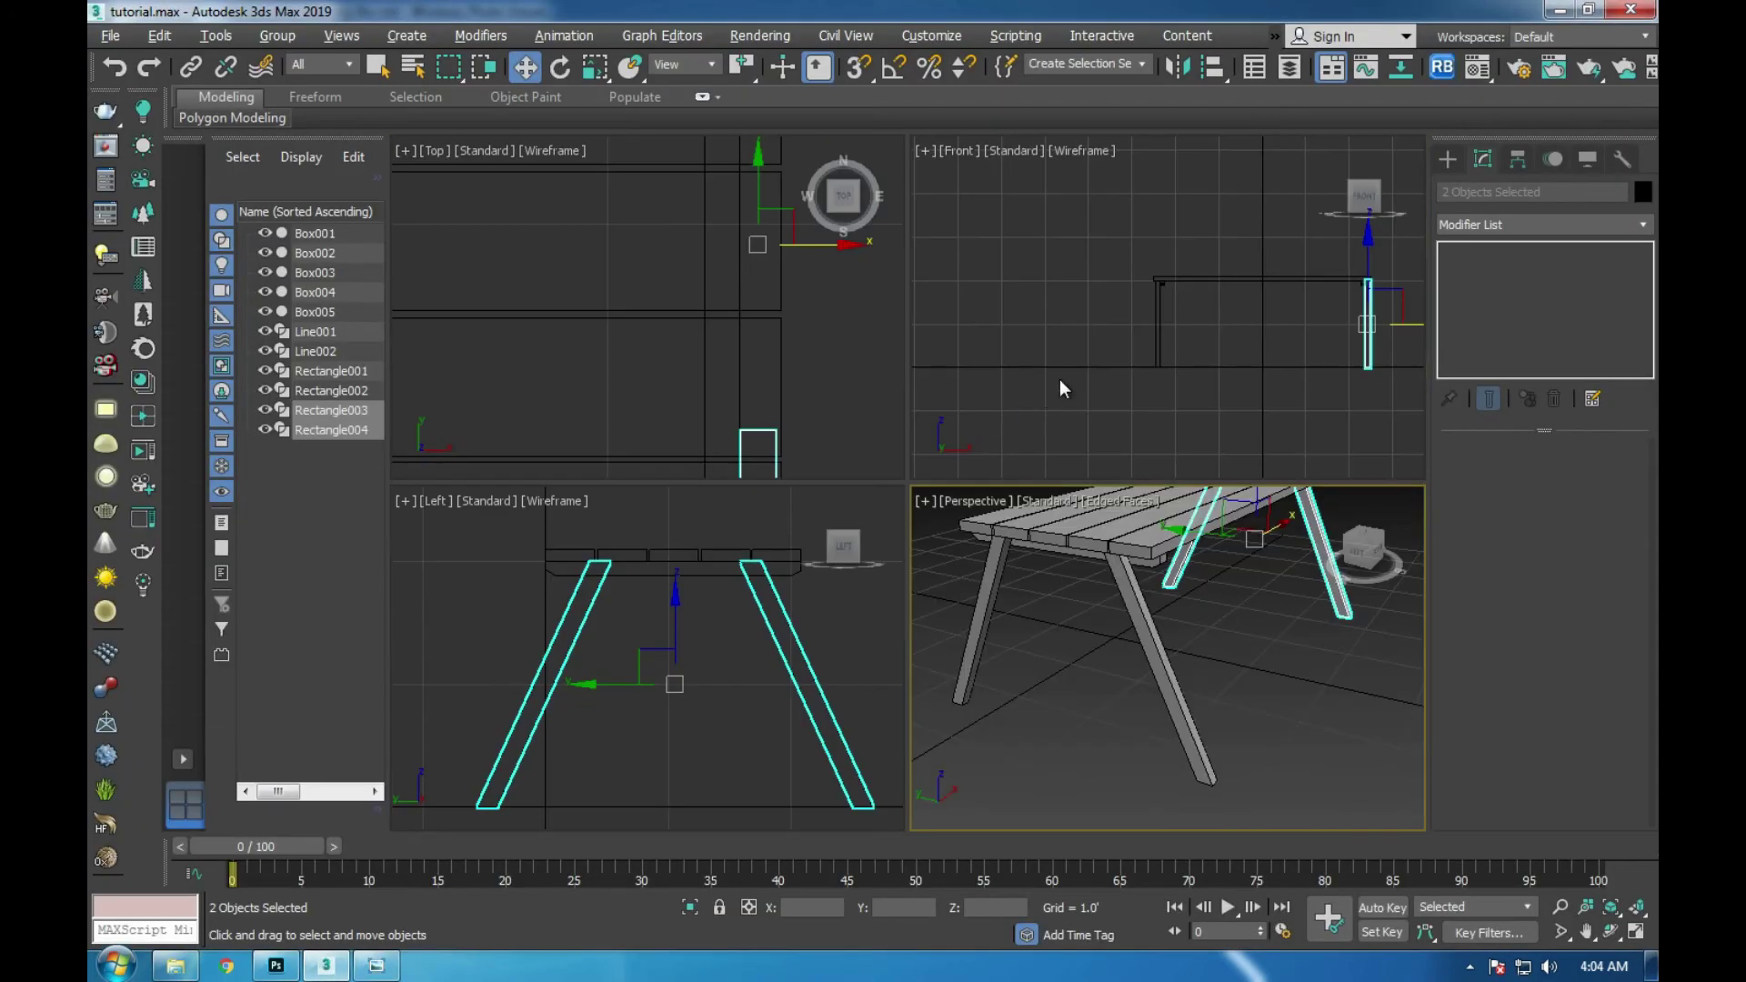
- Lower four bottom vertices of support board Line001 in the Left view
key("alt+w")
left_click(966, 314)
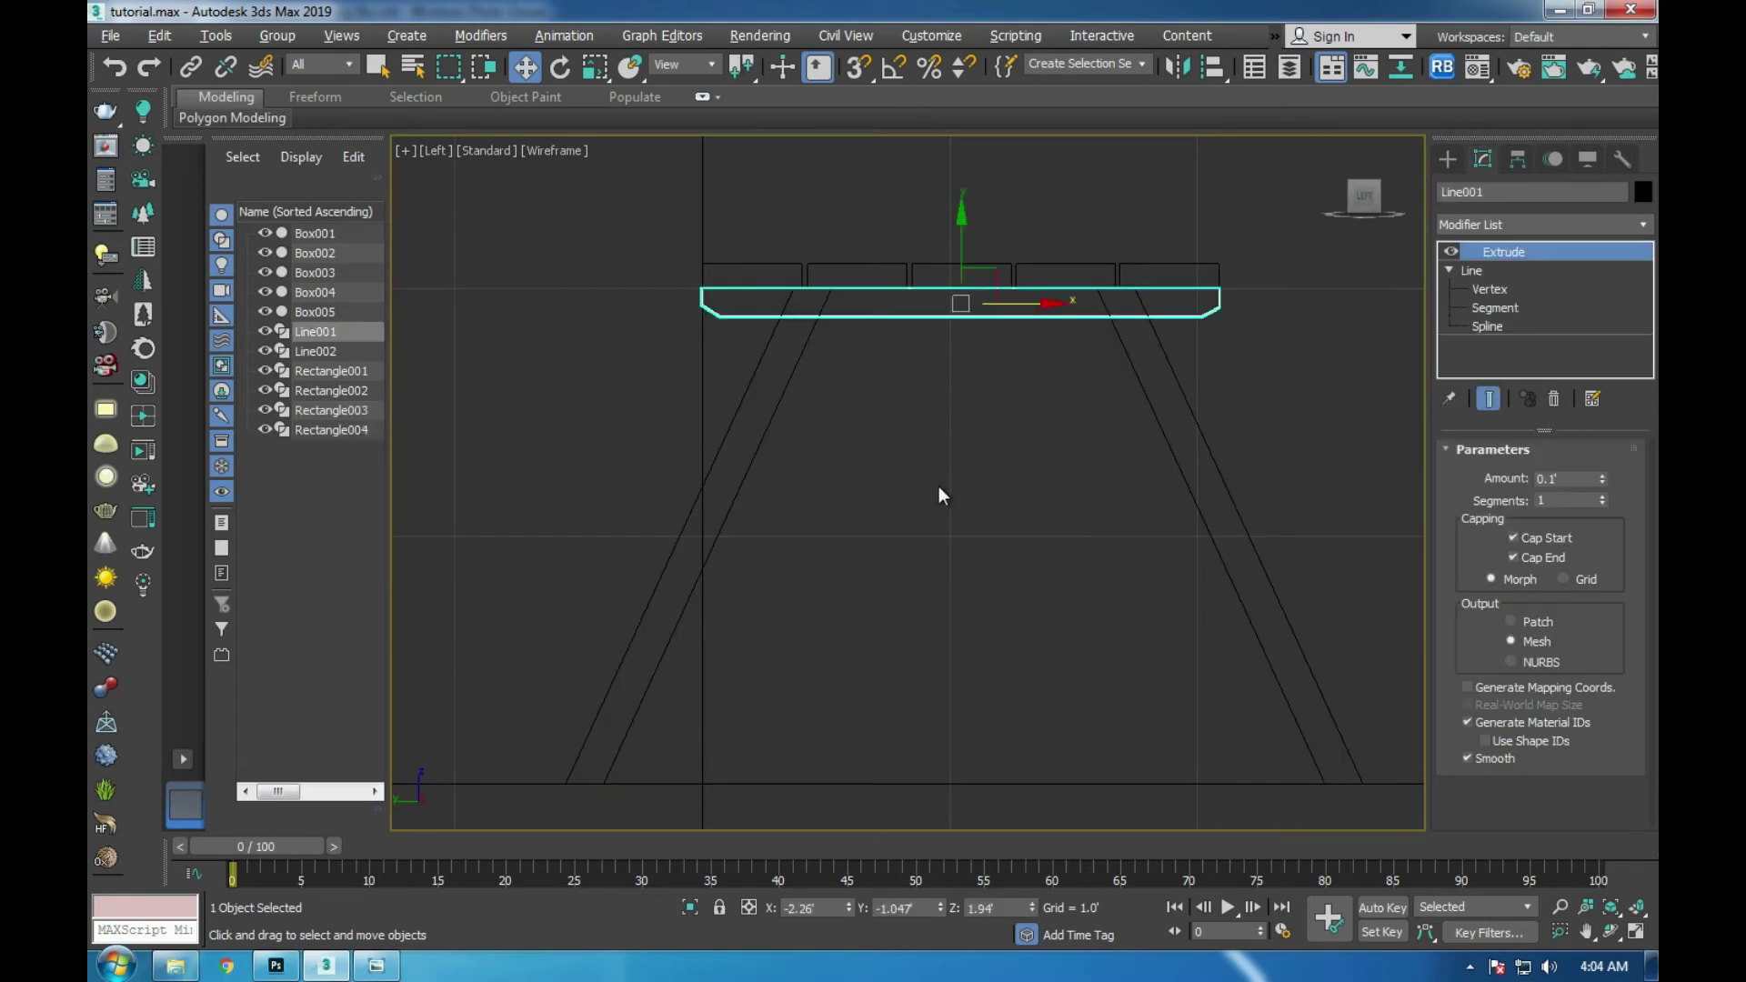
left_click(1487, 287)
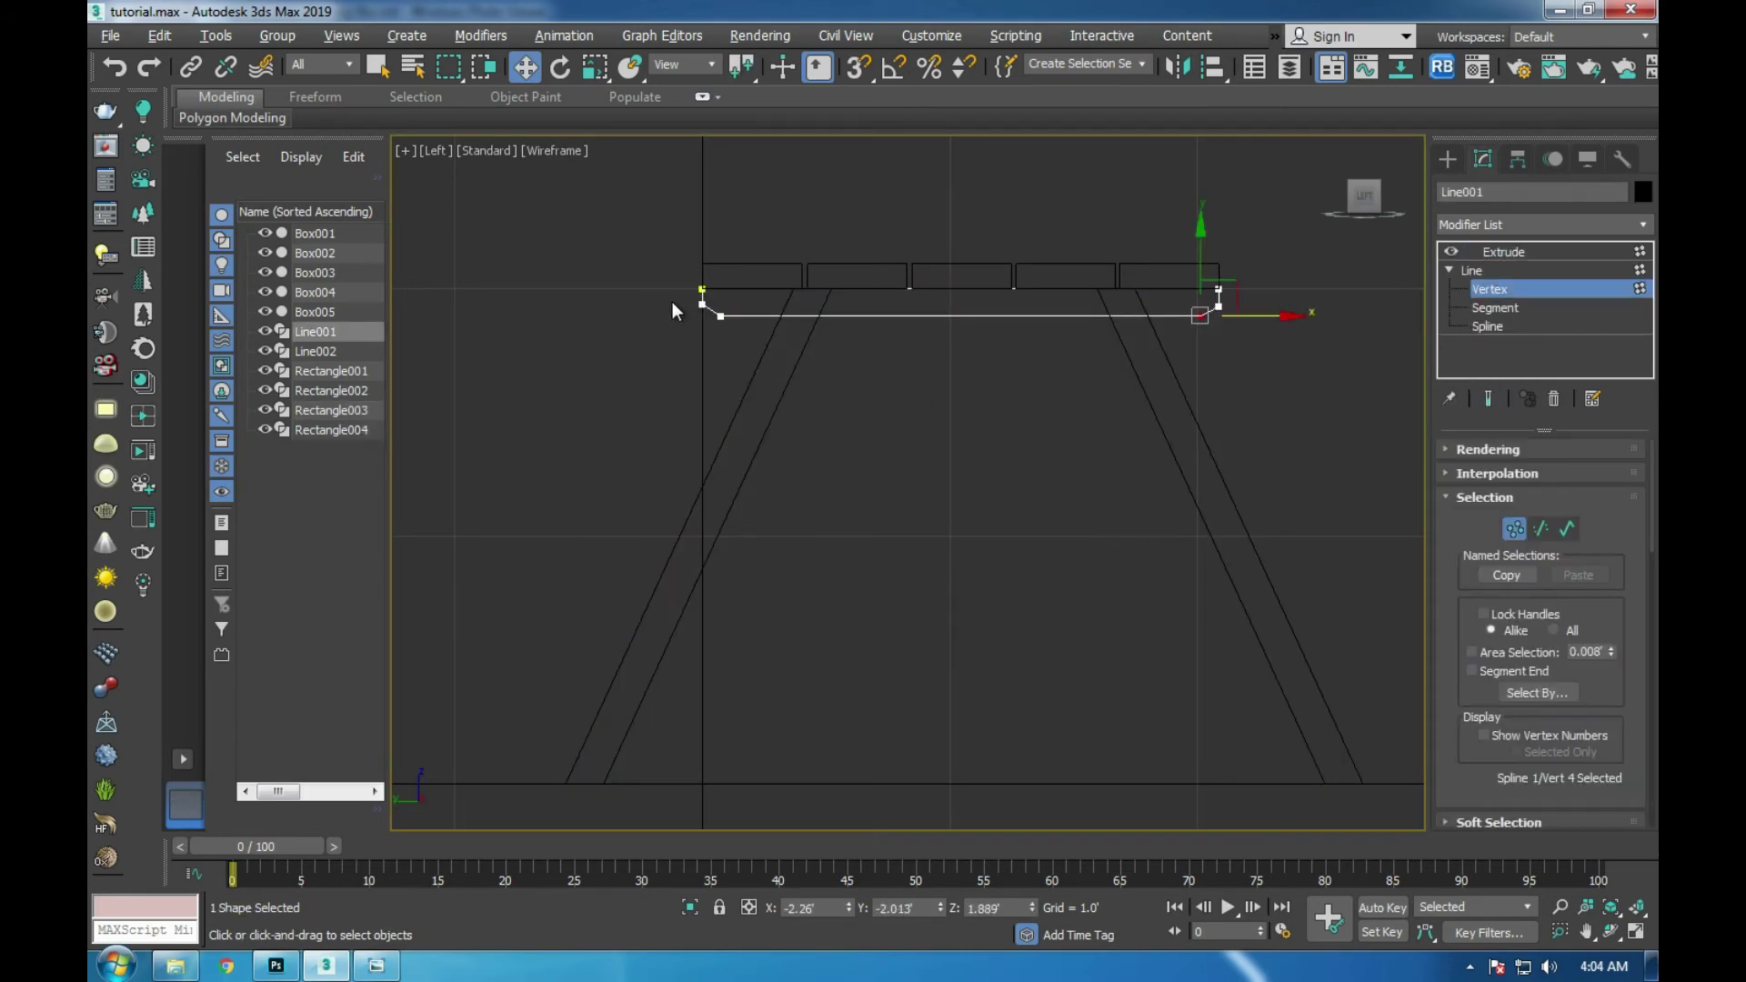
left_click_drag(1245, 433, 1242, 431)
scroll(968, 320, "up", 3)
middle_click_drag(1059, 287, 1291, 315)
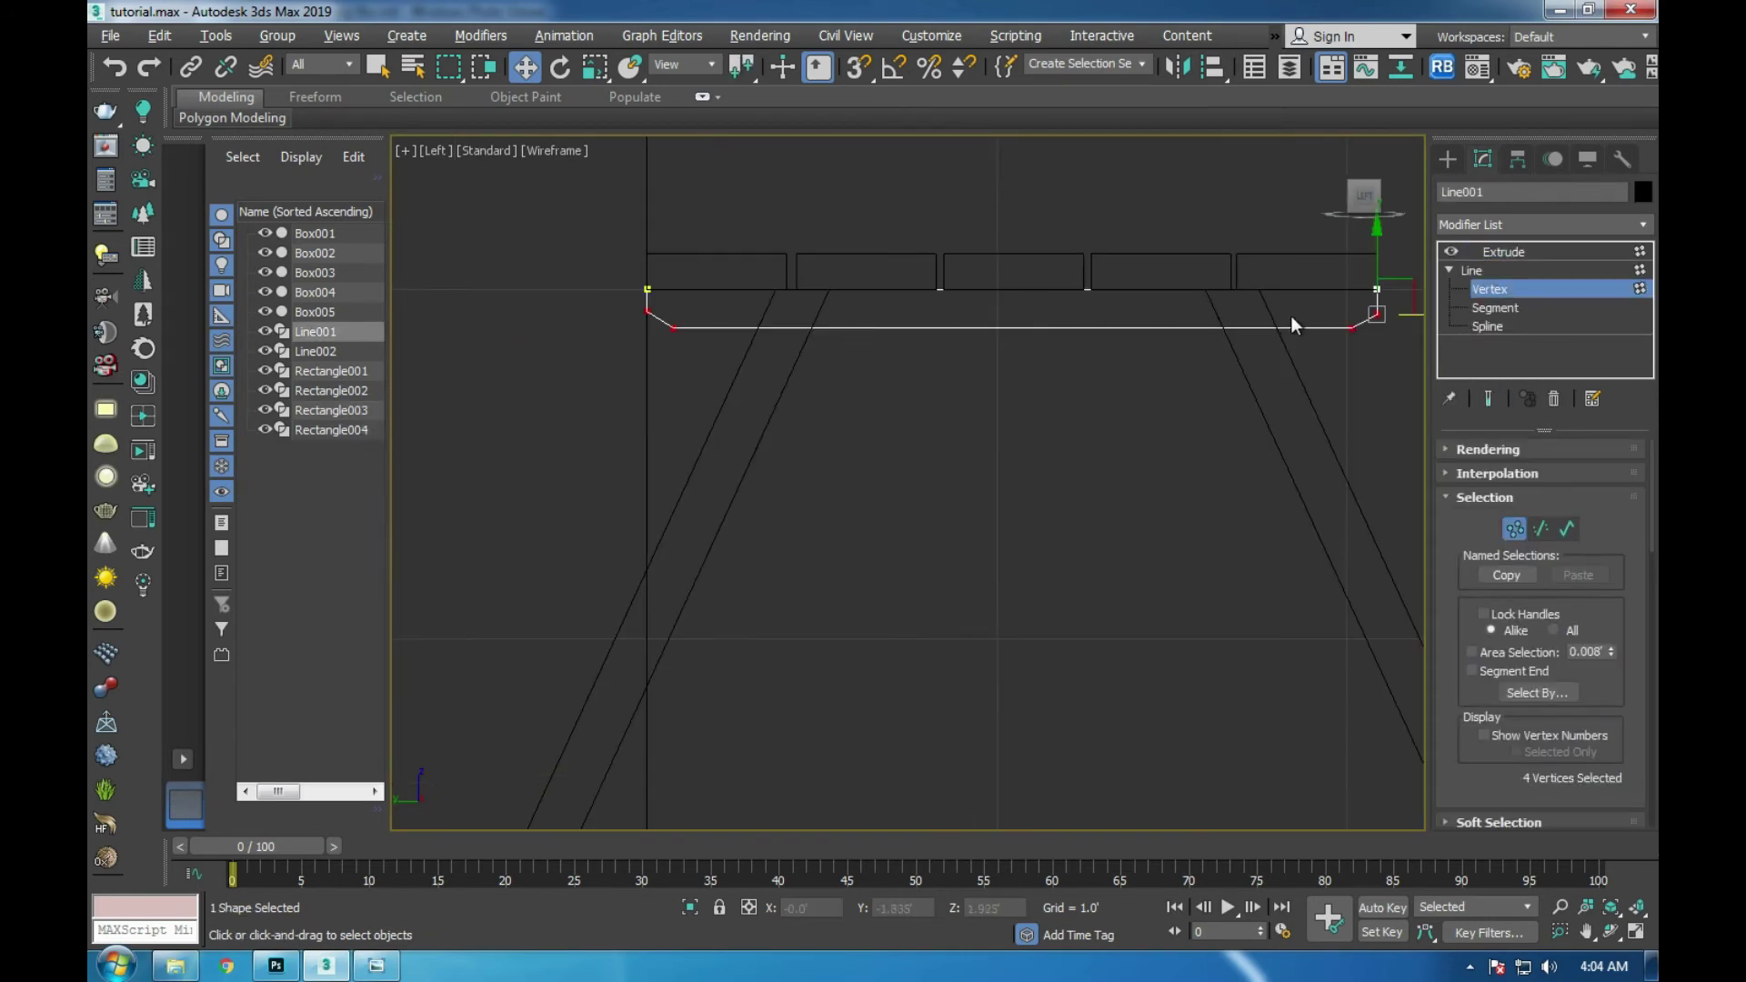
left_click_drag(1371, 261, 1372, 268)
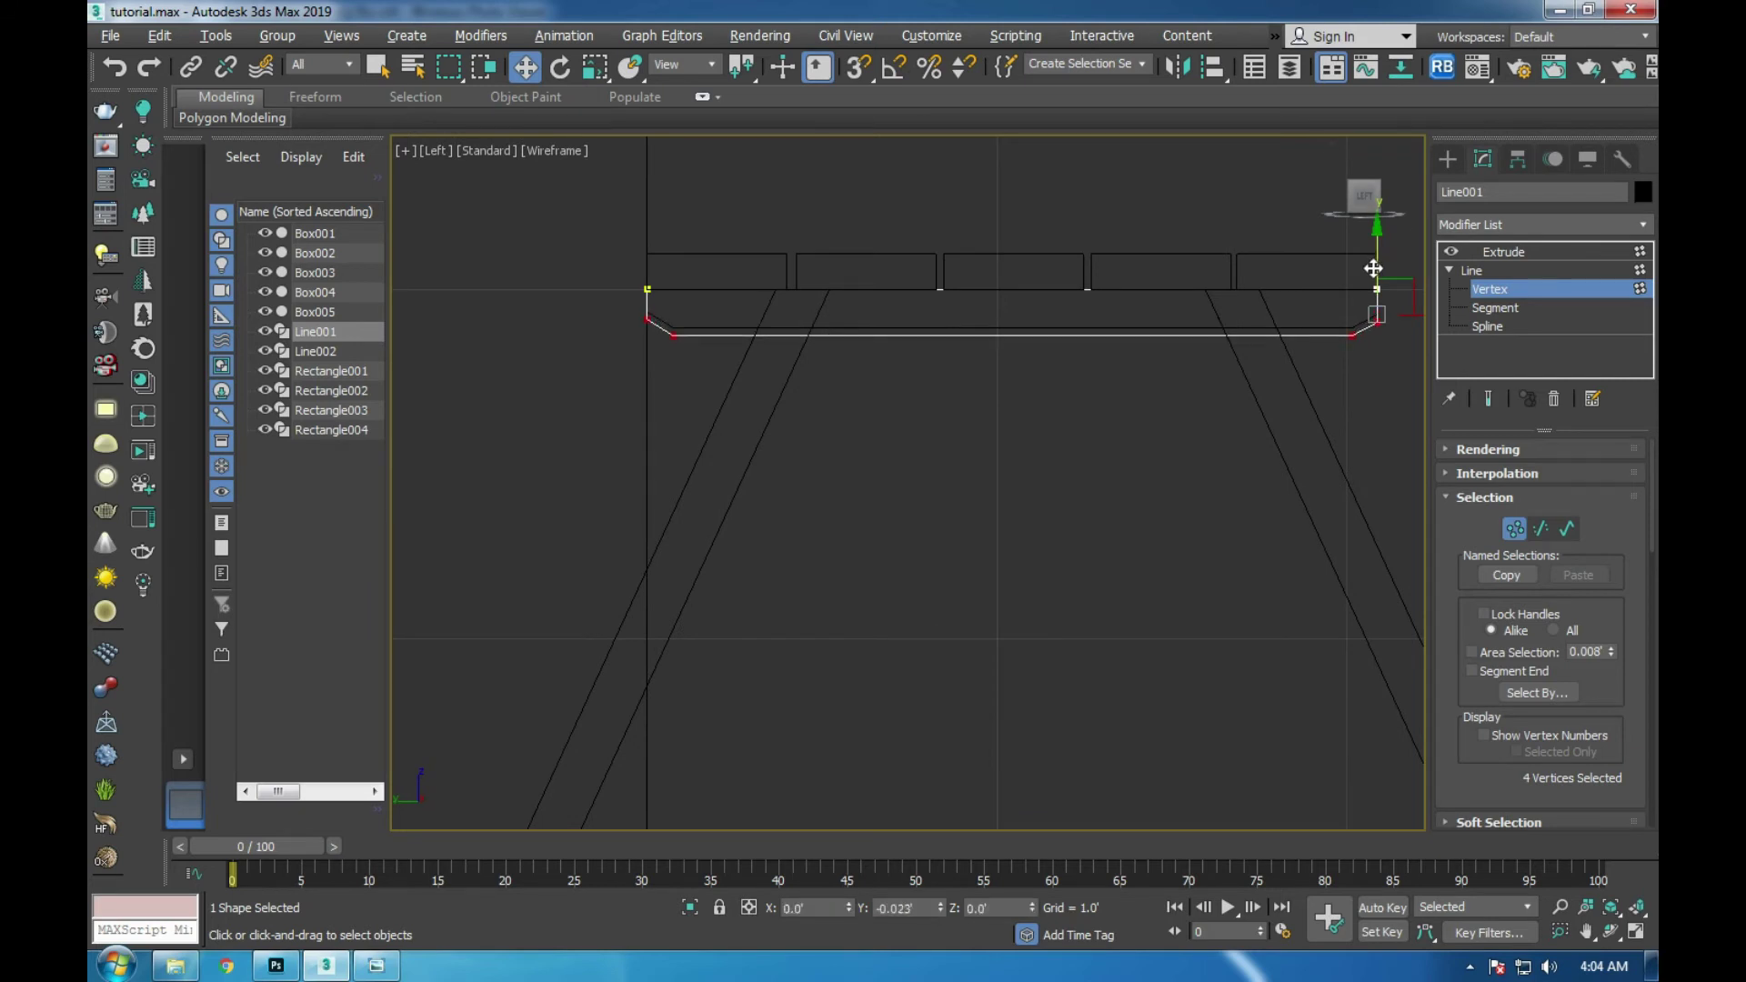
left_click(1475, 254)
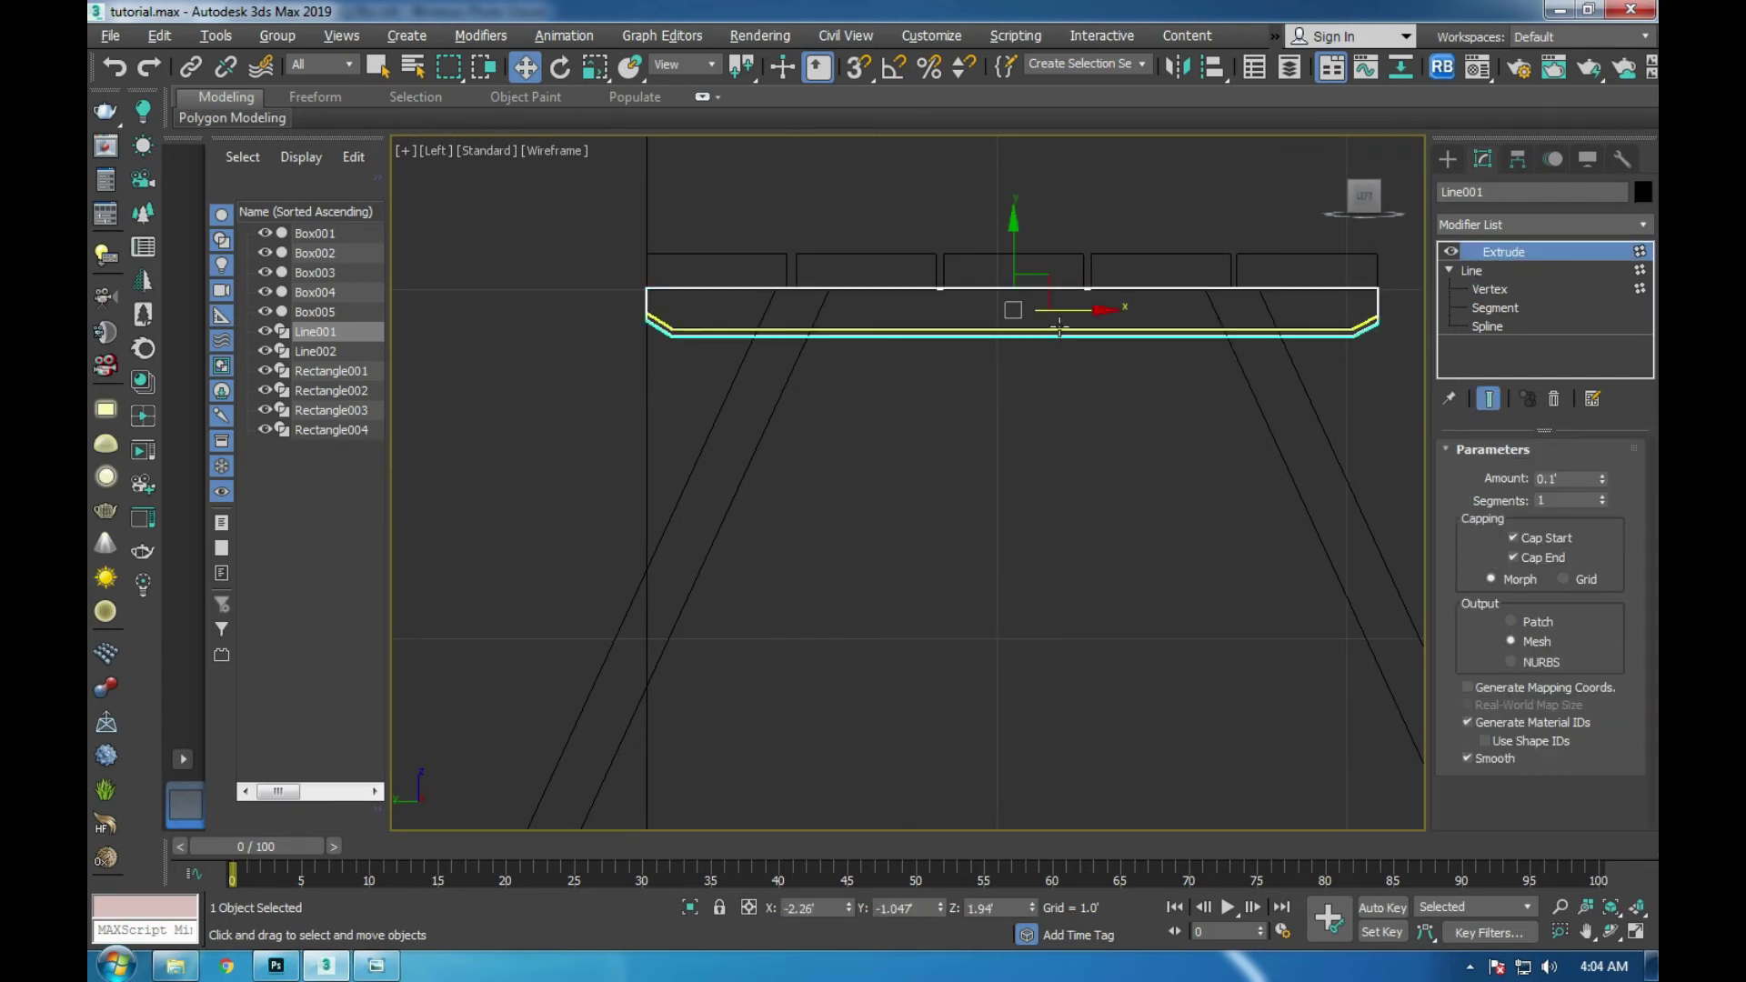
- Move four vertices of Line002 to match Line001's reshaped edge
left_click(1474, 270)
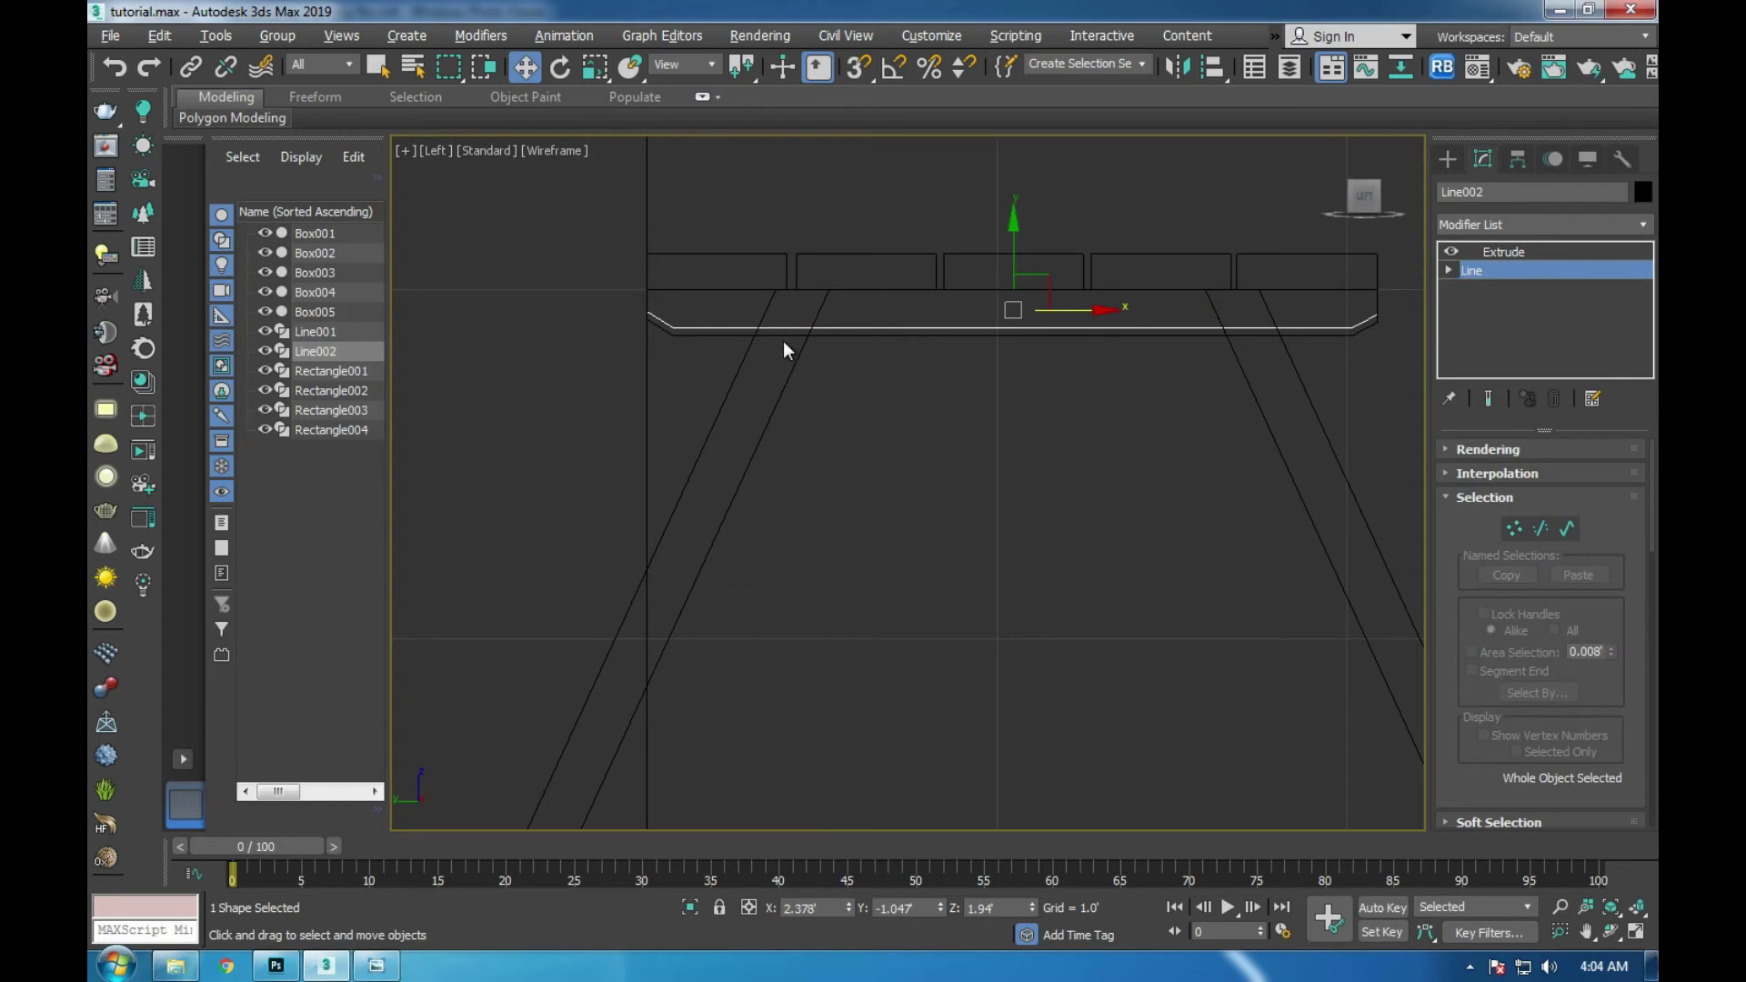
left_click(1485, 259)
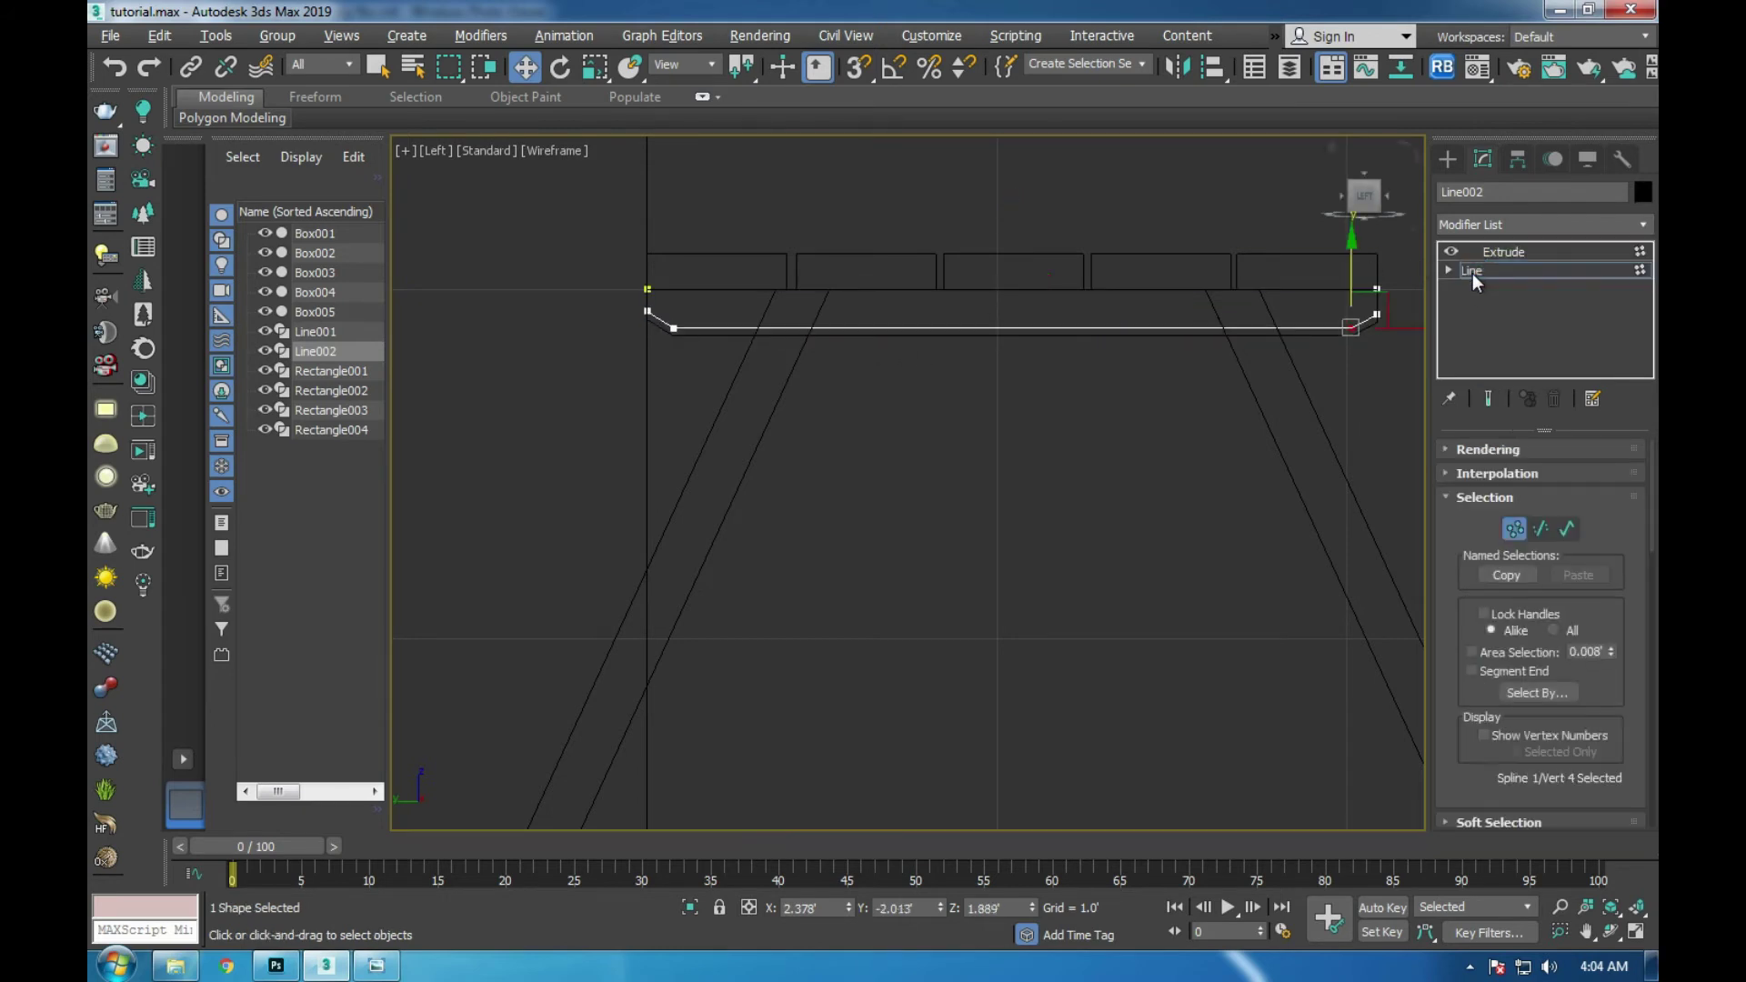
left_click_drag(1379, 446, 1376, 424)
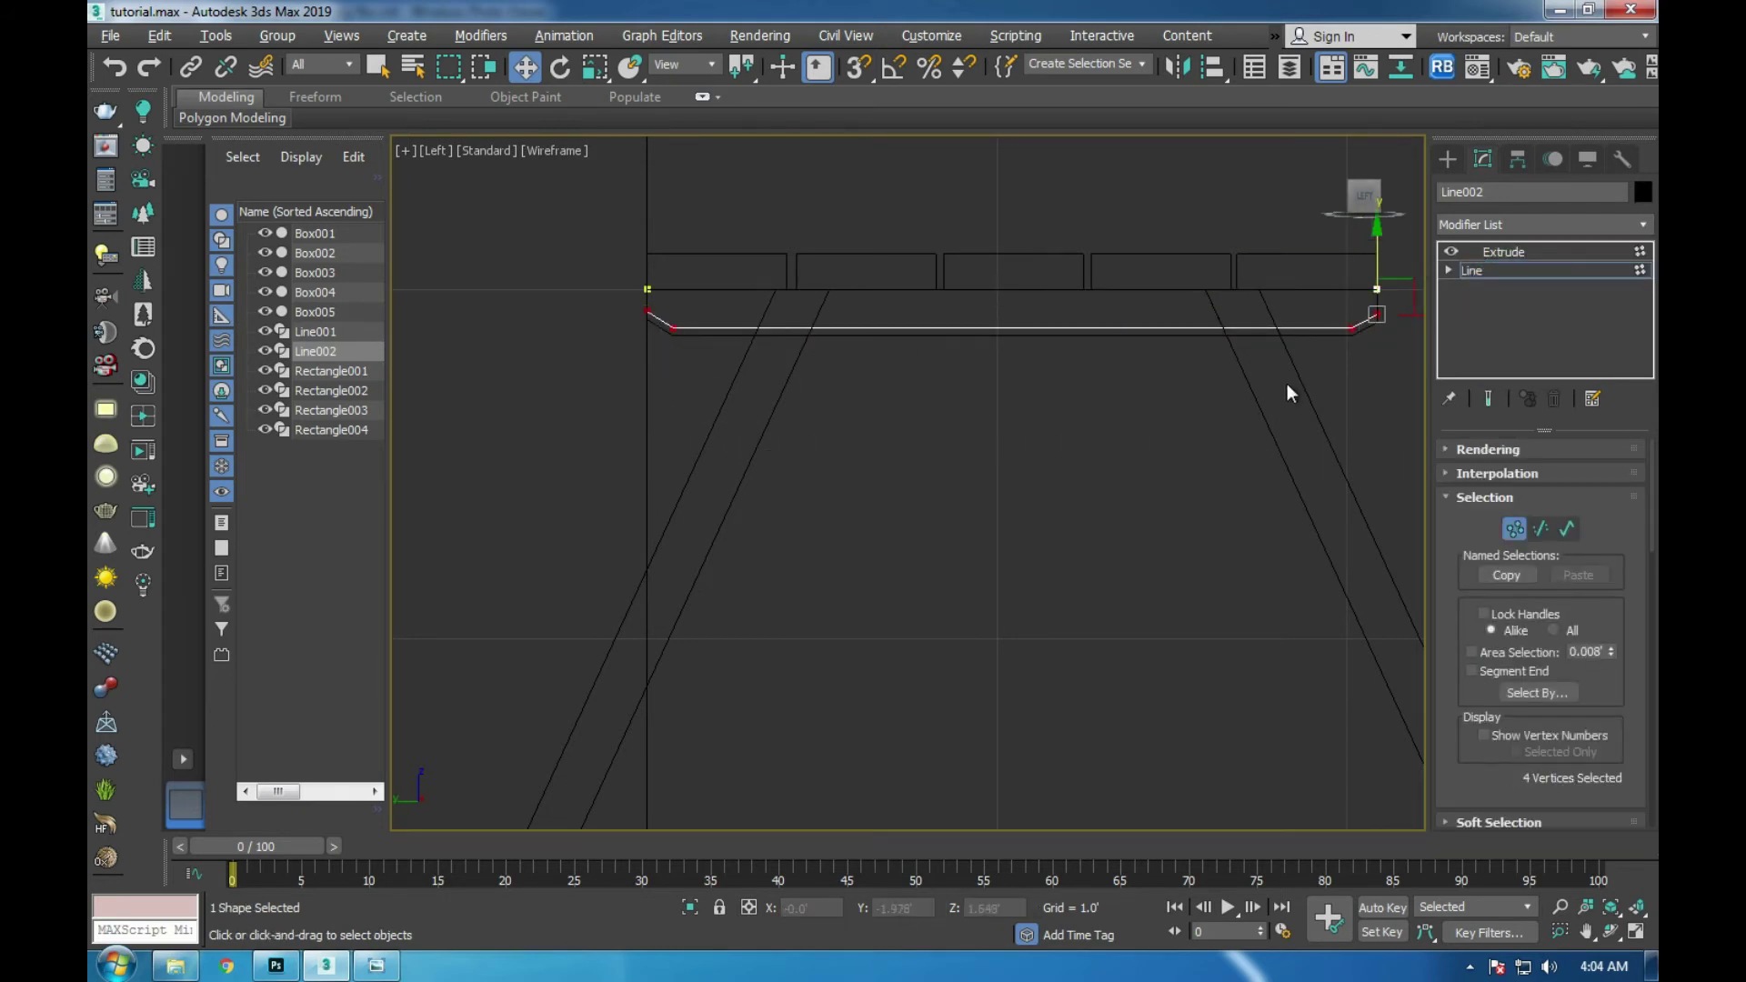
key("i")
left_click(1448, 271)
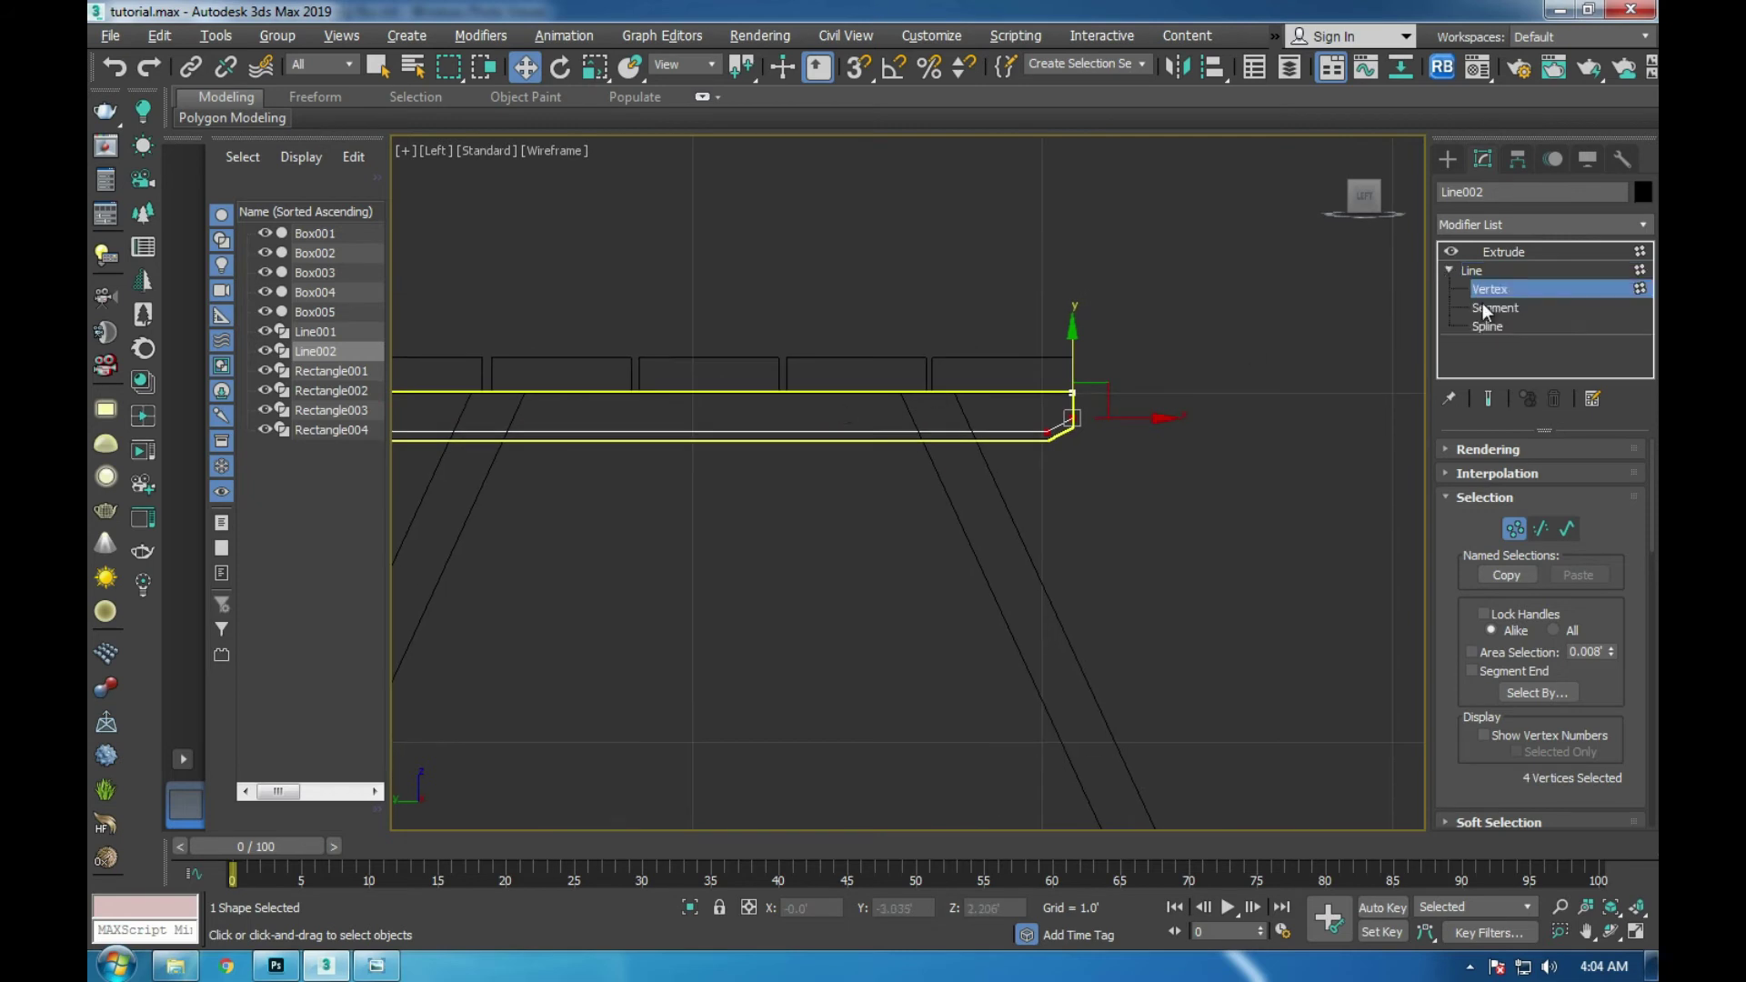
scroll(1006, 452, "up", 5)
left_click_drag(1388, 269, 1388, 302)
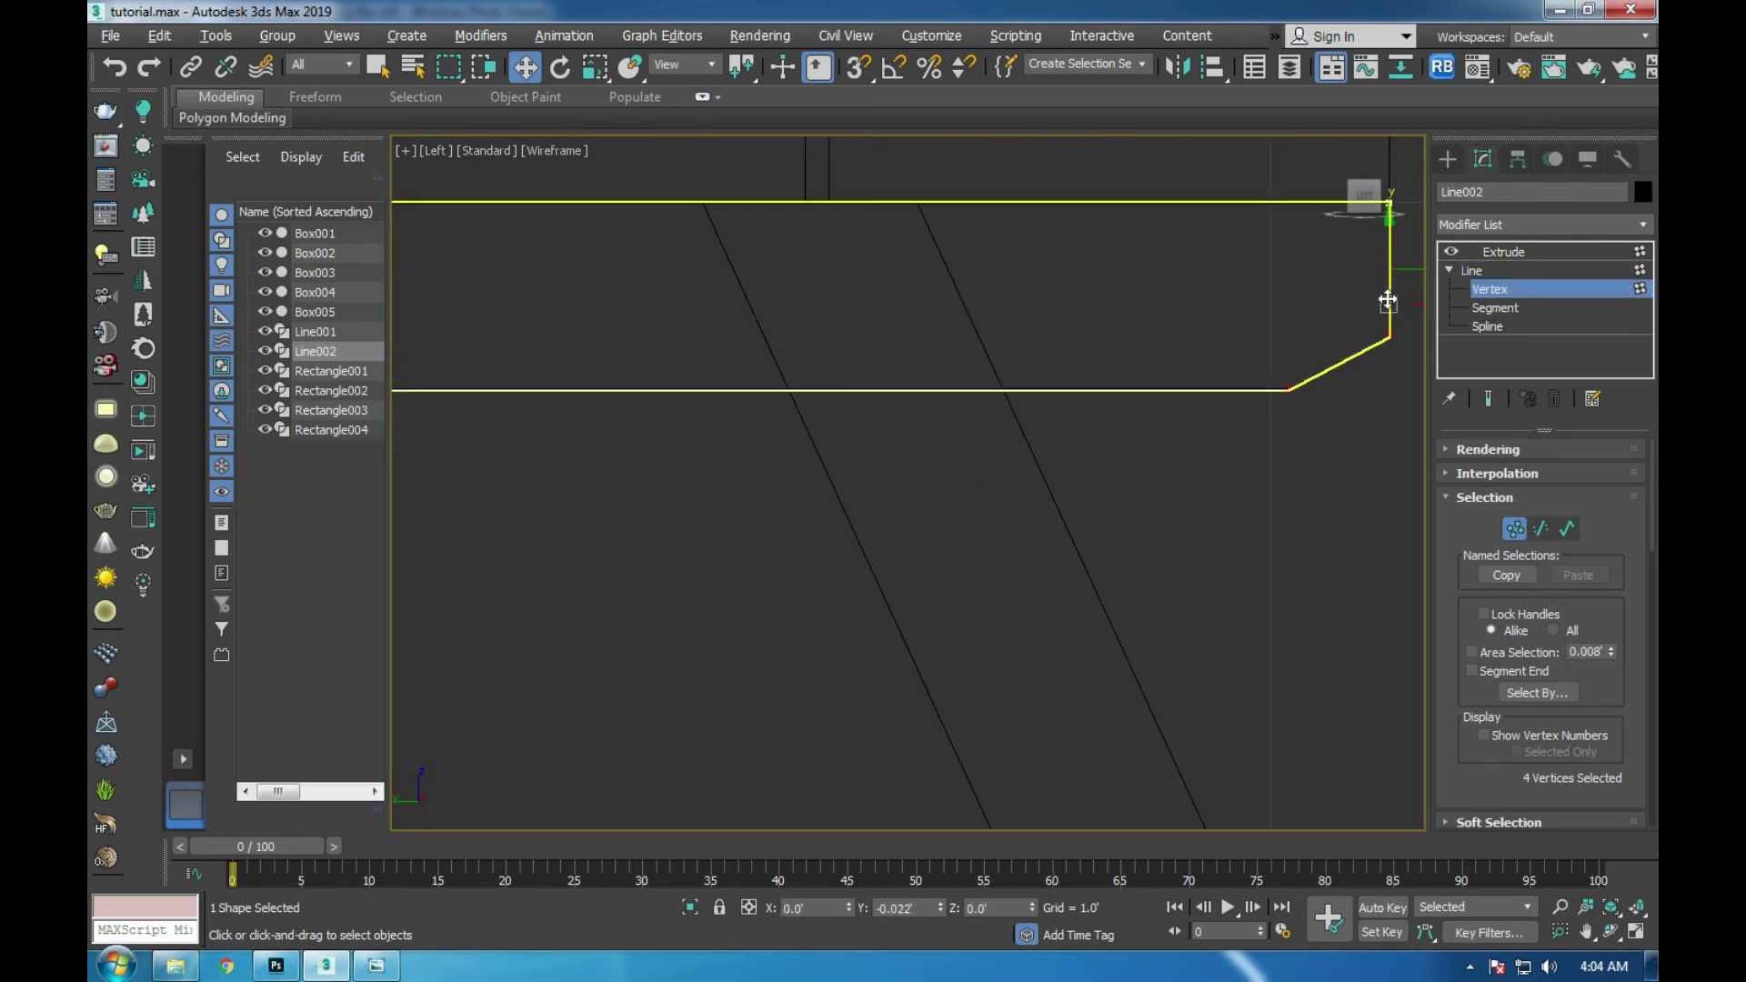
left_click(1499, 256)
- Select both support boards Line001 and Line002 and frame them in view
key("alt+w")
key("alt+w")
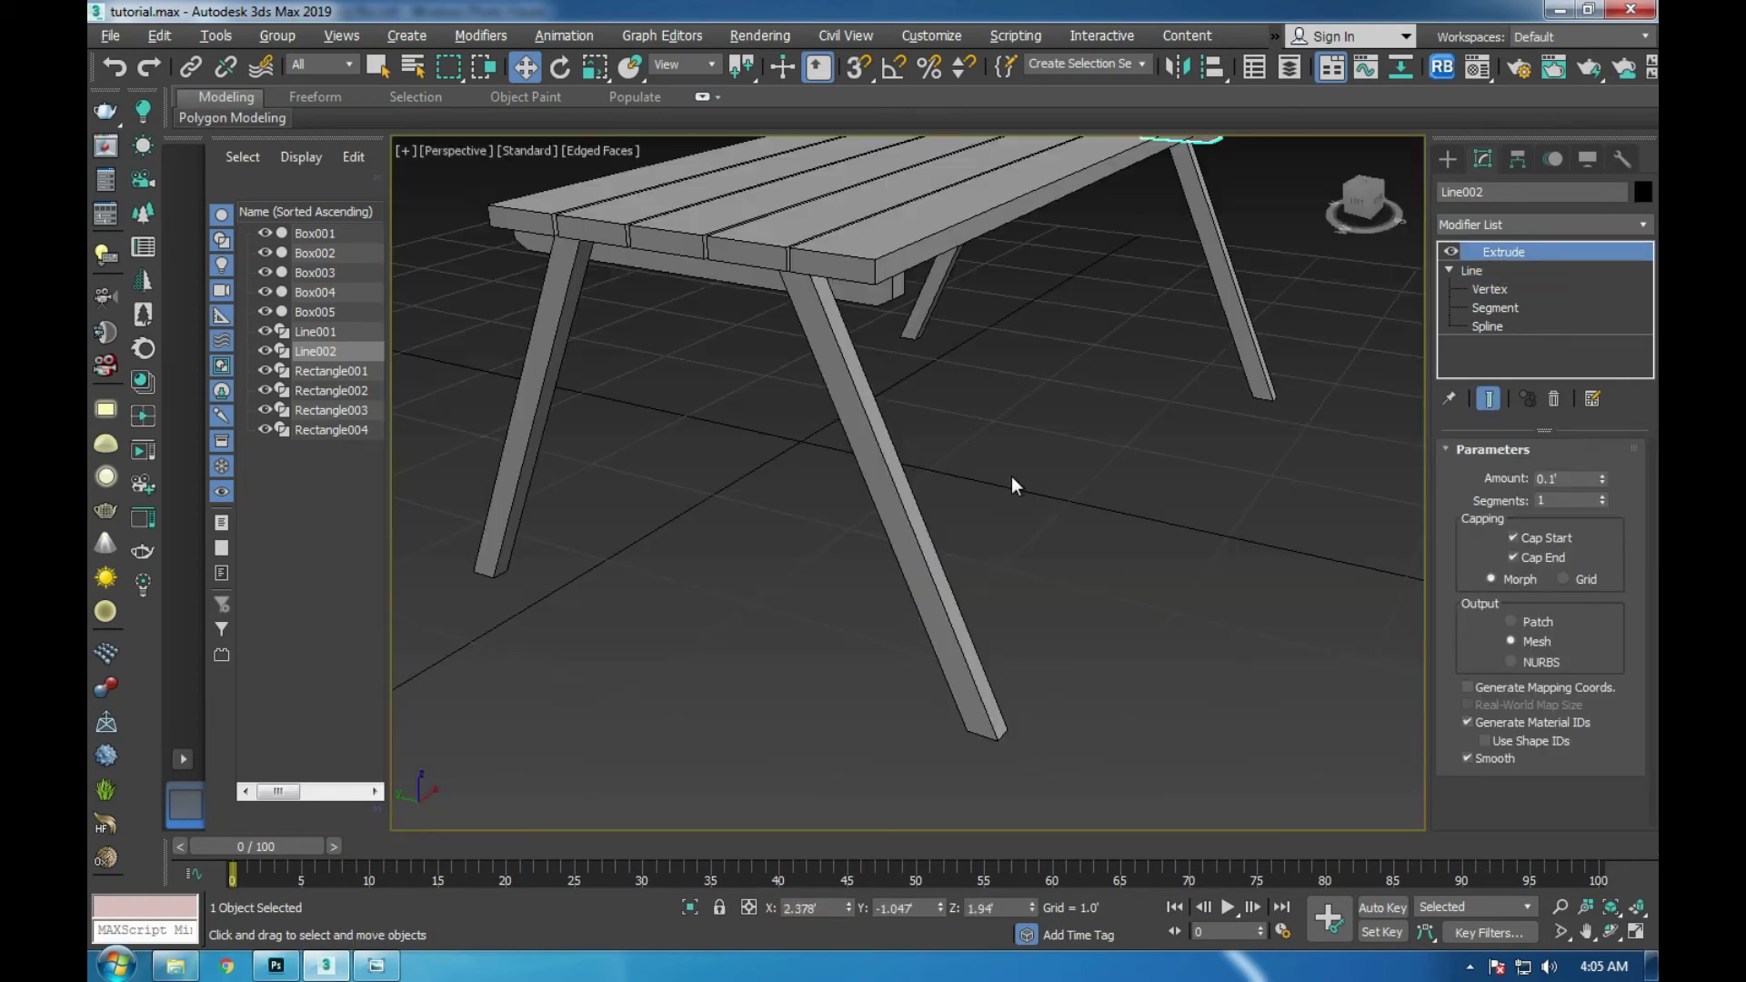
key("alt+w")
key("alt+w")
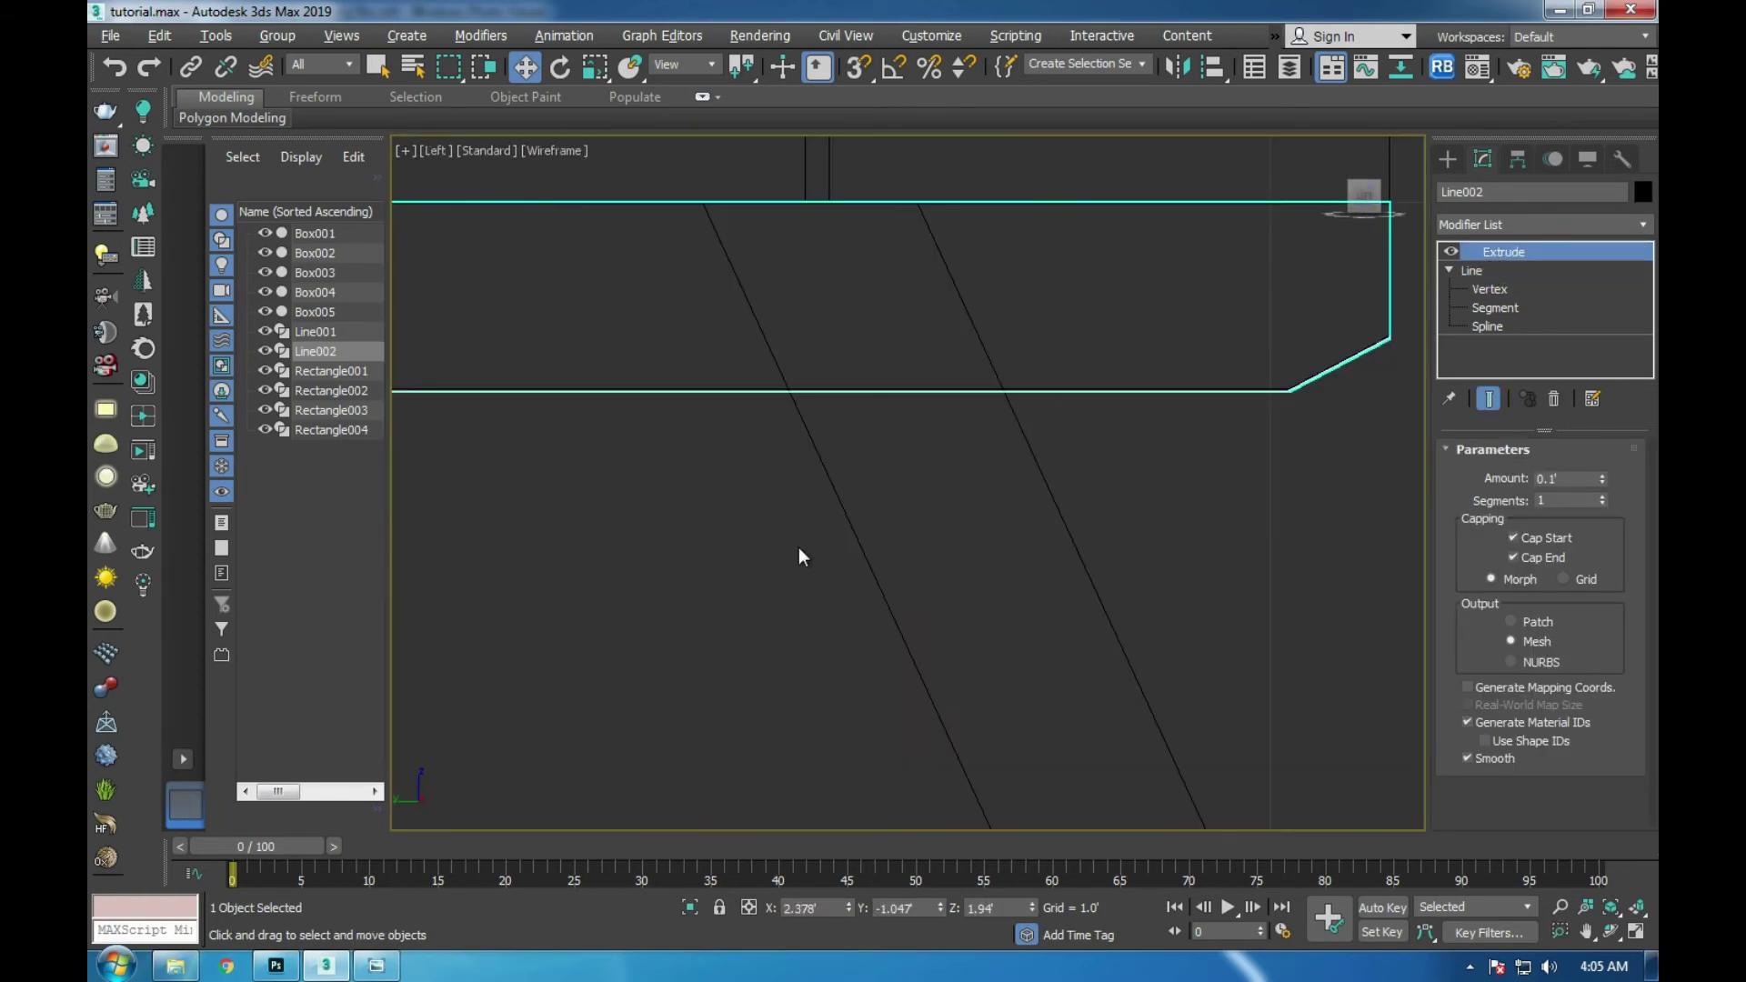
left_click(674, 387, "ctrl")
key("z")
scroll(946, 418, "down", 2)
mouse_move(876, 480)
middle_mouse_down()
mouse_move(844, 452)
mouse_move(875, 409)
middle_mouse_up()
key("alt+w")
key("alt+w")
key("alt+w")
key("alt+w")
scroll(945, 446, "up", 2)
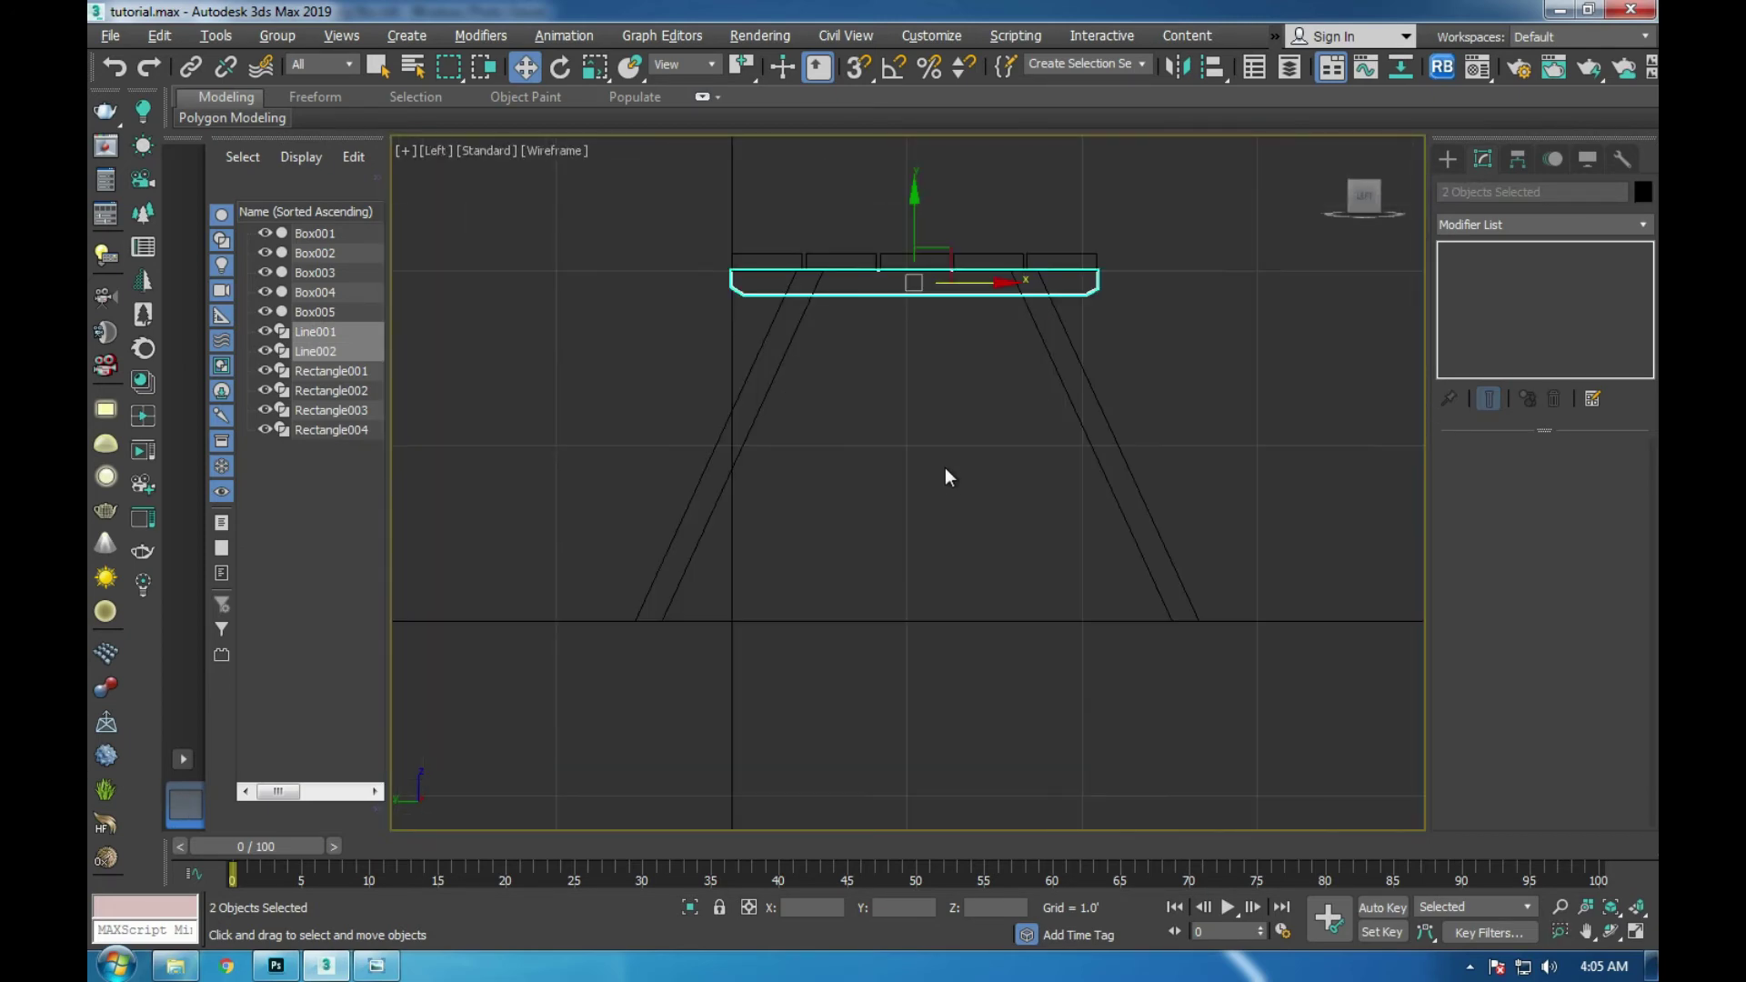
- Copy the two selected boards downward as lower crossbars Line003 and Line004
scroll(908, 266, "up", 2)
mouse_move(916, 235)
left_mouse_down()
mouse_move(919, 580)
mouse_move(930, 549)
left_mouse_up()
left_click(876, 579)
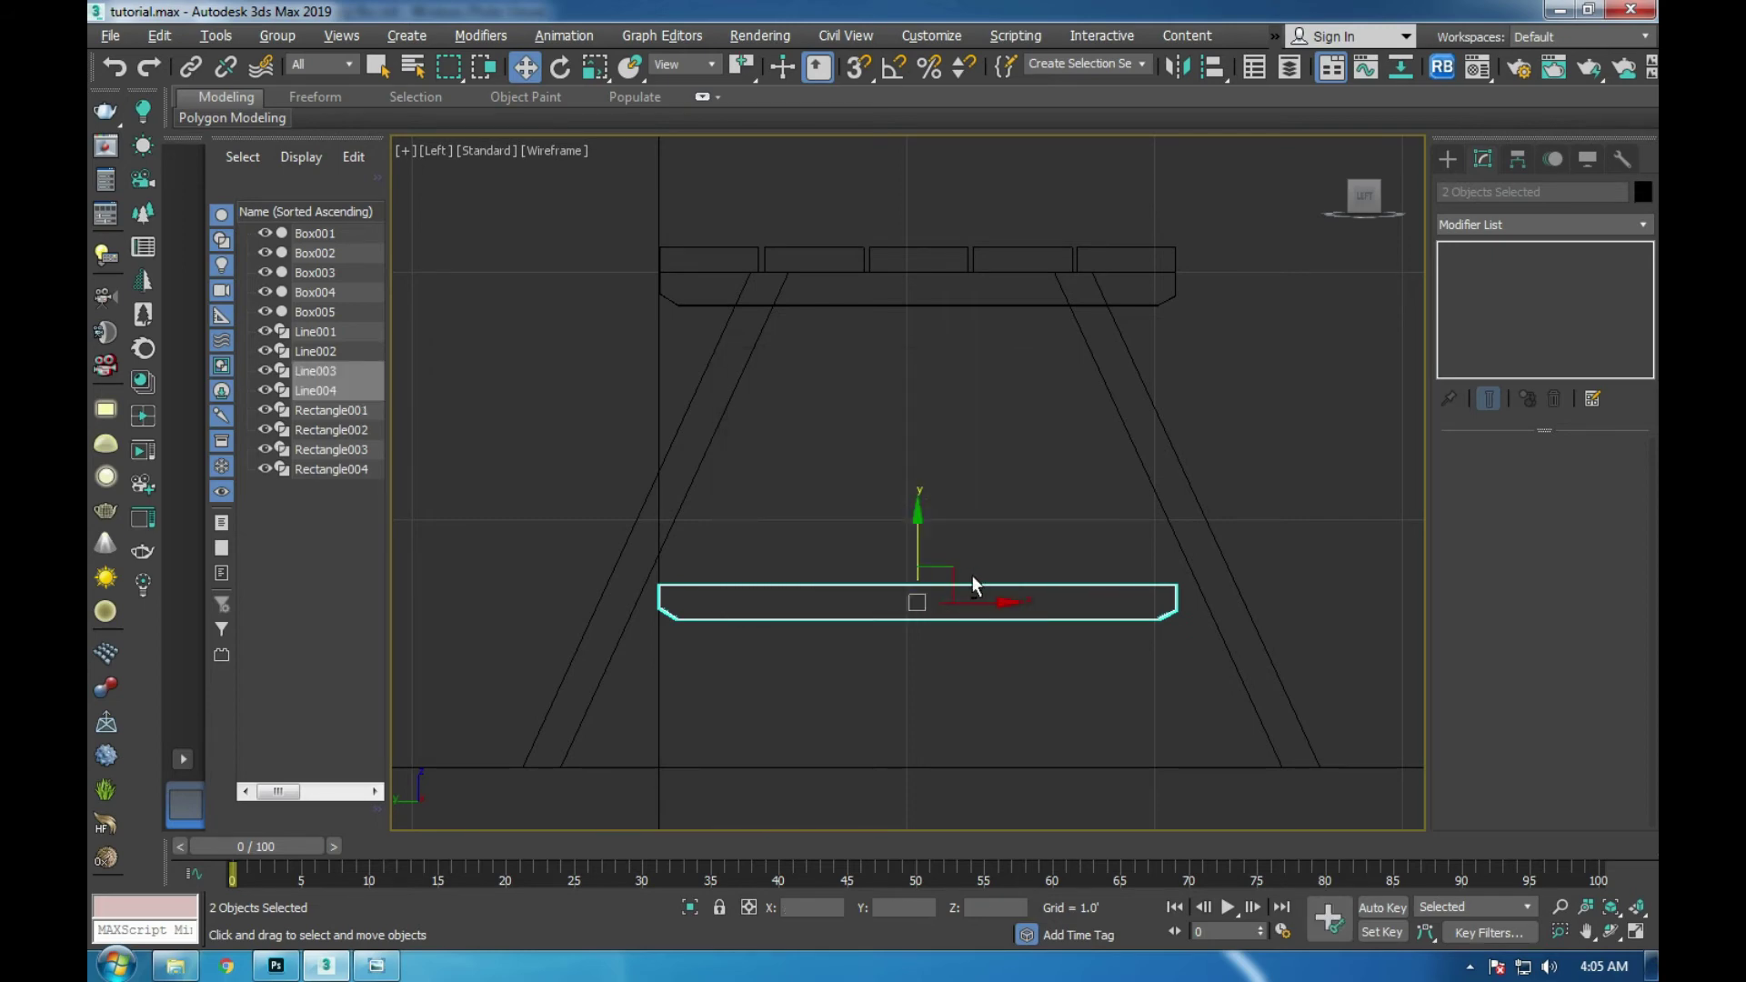
key("alt+w")
right_click(1087, 642)
key("alt+w")
- Select crossbar Line003 and check its placement in the Left and Perspective views
left_click(877, 573)
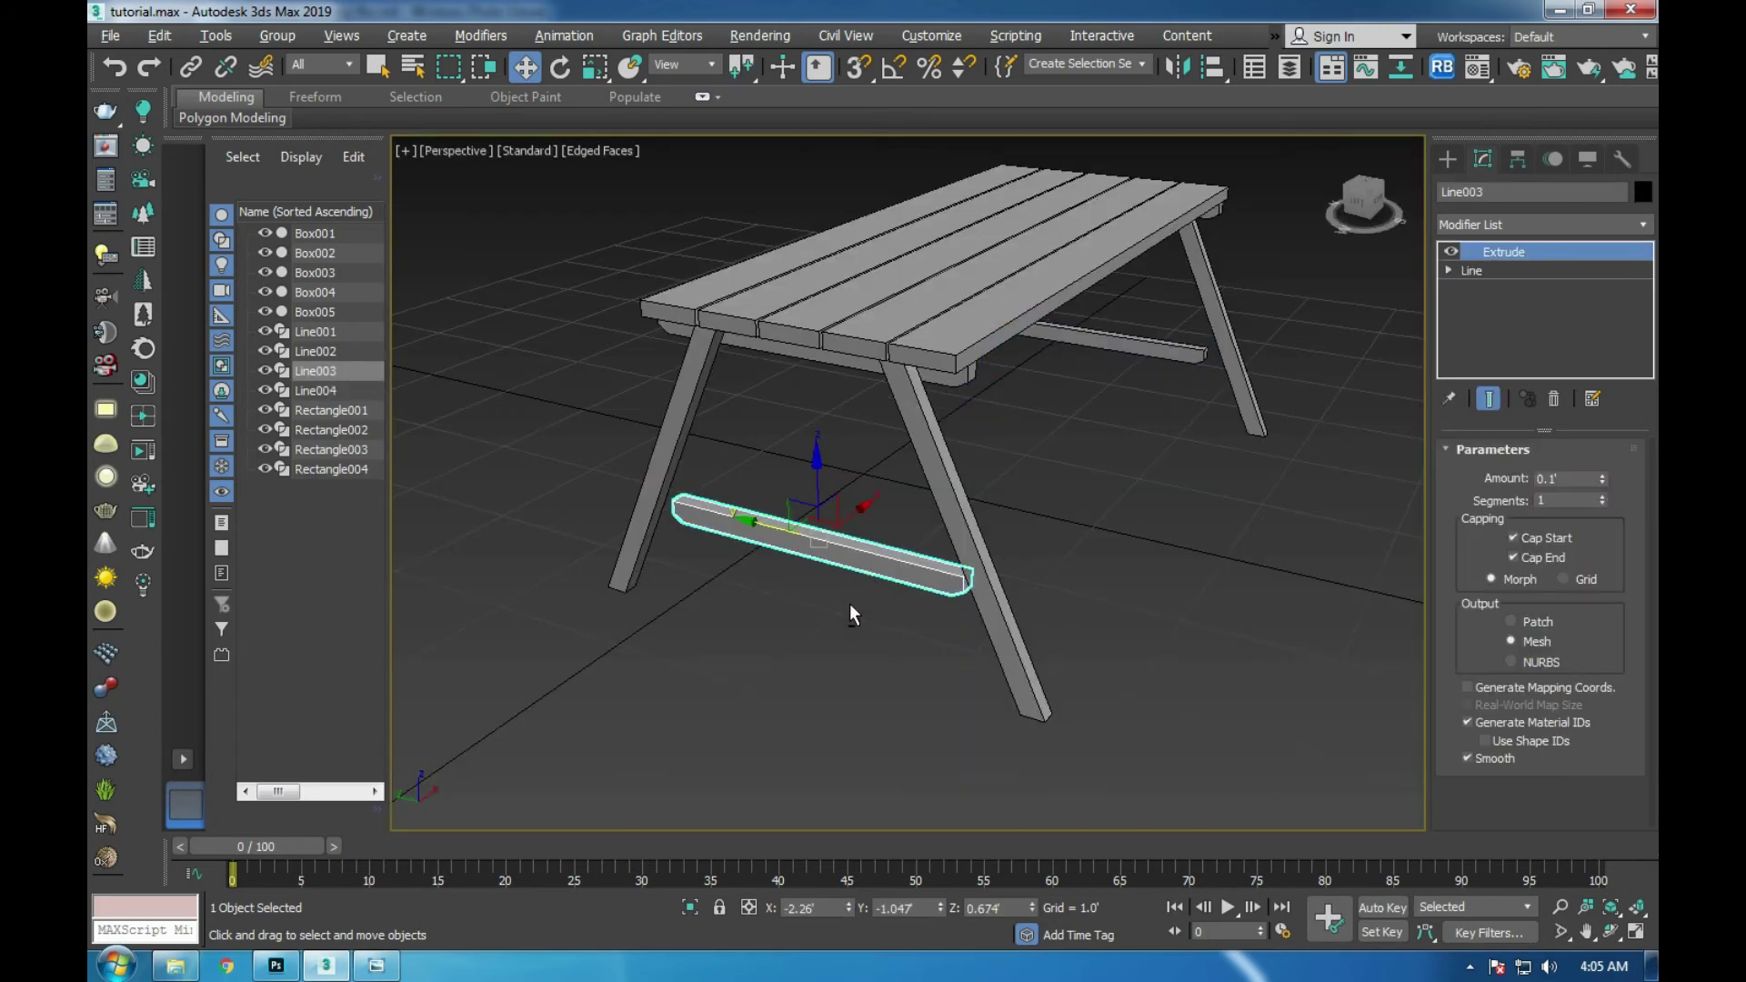
key("alt+w")
right_click(718, 629)
key("alt+w")
key("alt+w")
right_click(1123, 599)
key("alt+w")
key("alt+w")
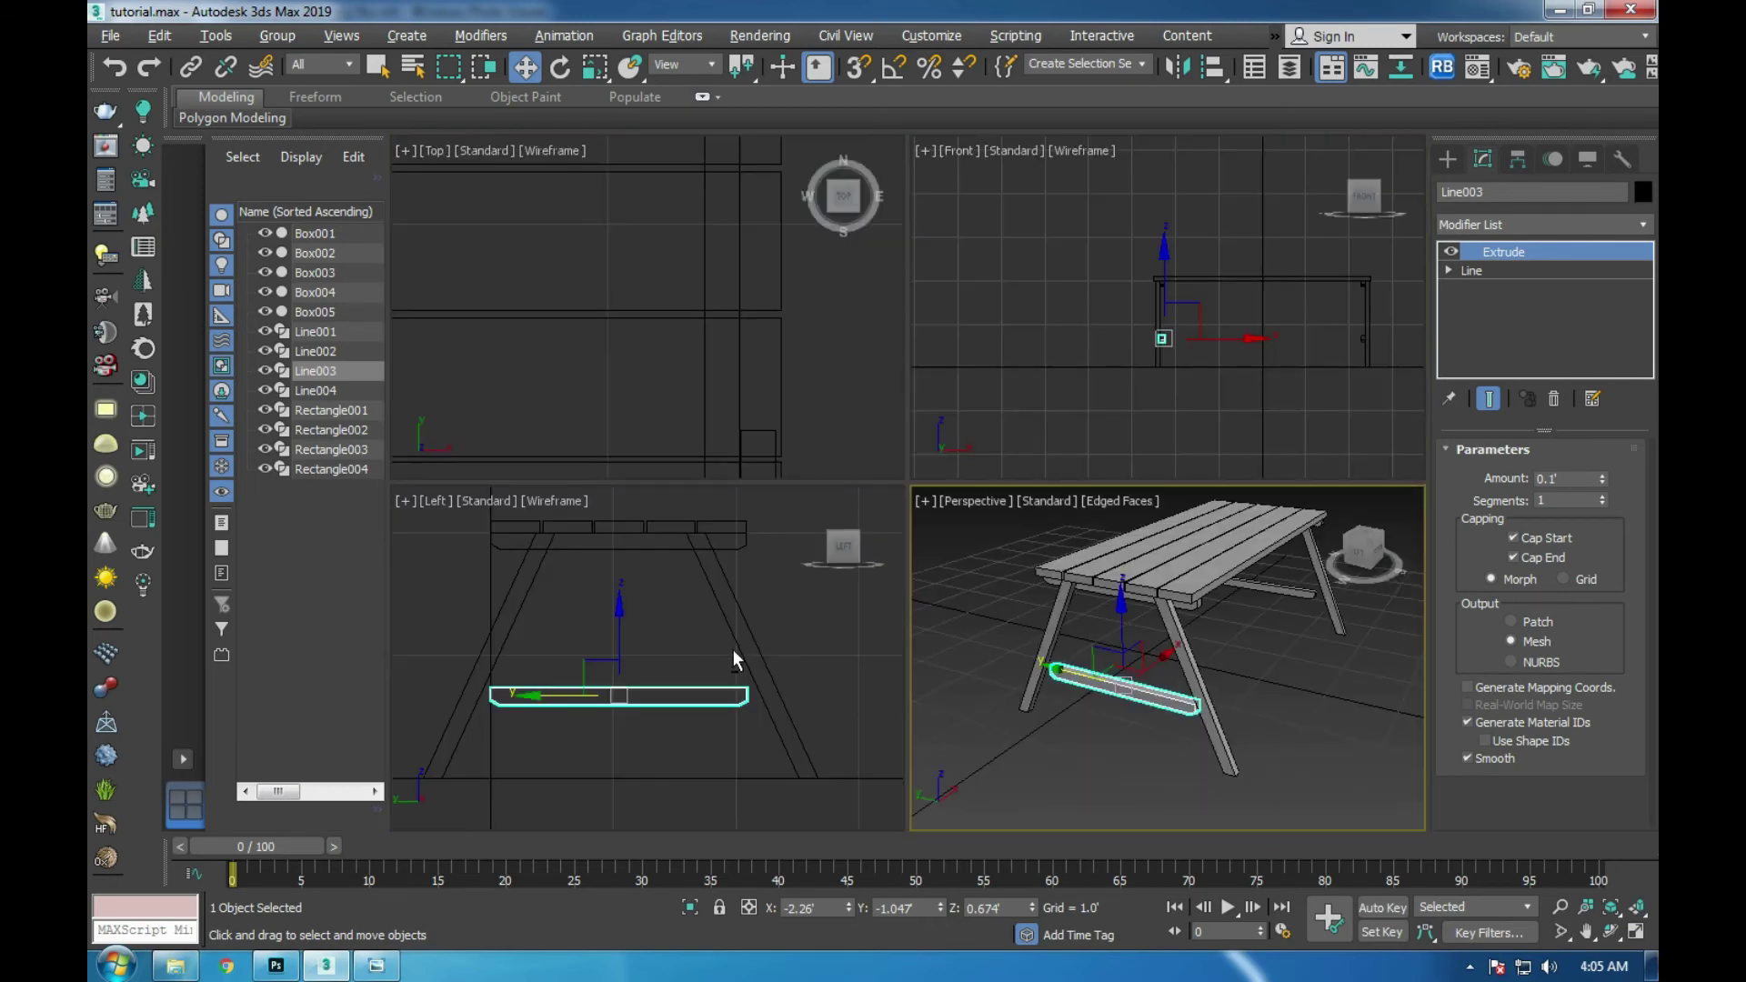
right_click(734, 646)
key("alt+w")
middle_click_drag(974, 561, 1006, 581)
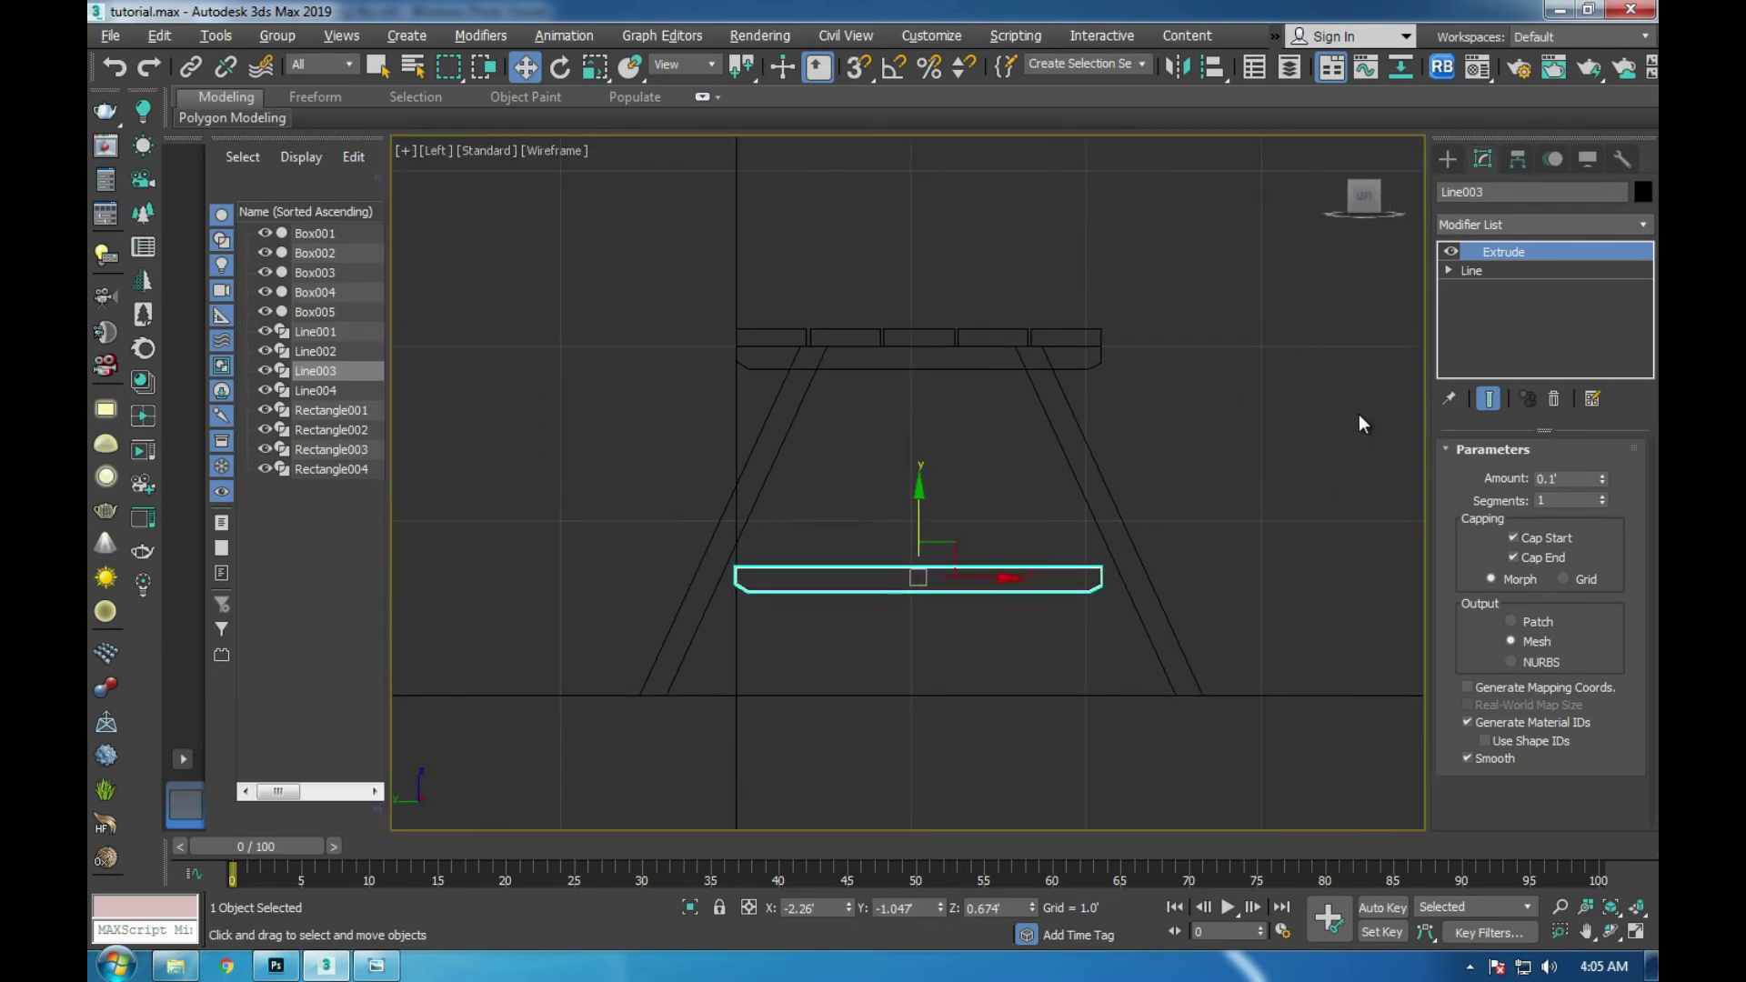
- Stretch crossbar Line003's right-end vertices outward along X
left_click(1482, 271)
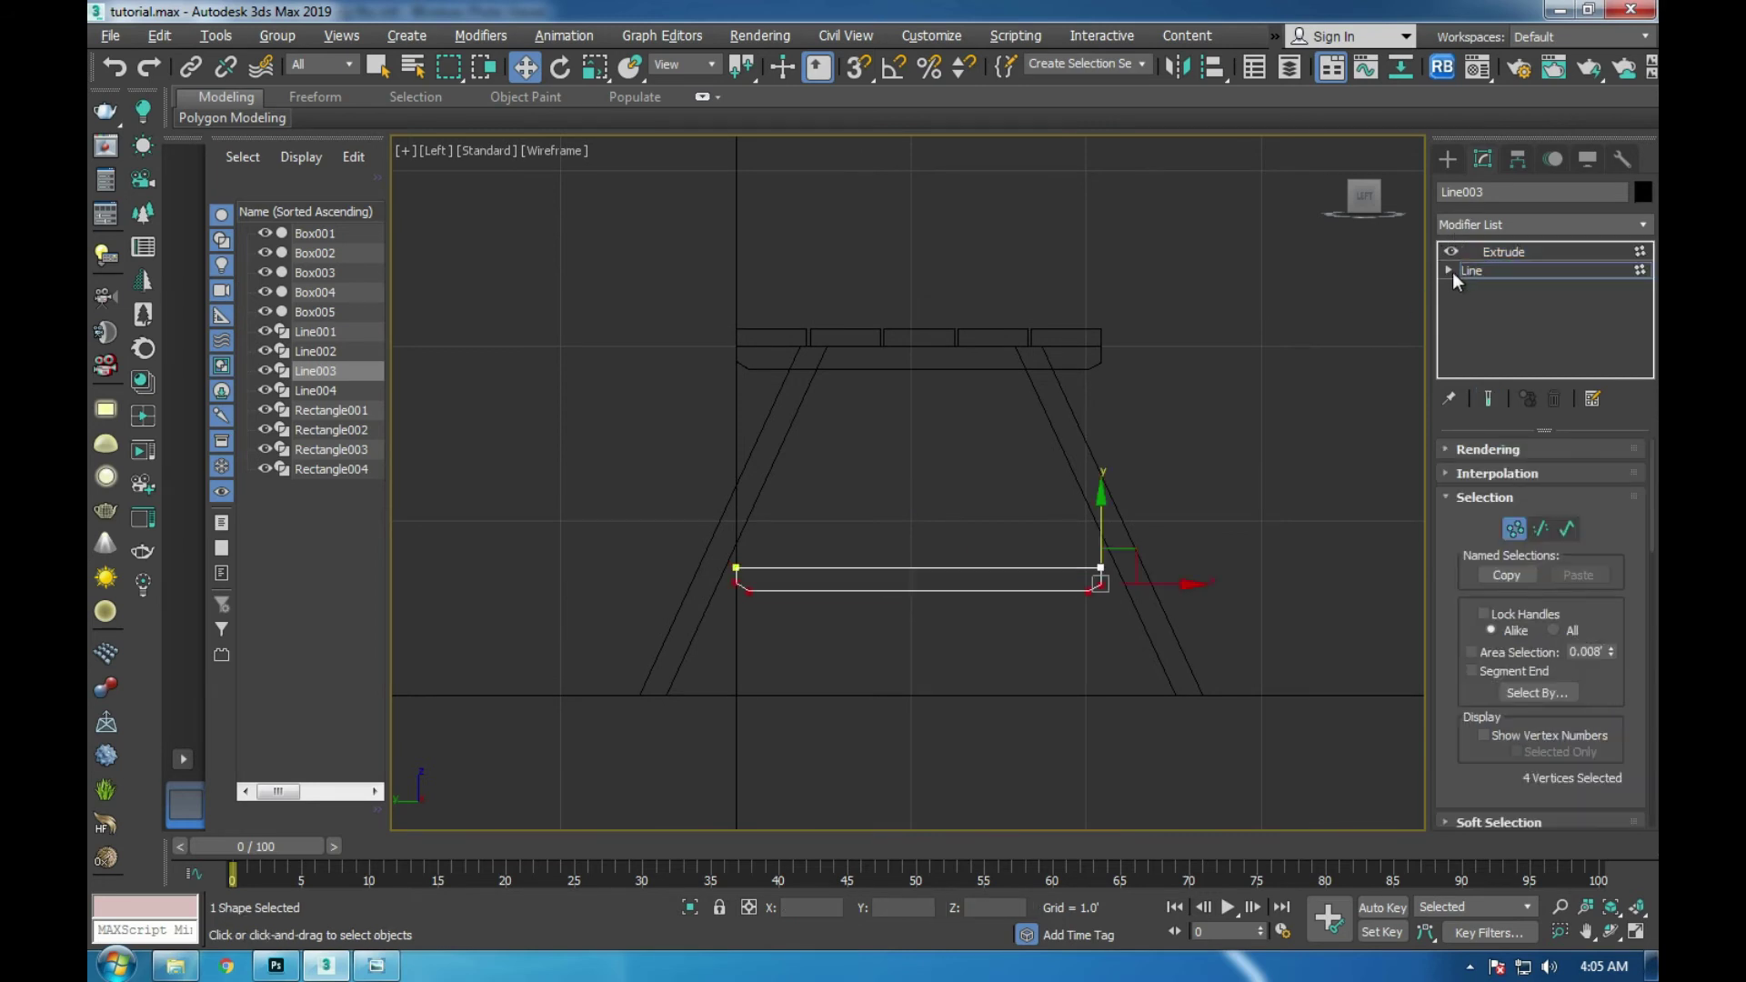
left_click(1450, 271)
left_click_drag(1025, 534, 1197, 636)
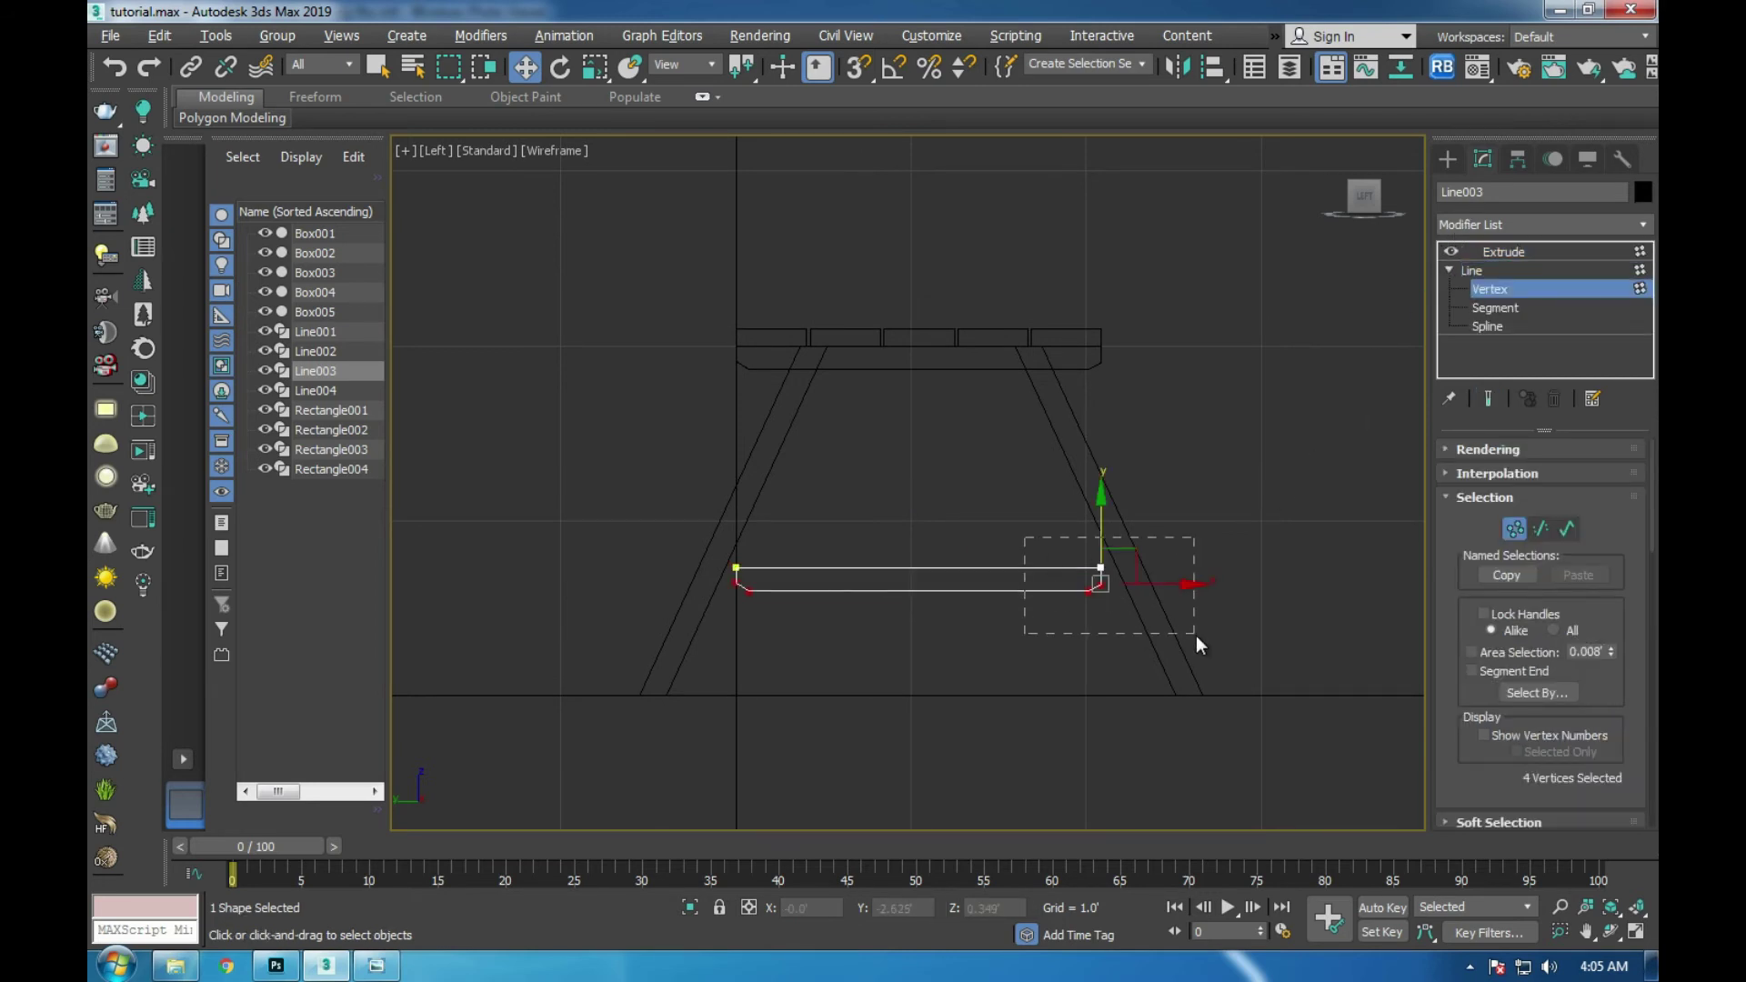
left_click_drag(1169, 567, 1392, 573)
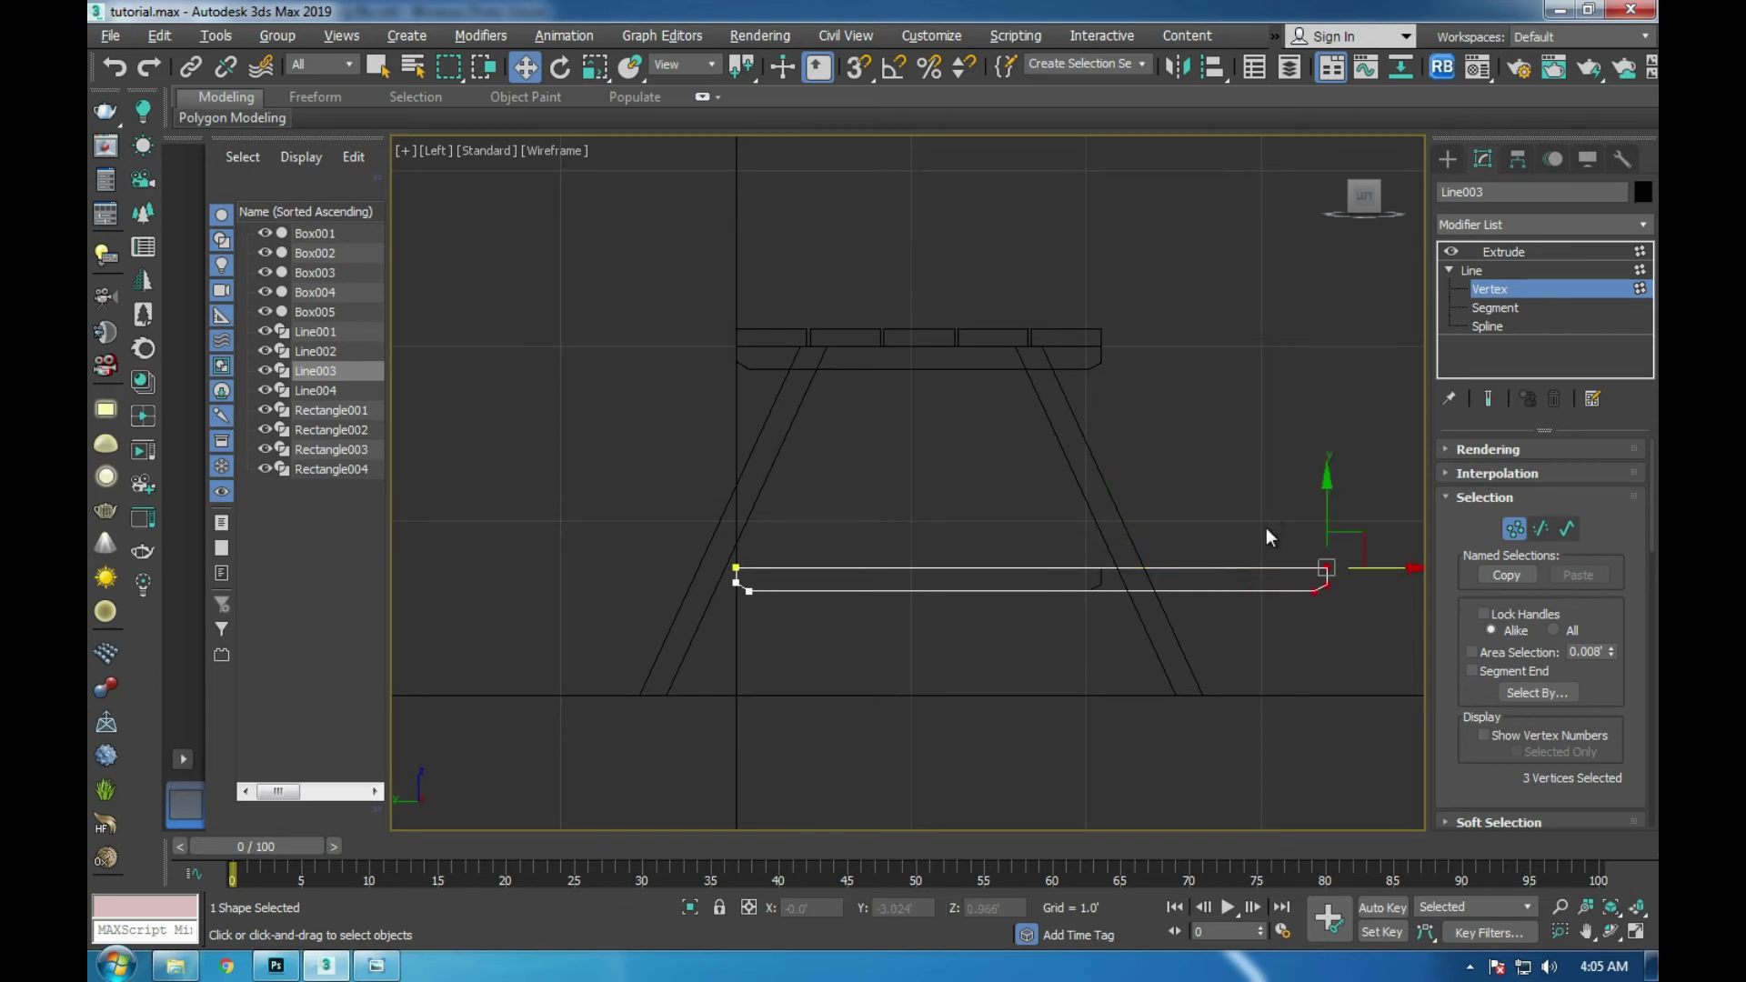
- Extend Line003's left end well past the left A-frame leg
left_click_drag(799, 647, 819, 643)
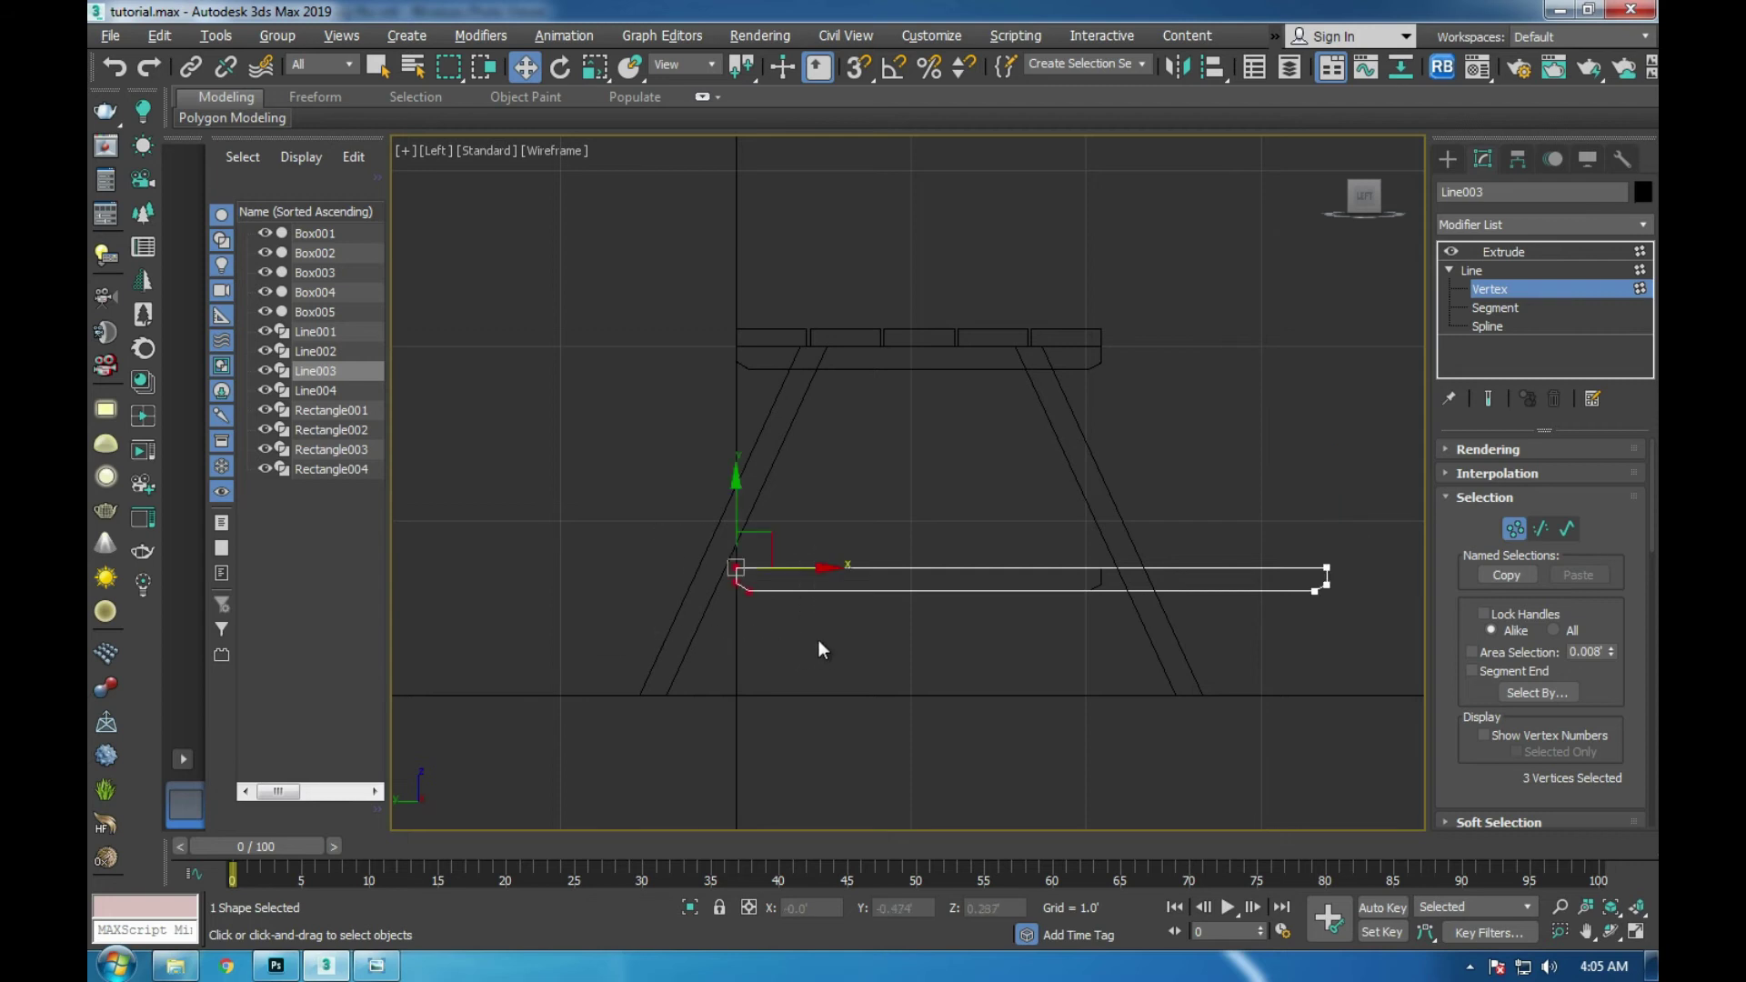
left_click_drag(804, 566, 642, 584)
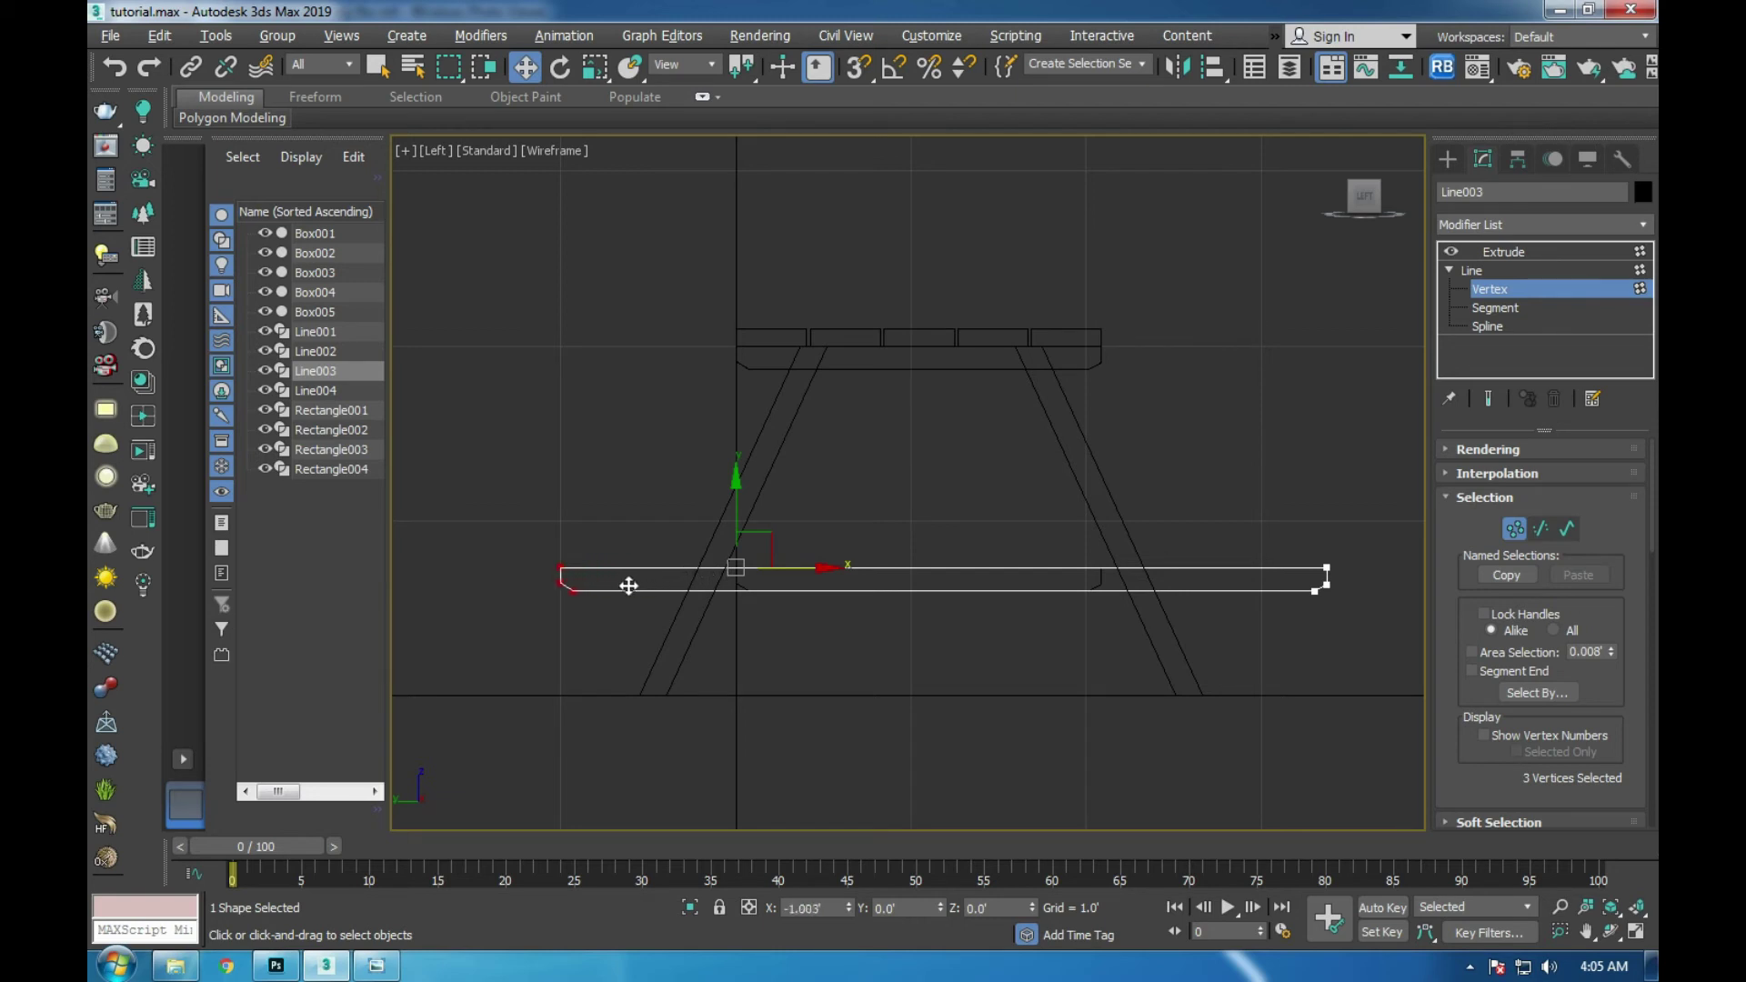
left_click_drag(627, 586, 567, 586)
left_click_drag(567, 586, 567, 586)
left_click(1471, 271)
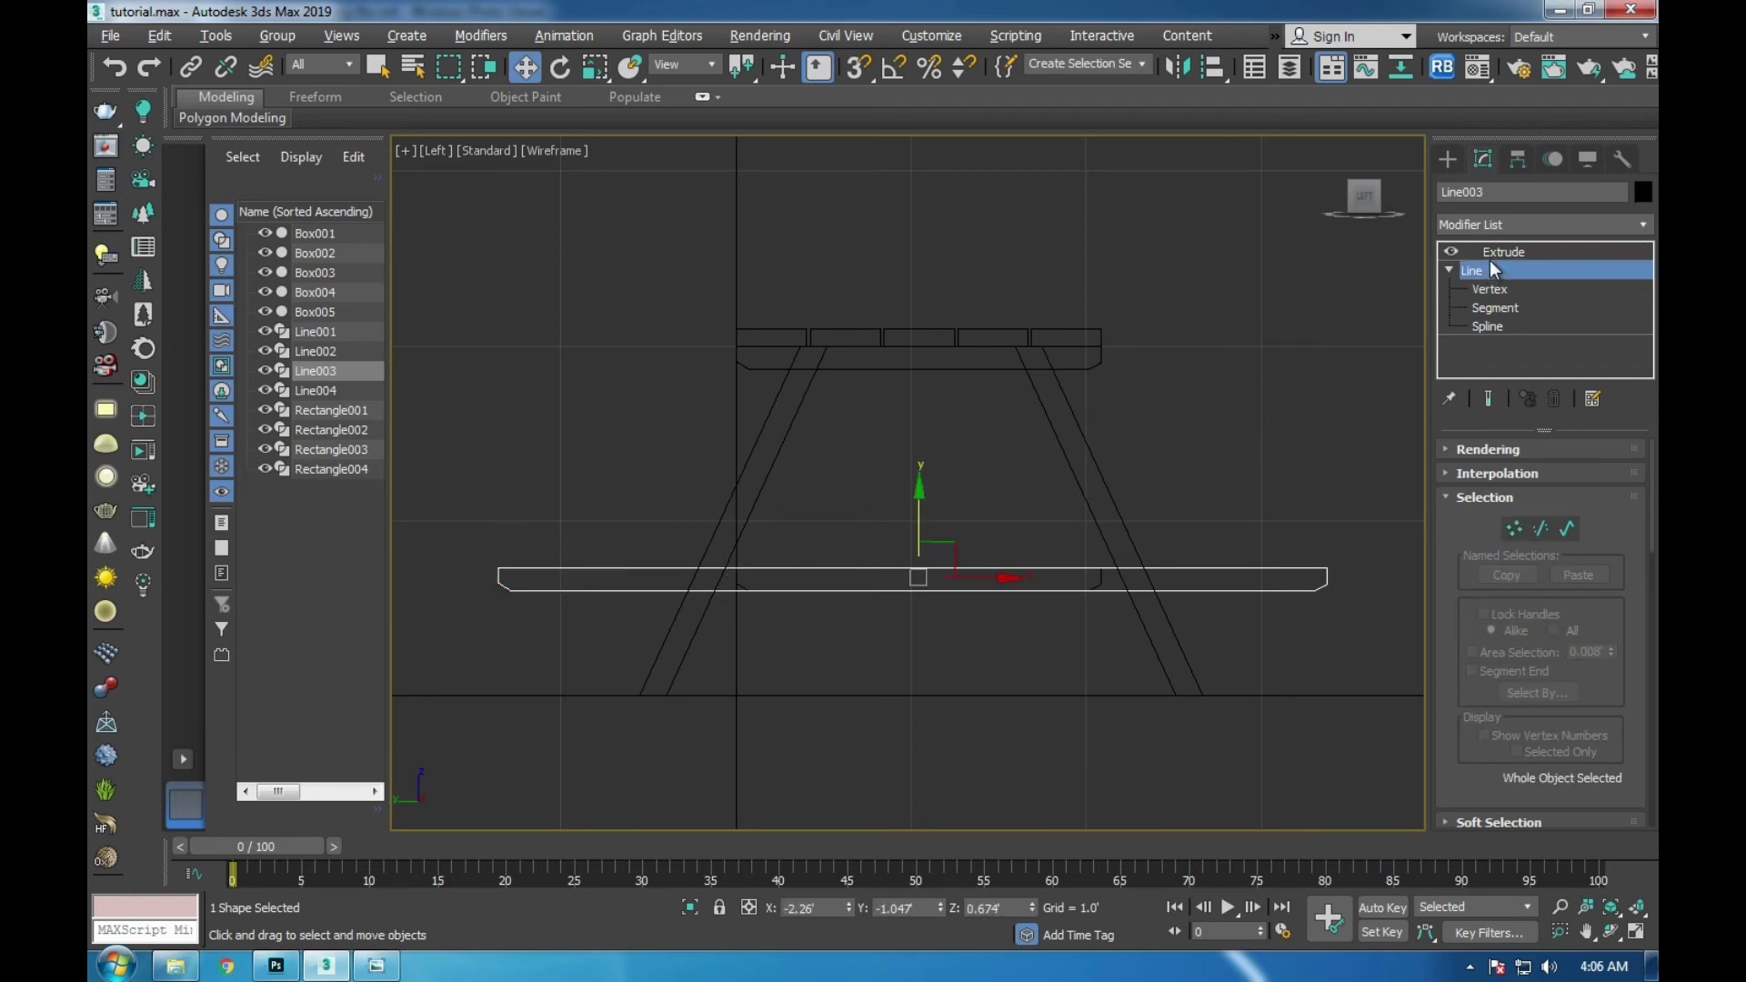
key("alt+w")
right_click(1137, 628)
key("alt+w")
left_click(1134, 350)
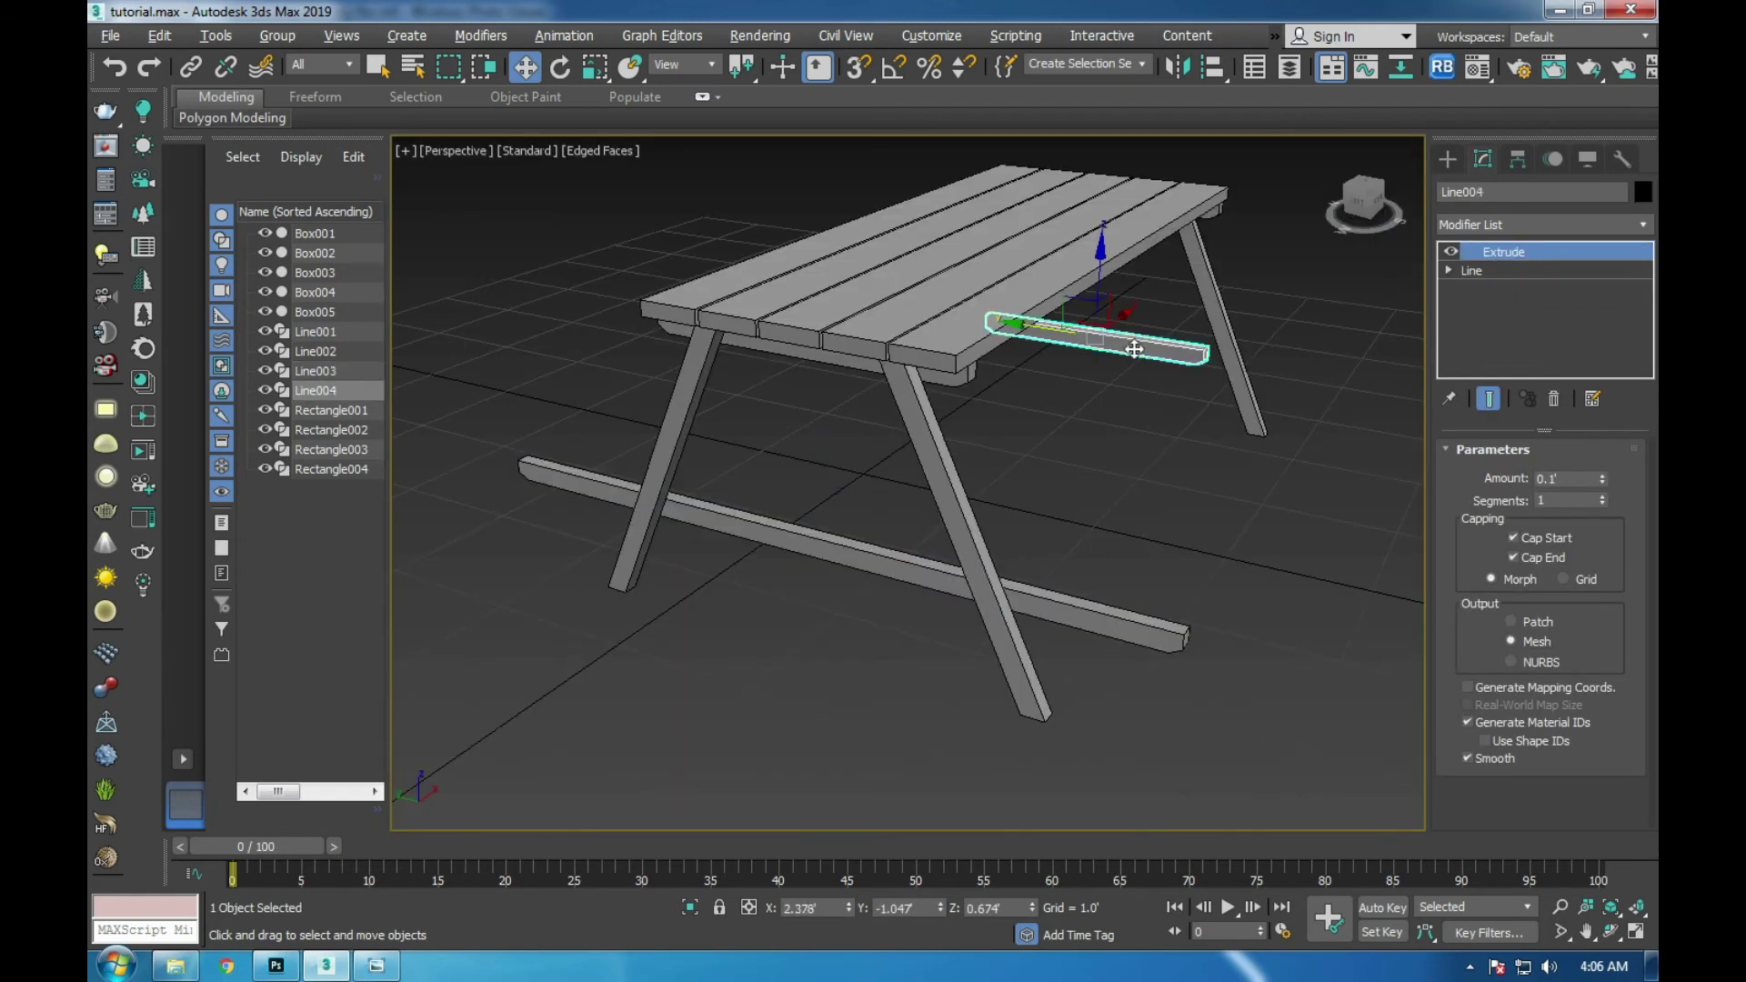
- Delete Line004 and copy Line003 along X under the other A-frame in the Top view
key("Delete")
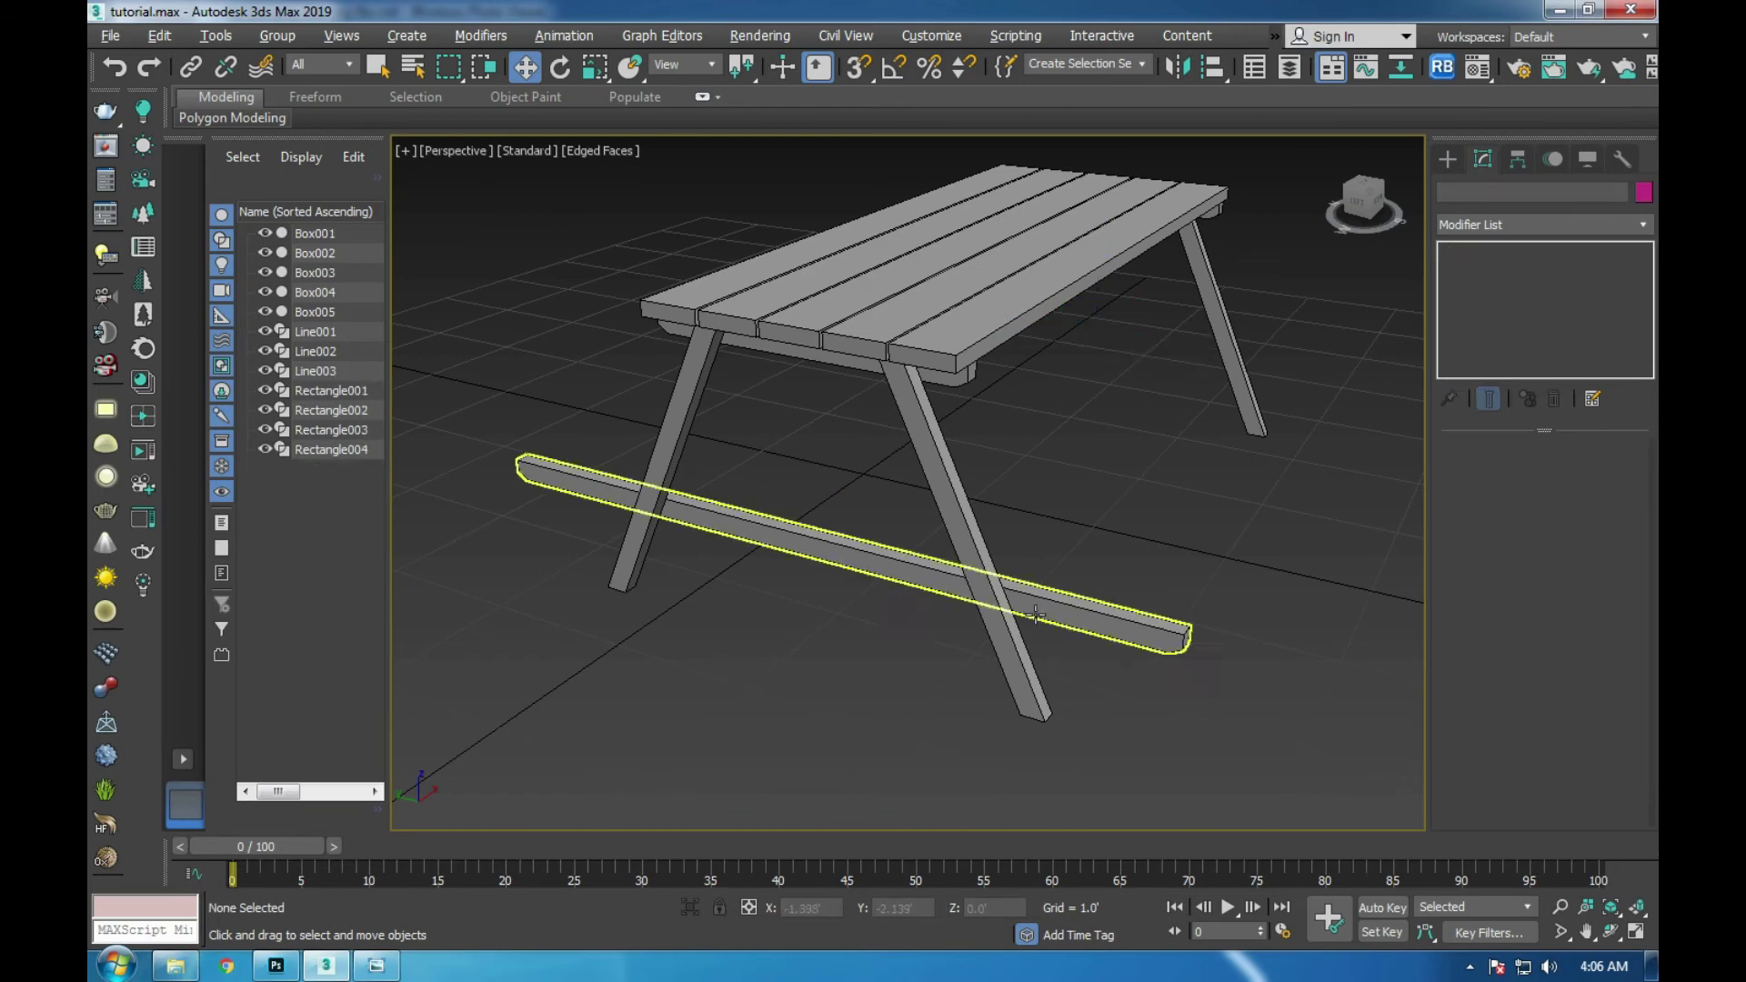
left_click(1038, 620)
key("alt+w")
key("alt+w")
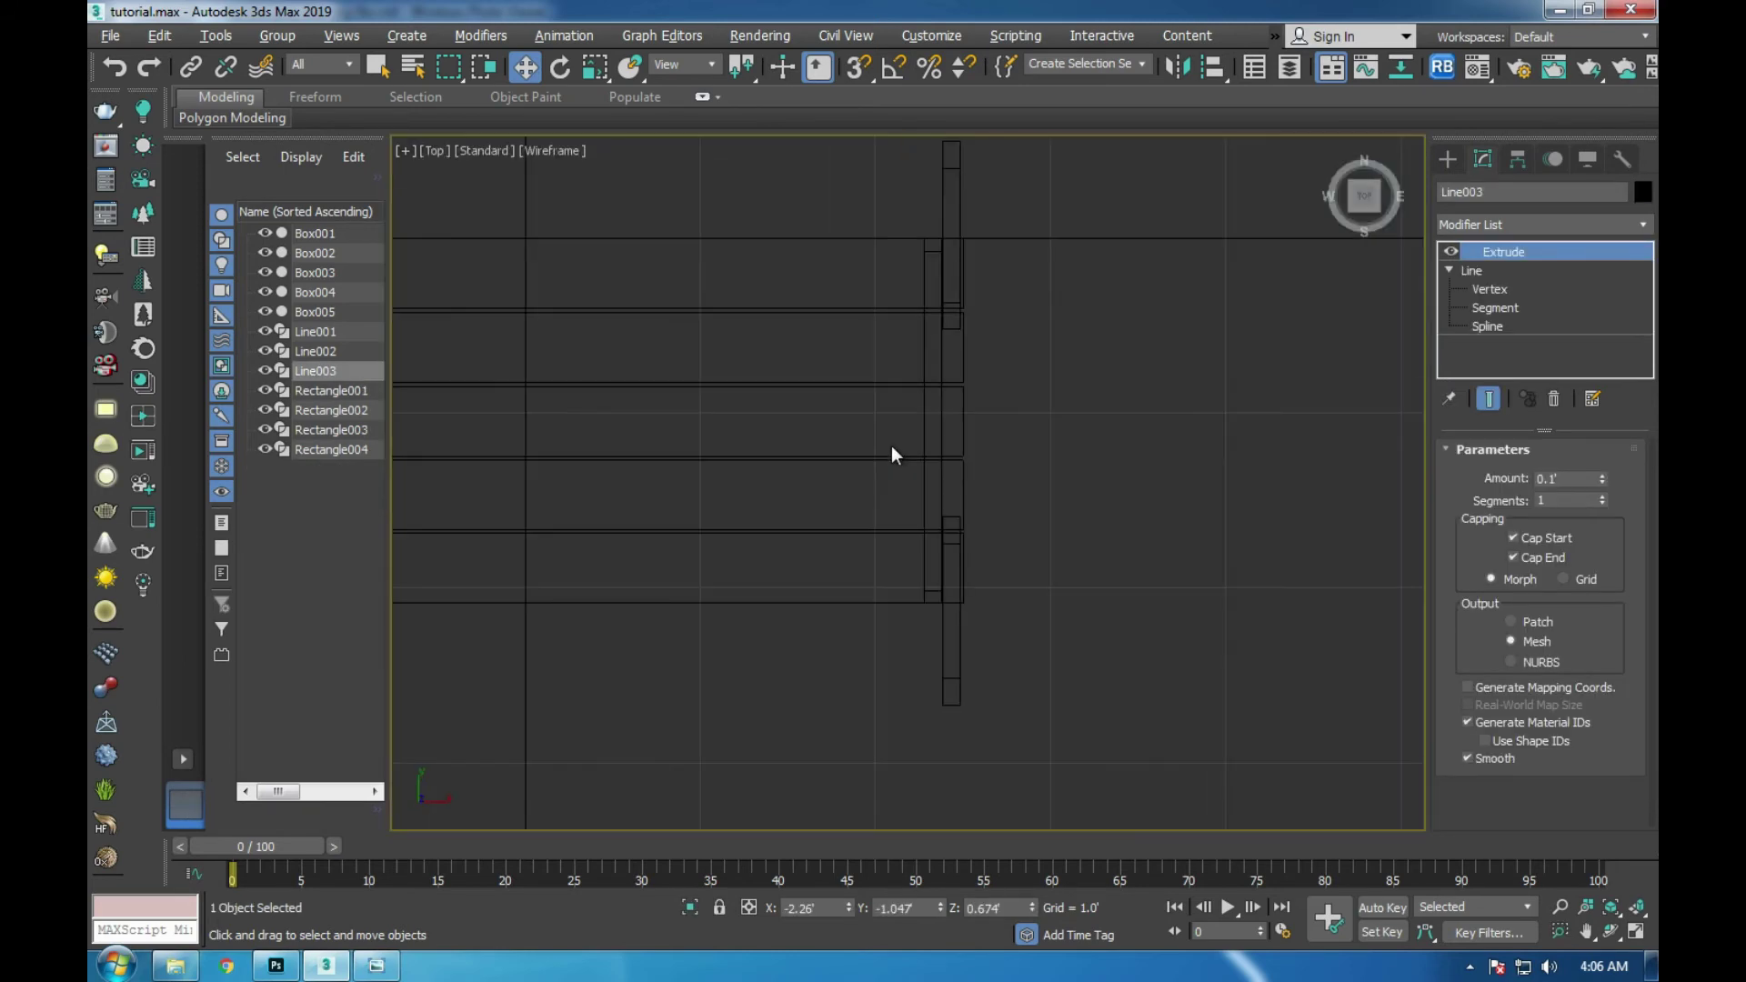
scroll(612, 440, "up", 3)
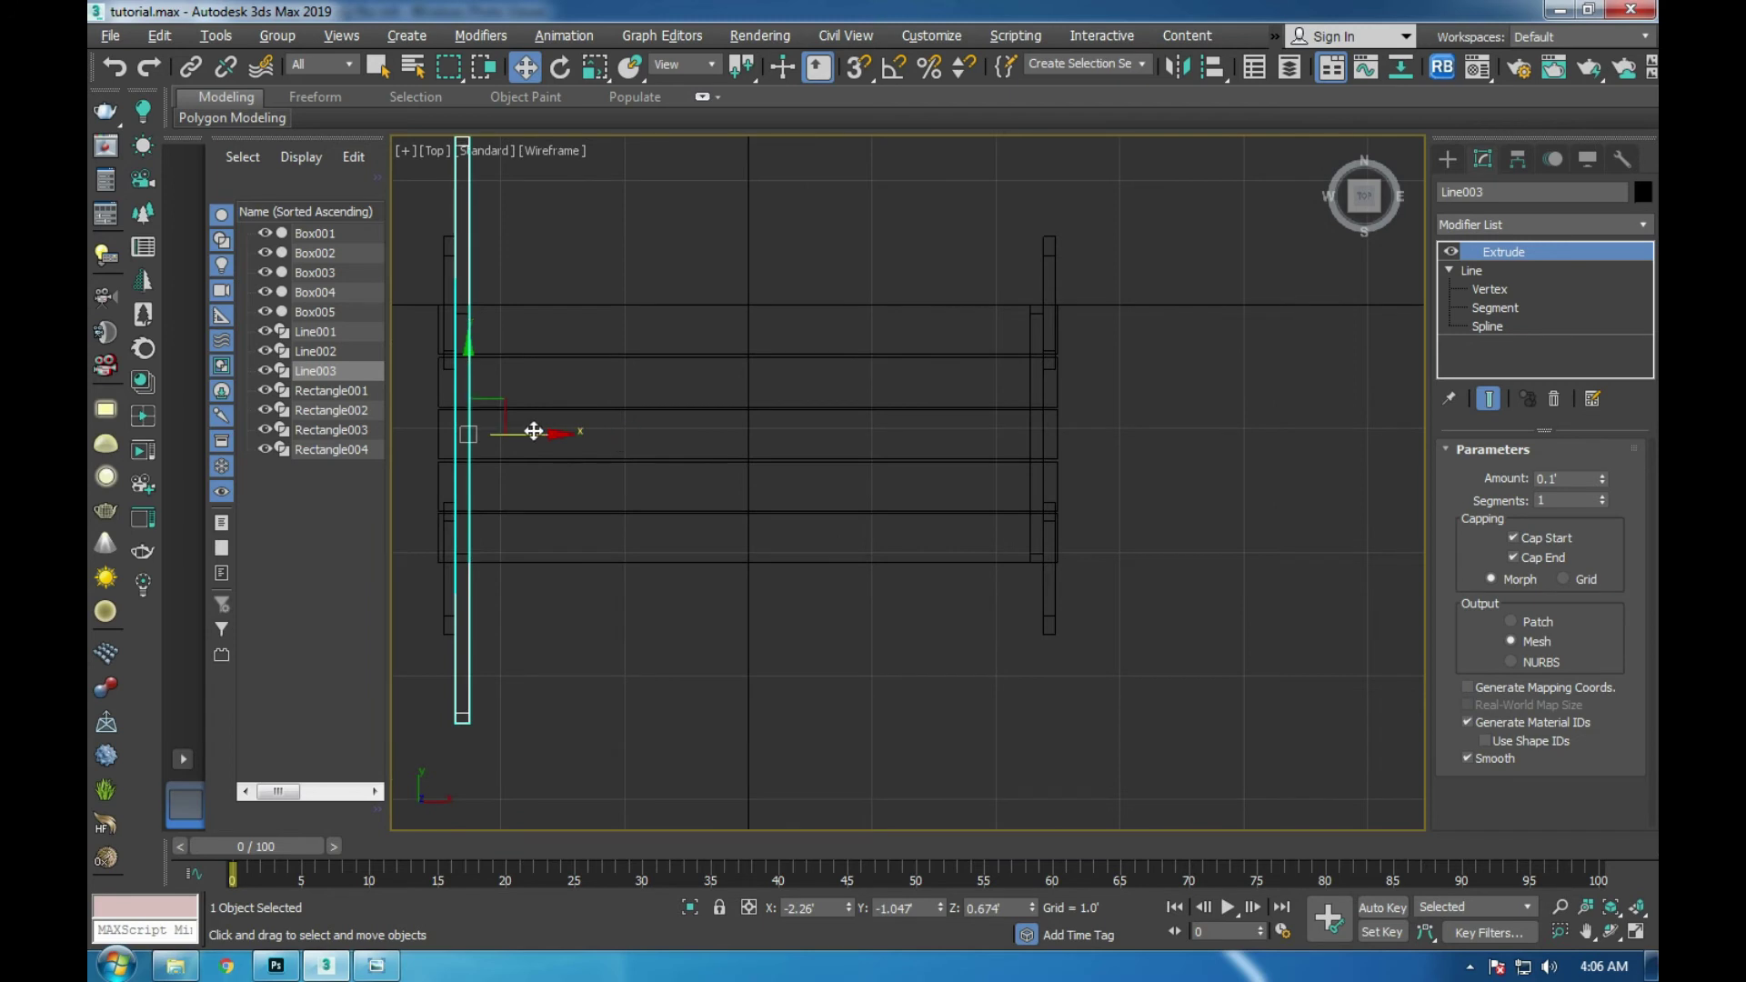
left_click_drag(532, 436, 1093, 441)
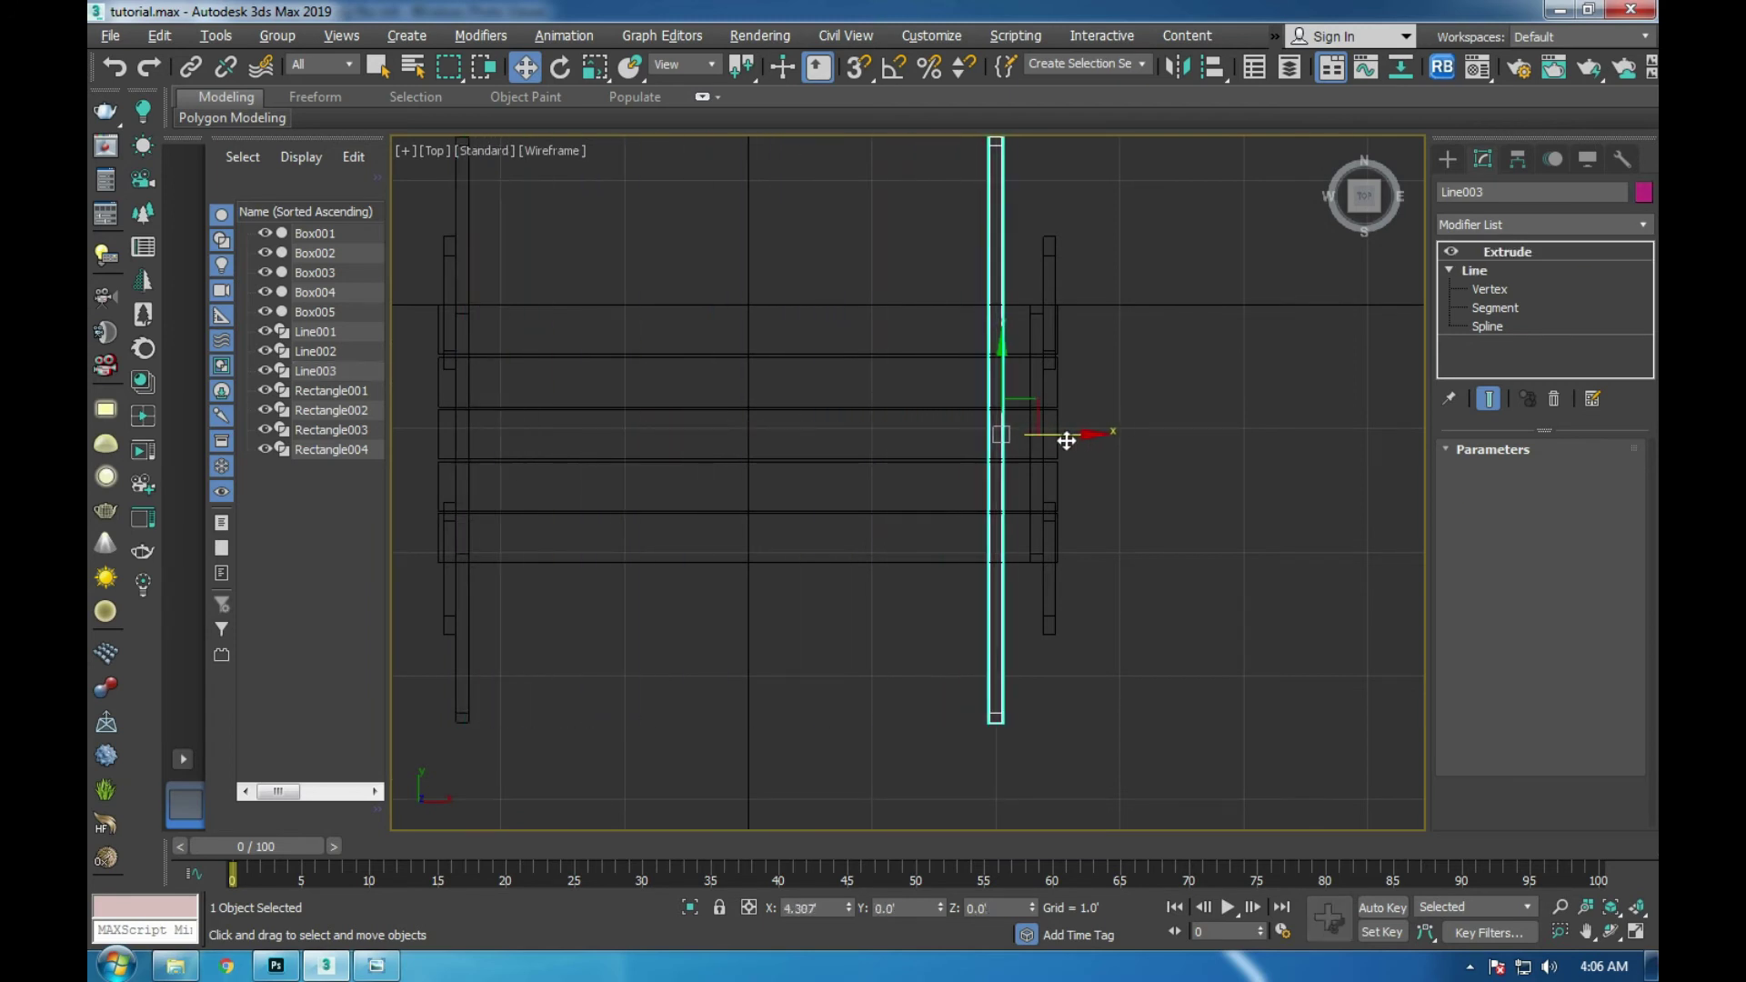
left_click_drag(1093, 440, 1105, 440, "shift")
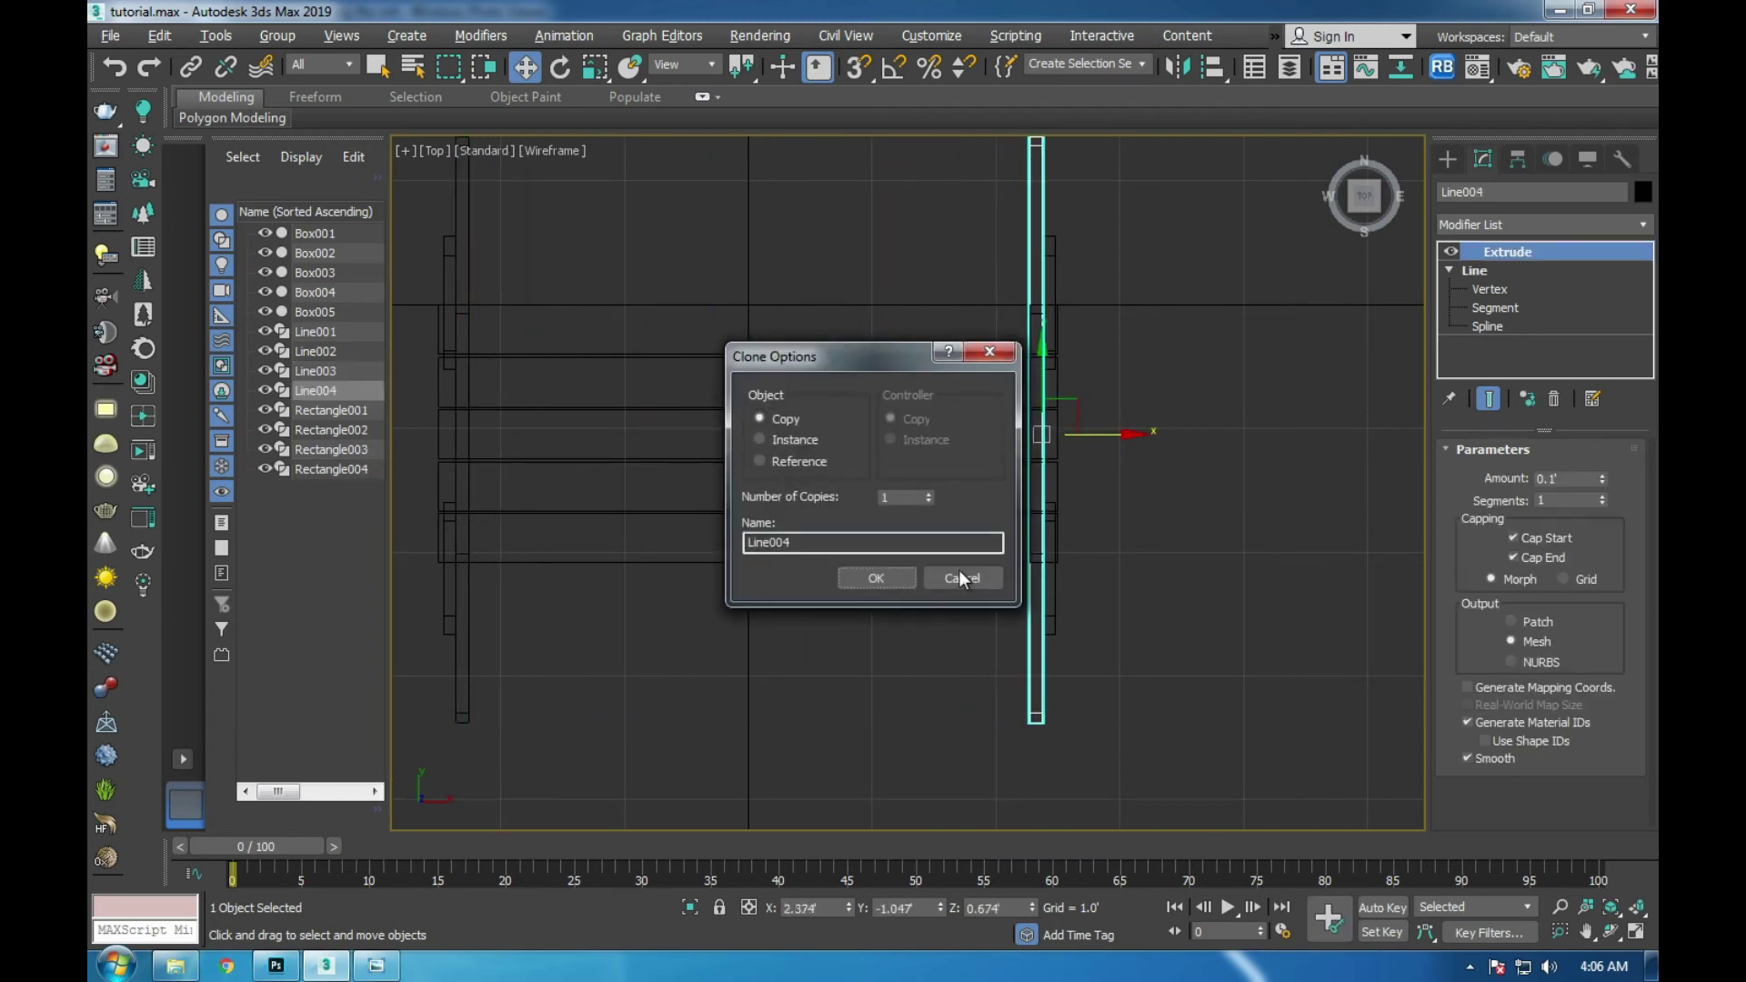
left_click(880, 580)
scroll(1037, 446, "up", 2)
middle_click_drag(1025, 464, 877, 397)
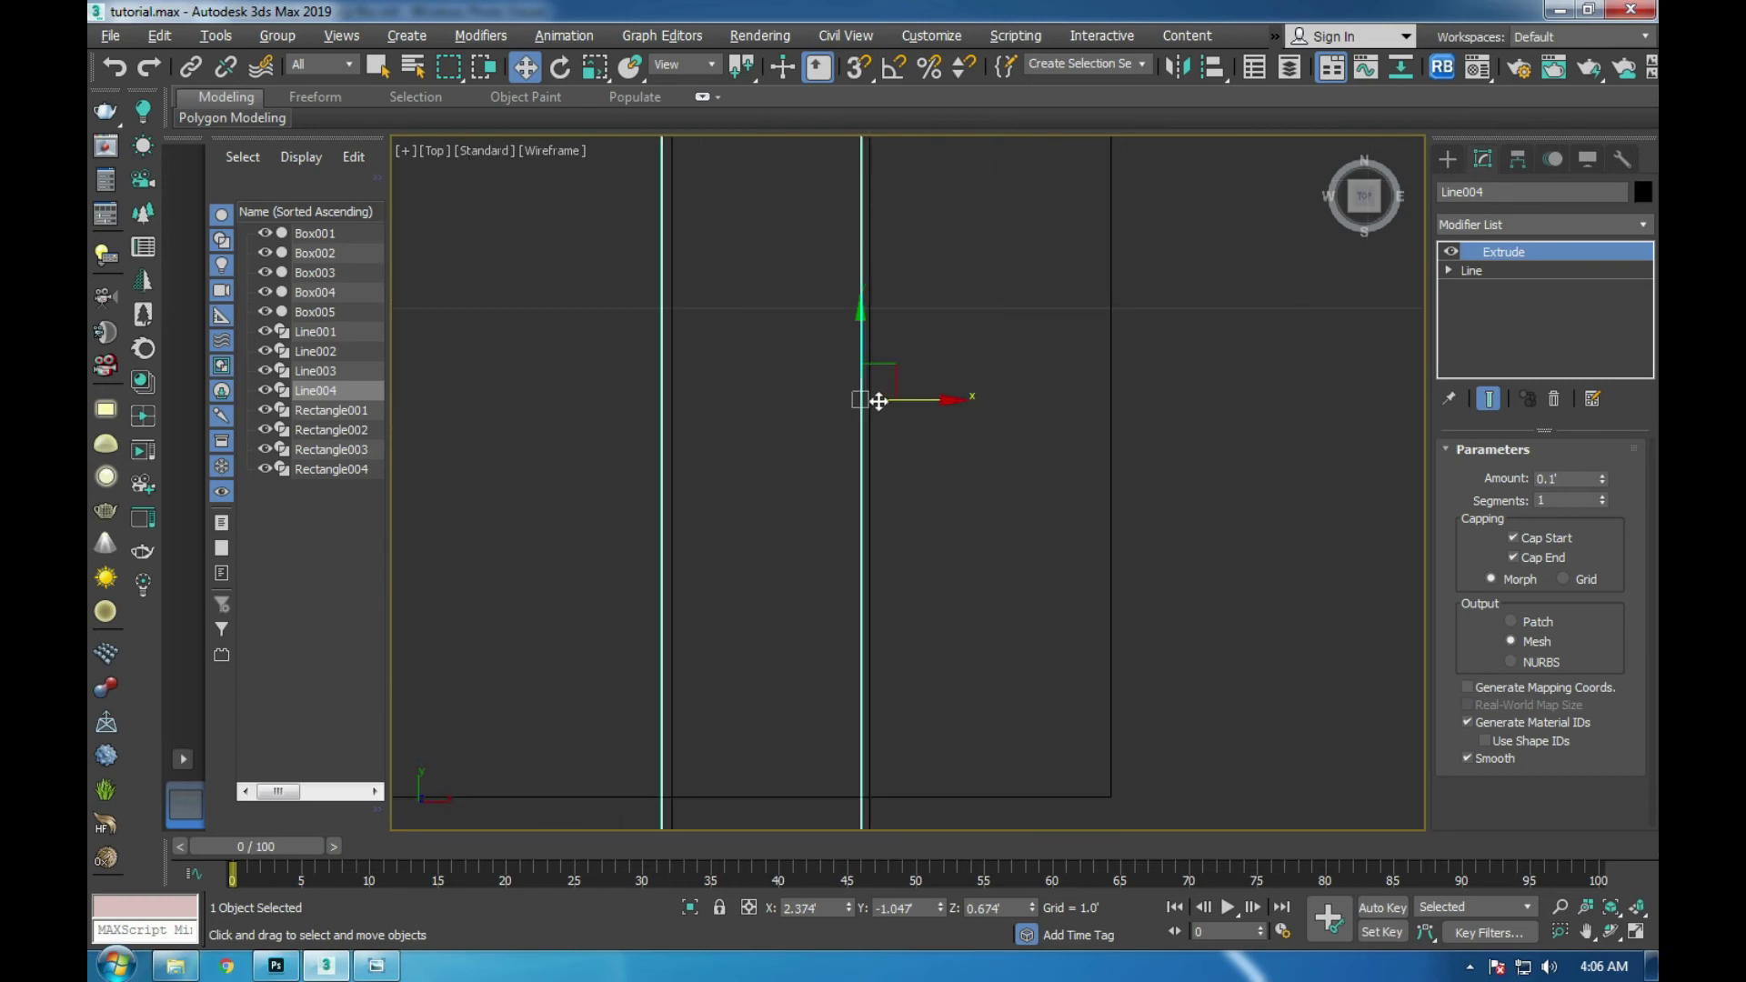
- Orbit the perspective view and compare both bench bars with the reference photo
key("alt+w")
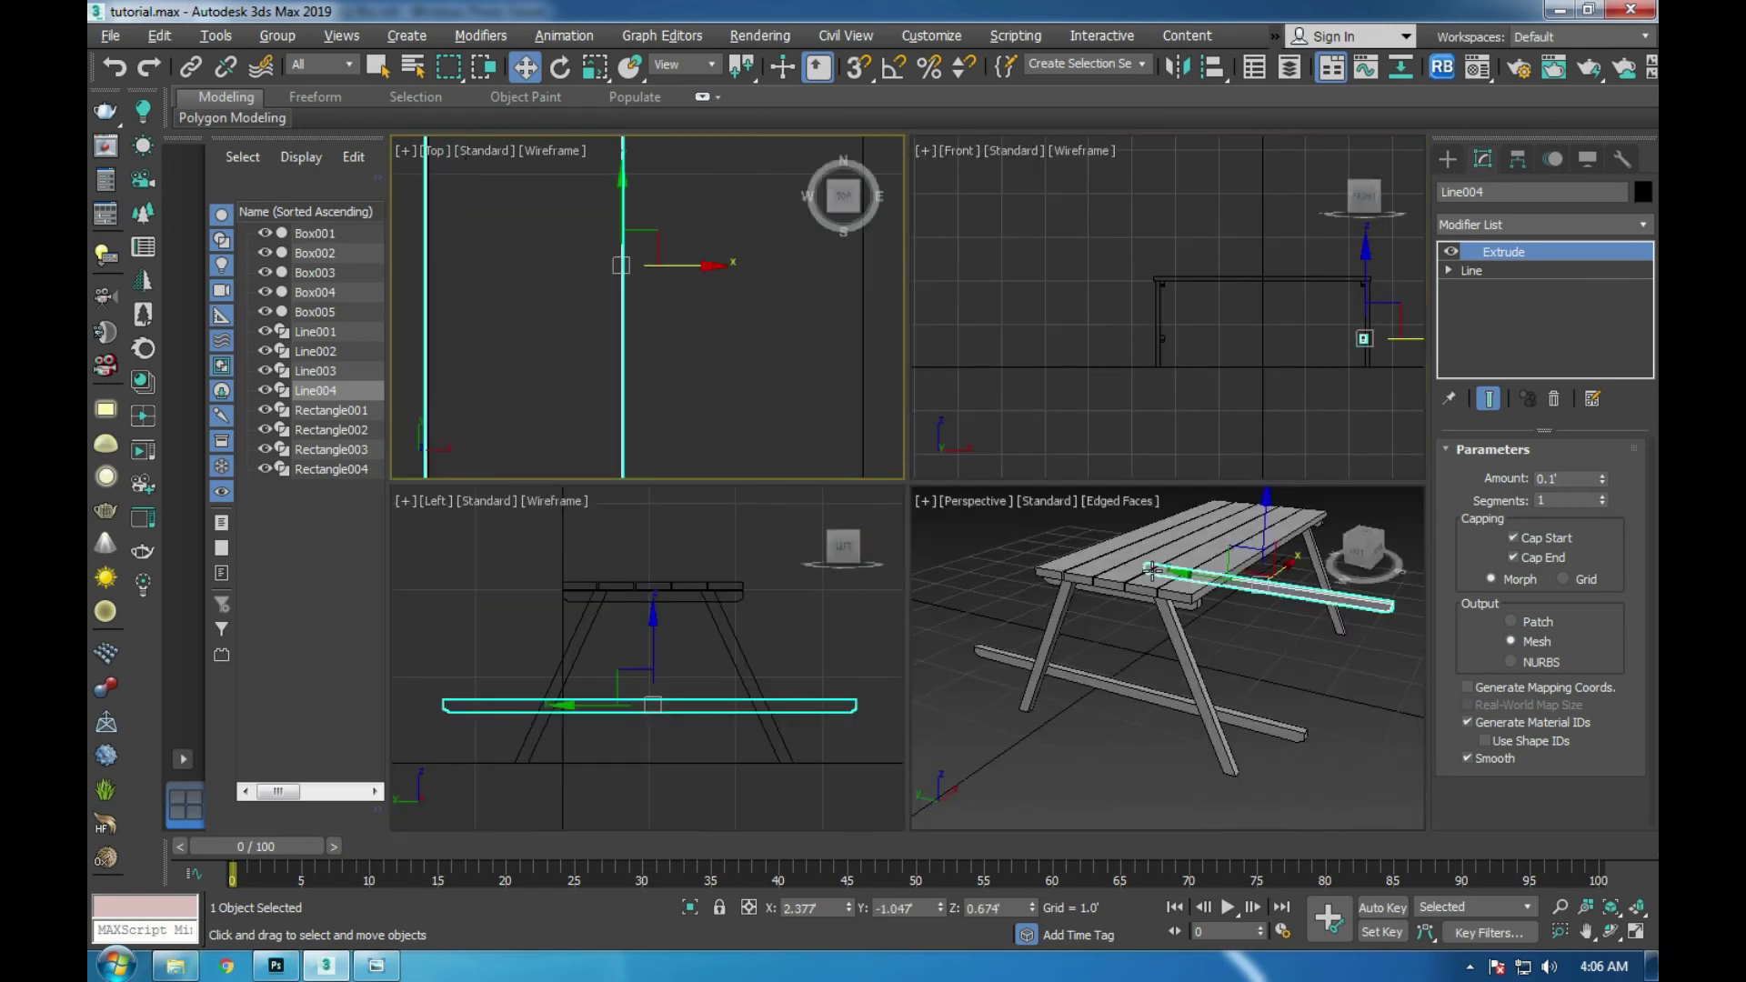
right_click(1077, 516)
key("alt+w")
mouse_move(1078, 510)
middle_mouse_down("alt")
mouse_move(997, 505)
mouse_move(957, 537)
mouse_move(1058, 502)
middle_mouse_up("alt")
left_click(375, 965)
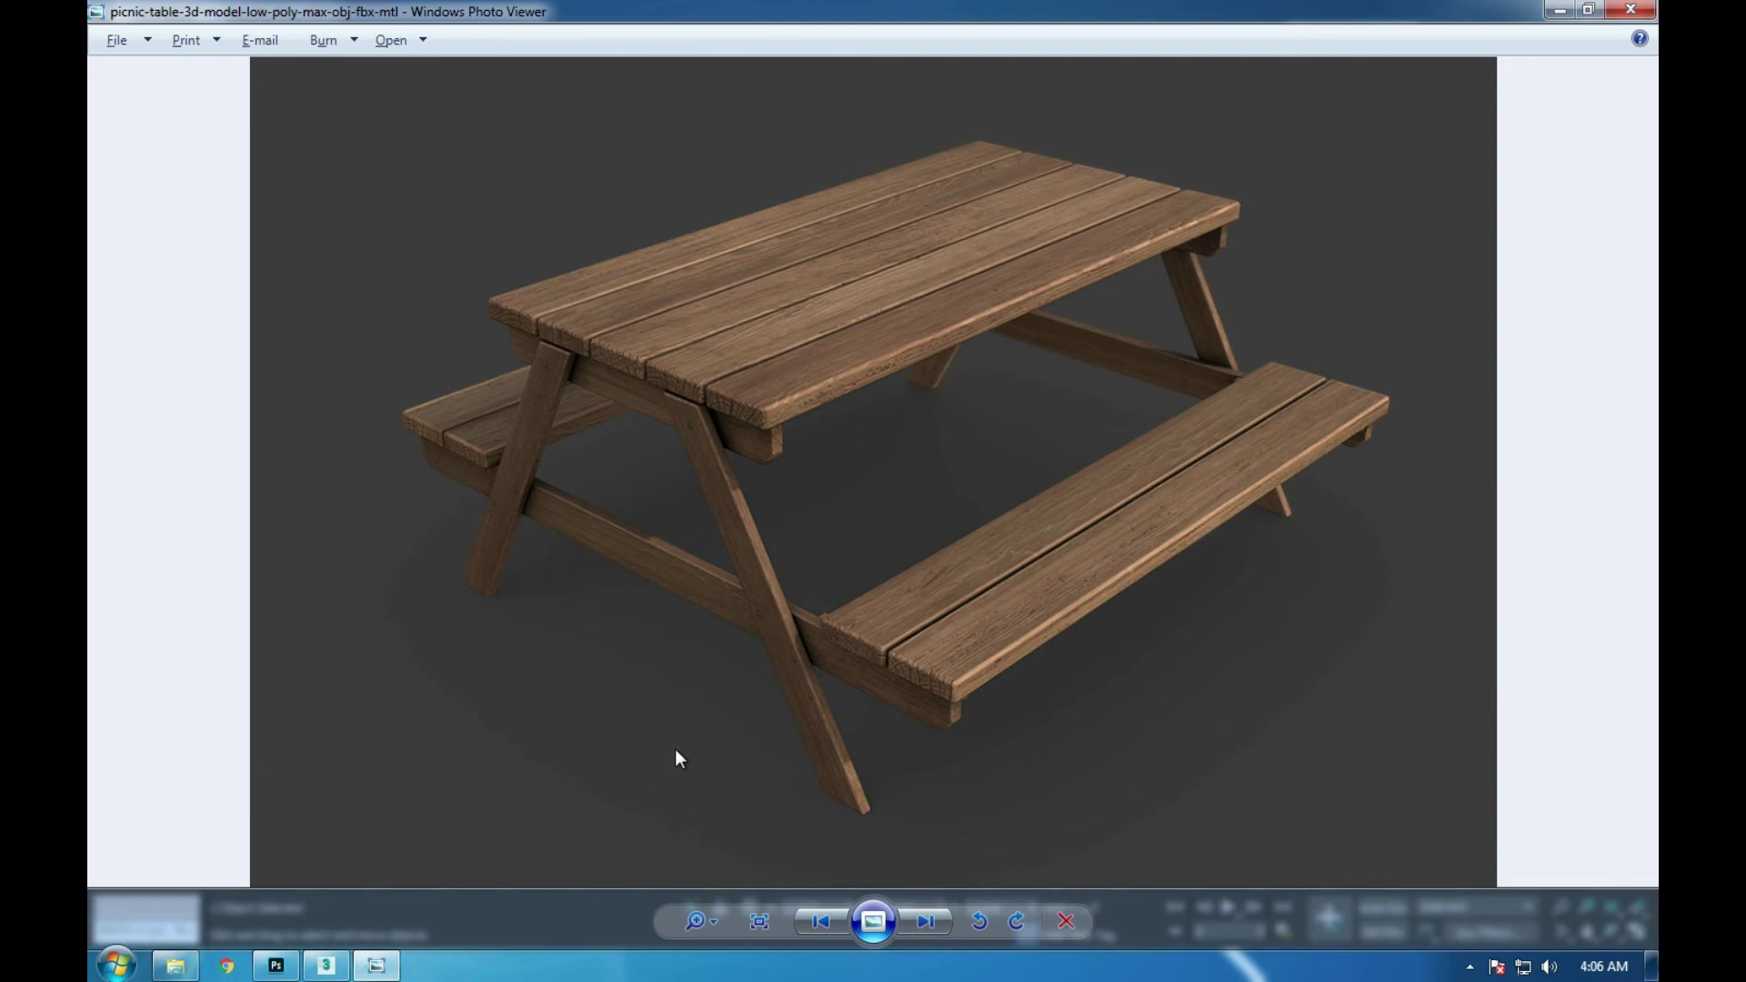
left_click(319, 973)
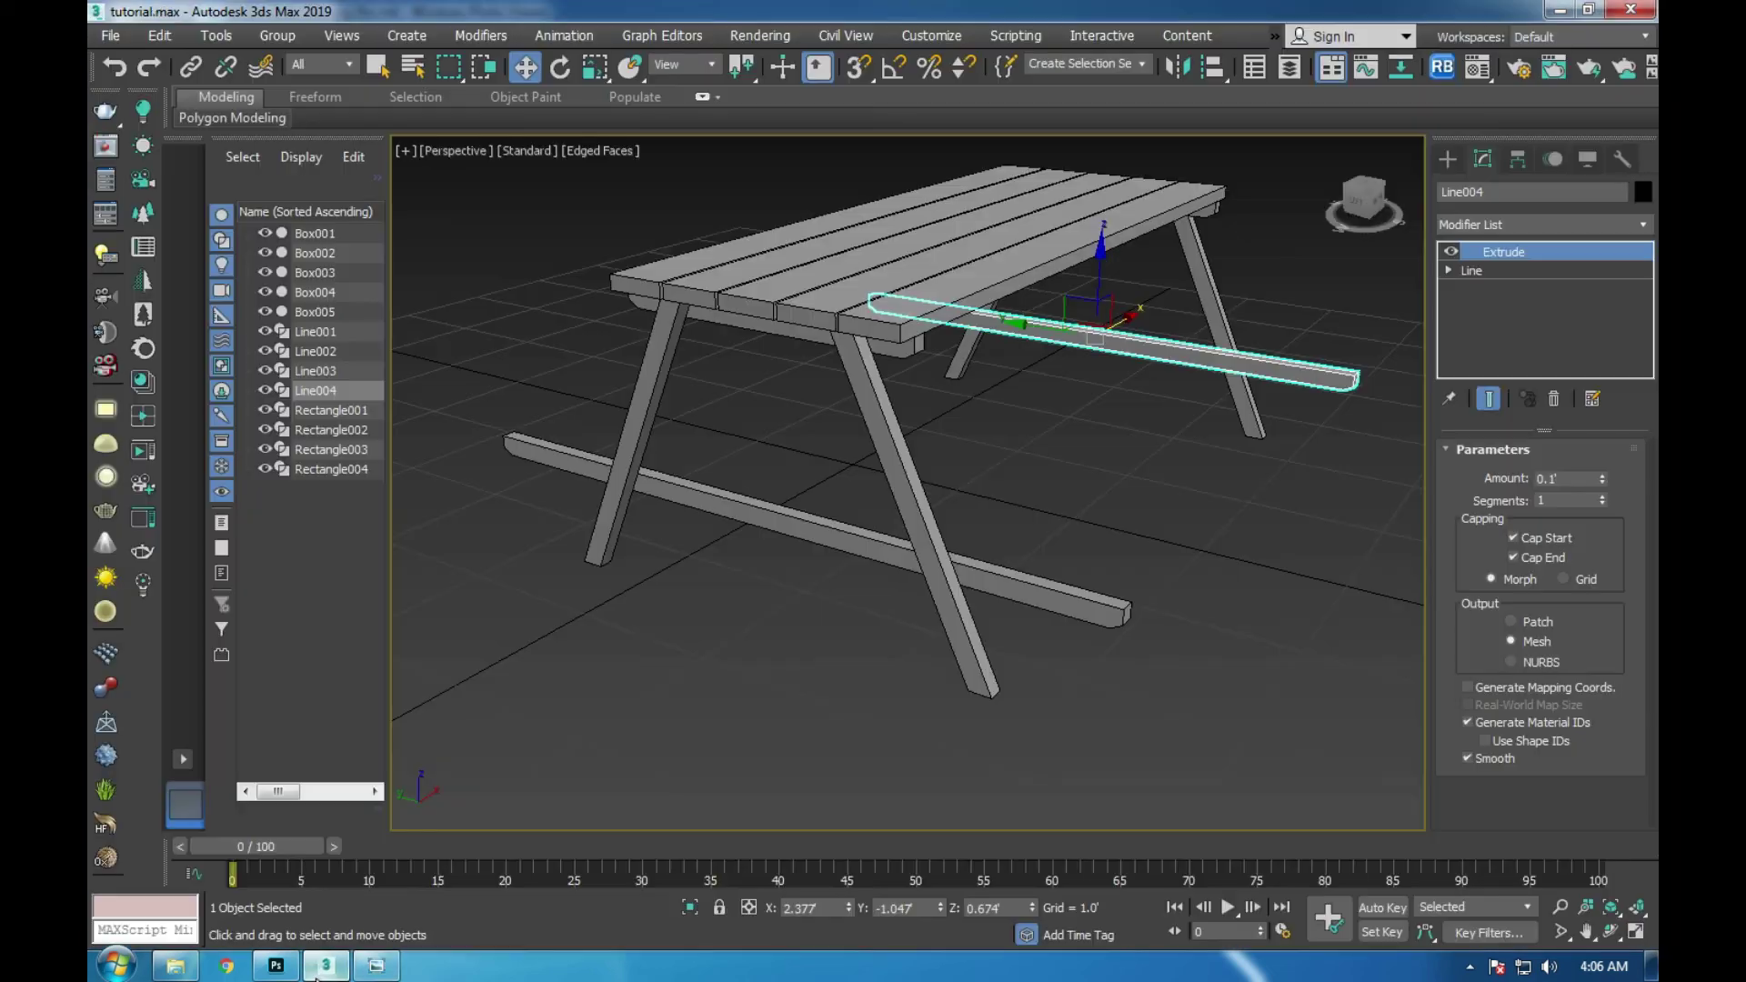
left_click(958, 291)
- Clone tabletop plank Box005 as Box006 and lower it onto the bench support bar
key("alt+w")
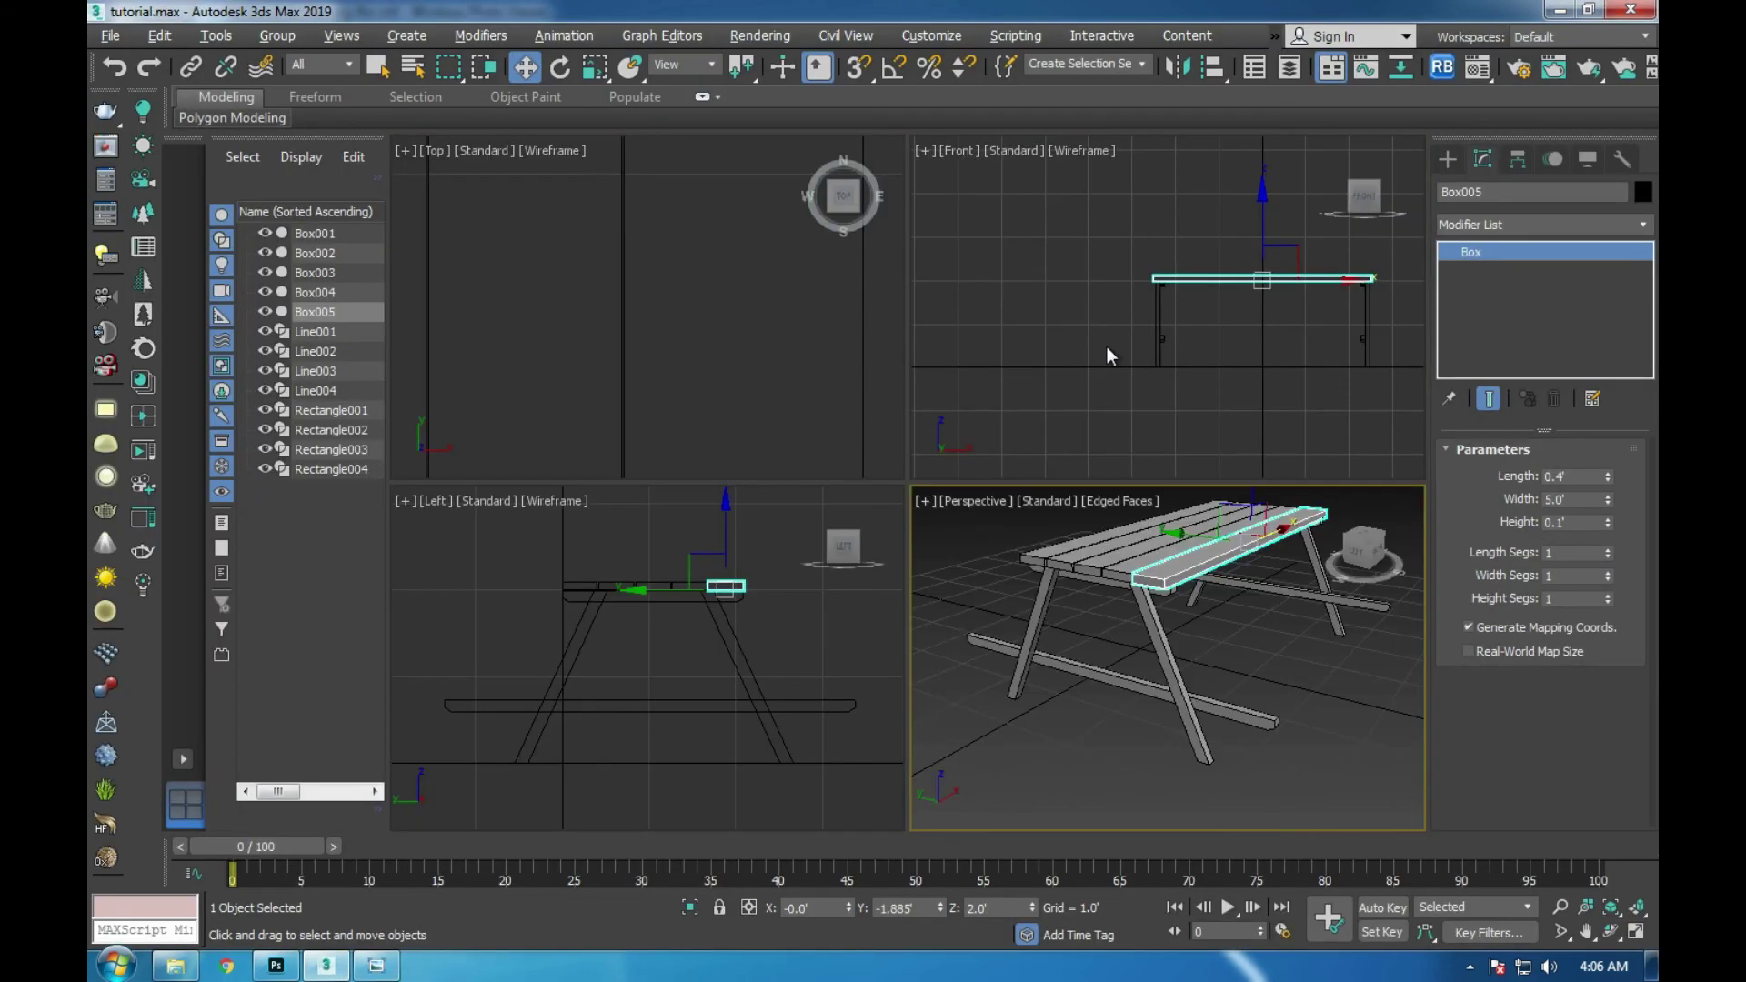
key("alt+w")
scroll(1127, 497, "up", 1)
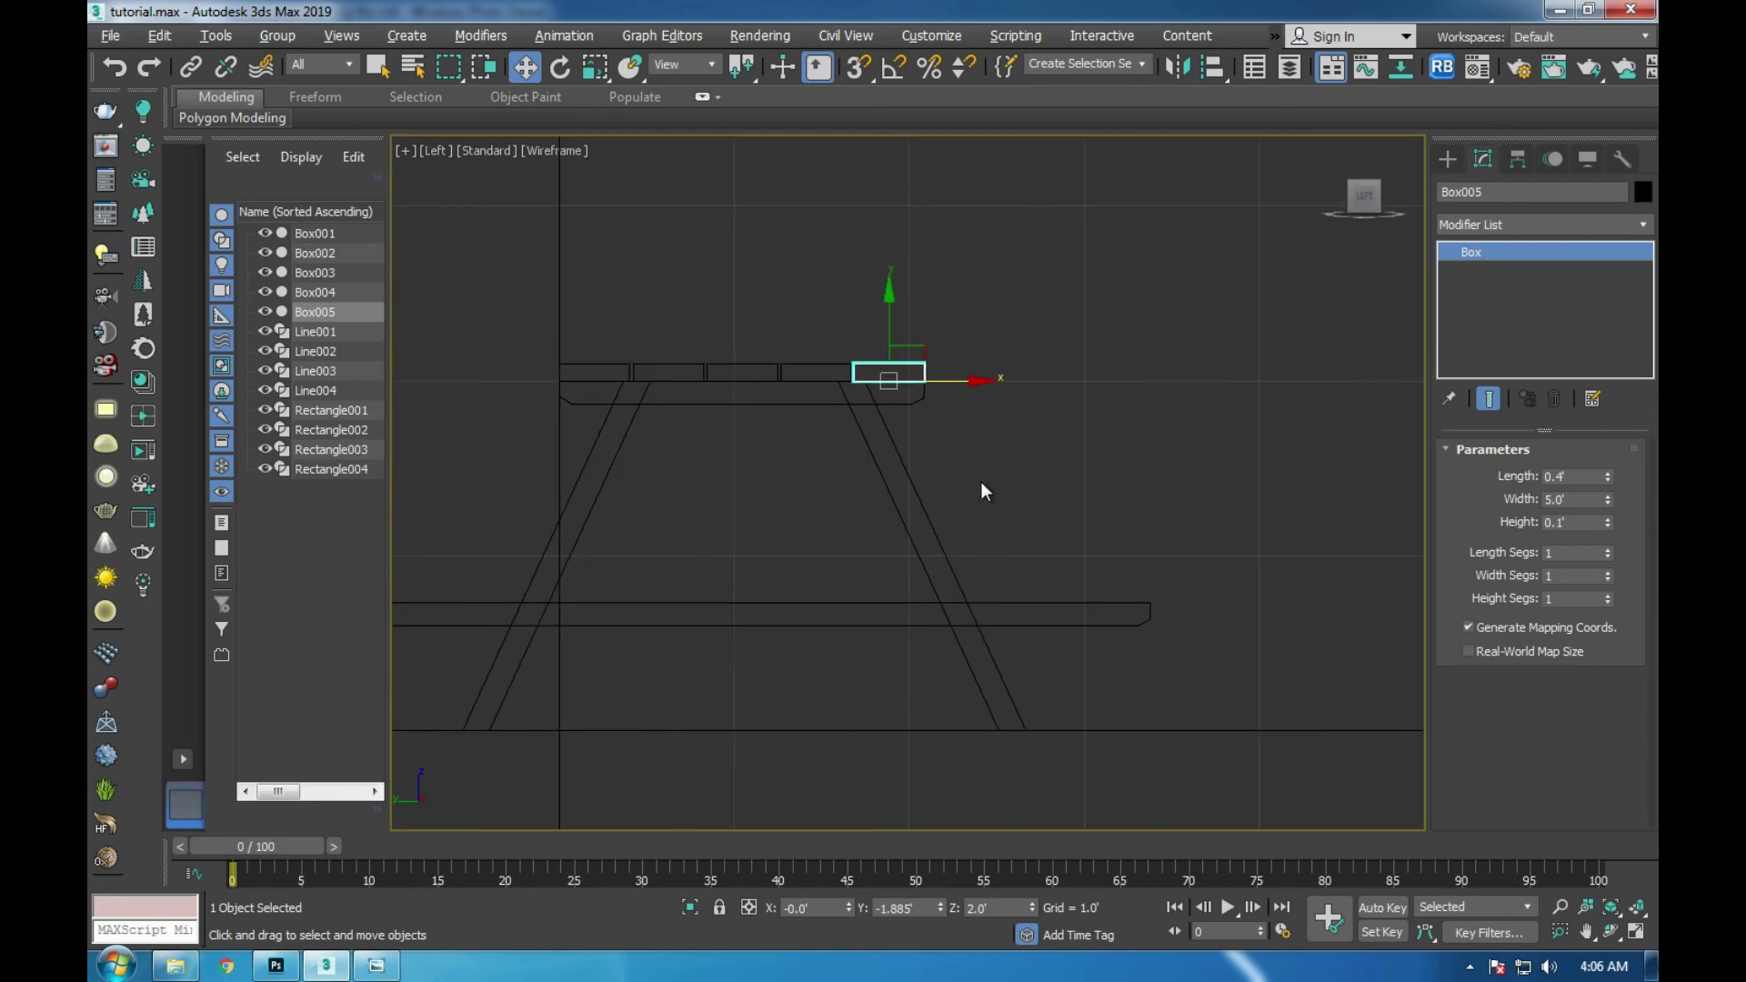
scroll(981, 482, "up", 1)
left_click_drag(932, 340, 1231, 343)
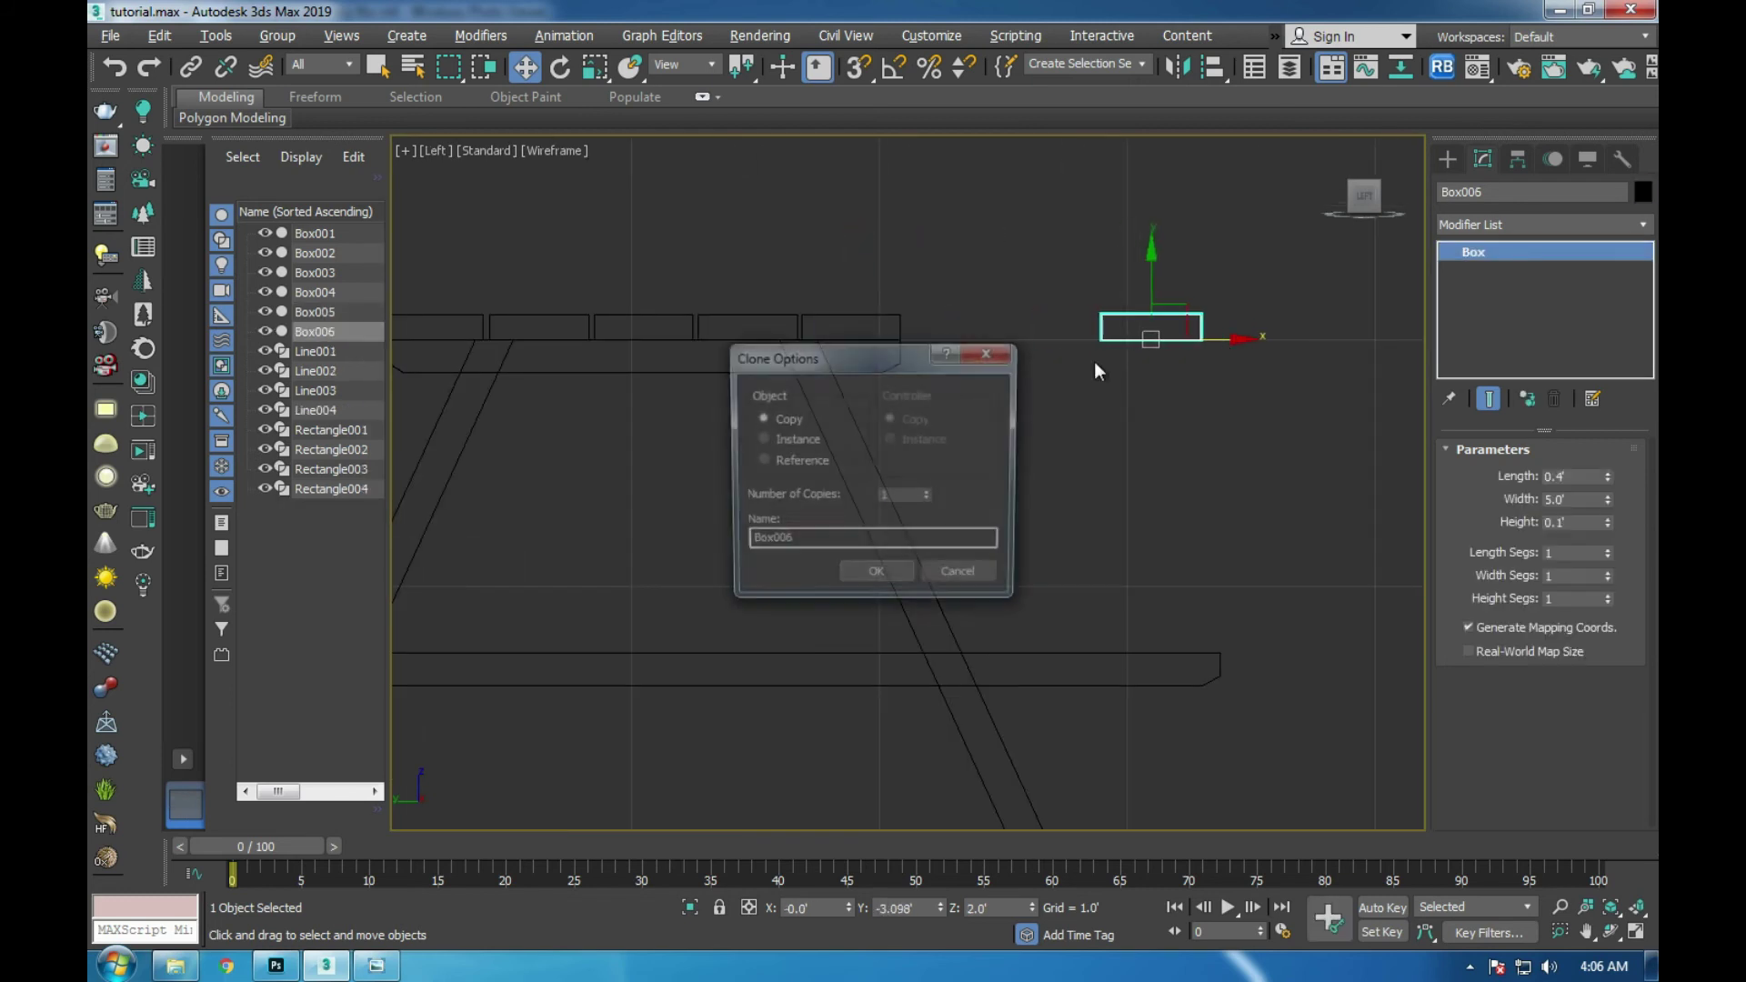
left_click(901, 574)
left_click_drag(1153, 282, 1124, 600)
key("z")
left_click_drag(1128, 519, 1123, 499)
- Compare with the reference photo and slide Box006 along the support bar
key("alt+w")
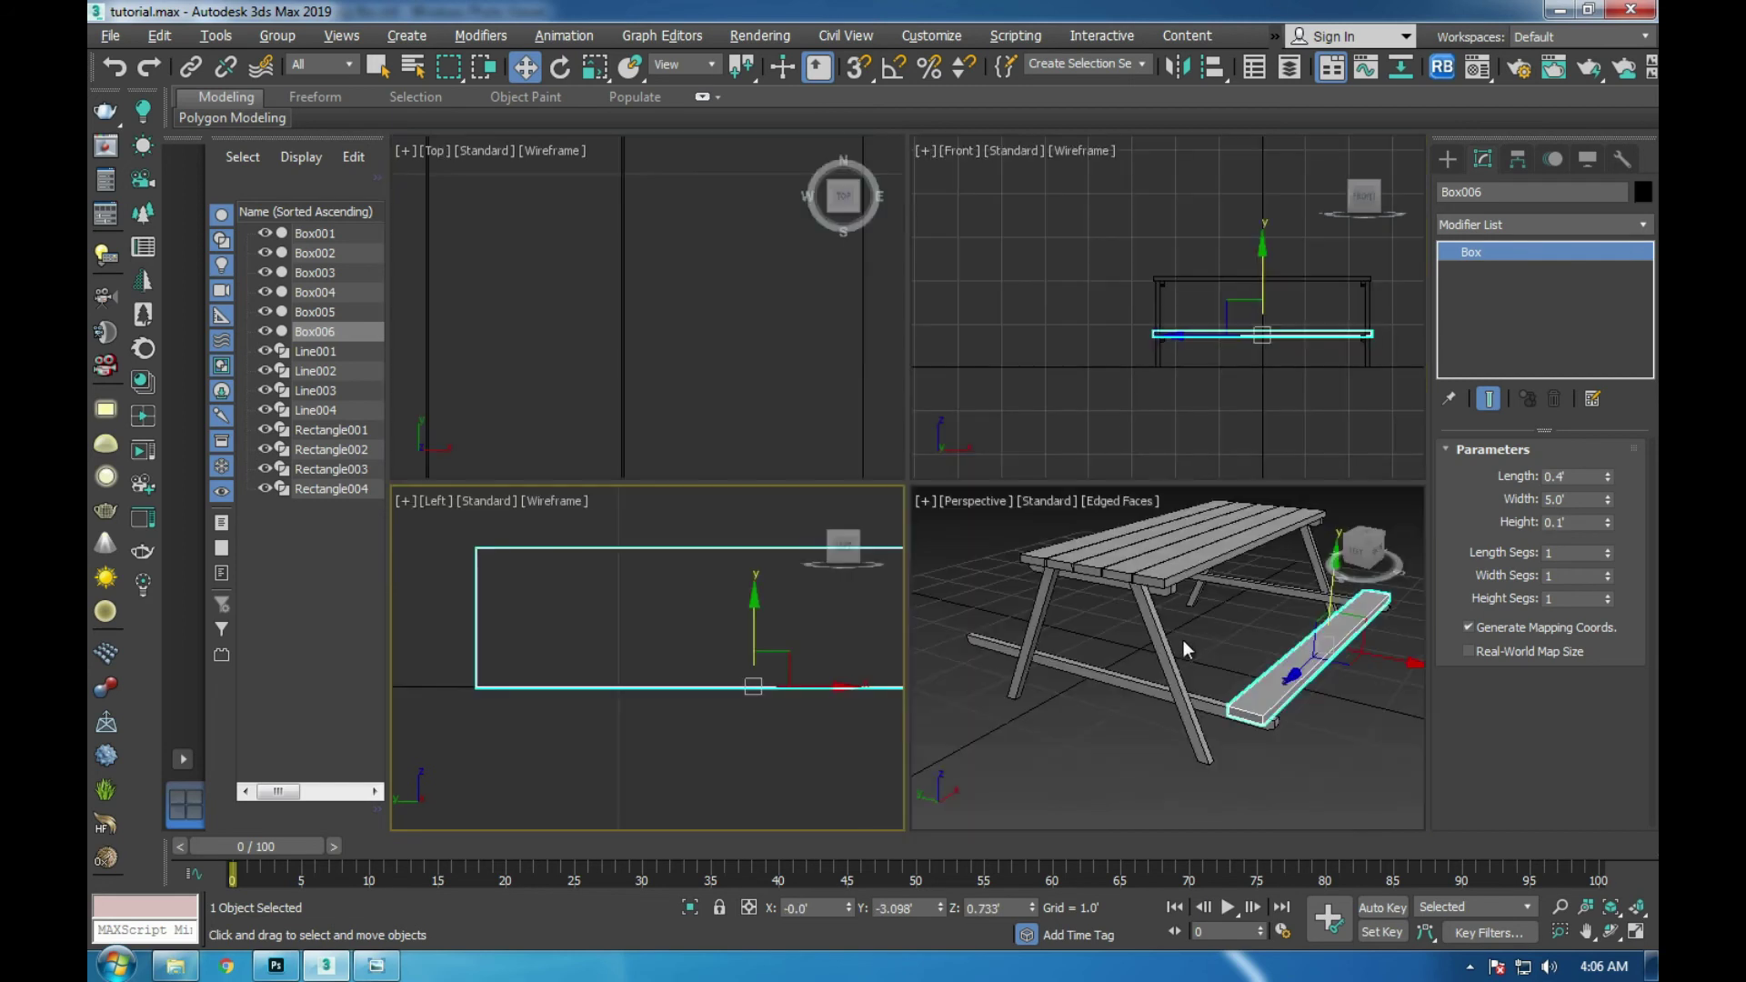
key("alt+w")
key("z")
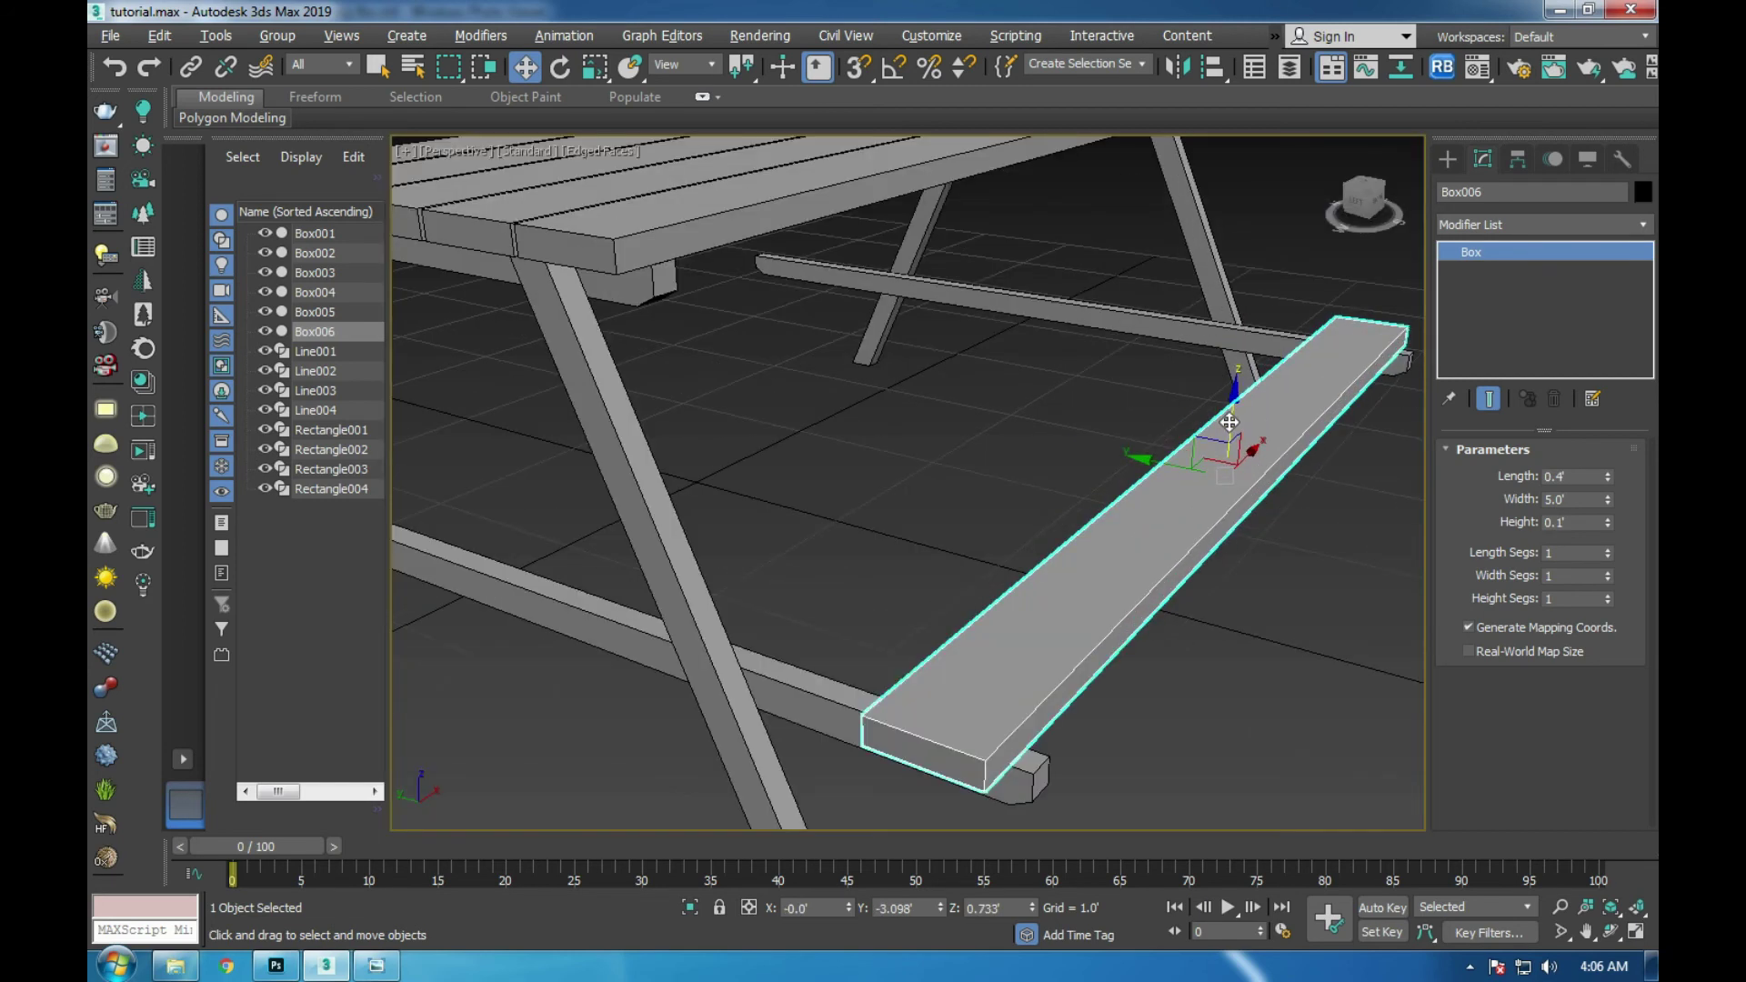
key("alt+w")
key("alt+w")
scroll(881, 505, "down", 3)
scroll(880, 505, "down", 1)
left_click(395, 966)
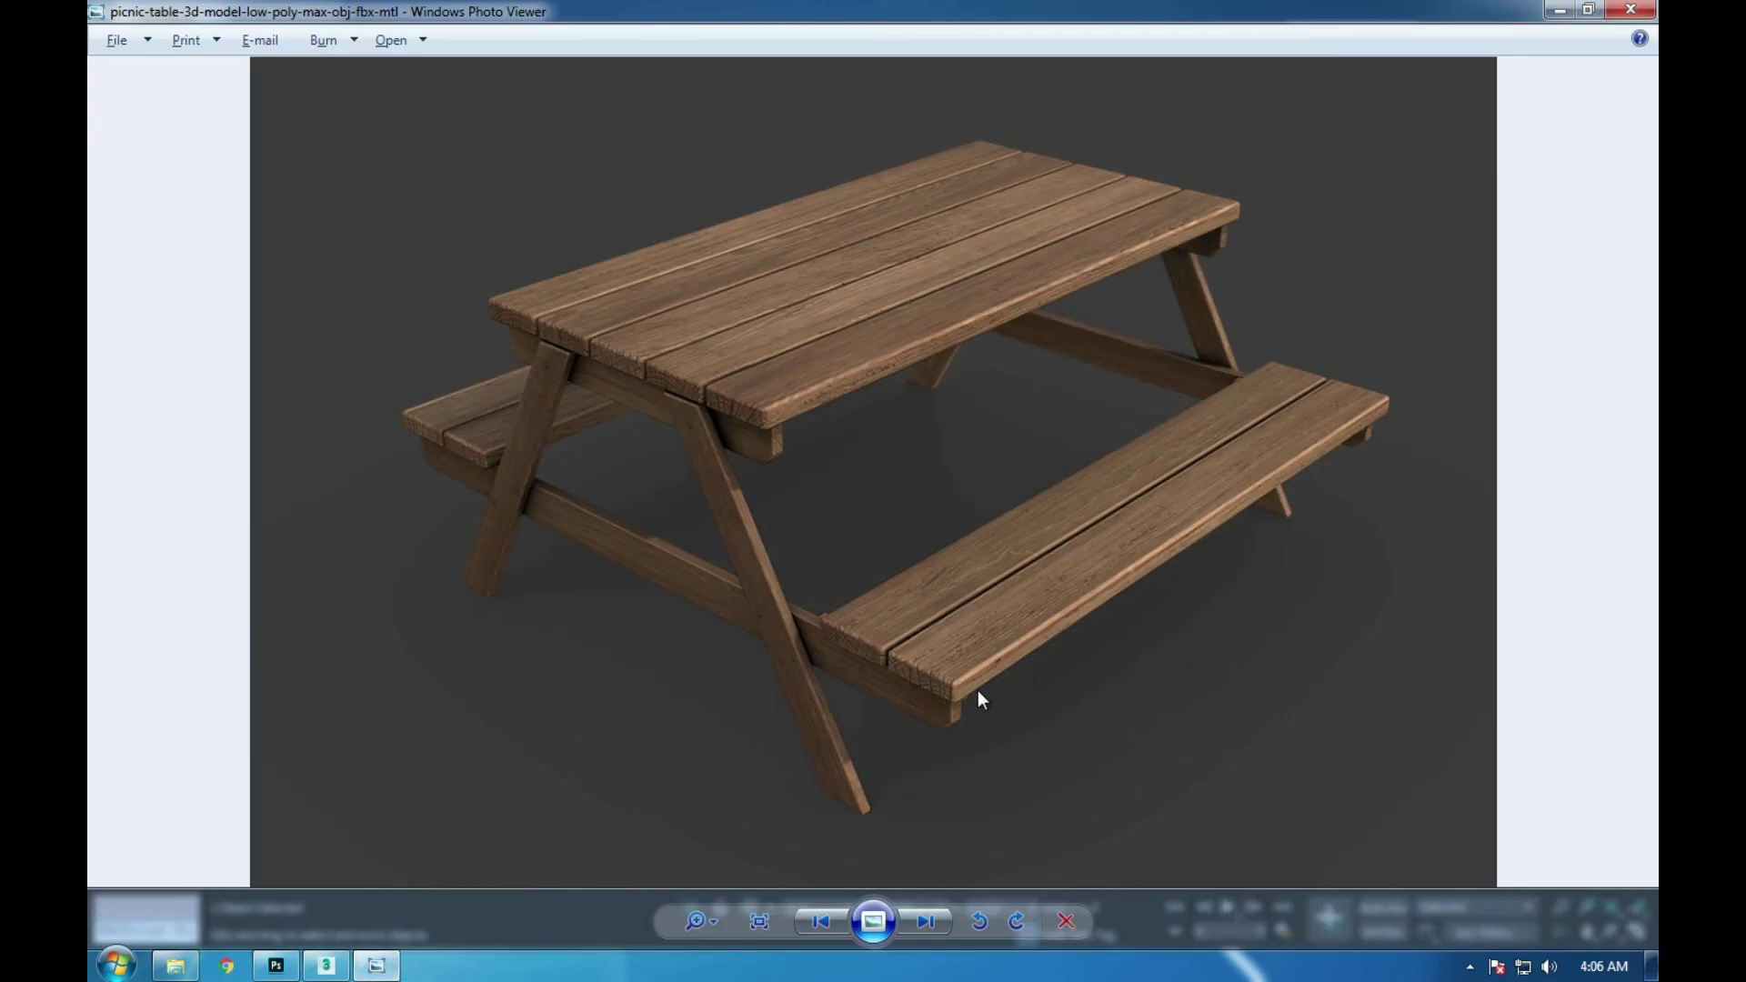
left_click(377, 966)
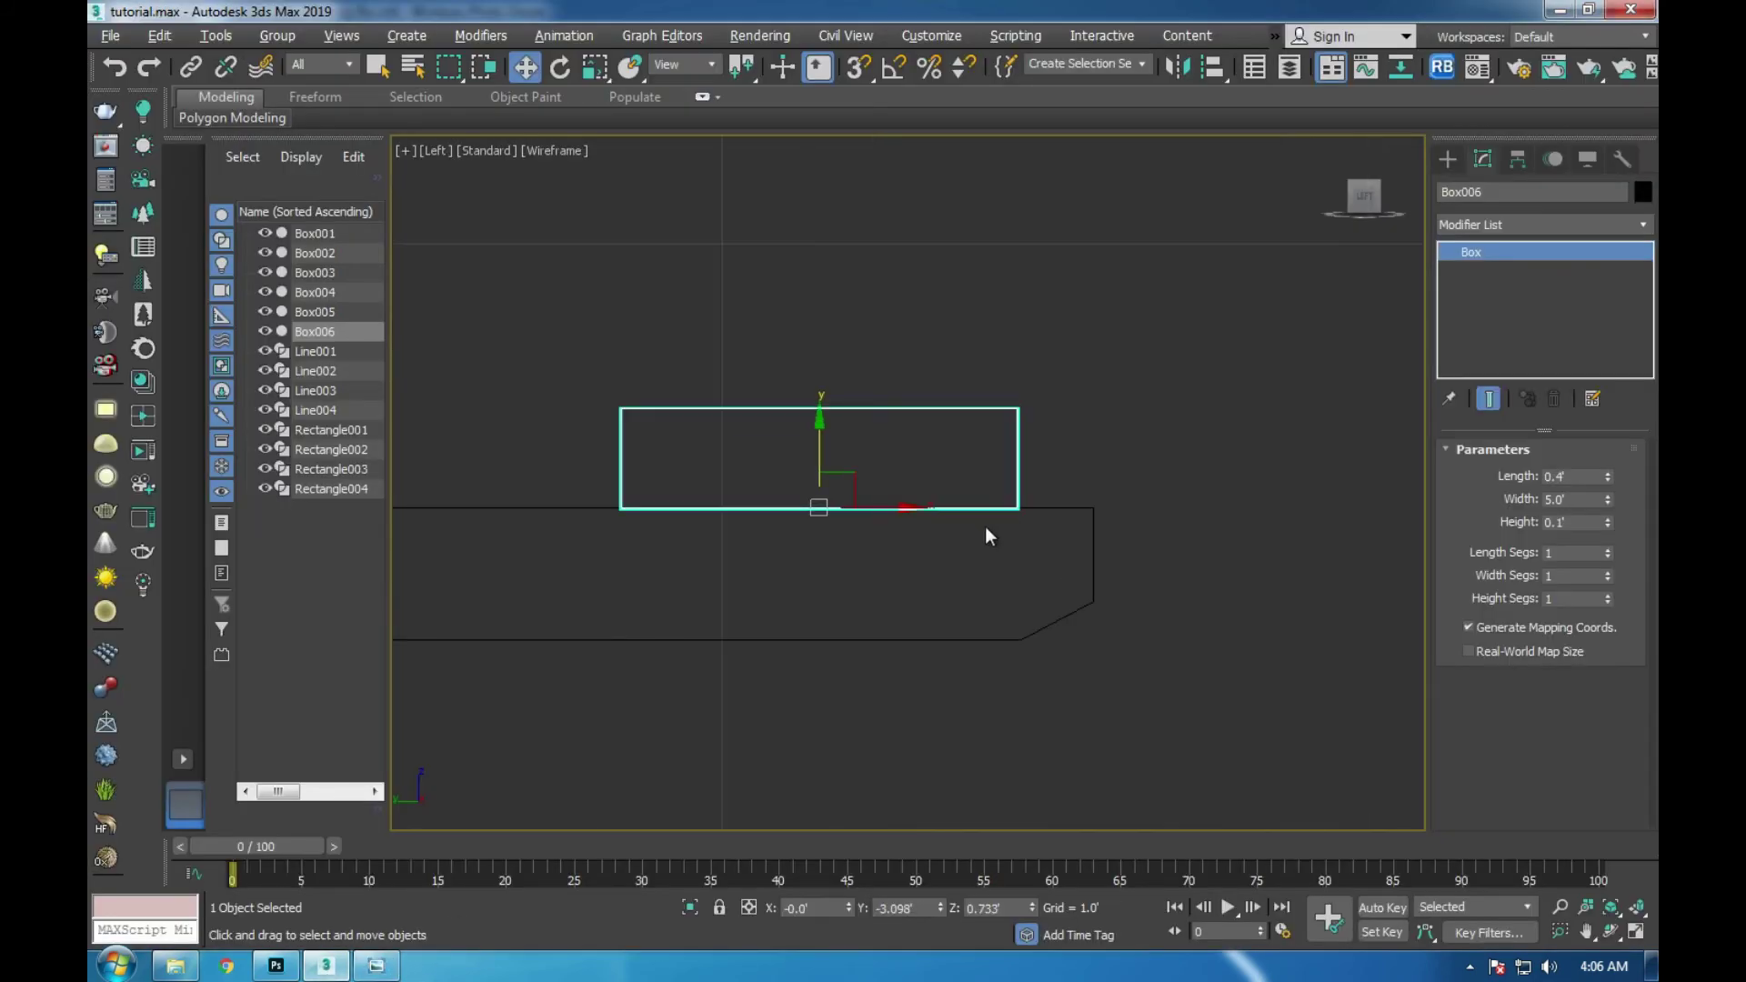
left_click_drag(921, 510, 1013, 514)
- Clone a second bench plank, Box007, beside Box006
scroll(1248, 540, "down", 2)
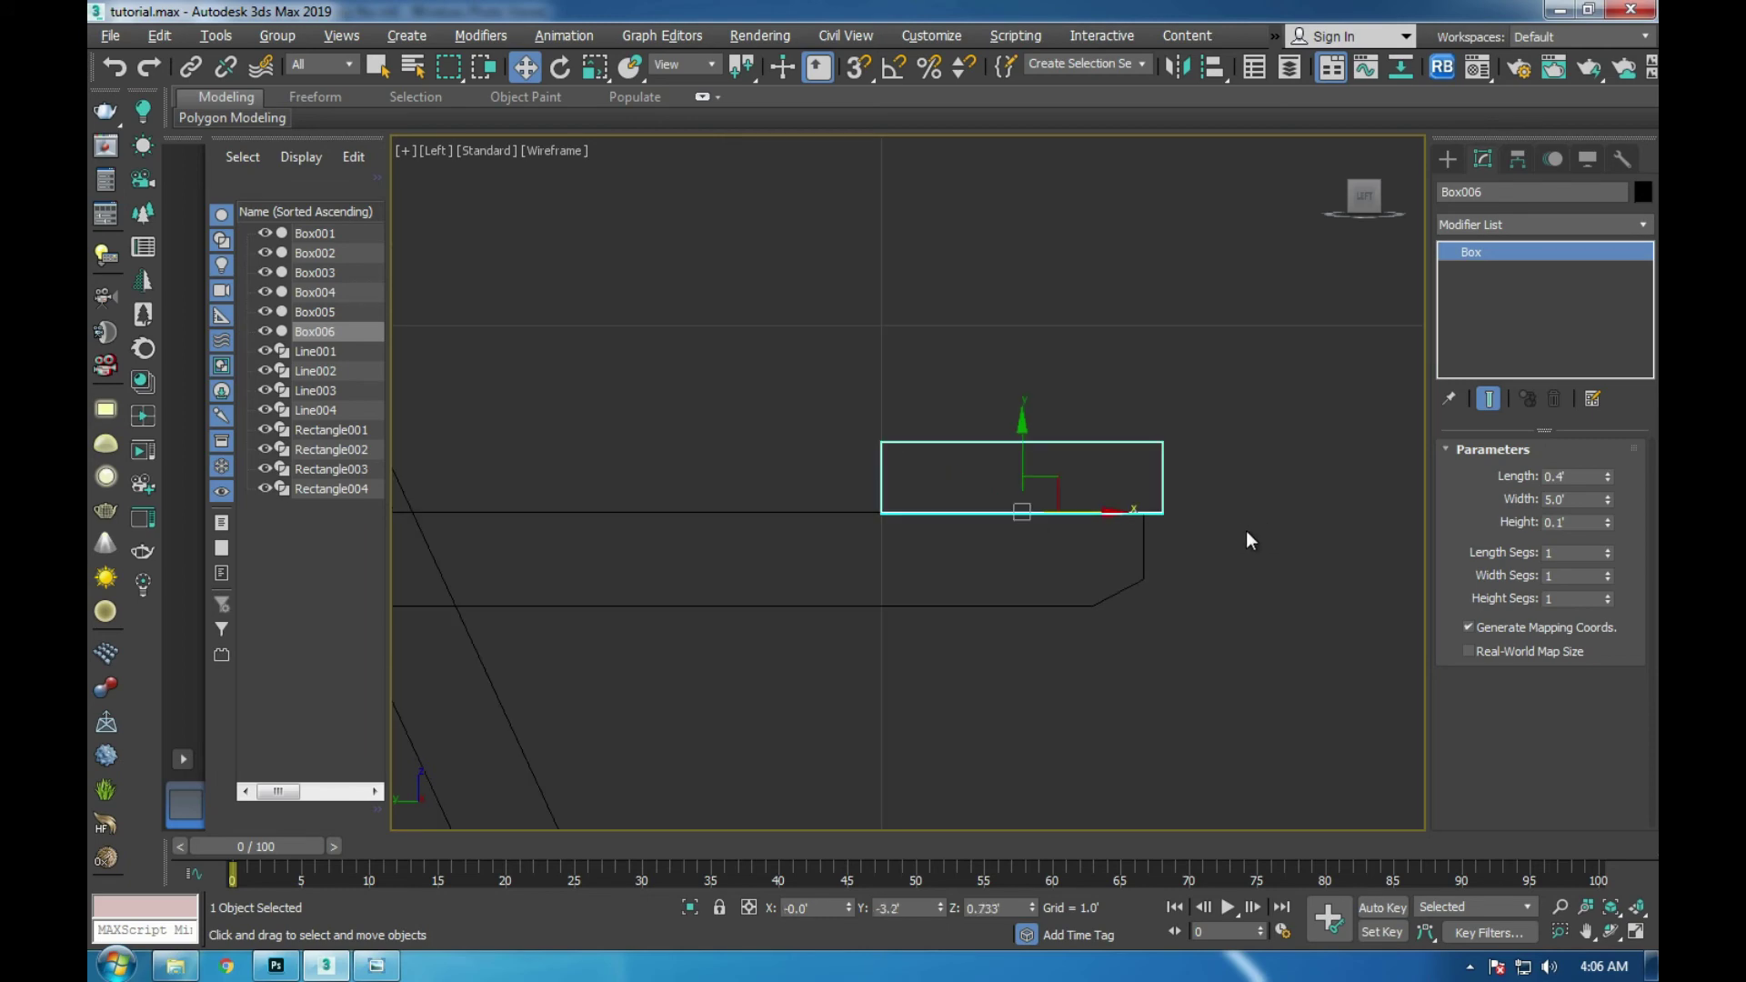
left_click(377, 966)
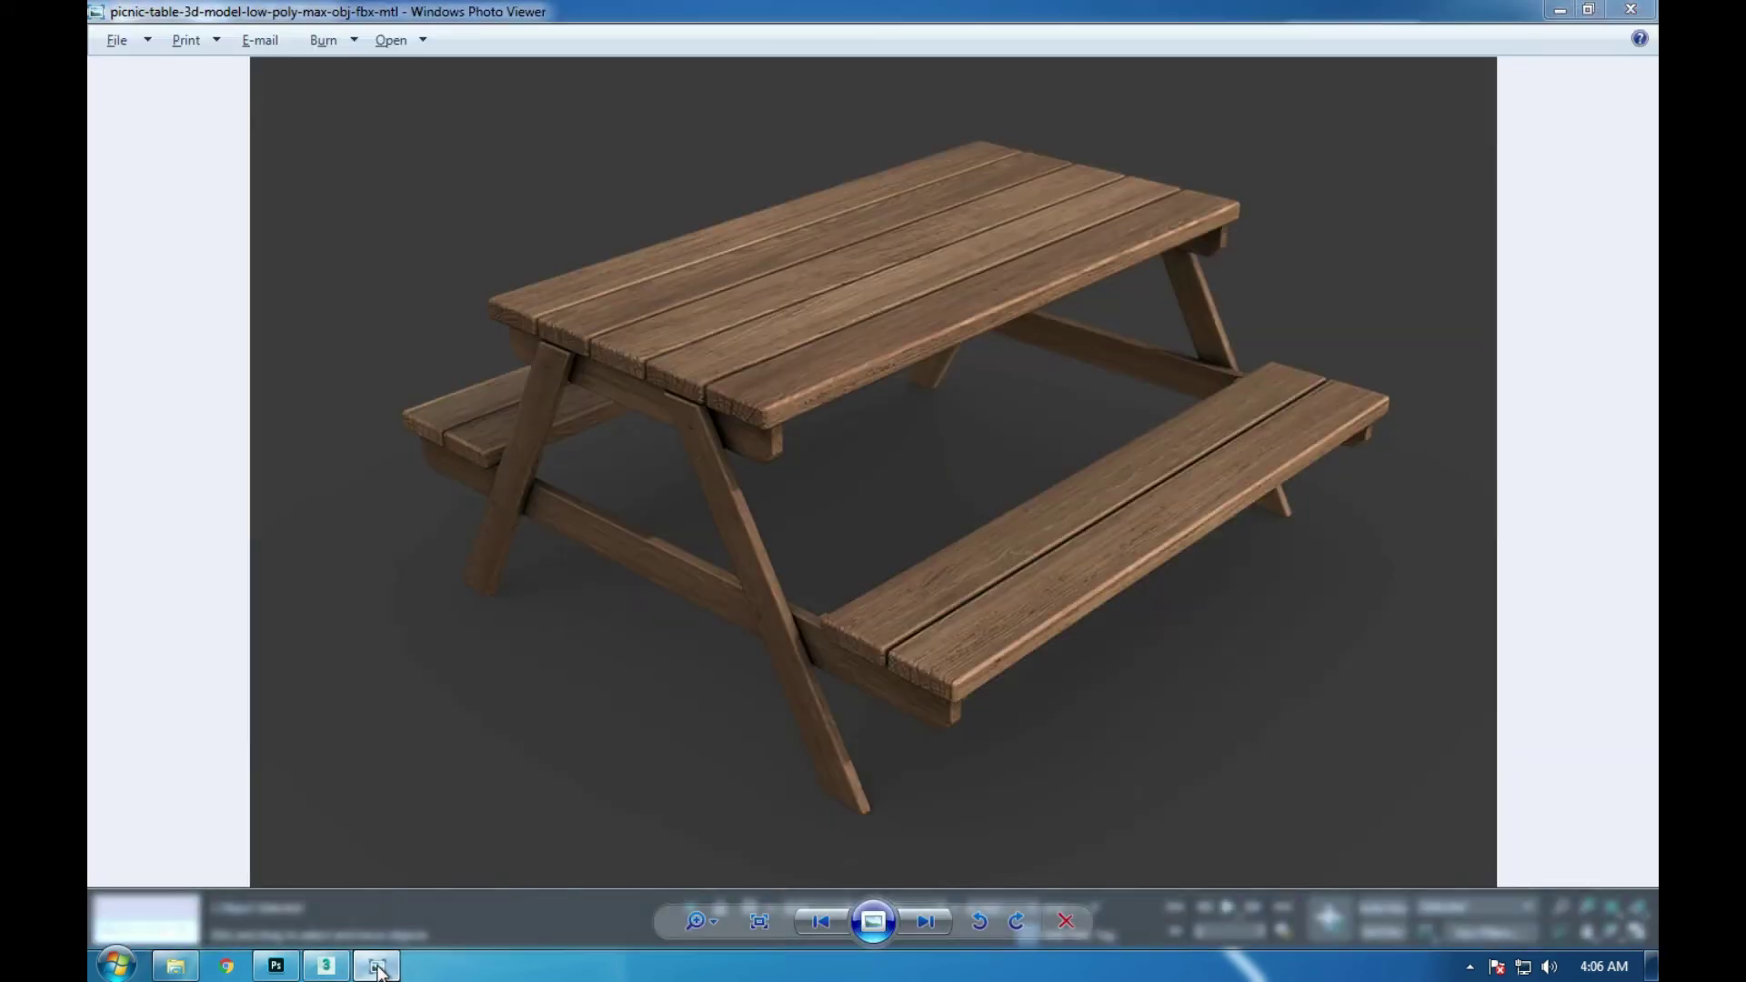
left_click(325, 966)
left_click_drag(1083, 510, 791, 529, "shift")
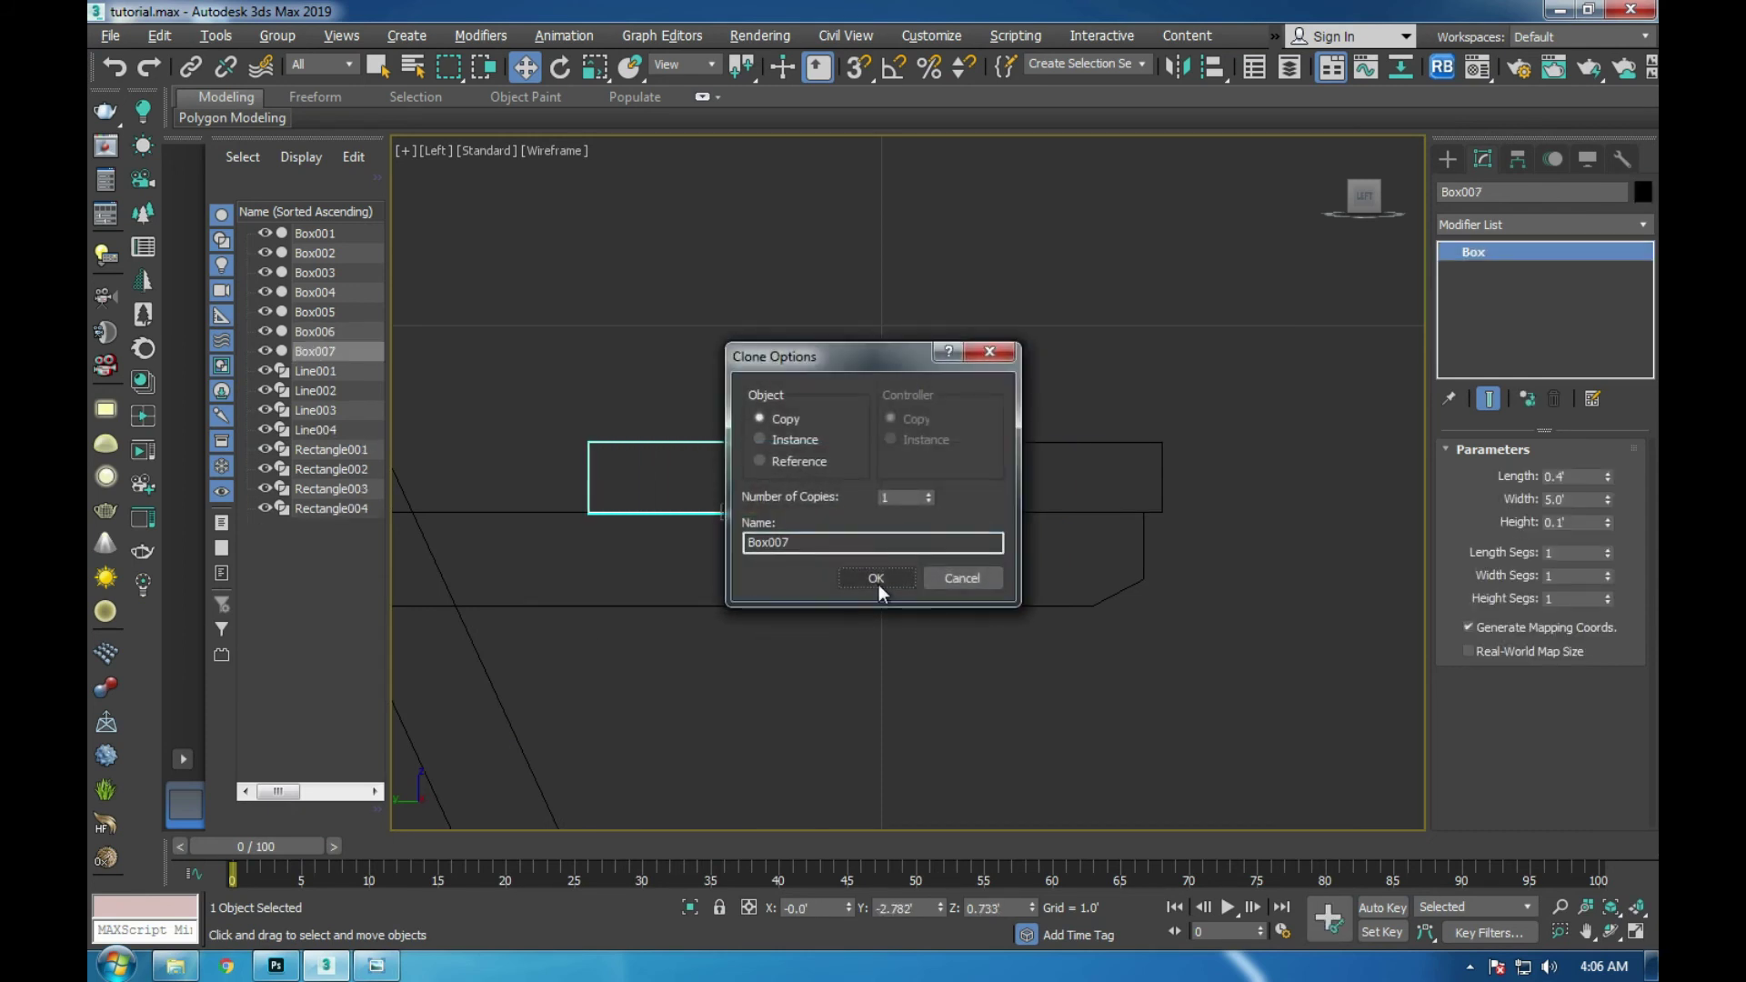
left_click(878, 584)
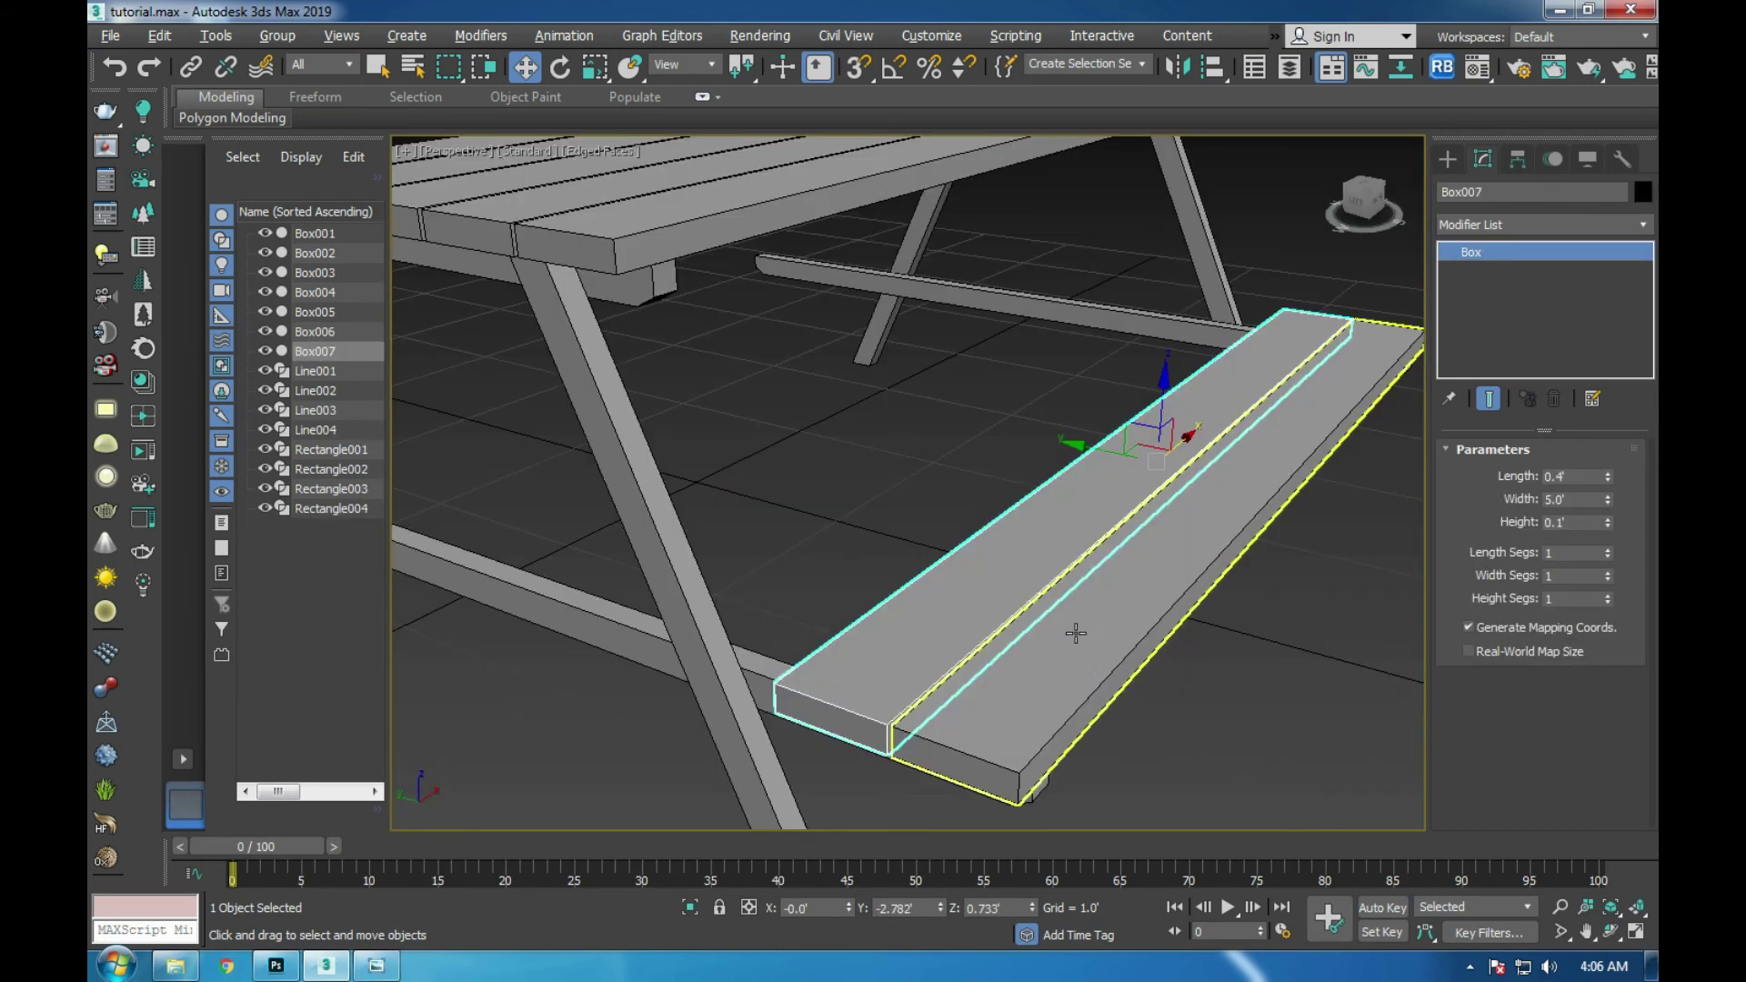
scroll(1076, 634, "down", 3)
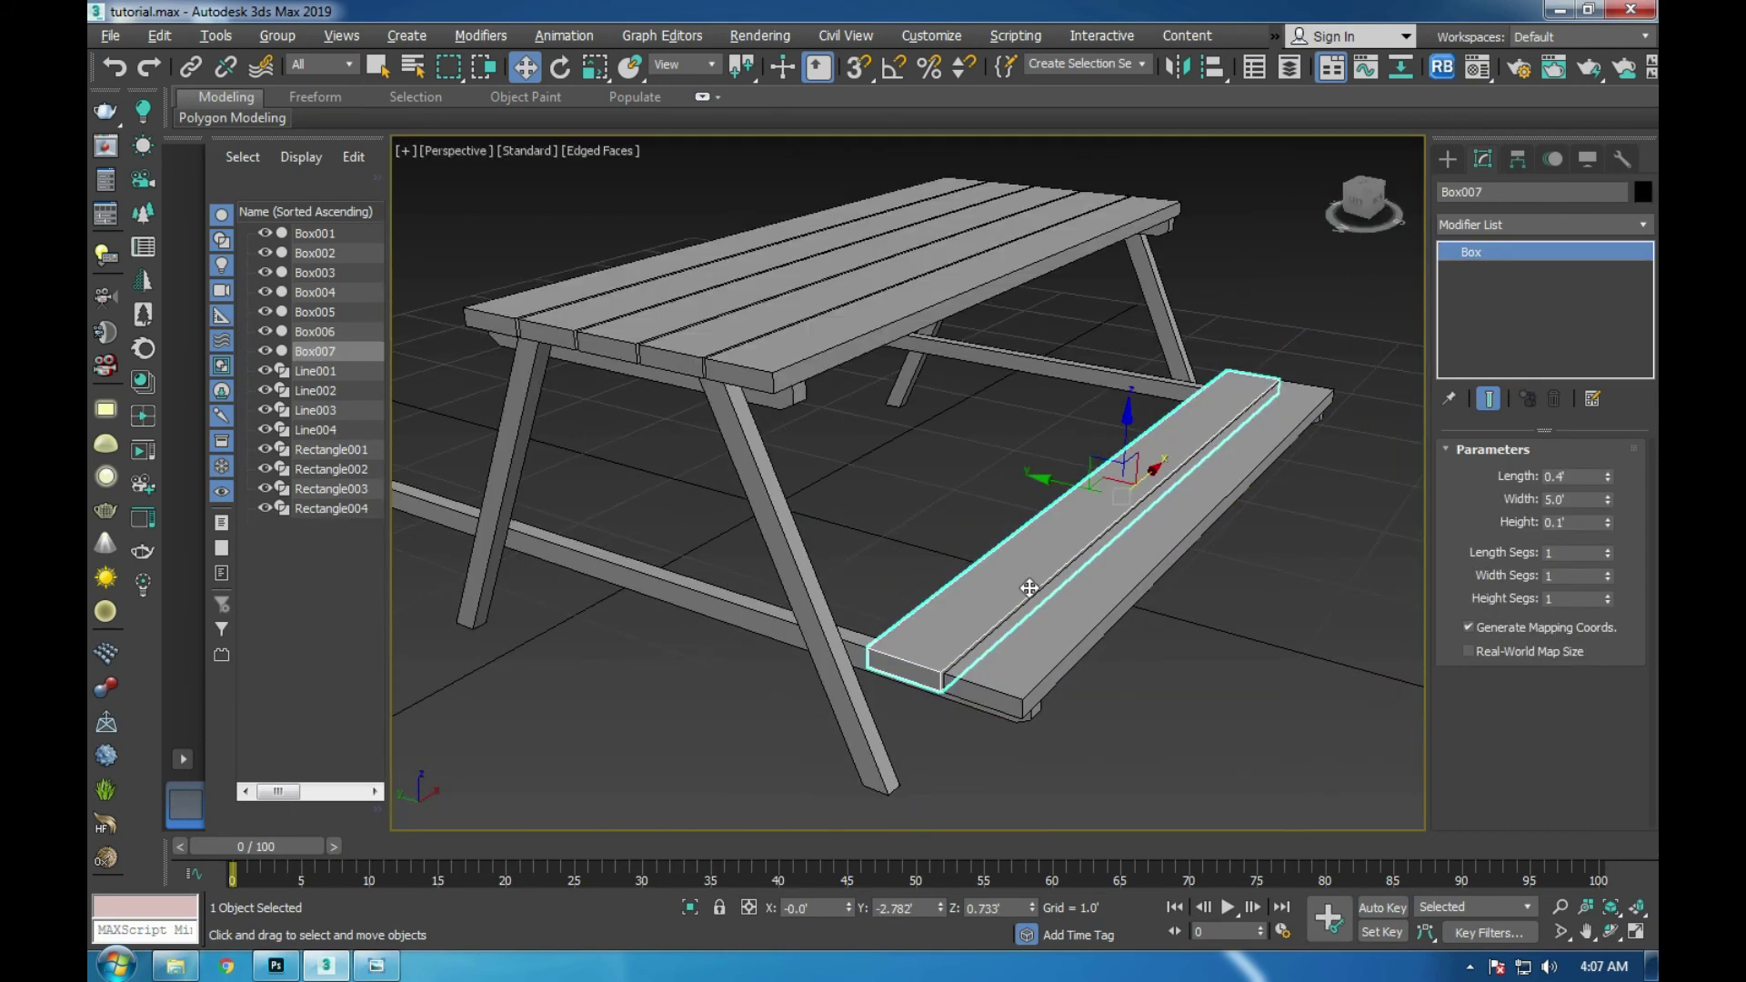
- Select both bench planks and Shift-drag them toward the table's other side to copy them
left_click(1103, 575, "ctrl")
key("alt+w")
middle_click(719, 659)
key("alt+w")
scroll(942, 579, "down", 3)
scroll(942, 578, "up", 4)
left_click_drag(1346, 551, 656, 574)
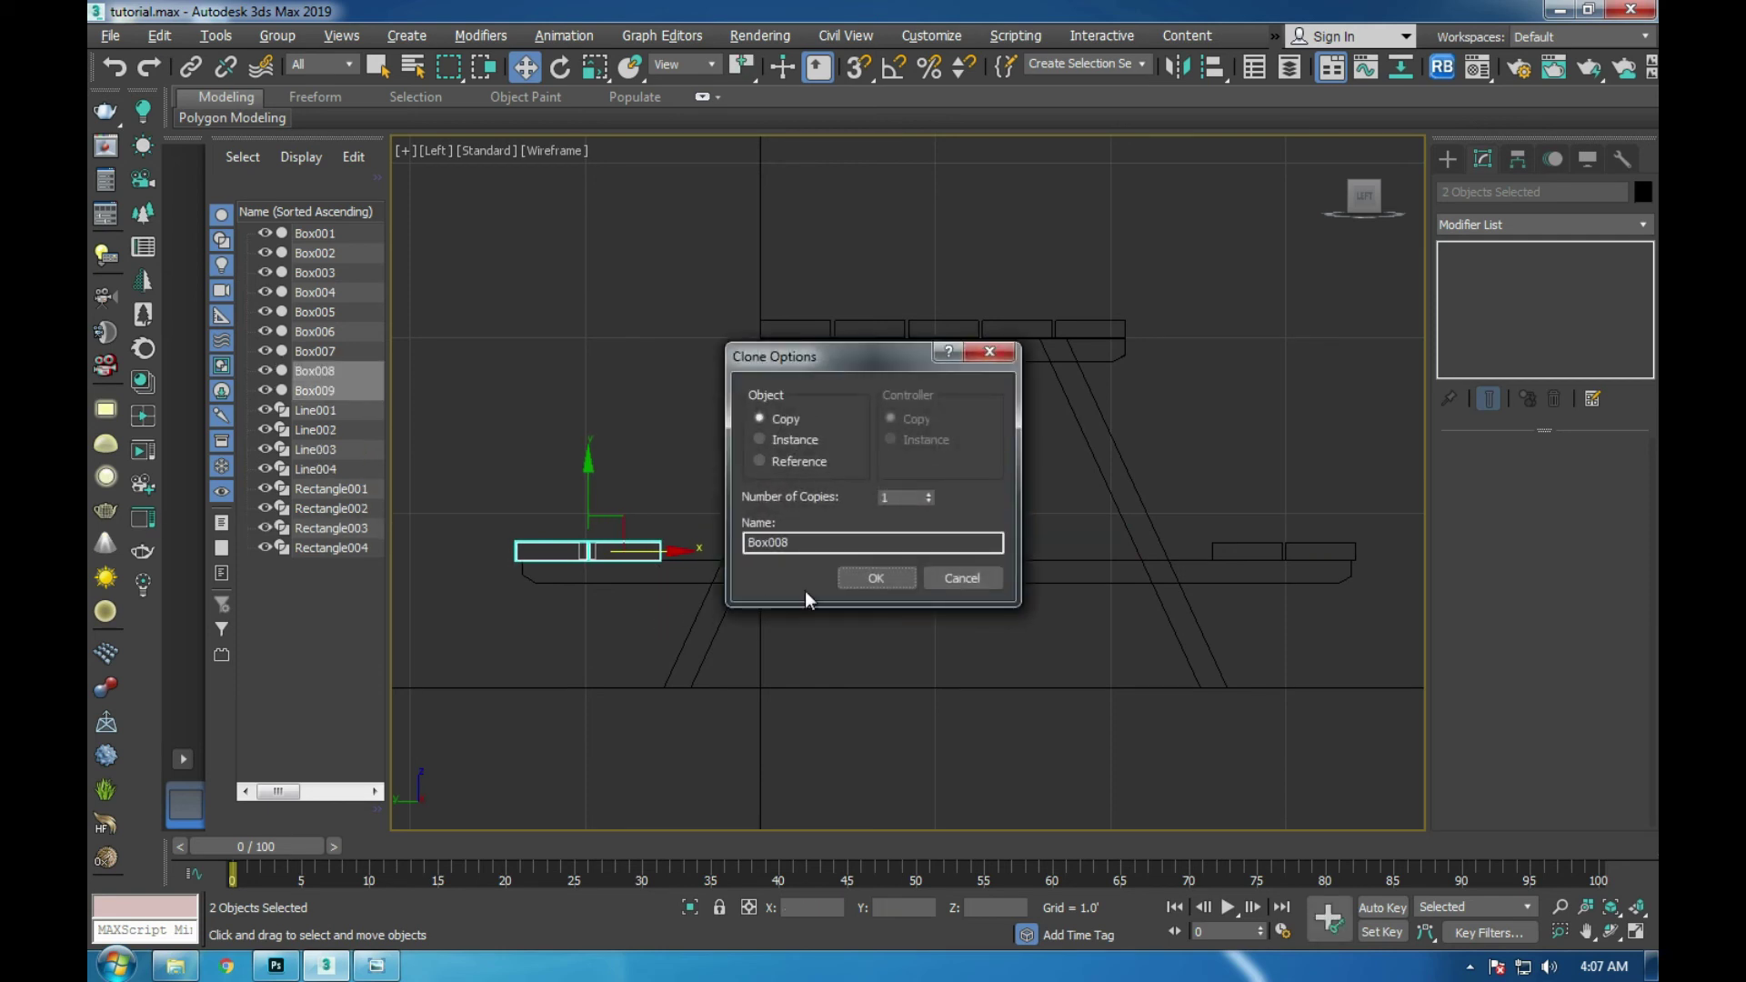
- Copy the two bench planks as Box008 and Box009 and align them on the support's left end
left_click(871, 573)
scroll(528, 569, "up", 2)
scroll(528, 569, "up", 3)
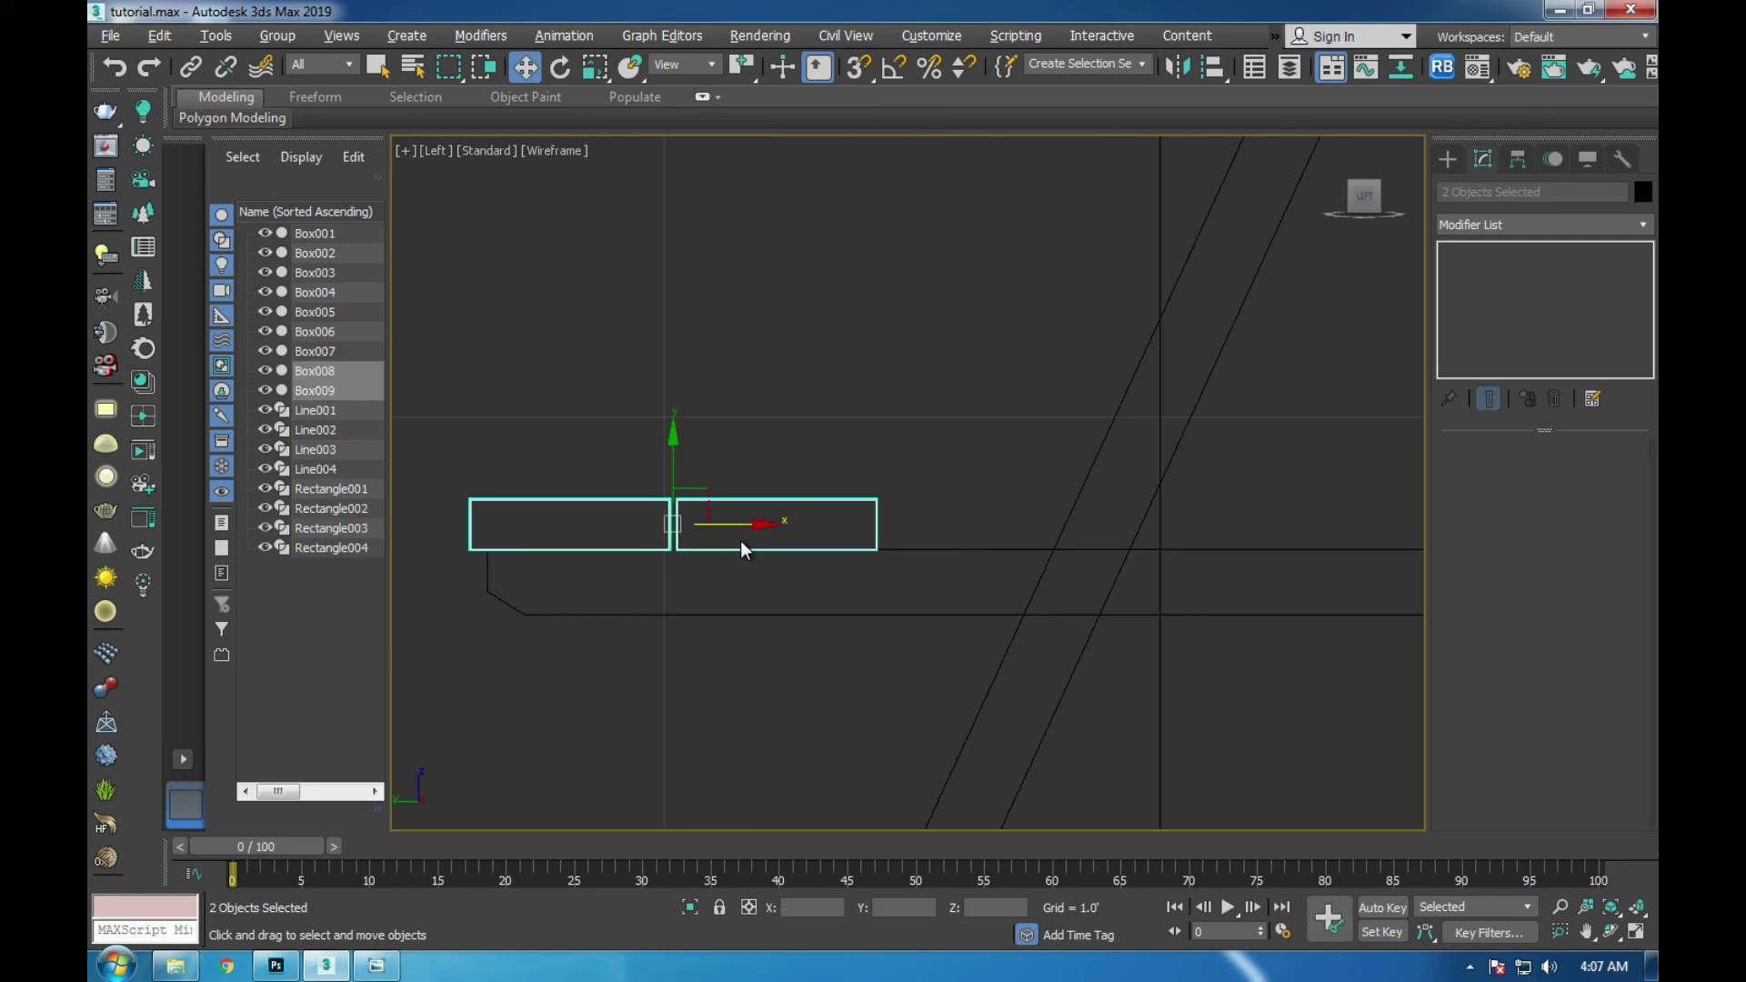
scroll(627, 544, "down", 4)
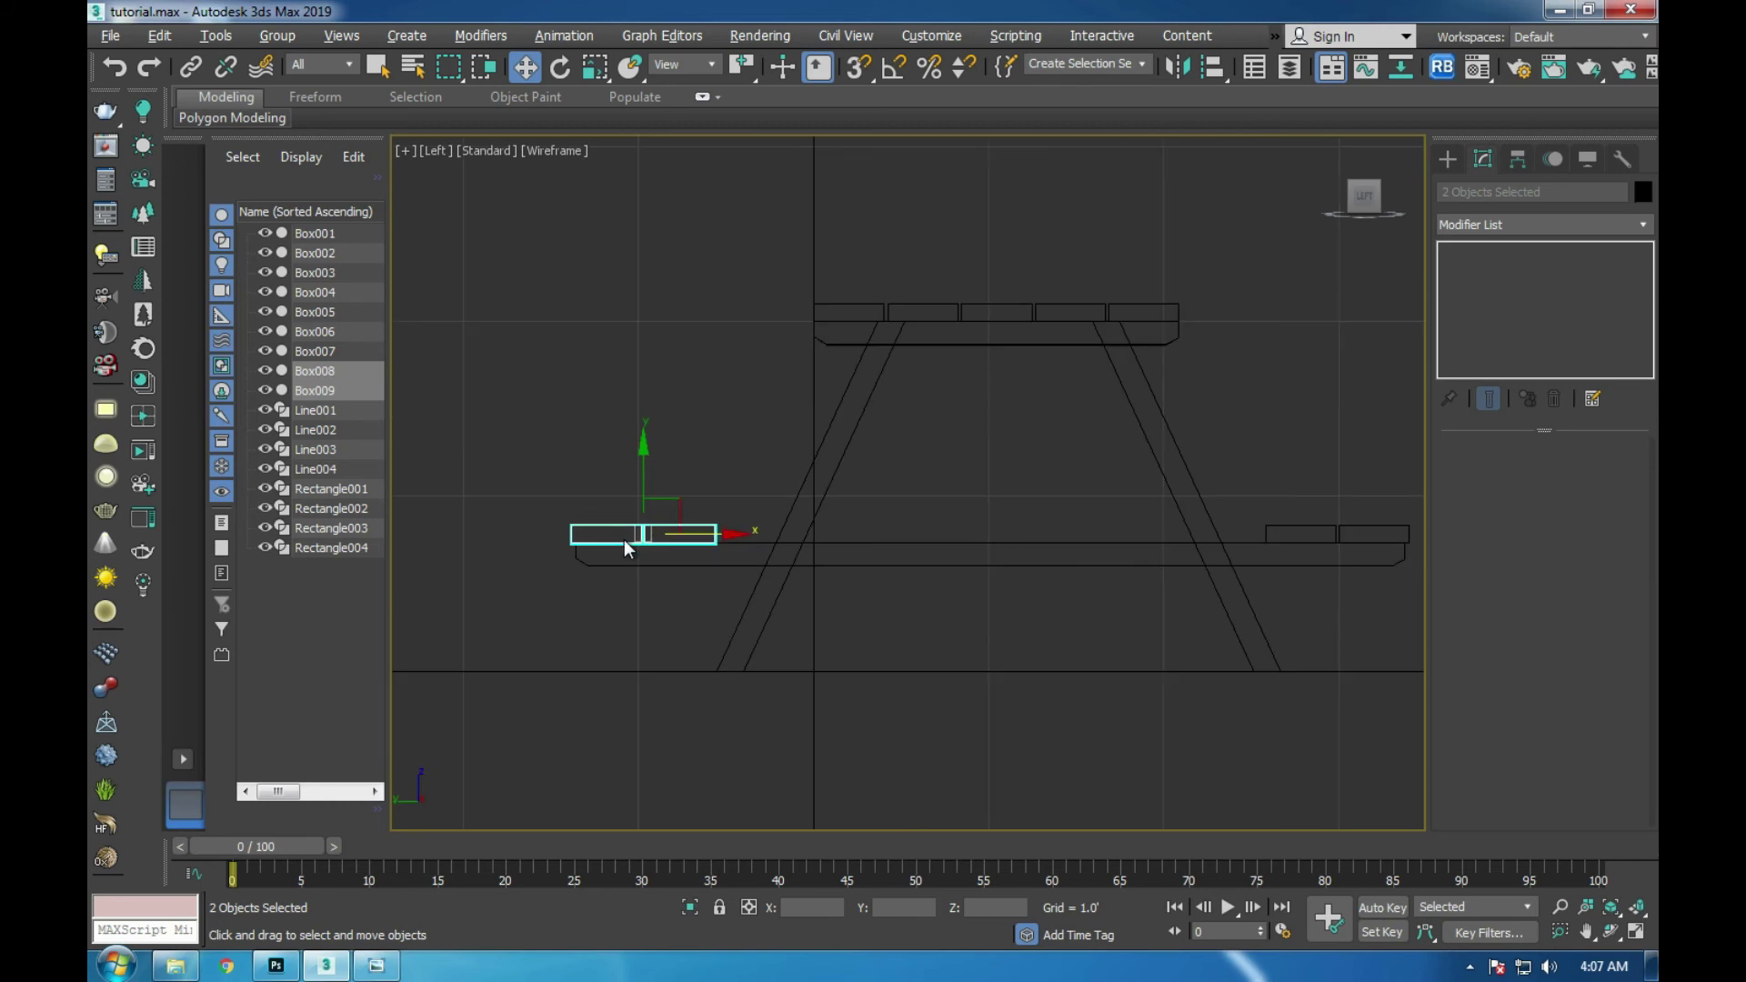
scroll(1299, 538, "up", 2)
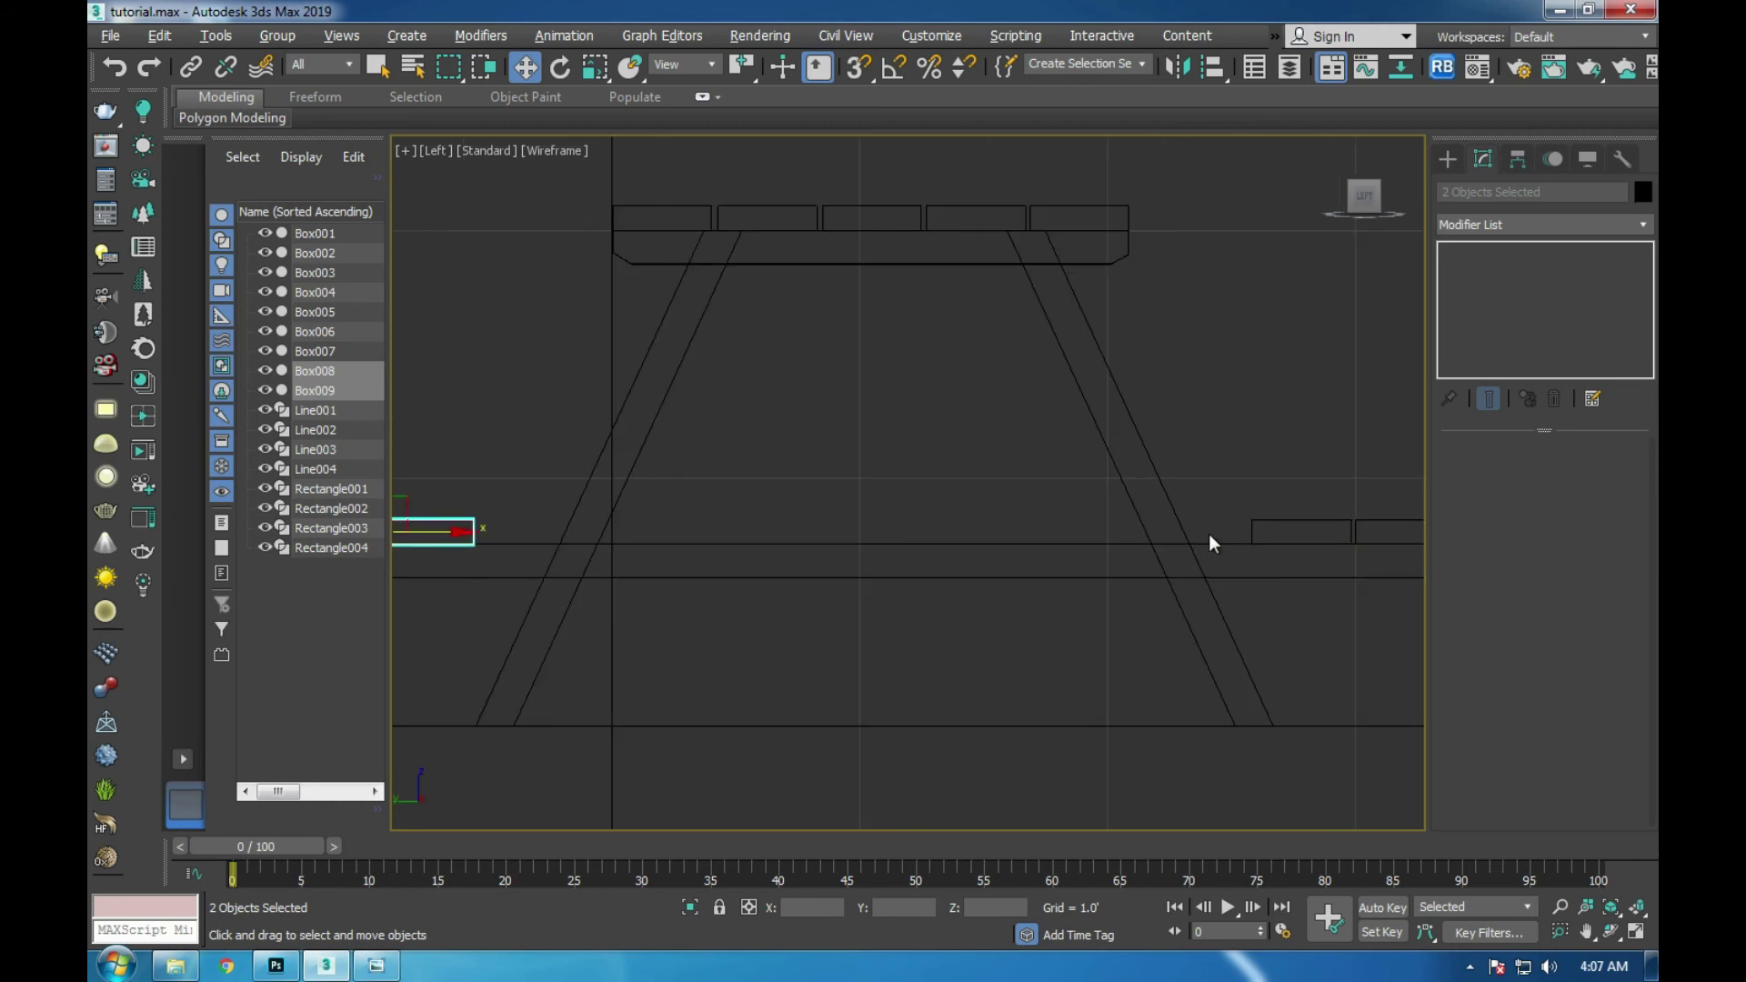
scroll(931, 516, "down", 3)
scroll(664, 506, "up", 3)
left_click_drag(690, 543, 717, 545)
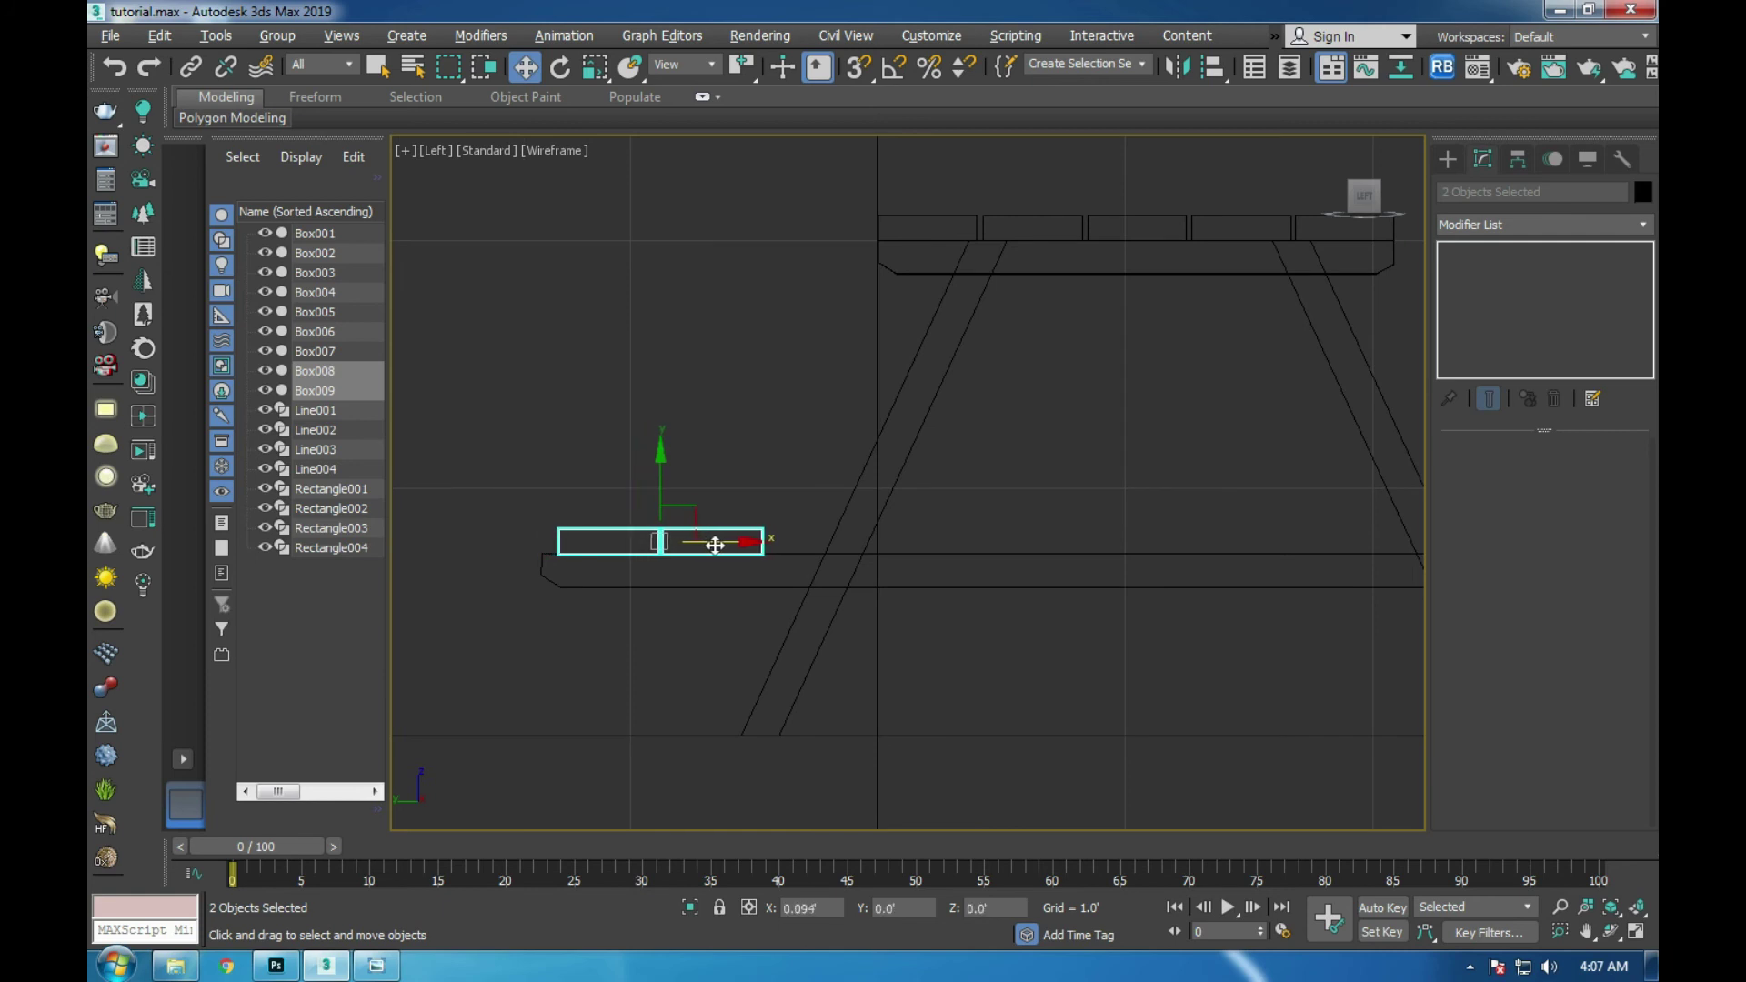
left_click(695, 588)
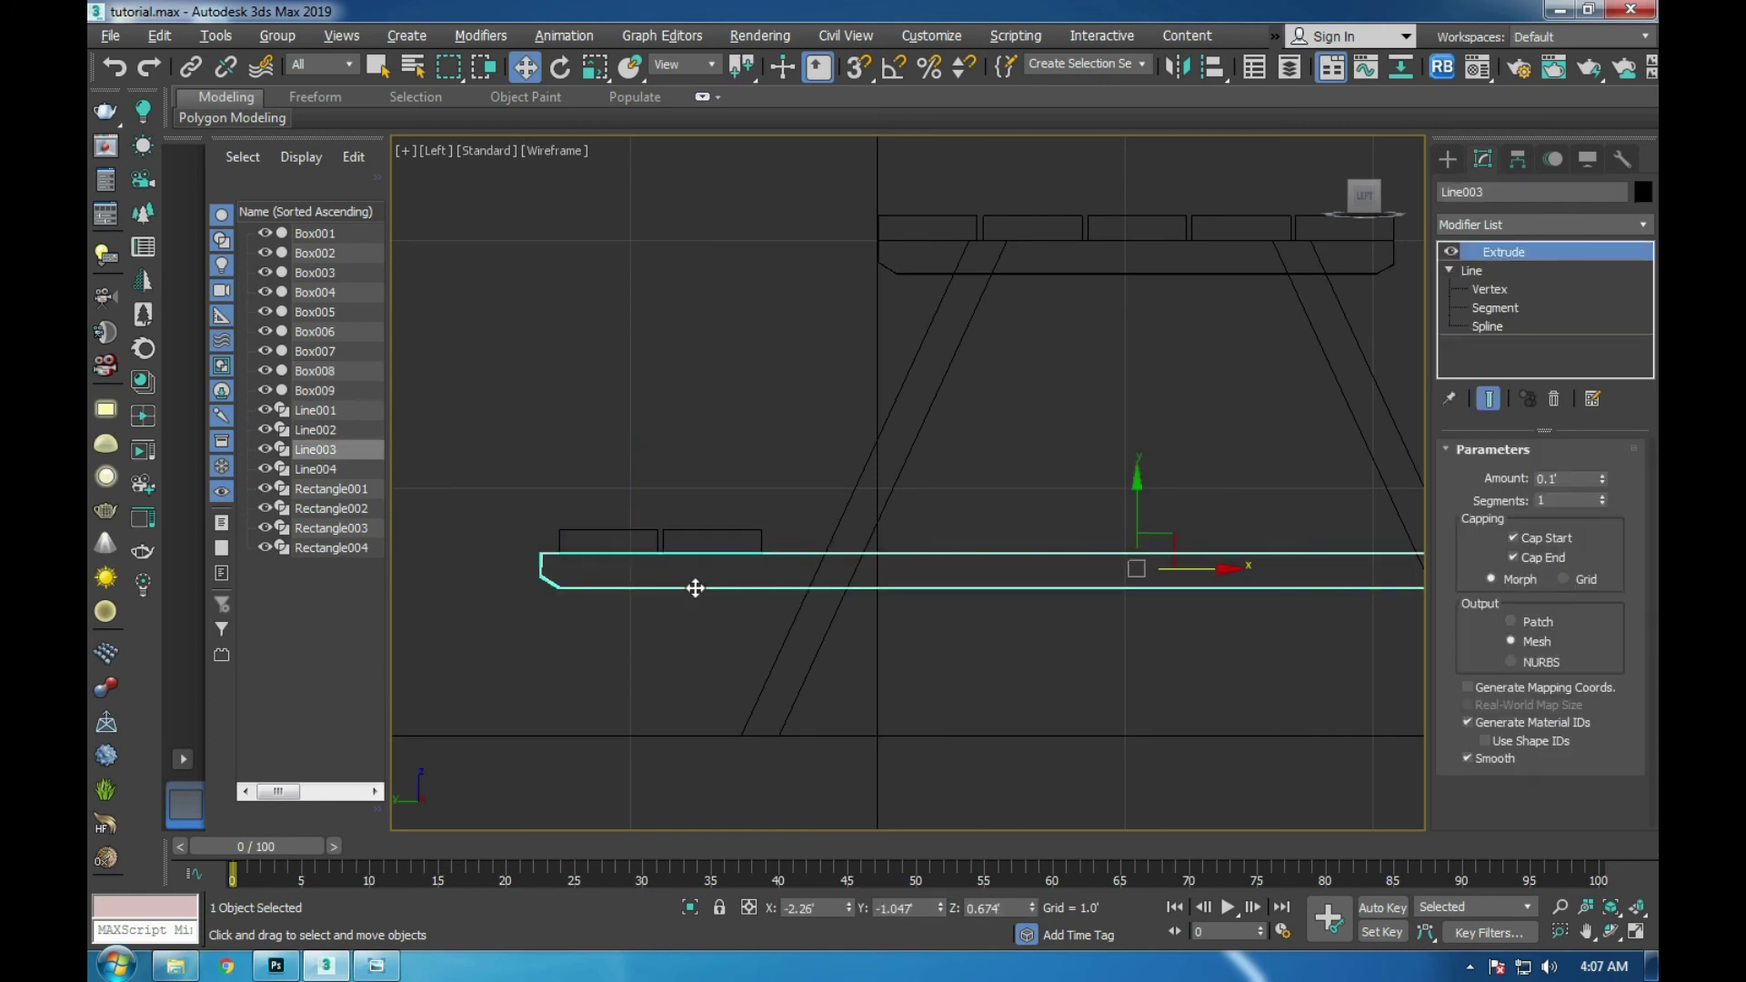
- Move Line003's left-end vertices inward along X, then return to its Extrude level
left_click(1517, 289)
scroll(562, 569, "up", 4)
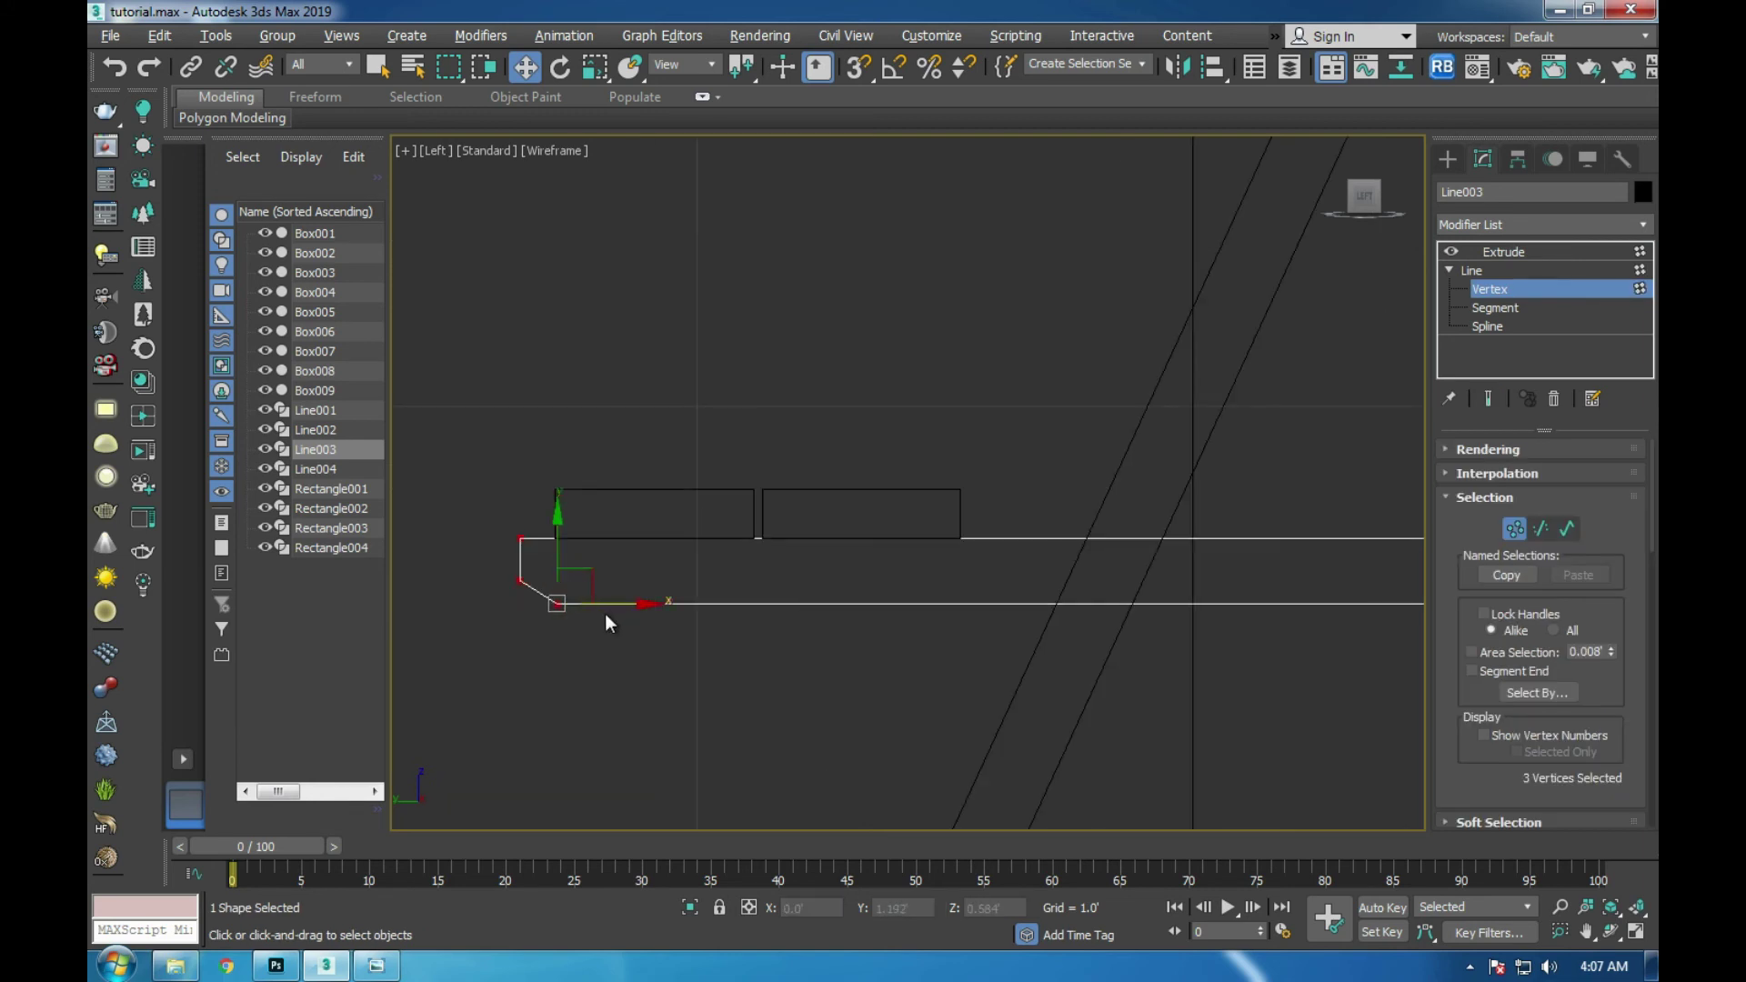
left_click_drag(610, 607, 704, 603)
left_click(1504, 255)
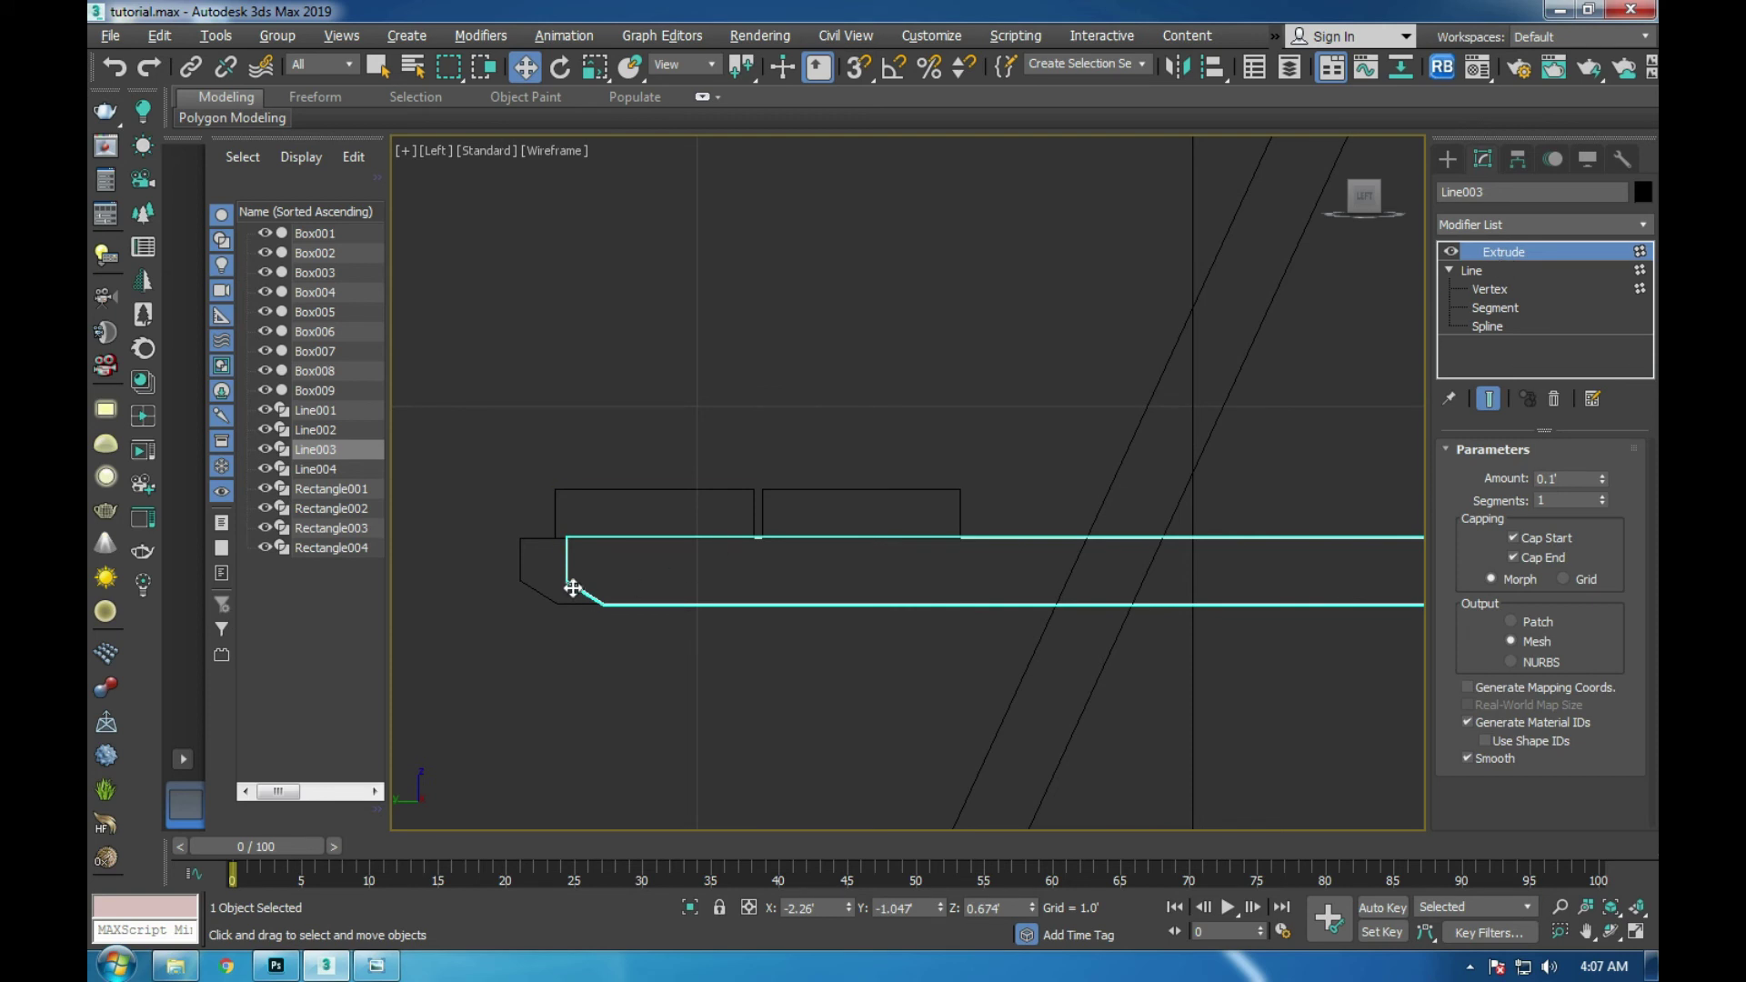
- Shift Line004's left-end vertices right to match the bench planks' outer edge
left_click(556, 601)
left_click(1473, 271)
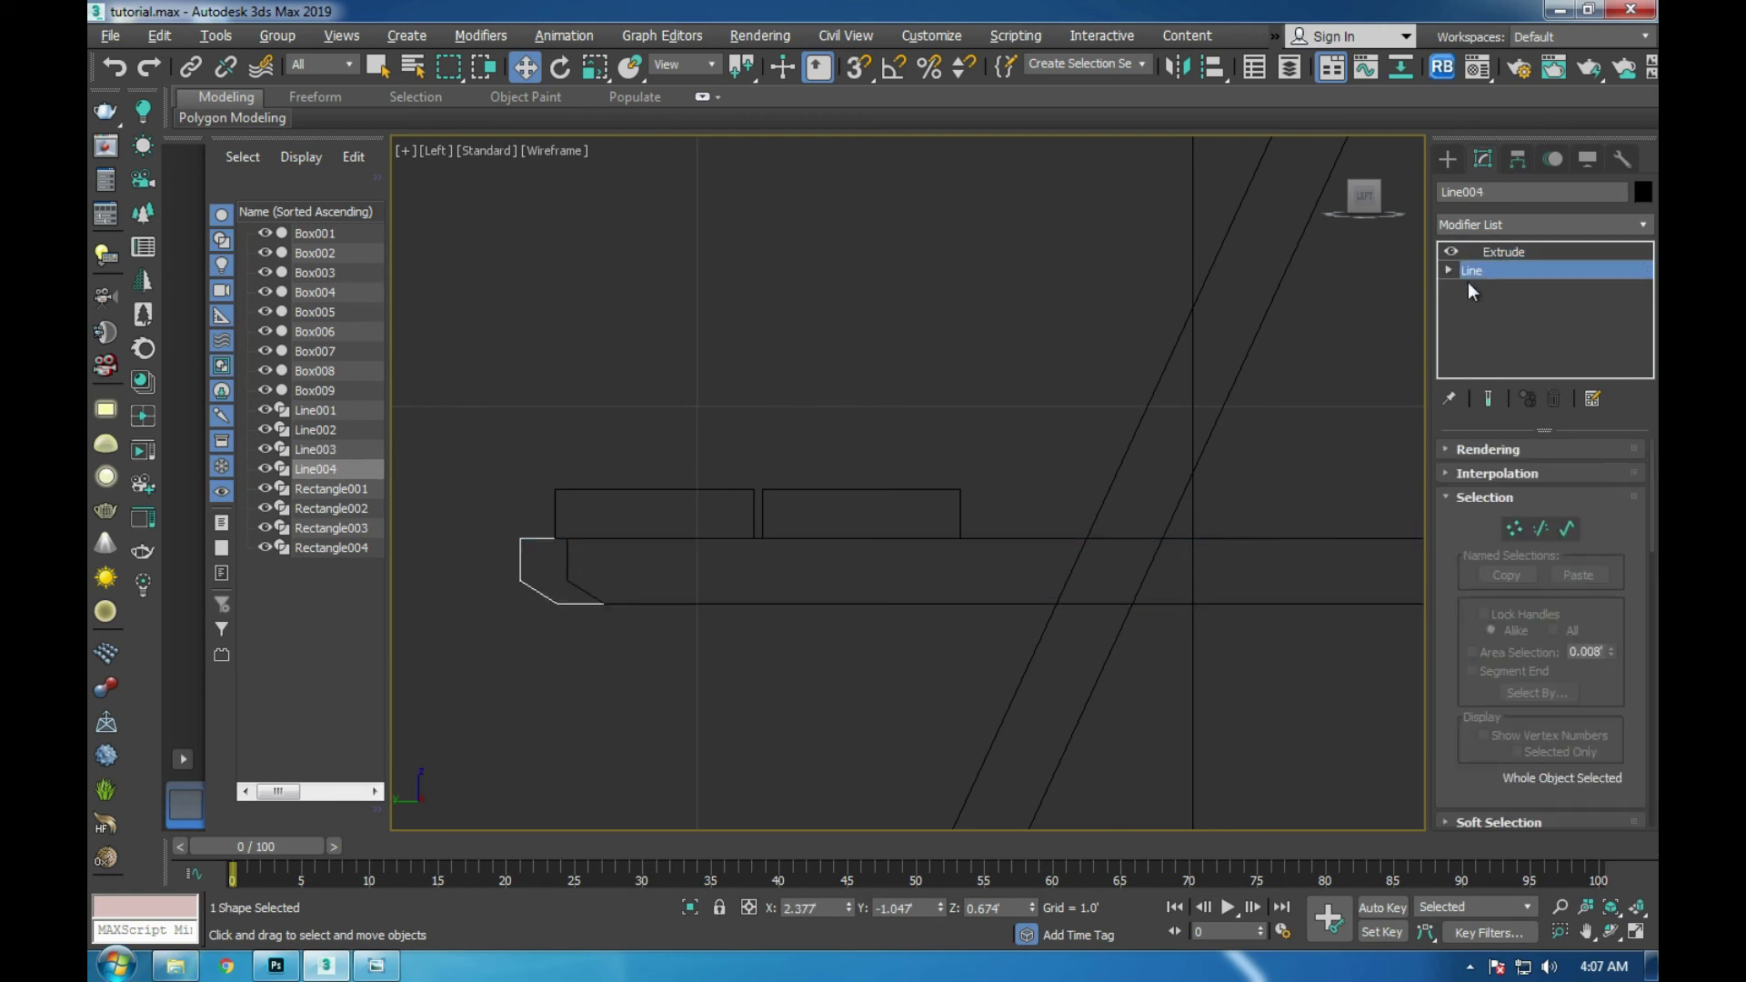
key("1")
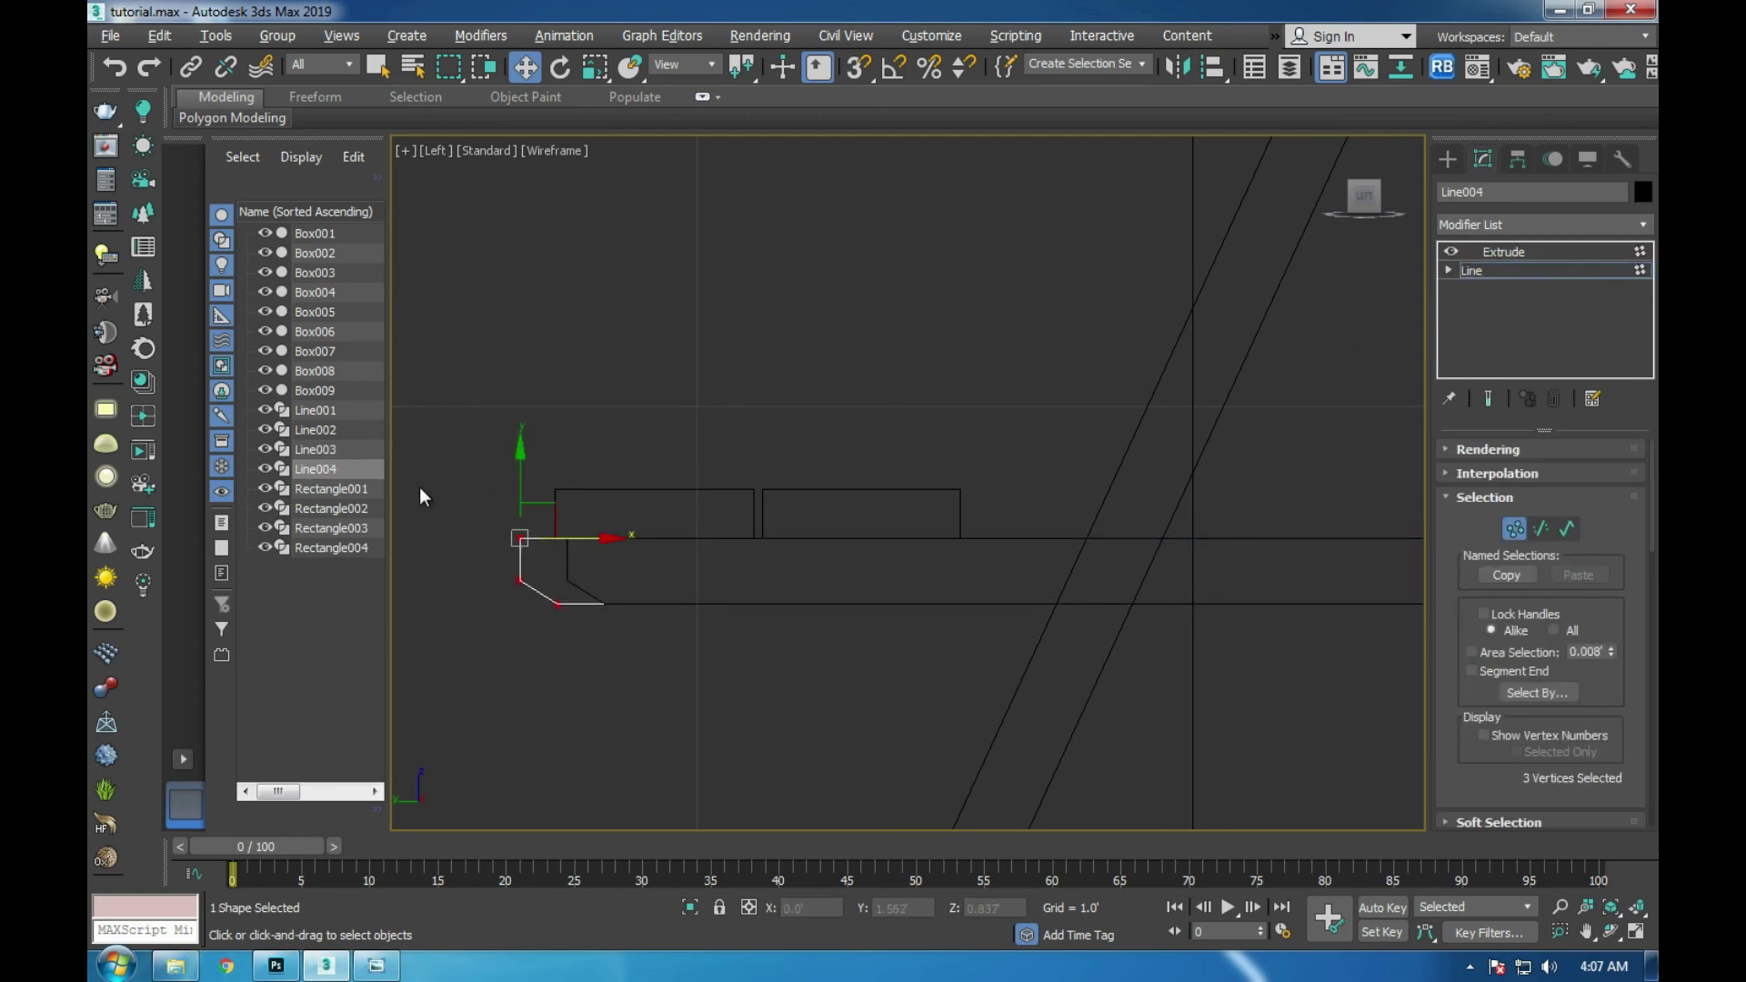
scroll(529, 539, "up", 2)
left_click_drag(581, 542, 648, 542)
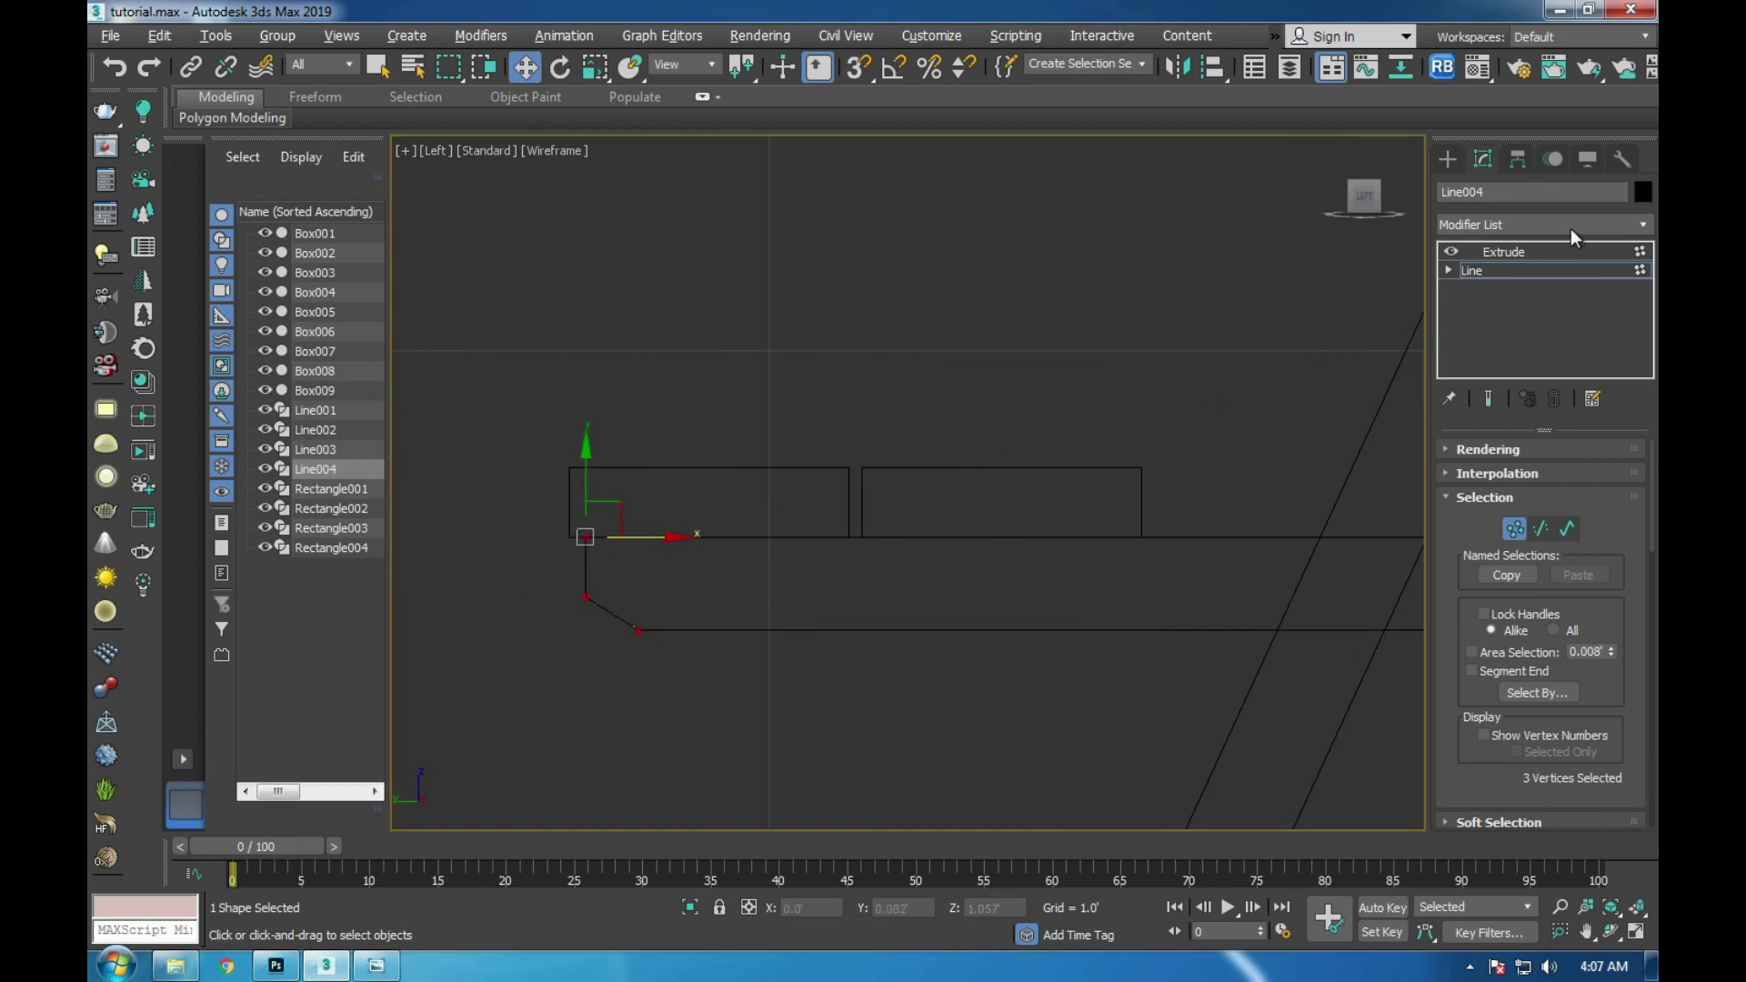
left_click(1554, 252)
- View the table in Perspective and compare it with the textured reference photo
key("p")
middle_click_drag(1044, 623, 962, 664, "alt")
left_click(375, 966)
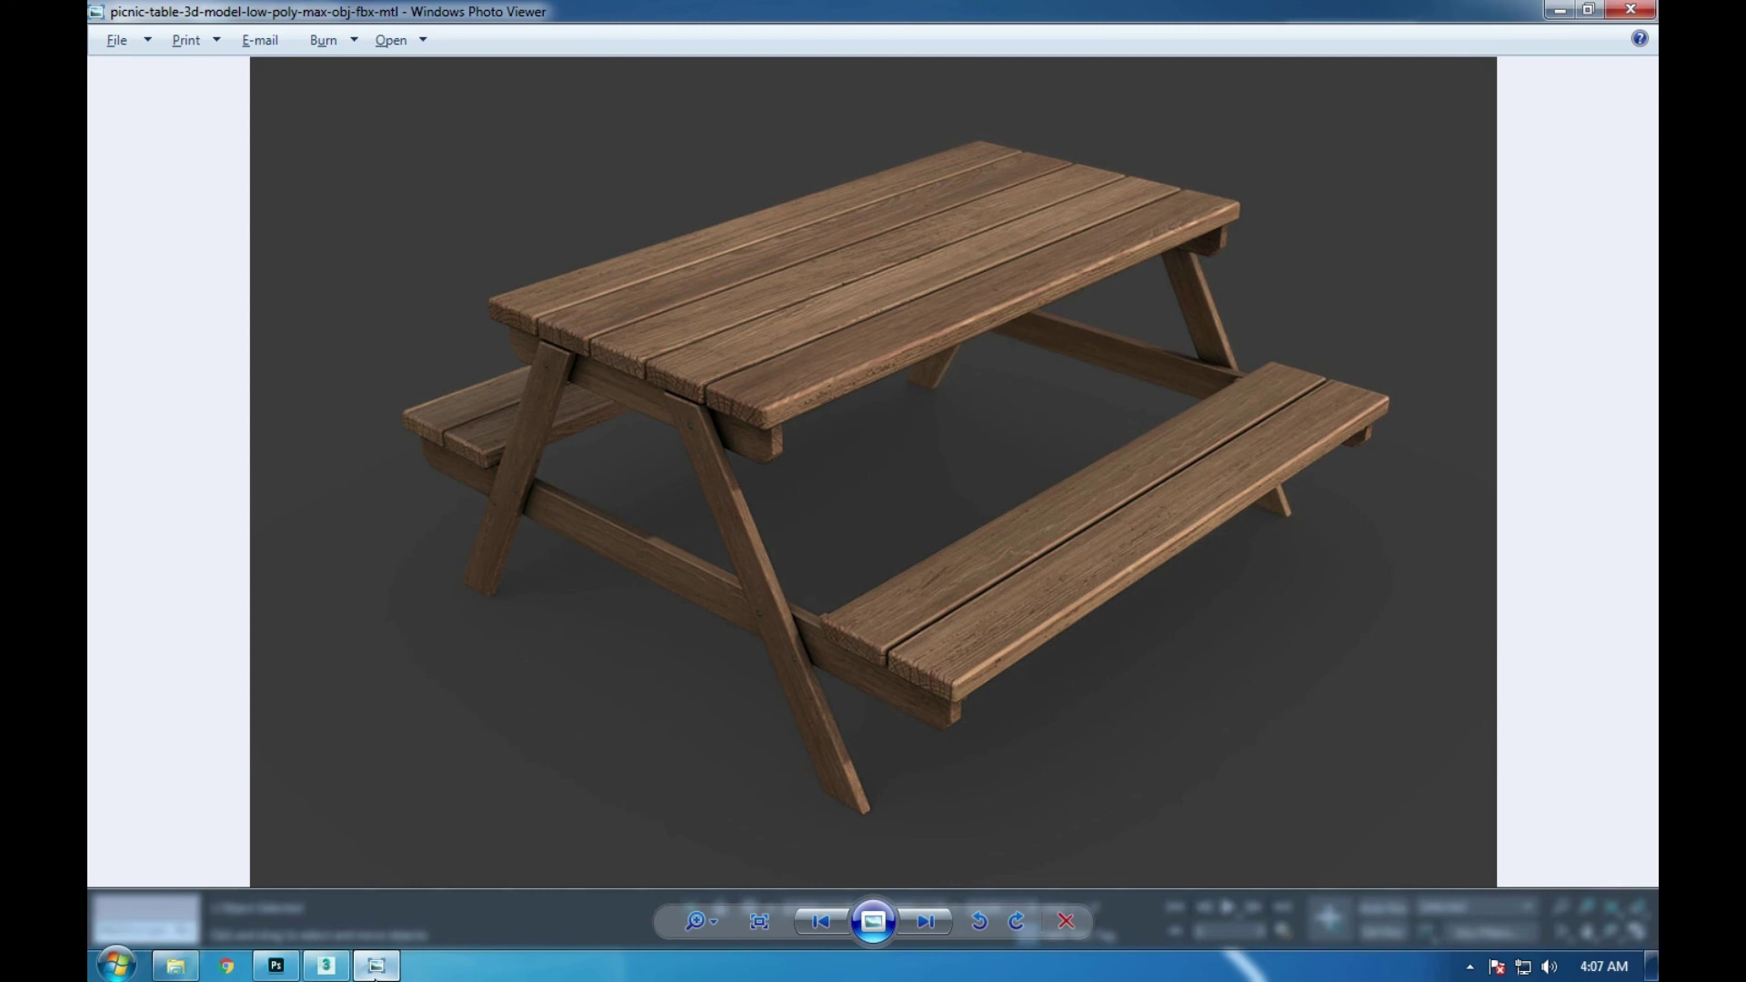
left_click(375, 966)
- Select all 17 table objects and orbit to inspect the table from several angles
mouse_move(882, 550)
middle_mouse_down("alt")
mouse_move(925, 506)
mouse_move(913, 548)
middle_mouse_up("alt")
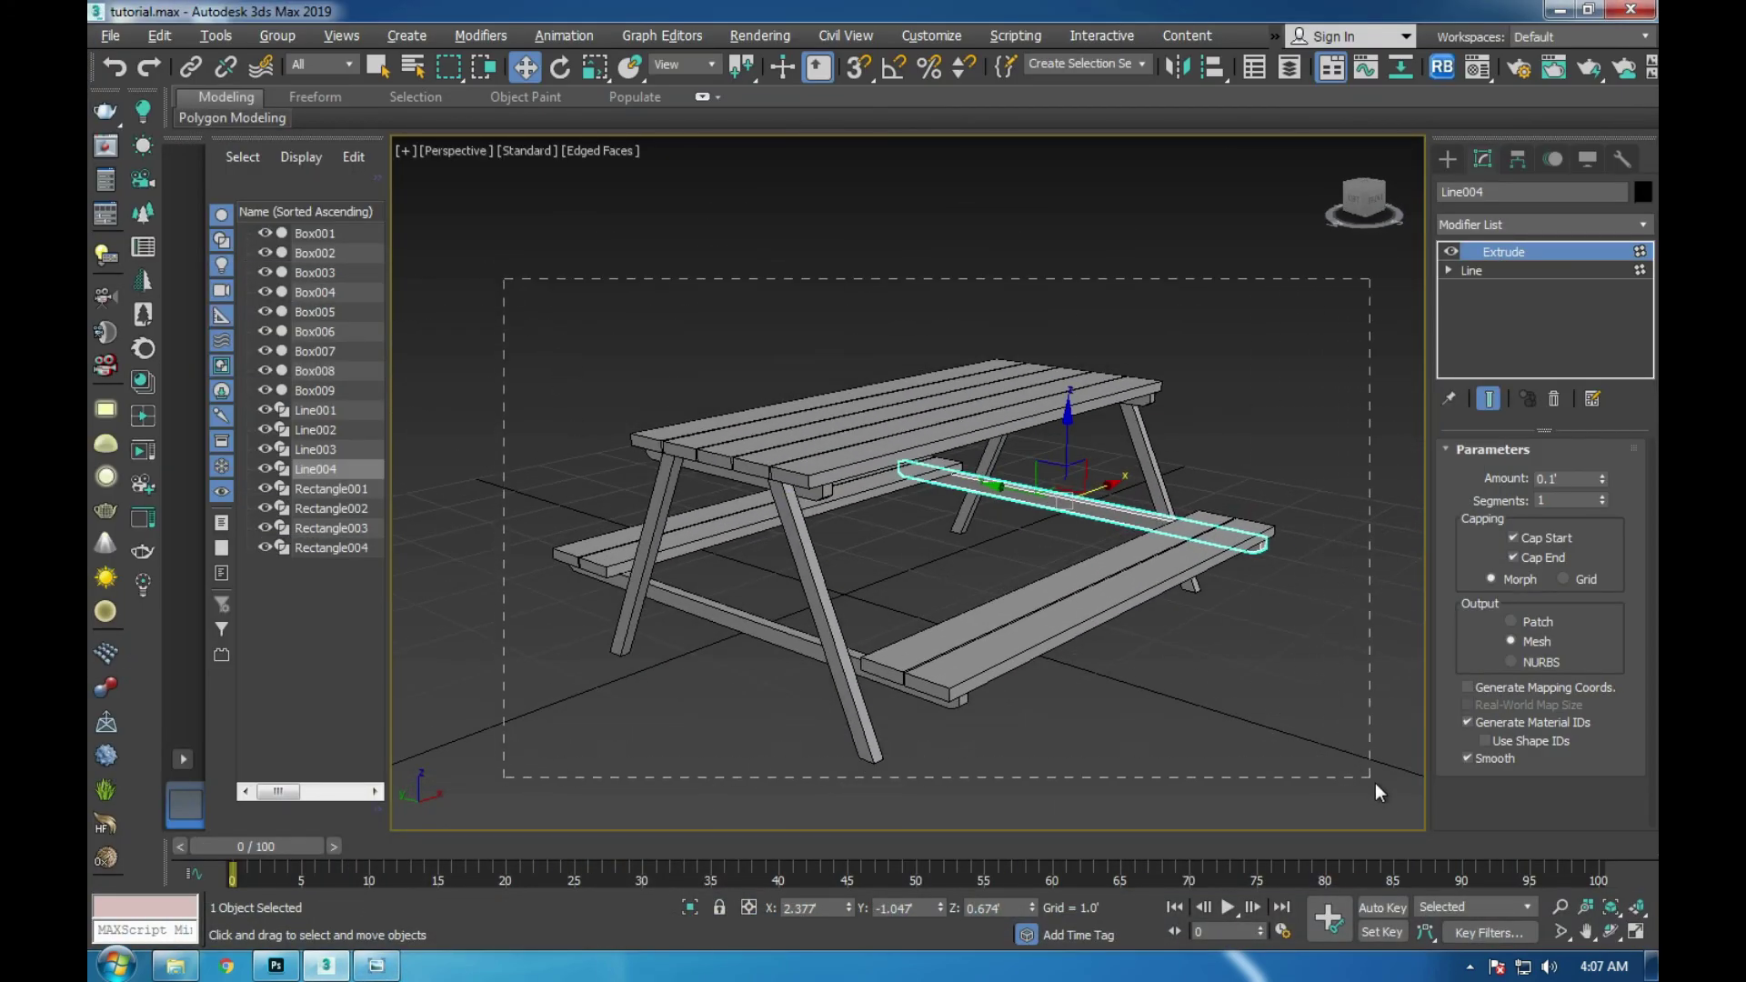
left_click_drag(506, 281, 1369, 773)
mouse_move(1367, 769)
middle_mouse_down("alt")
mouse_move(1268, 696)
mouse_move(1243, 717)
mouse_move(1014, 680)
middle_mouse_up("alt")
scroll(951, 504, "up", 5)
mouse_move(951, 504)
middle_mouse_down("alt")
mouse_move(940, 482)
mouse_move(1107, 467)
mouse_move(1212, 500)
mouse_move(1234, 450)
mouse_move(1224, 518)
mouse_move(1154, 564)
middle_mouse_up("alt")
scroll(946, 496, "down", 4)
mouse_move(946, 496)
middle_mouse_down("alt")
mouse_move(1076, 433)
mouse_move(873, 477)
mouse_move(907, 520)
middle_mouse_up("alt")
scroll(872, 477, "up", 4)
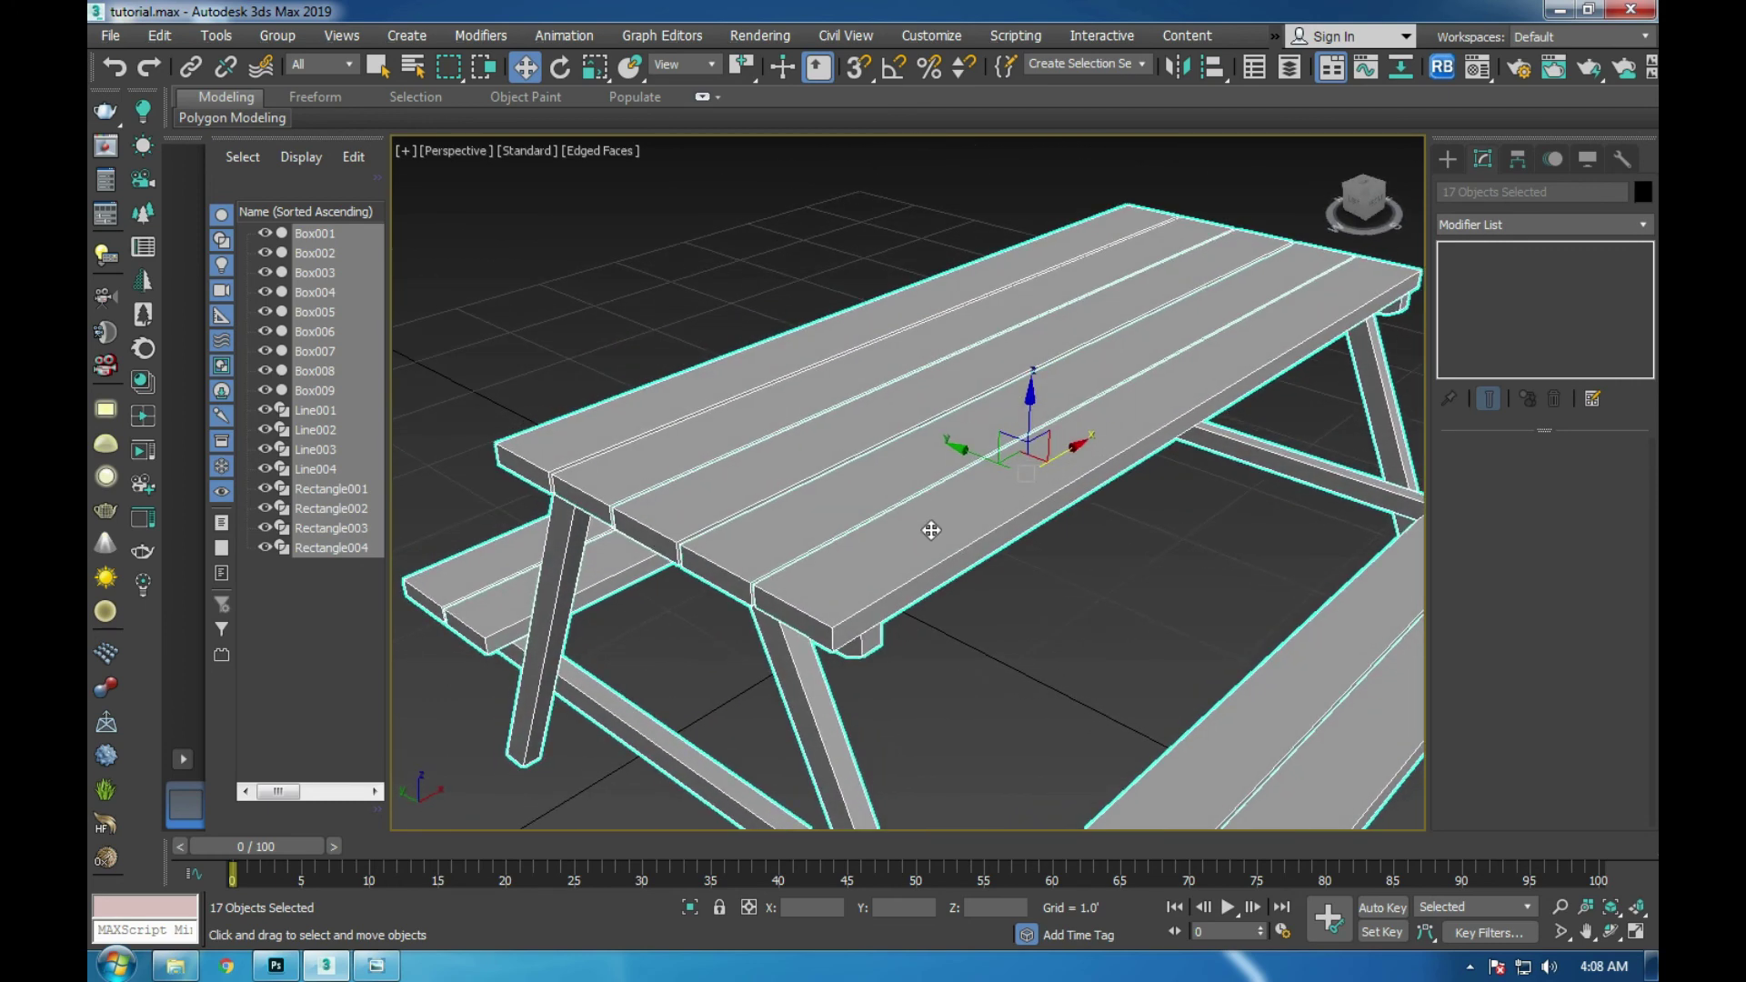
left_click(931, 531)
- Assign the wood Material #4 to the selected tabletop plank
key("m")
left_click(1135, 216)
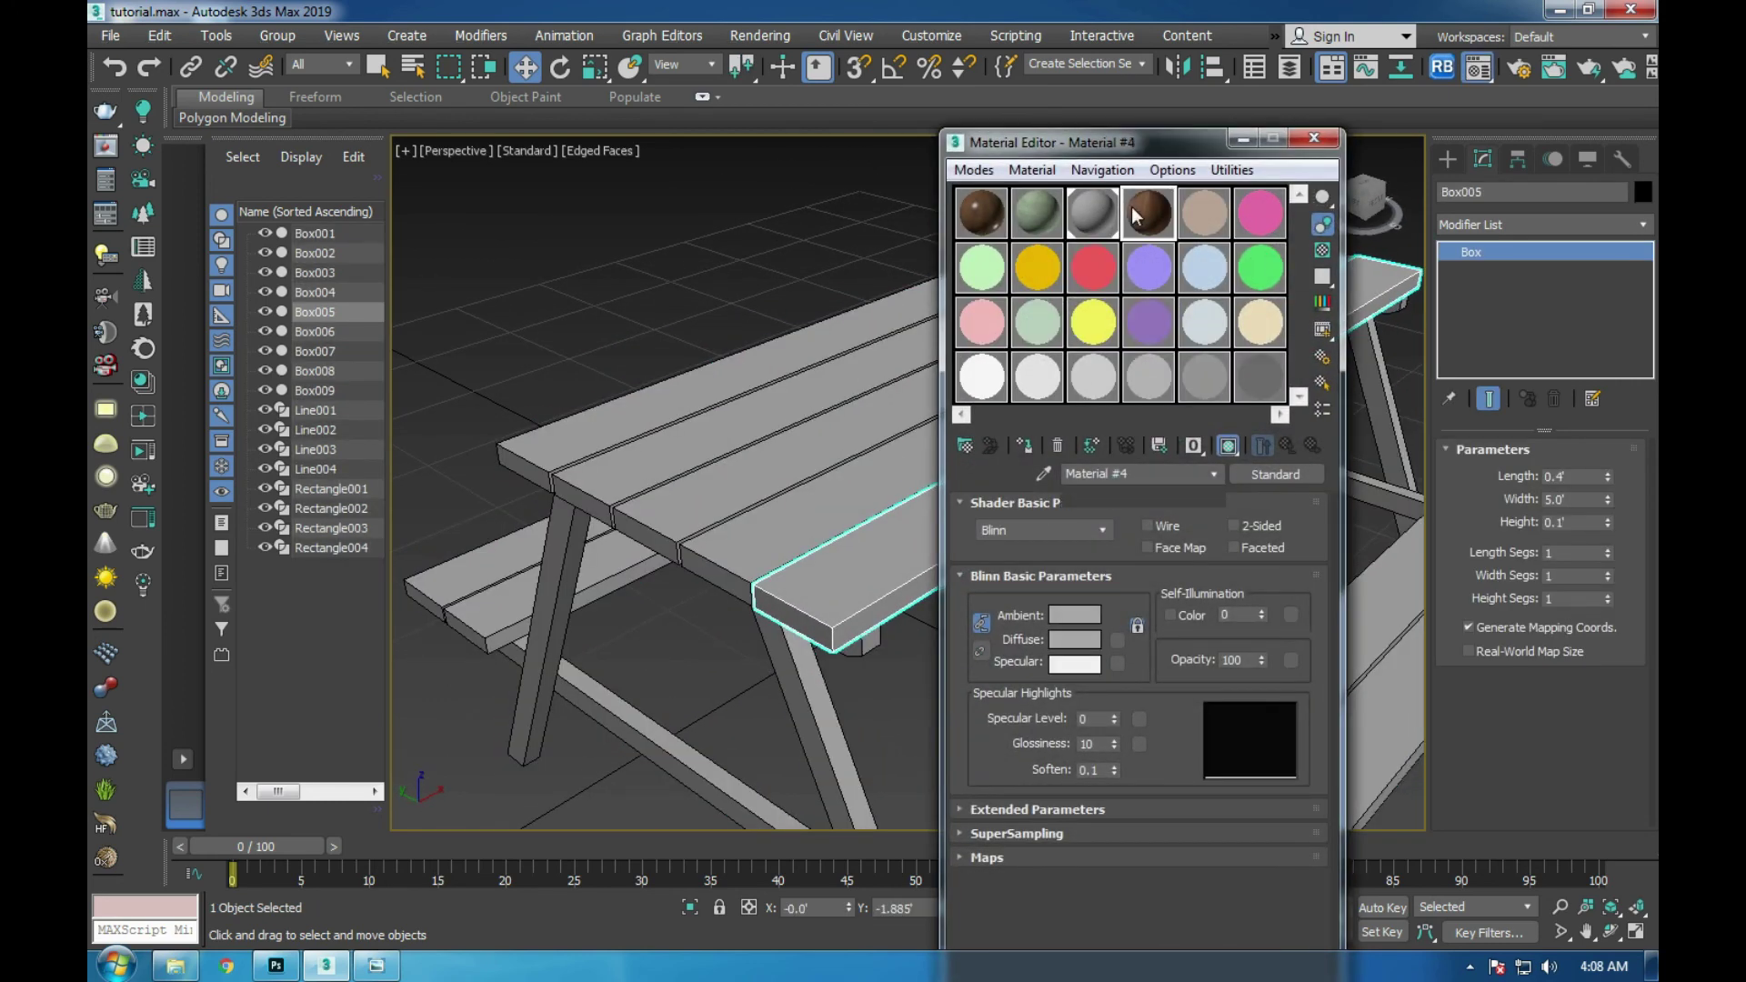
left_click(1035, 447)
left_click(1310, 140)
middle_click_drag(1082, 627, 1116, 668, "alt")
- Add the remaining tabletop planks to the selection and assign Material #4 to them all
left_click(919, 546, "ctrl")
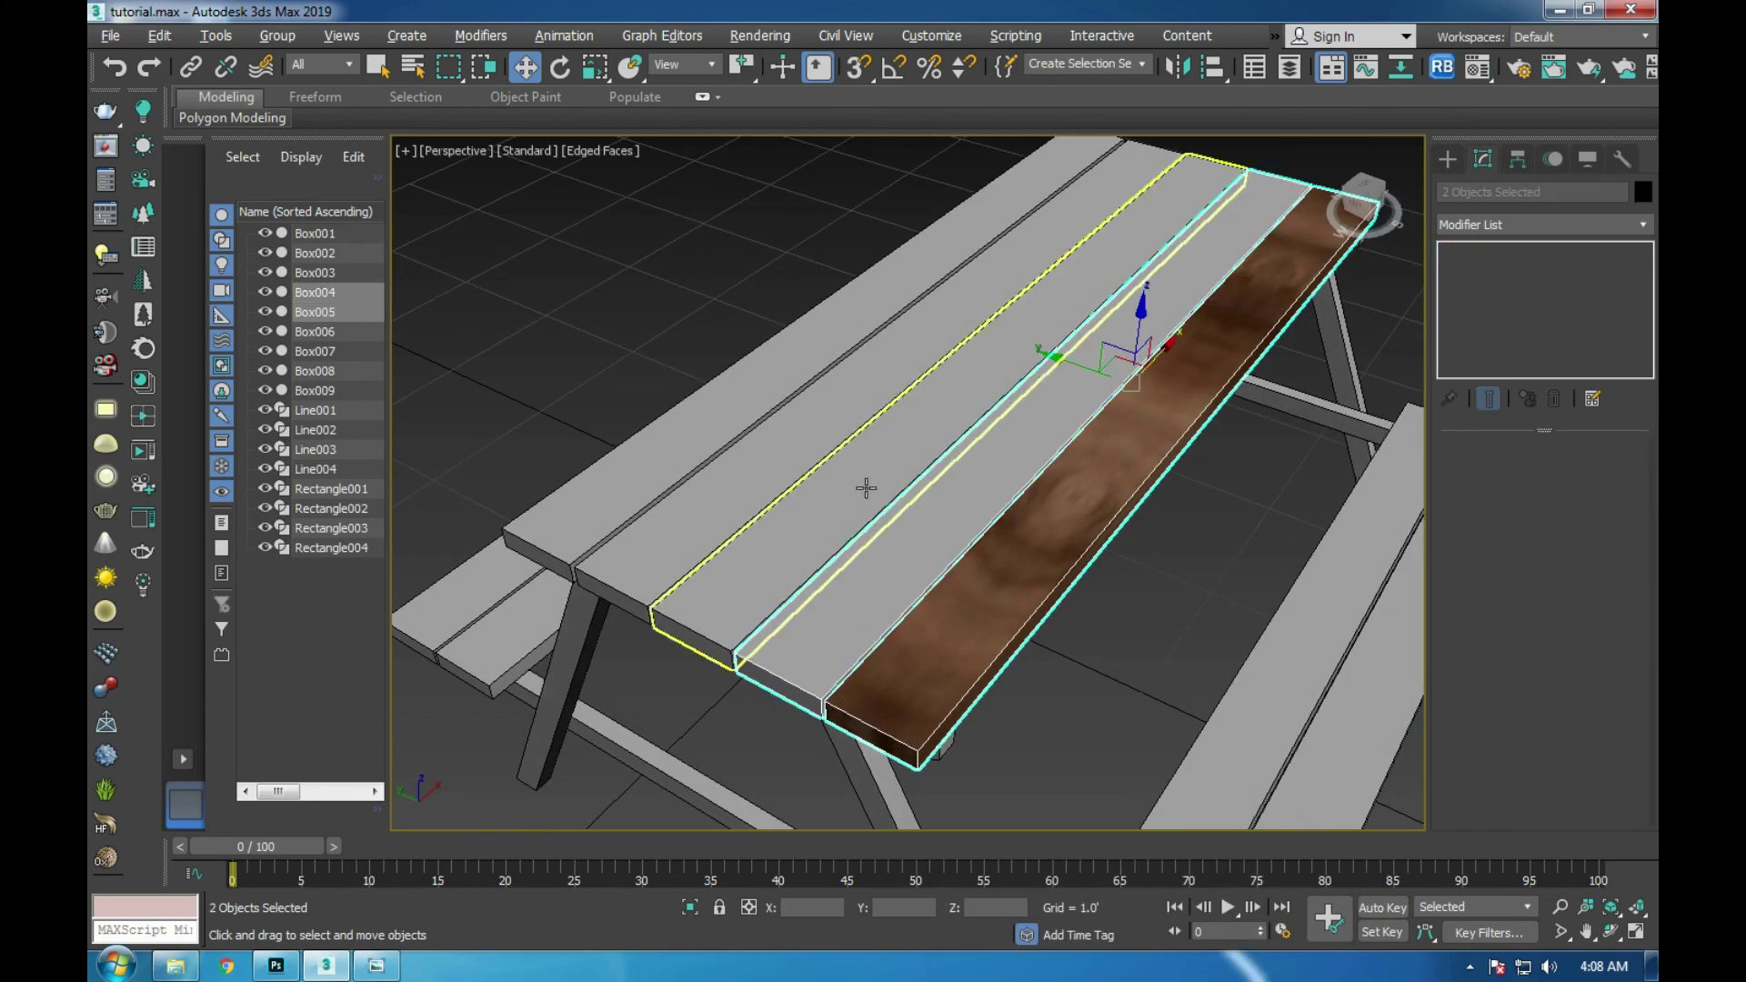
left_click(865, 488, "ctrl")
left_click(751, 432, "ctrl")
key("m")
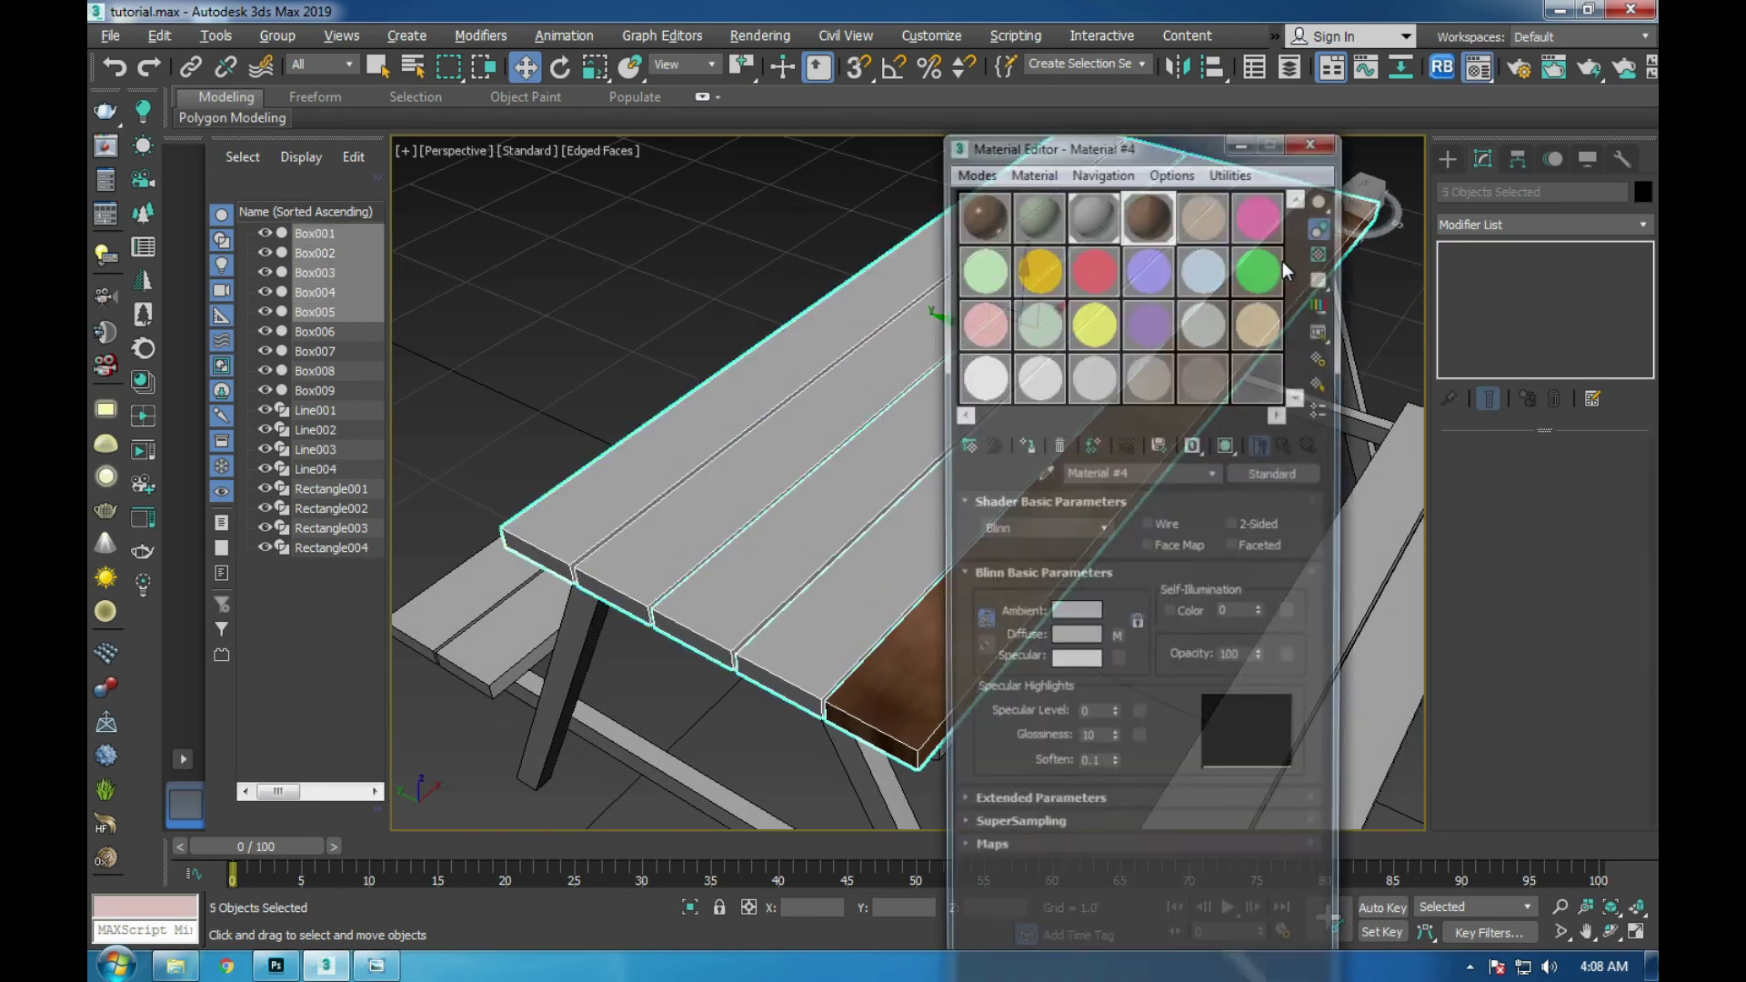
left_click(1034, 444)
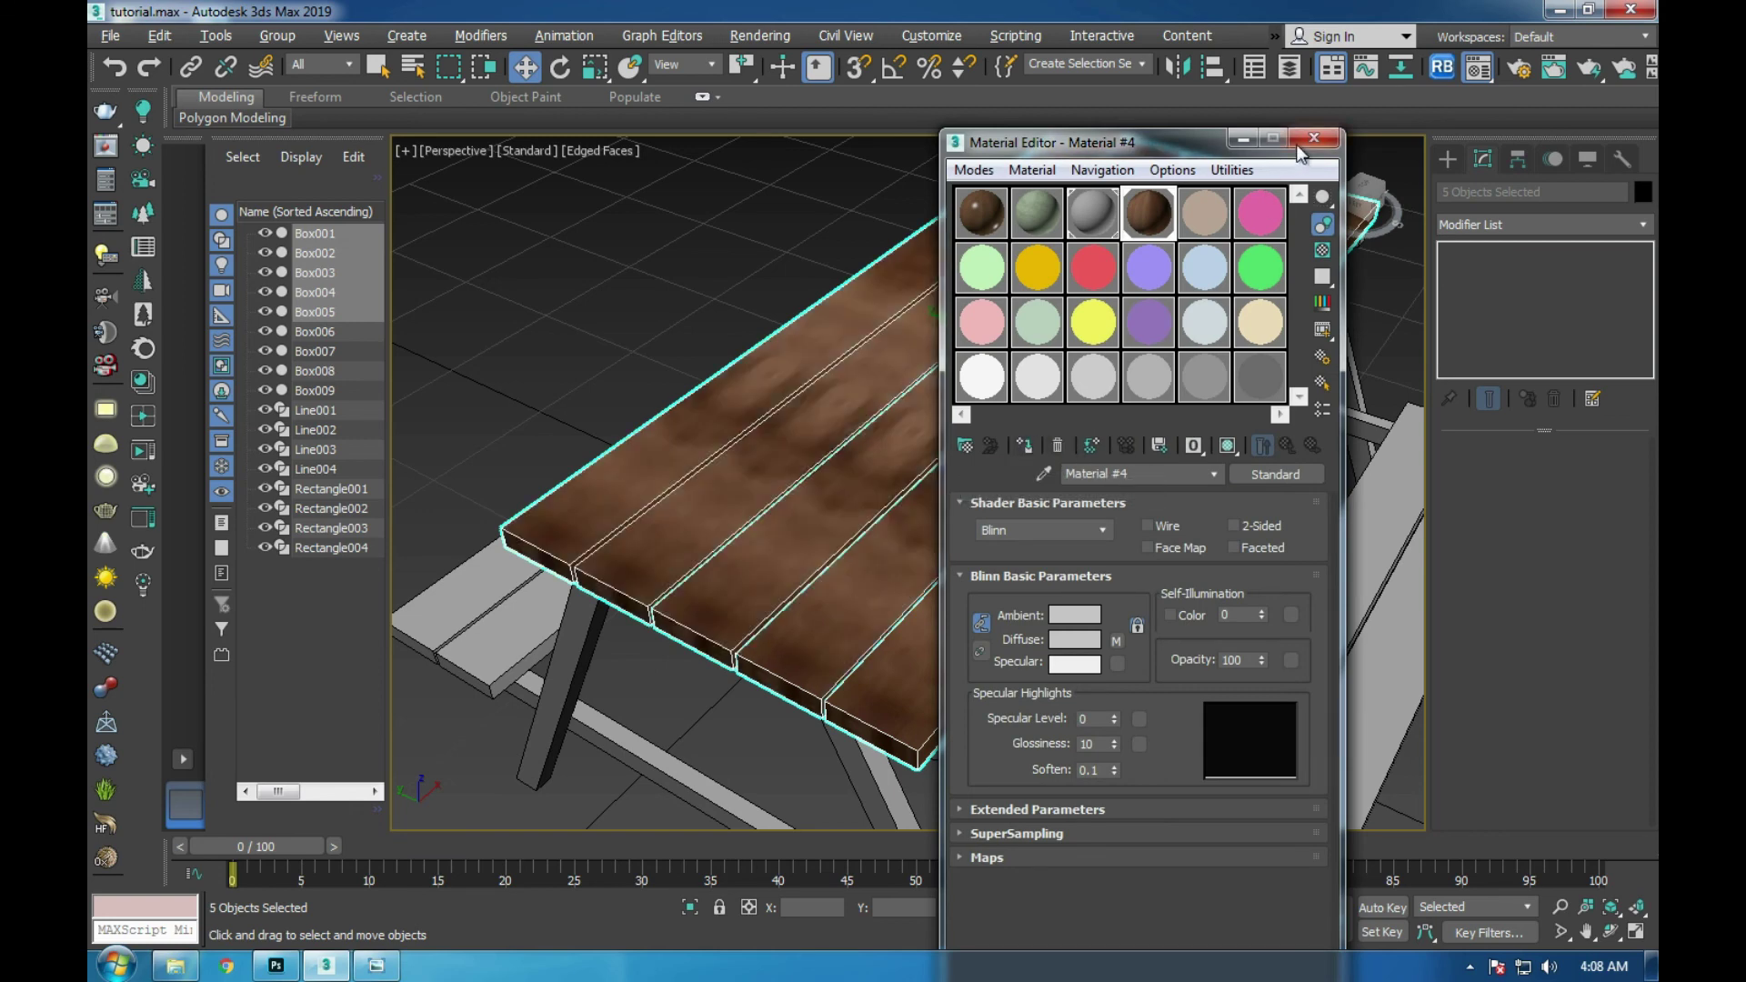
left_click(1310, 138)
left_click(1499, 224)
- Add a Box UVW Map modifier to the tabletop with width 1.9
key("u")
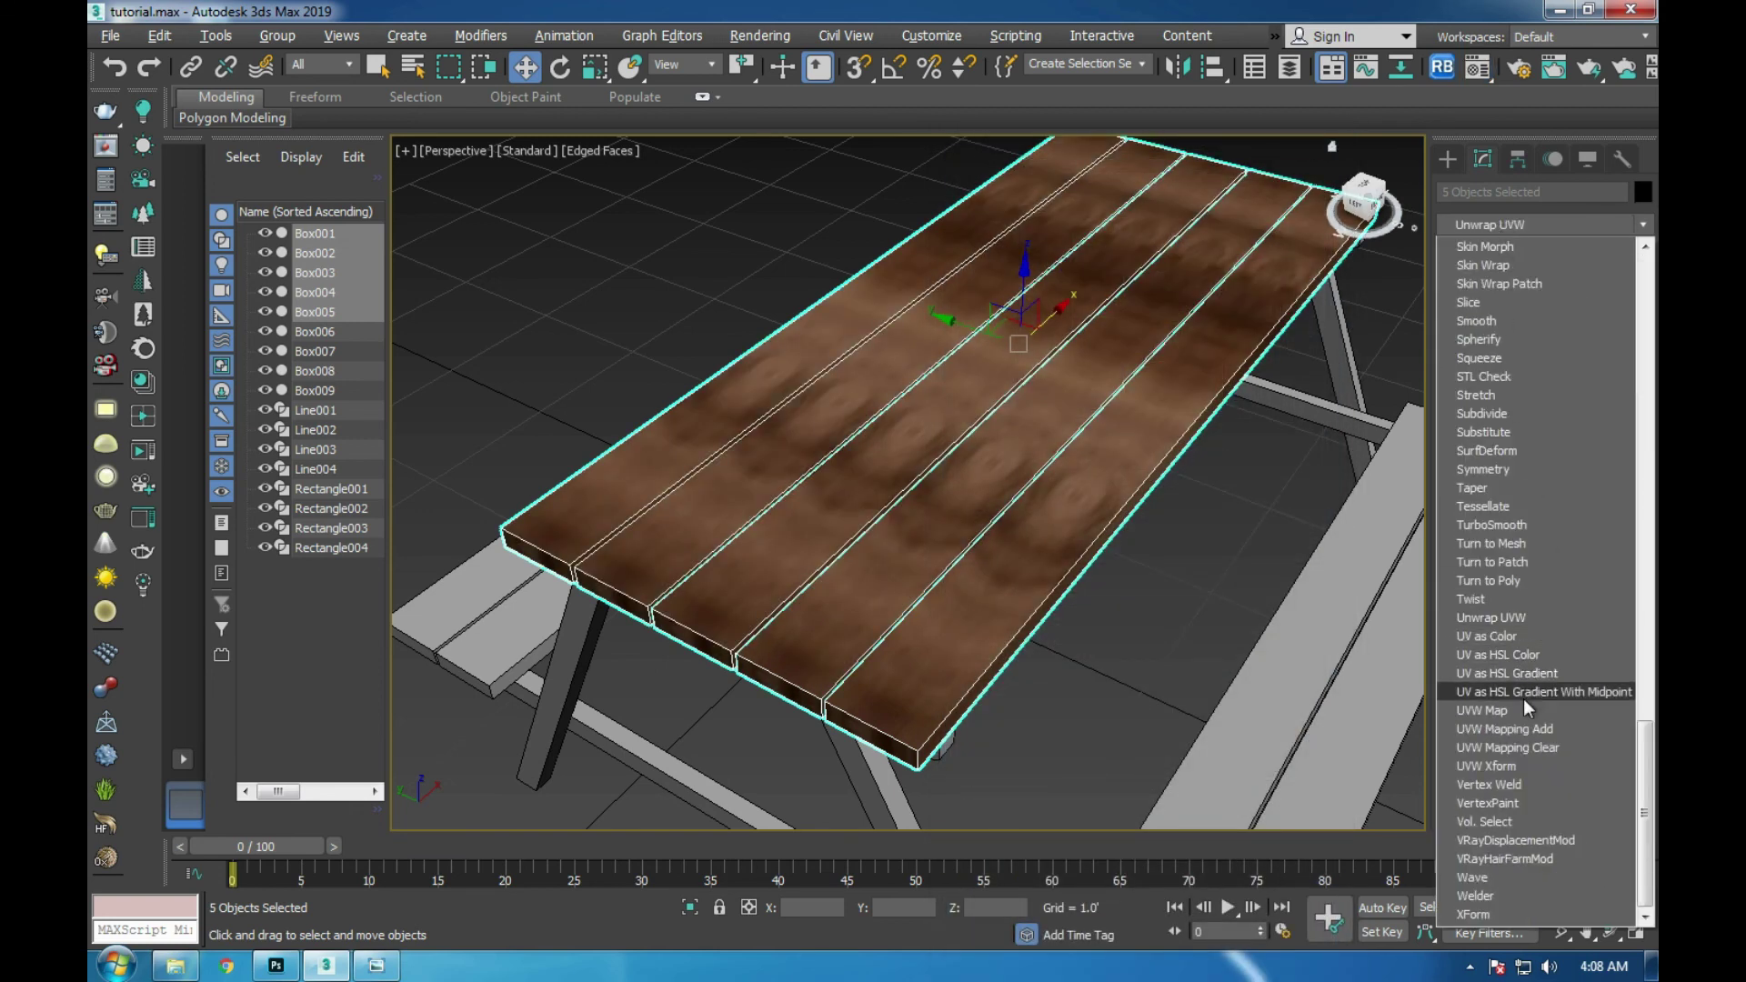
left_click(1519, 709)
left_click(1499, 573)
middle_click_drag(1228, 546, 1001, 544, "alt")
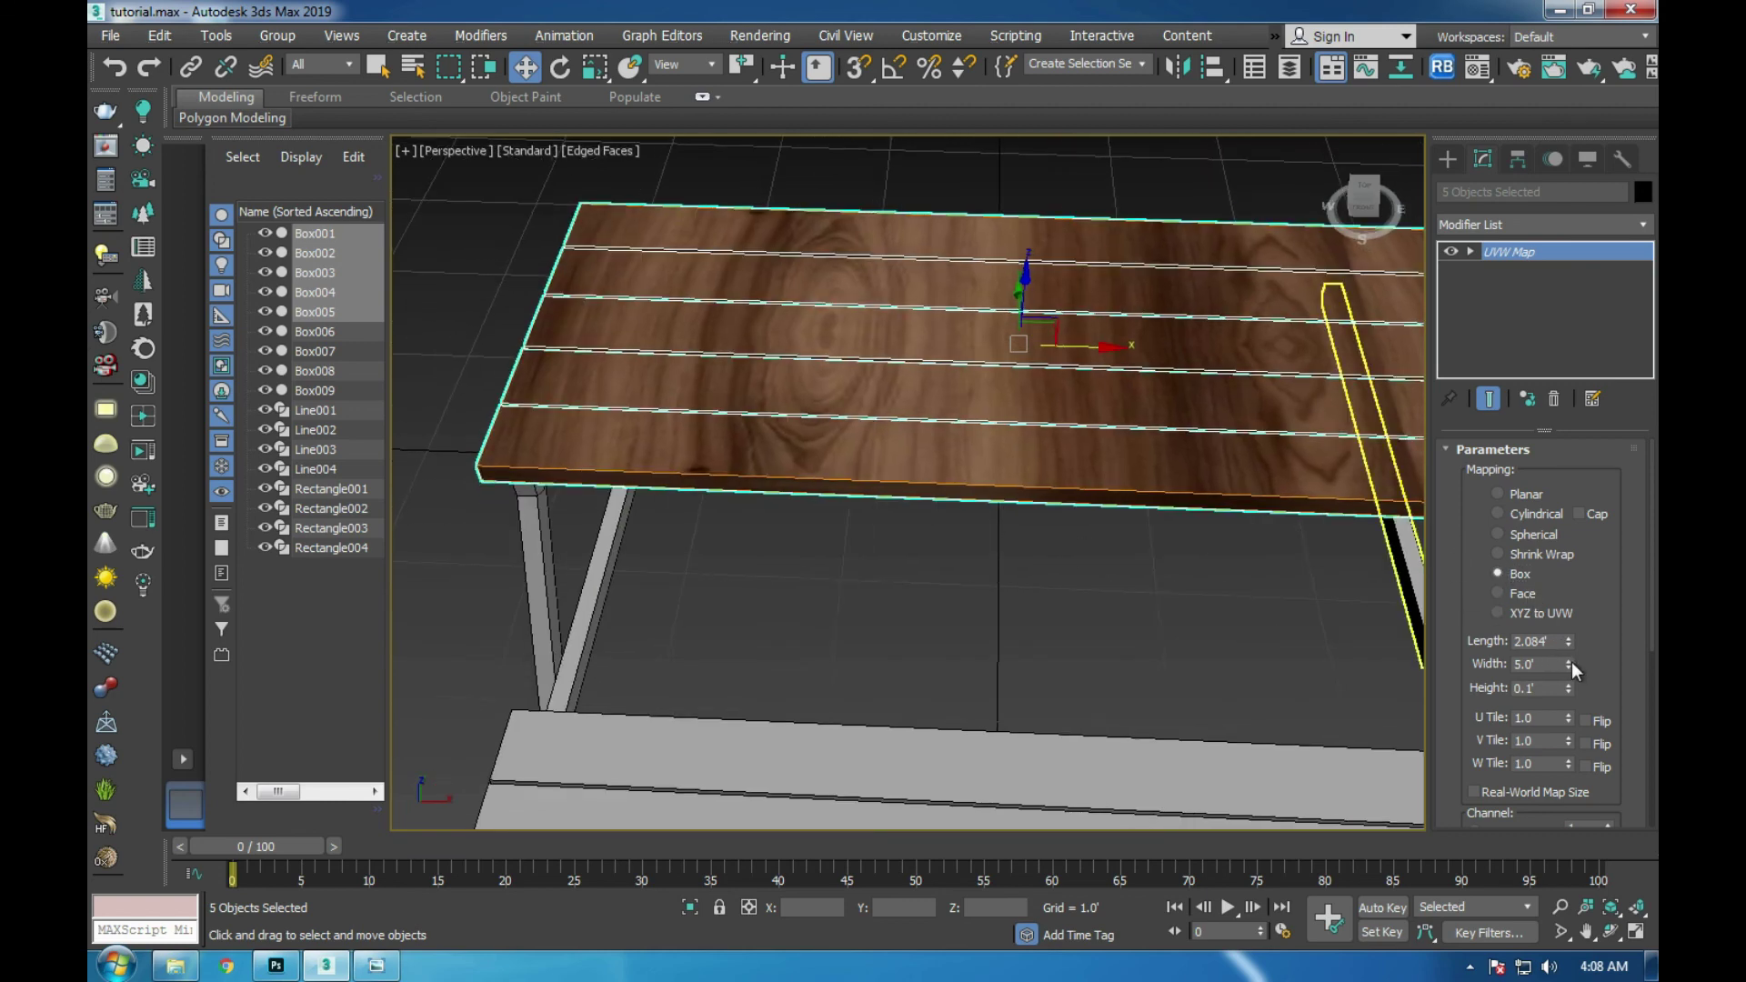
left_click_drag(1568, 667, 1593, 736)
- Rotate the UVW Map gizmo about Z by roughly -88° so the grain runs lengthwise
left_click(1539, 262)
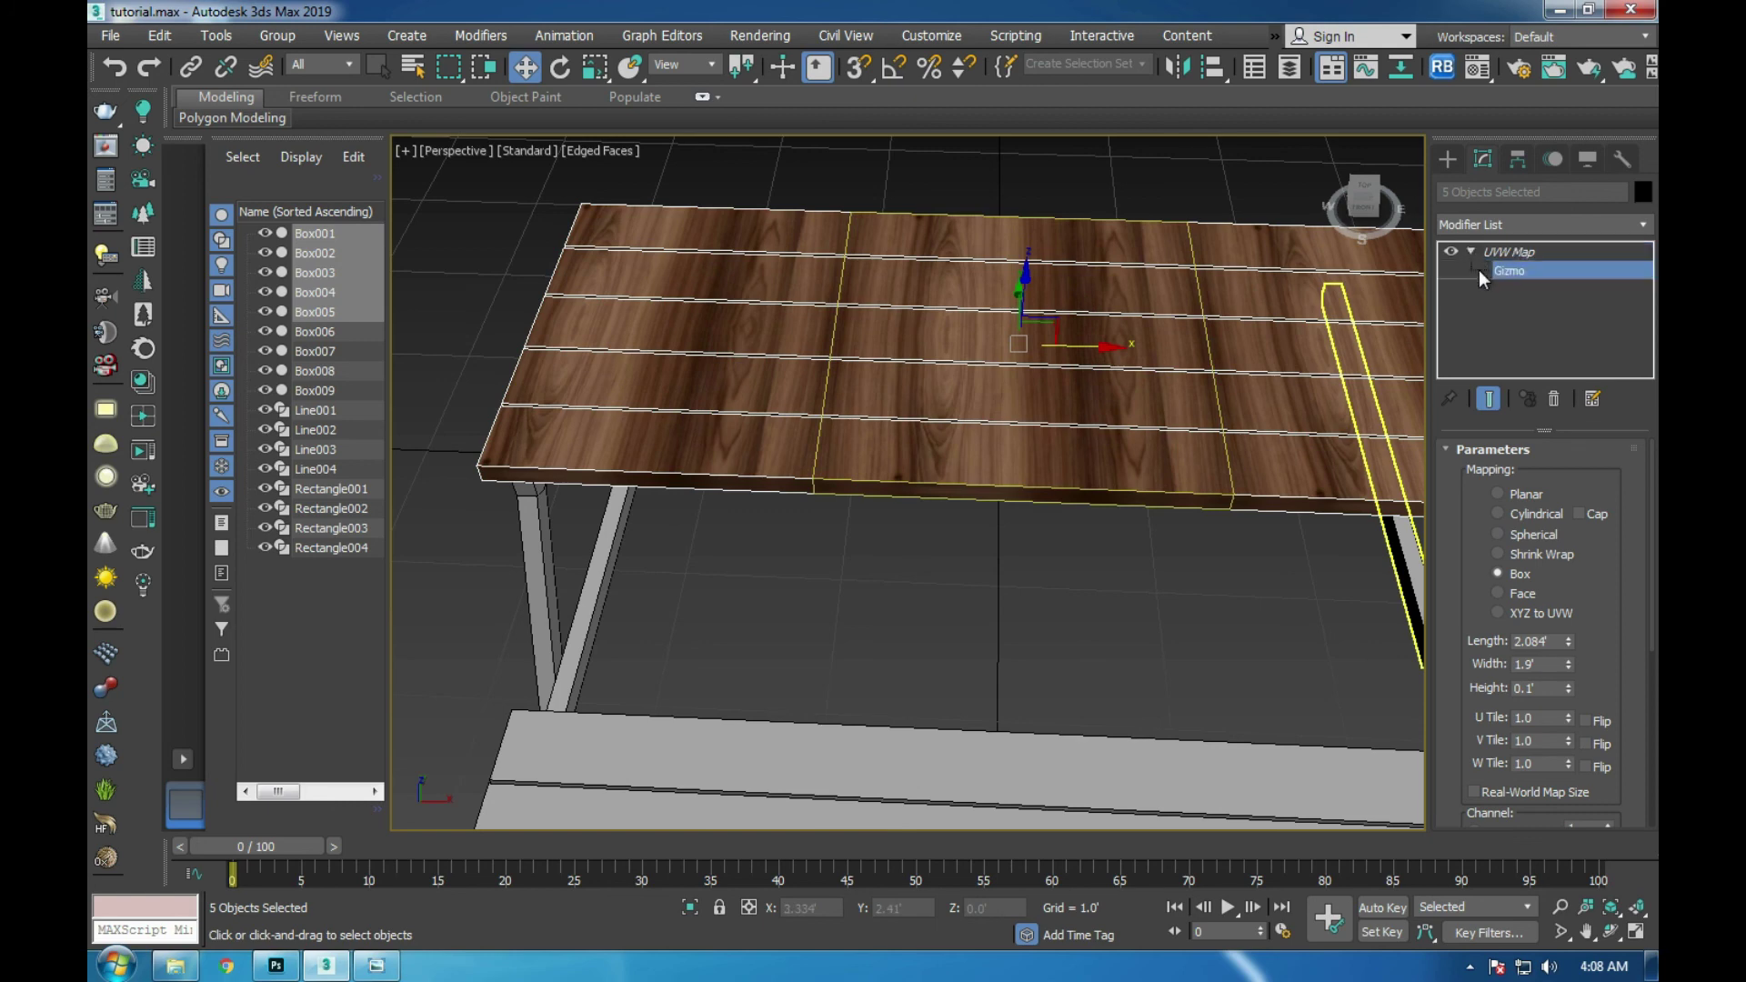
mouse_move(1178, 336)
middle_mouse_down("alt")
mouse_move(1137, 345)
mouse_move(1173, 332)
middle_mouse_up("alt")
key("e")
left_click_drag(1067, 372, 835, 382)
mouse_move(855, 387)
middle_mouse_down("alt")
mouse_move(1017, 369)
mouse_move(1004, 355)
middle_mouse_up("alt")
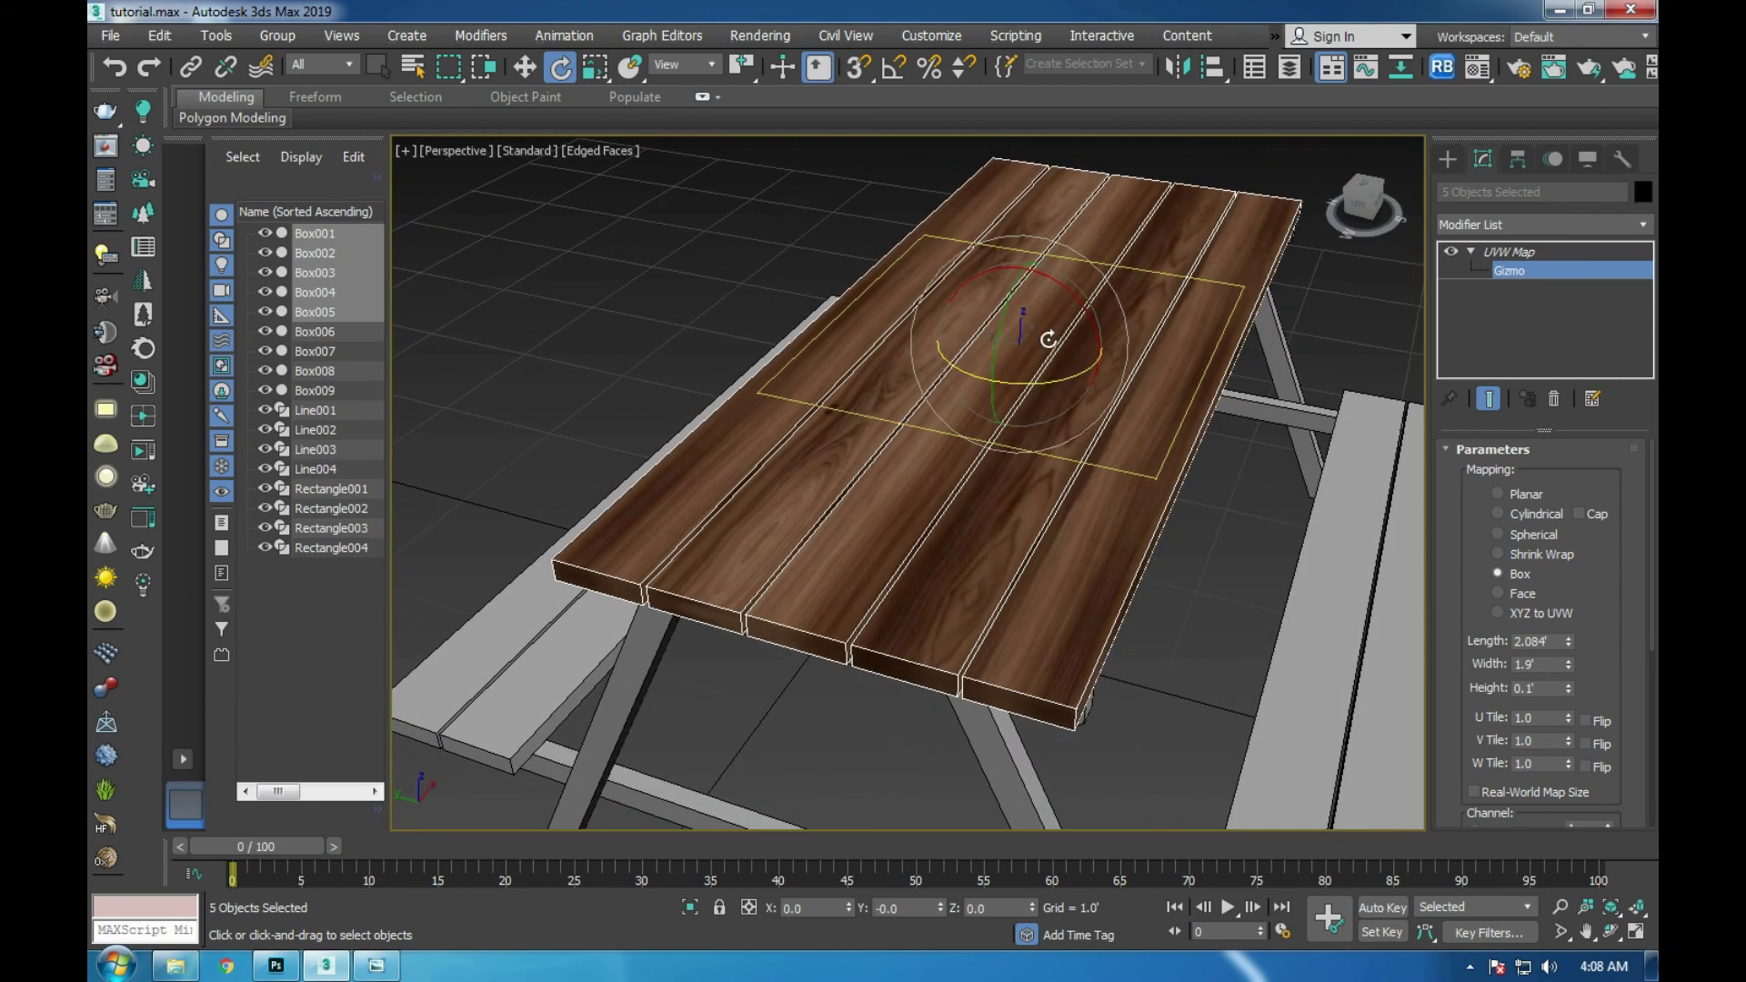
- Render a preview of the whole picnic table with Shift+Q
scroll(1028, 444, "down", 2)
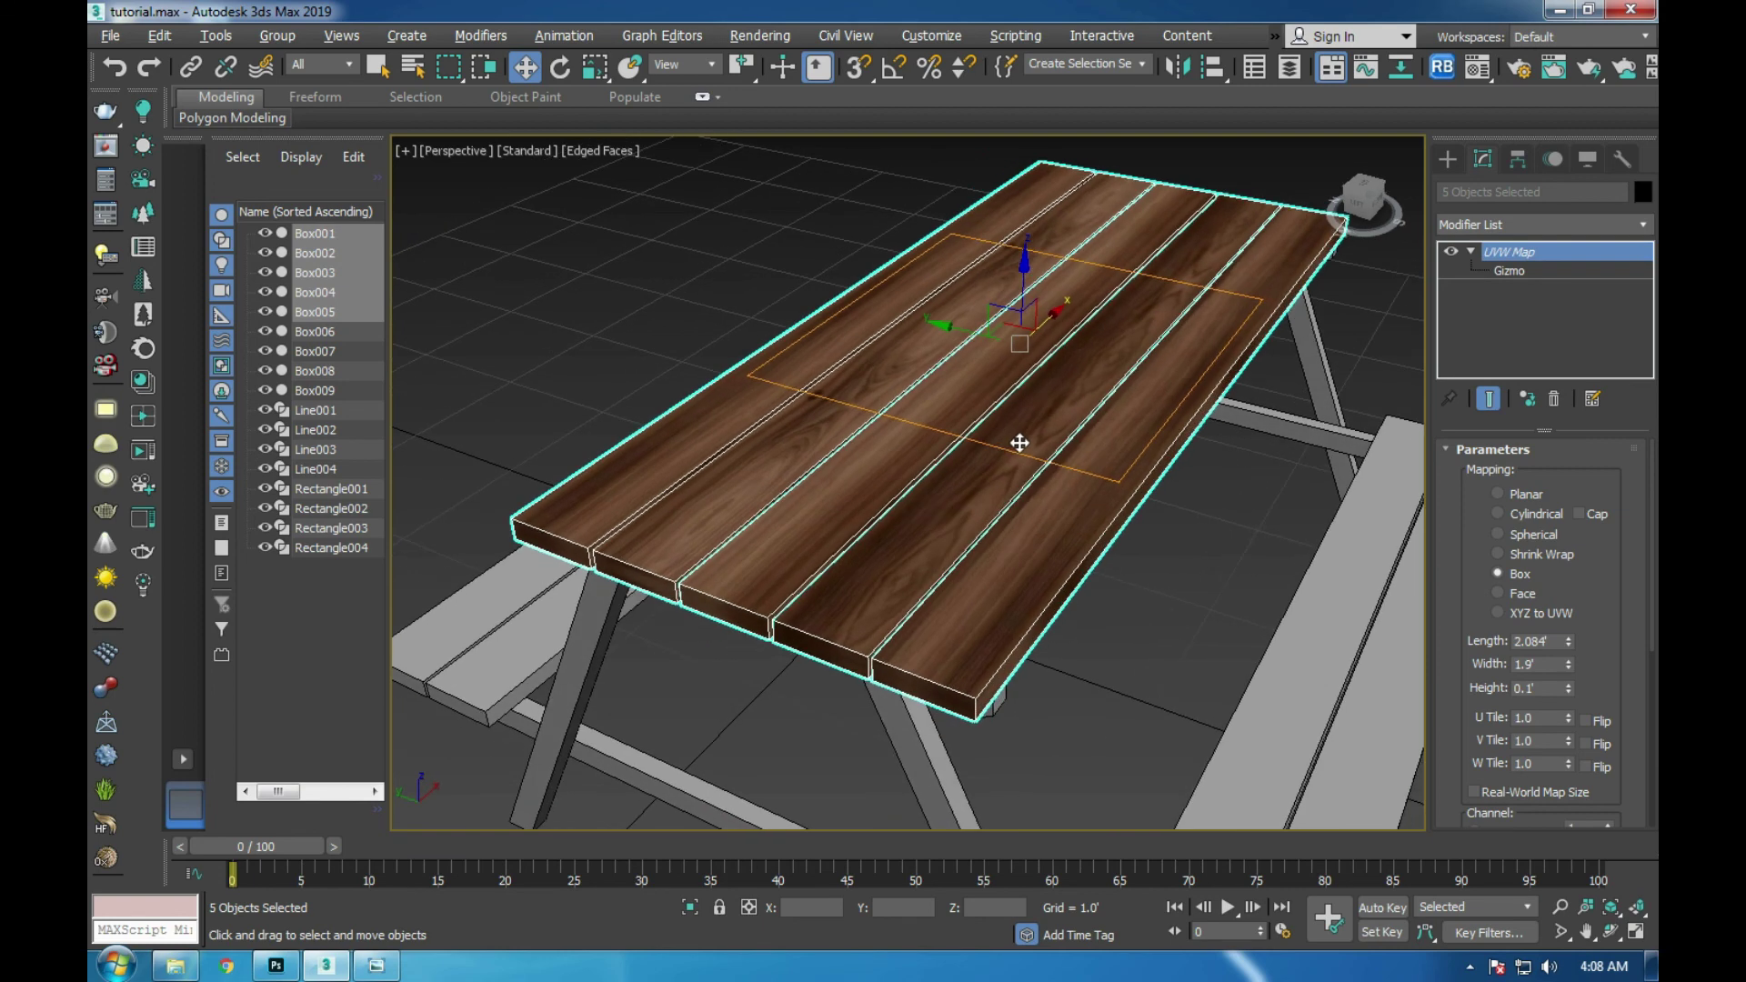
scroll(966, 398, "down", 1)
scroll(979, 423, "down", 1)
key("shift+q")
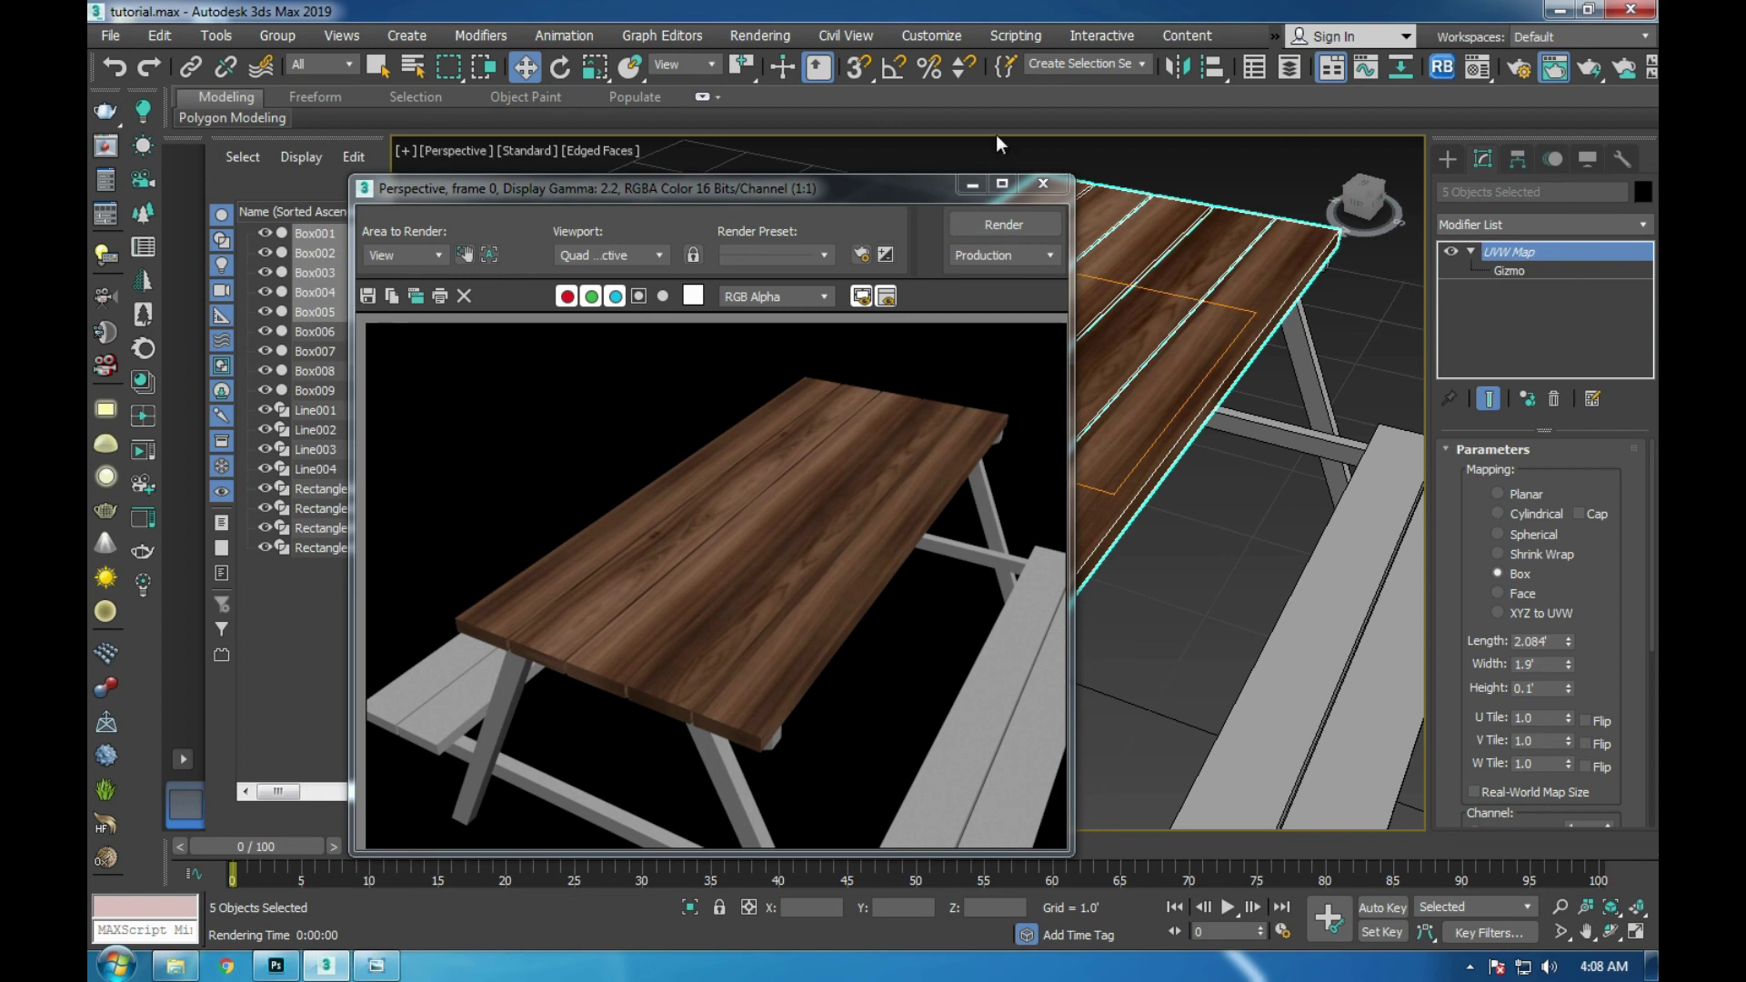
left_click(1042, 188)
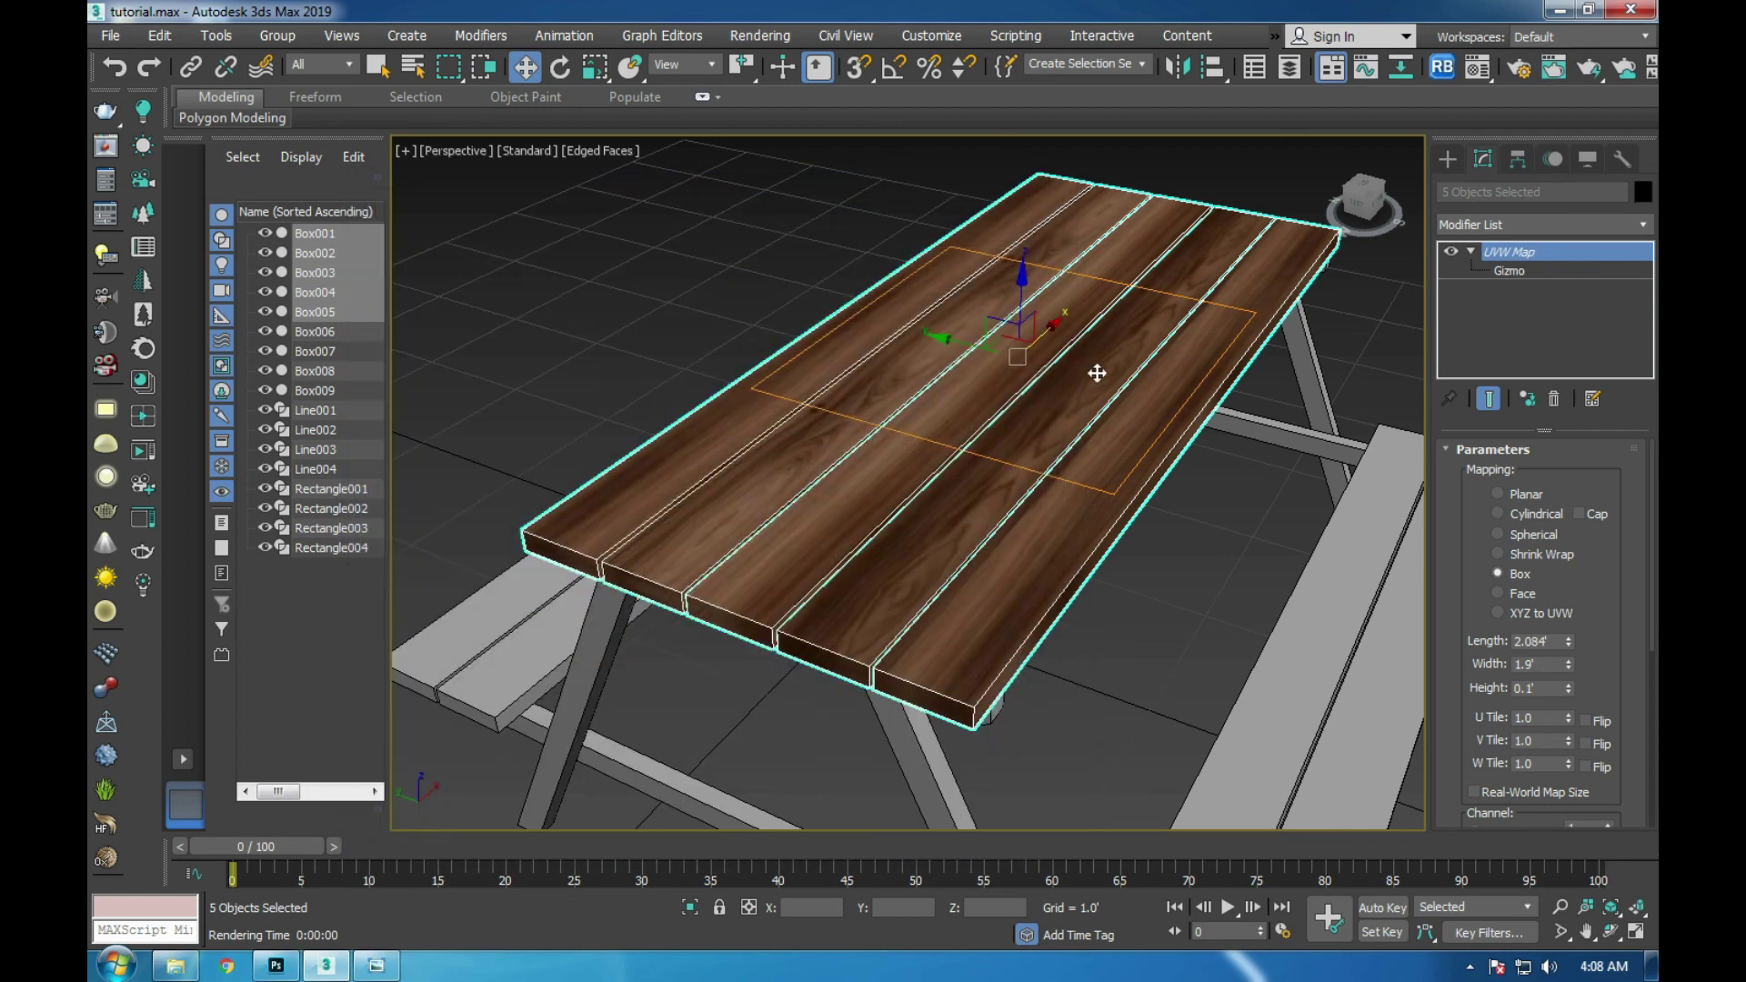
scroll(1092, 368, "up", 2)
mouse_move(1024, 385)
middle_mouse_down("alt")
mouse_move(974, 390)
mouse_move(974, 351)
mouse_move(1042, 359)
mouse_move(980, 395)
mouse_move(1017, 430)
mouse_move(1018, 400)
mouse_move(1022, 492)
mouse_move(1111, 488)
mouse_move(979, 483)
mouse_move(1016, 415)
middle_mouse_up("alt")
scroll(991, 397, "down", 2)
scroll(1018, 445, "up", 3)
scroll(1021, 491, "down", 3)
scroll(1027, 496, "up", 2)
scroll(1015, 415, "down", 4)
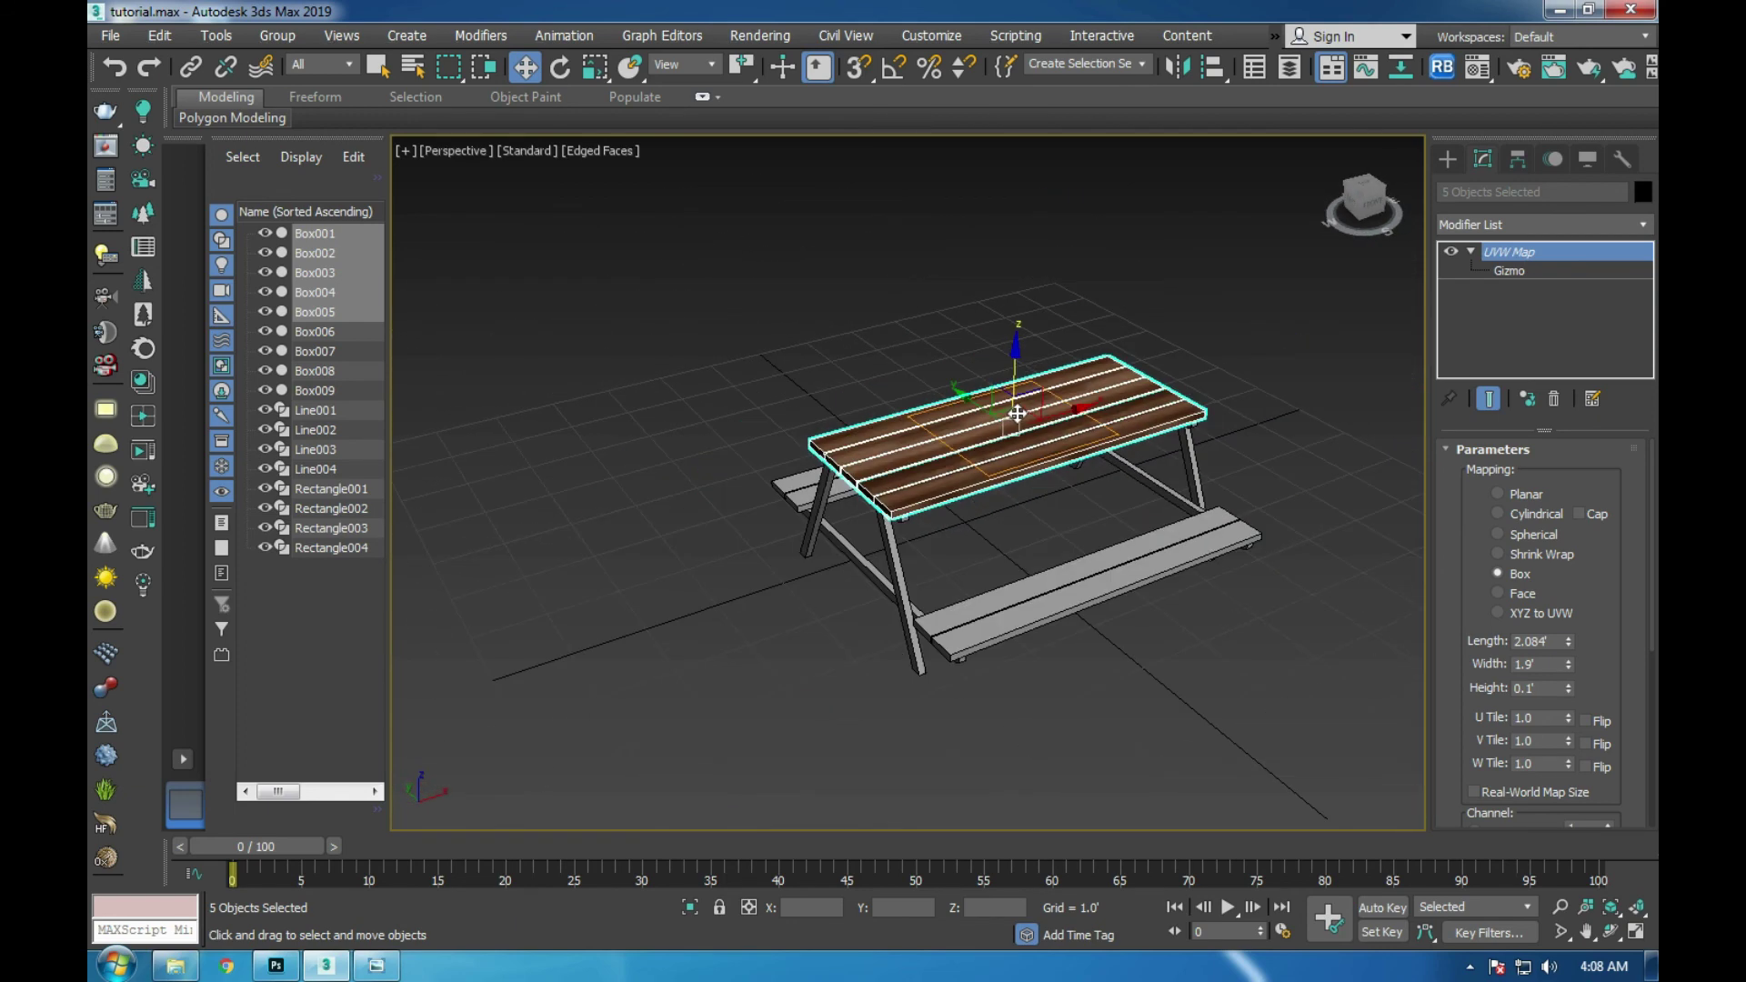